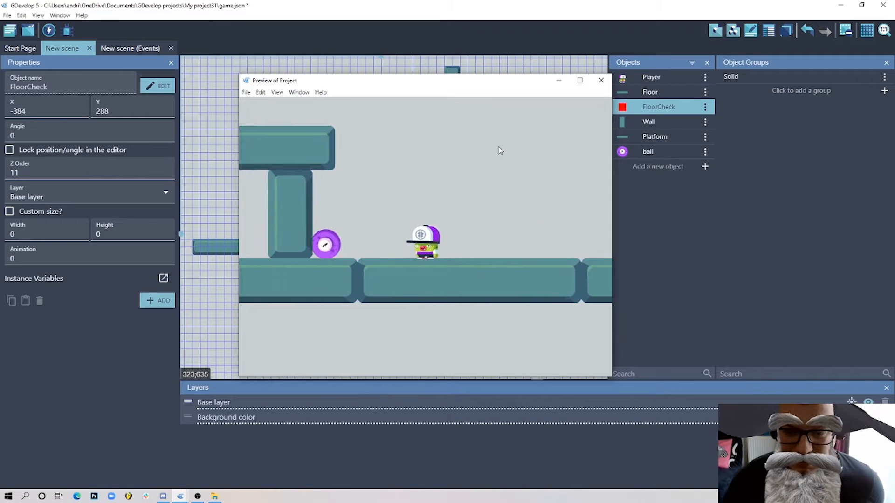
# Spawn a batch of balls around the player in the running preview to test their physics.
pyautogui.press('space')
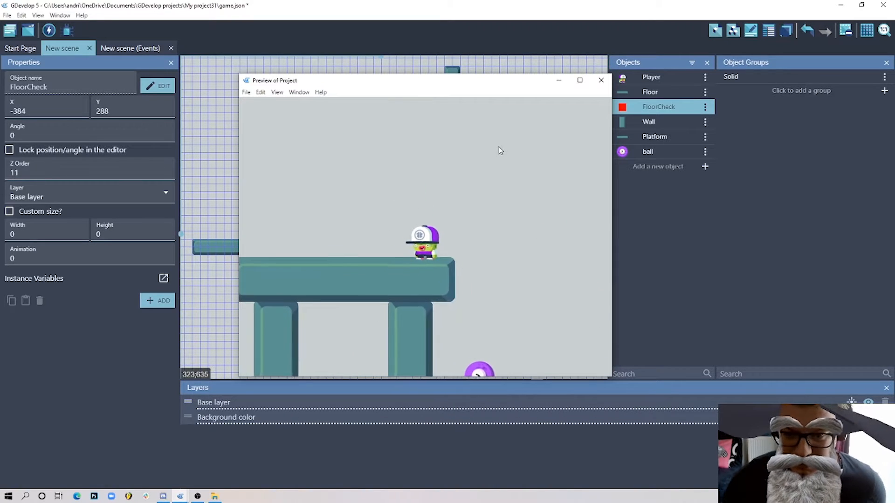
pyautogui.click(371, 169)
pyautogui.click(388, 159)
pyautogui.click(448, 136)
pyautogui.click(501, 177)
pyautogui.click(505, 216)
pyautogui.click(498, 187)
pyautogui.click(378, 198)
pyautogui.click(358, 172)
pyautogui.click(363, 155)
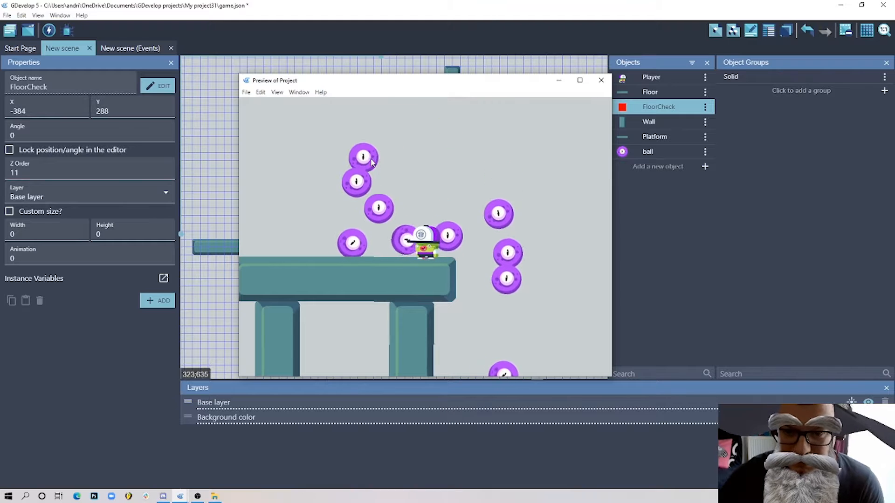
pyautogui.click(386, 156)
pyautogui.click(415, 151)
pyautogui.click(437, 145)
# Run and jump the player back and forth through the fallen balls to test collisions in the preview.
pyautogui.press('space')
pyautogui.press('Left')
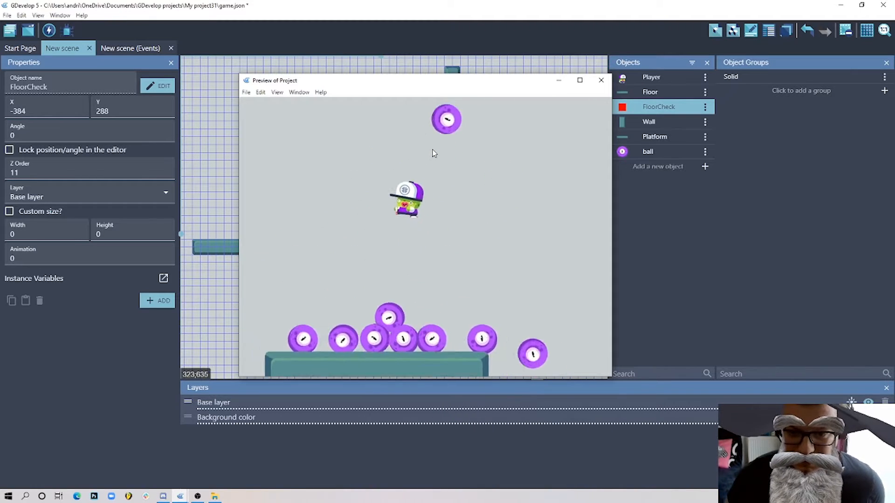
pyautogui.press('Right')
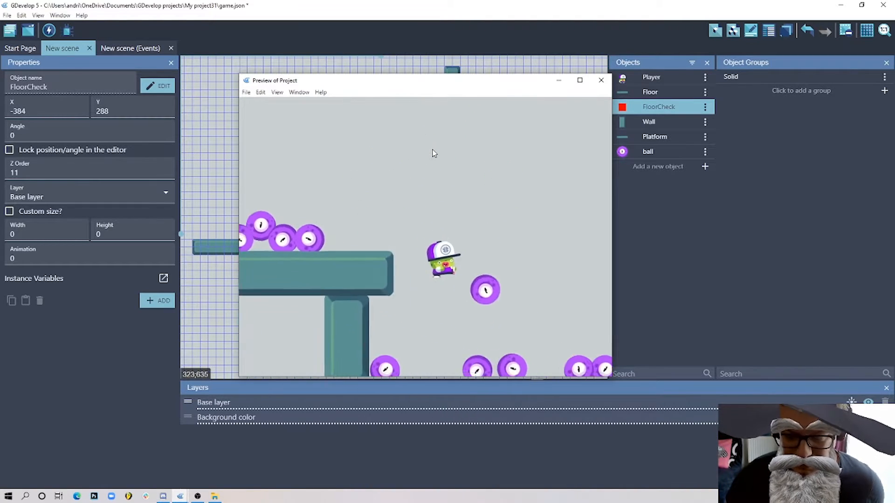
pyautogui.press('Right')
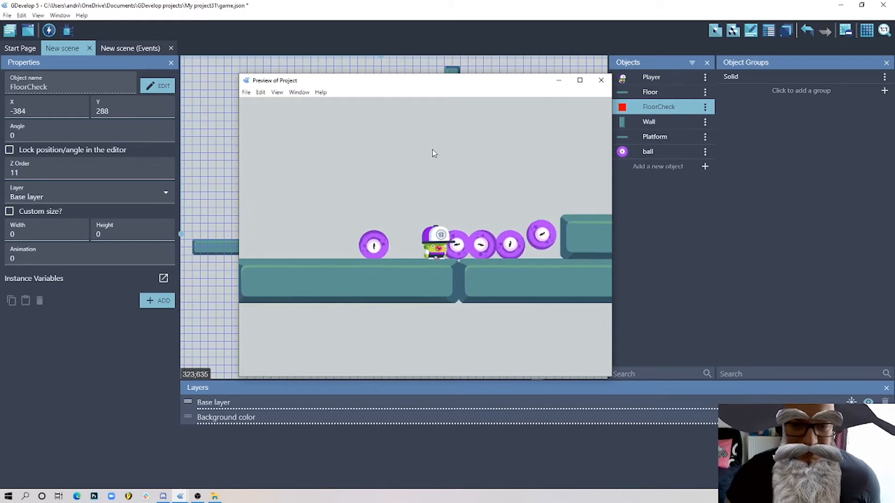
pyautogui.press('space')
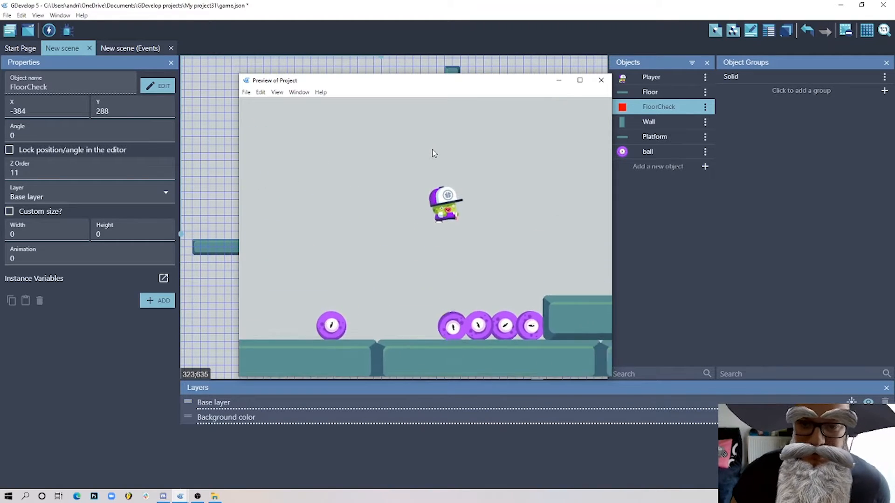
pyautogui.press('Left')
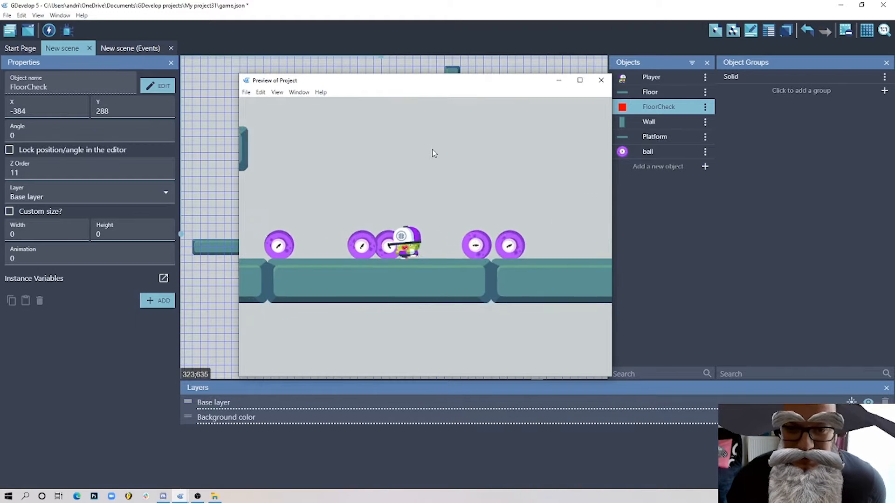
pyautogui.press('Right')
pyautogui.press('space')
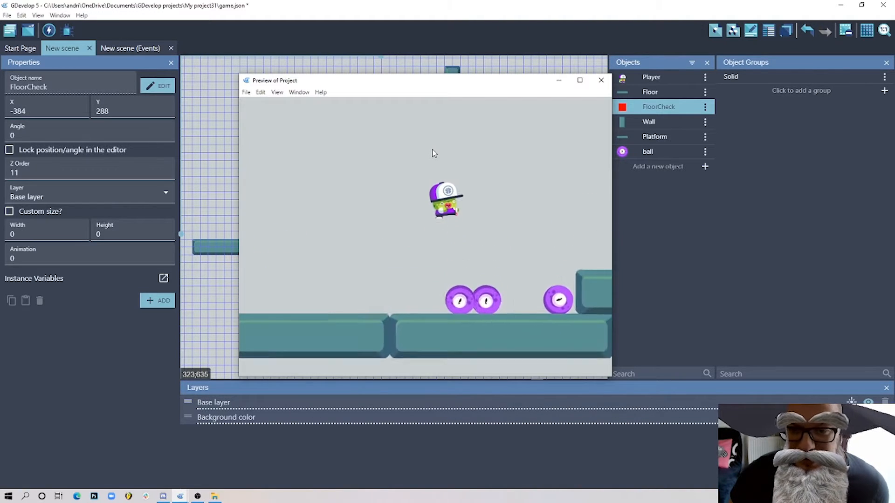
pyautogui.press('Left')
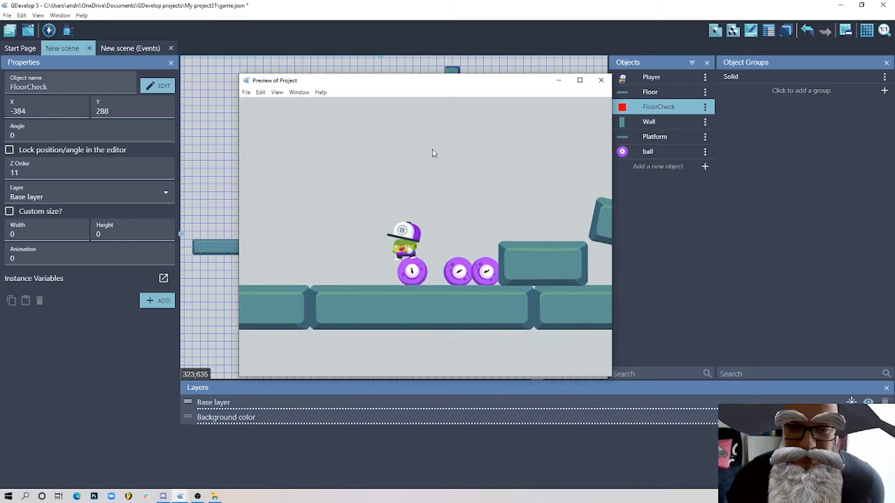
pyautogui.press('Right')
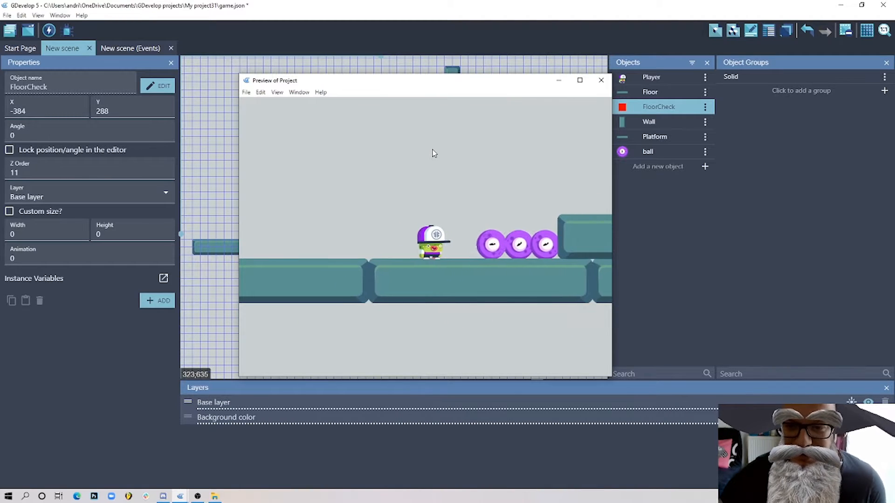
# Spawn more balls above the player while standing on the floor in the preview.
pyautogui.click(396, 149)
pyautogui.click(393, 145)
pyautogui.click(435, 153)
pyautogui.click(446, 150)
pyautogui.click(420, 150)
pyautogui.click(400, 140)
pyautogui.click(410, 147)
pyautogui.click(412, 150)
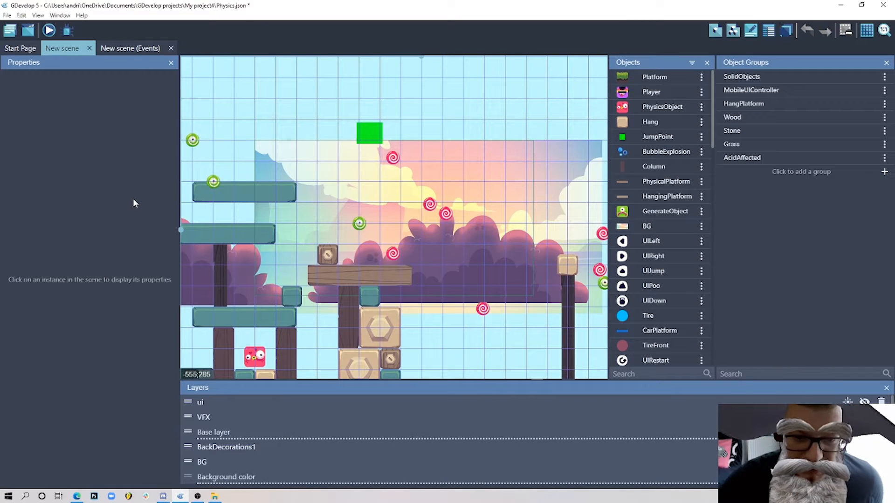
# Preview the Squaremojis Island project and move the player across the platforms to the hanging plank.
pyautogui.click(49, 30)
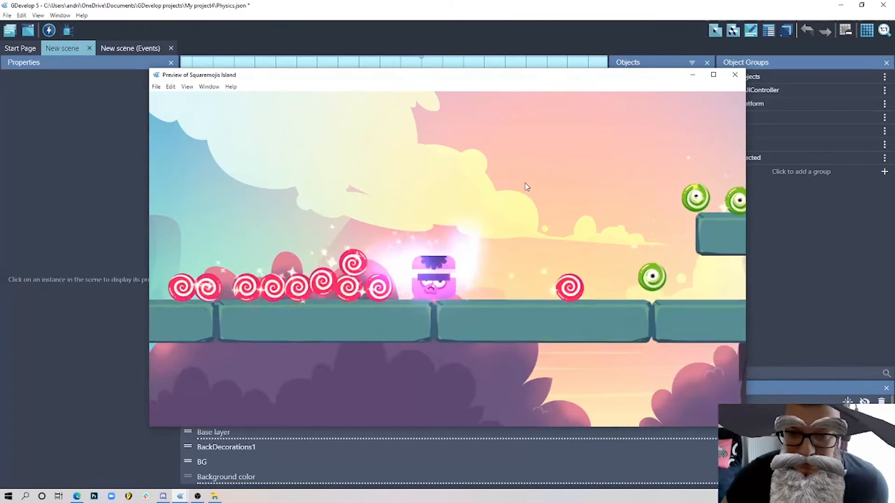
pyautogui.press('Right')
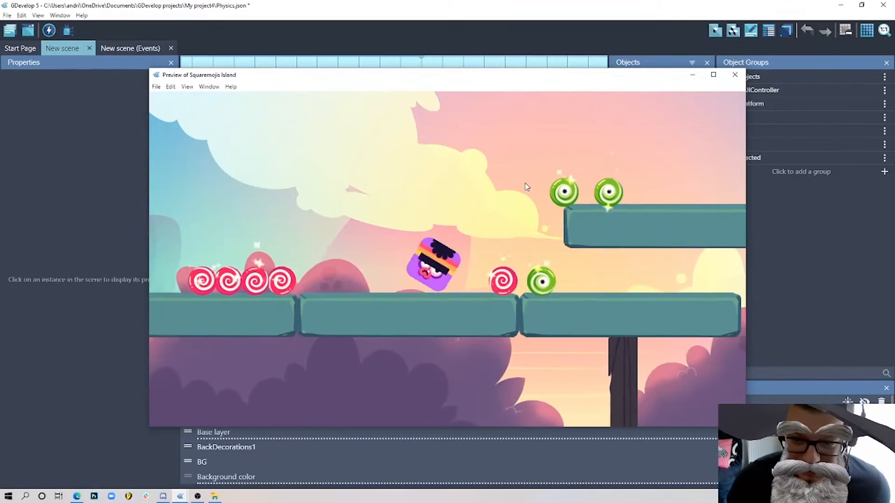
pyautogui.press('Right')
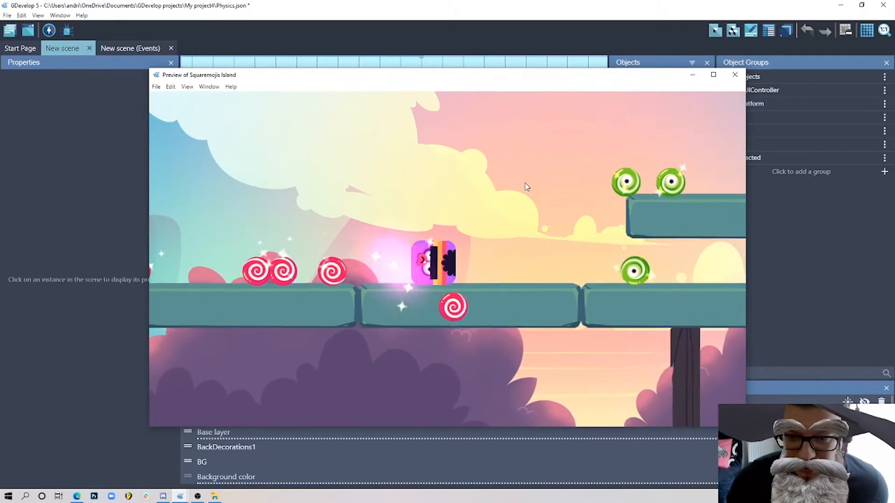
pyautogui.press('Right')
pyautogui.press('Up')
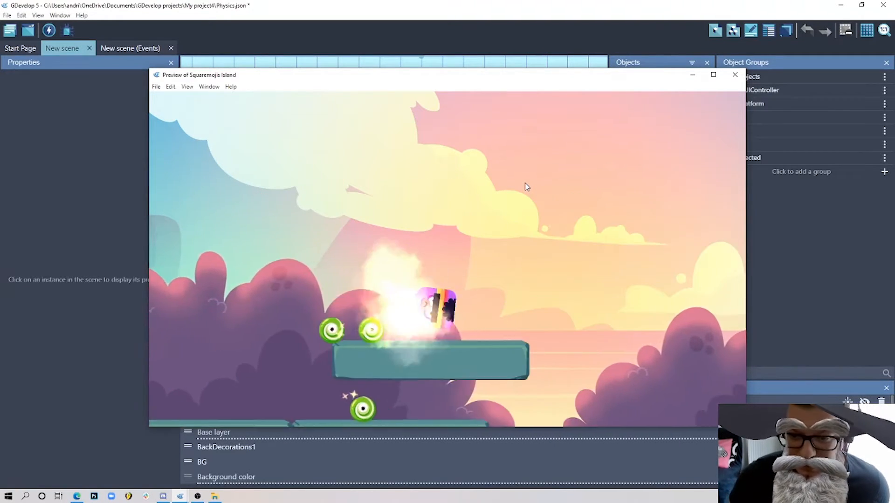
pyautogui.press('Right')
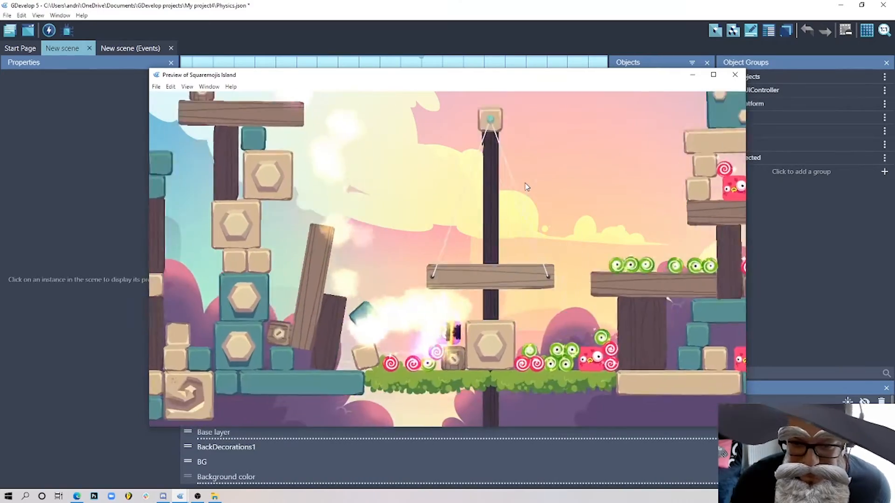
pyautogui.press('Left')
pyautogui.press('Up')
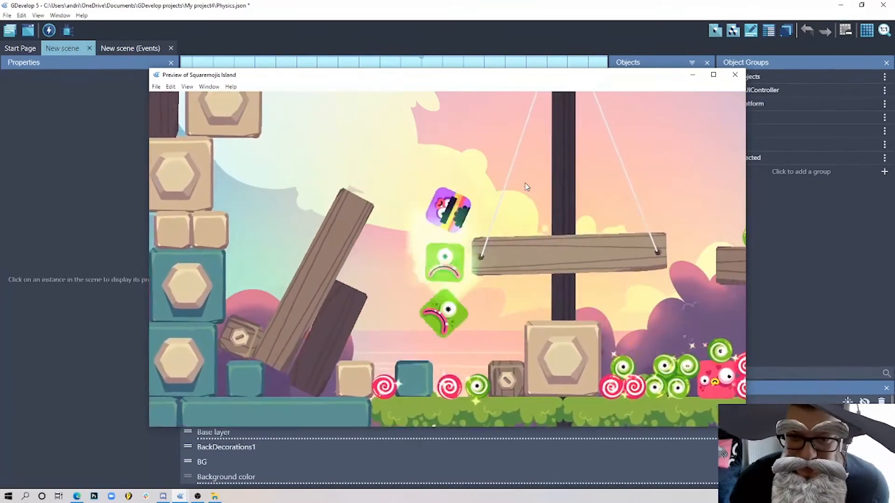
pyautogui.press('Right')
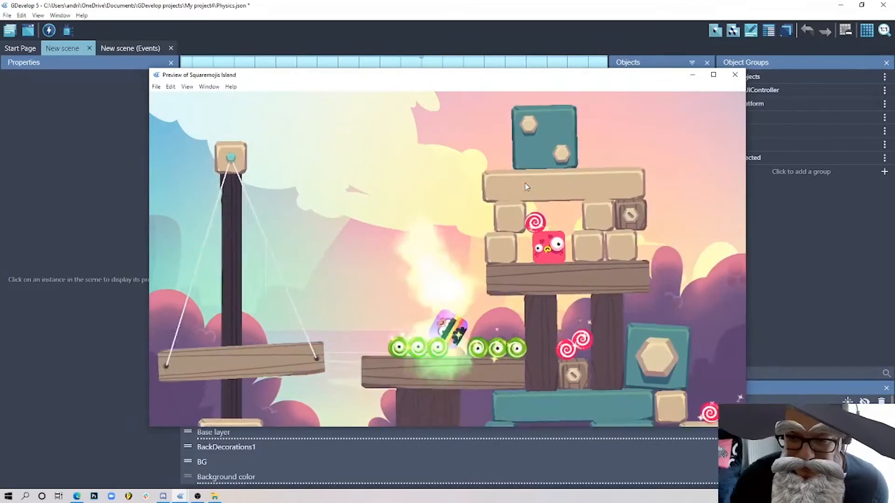
# Play on through the collapsing block structures, moving and jumping to test the physics objects.
pyautogui.press('Right')
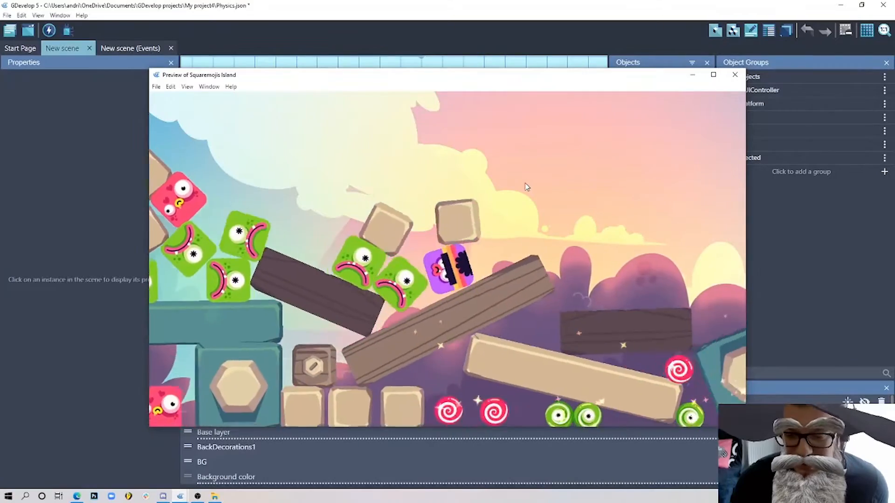
pyautogui.press('Right')
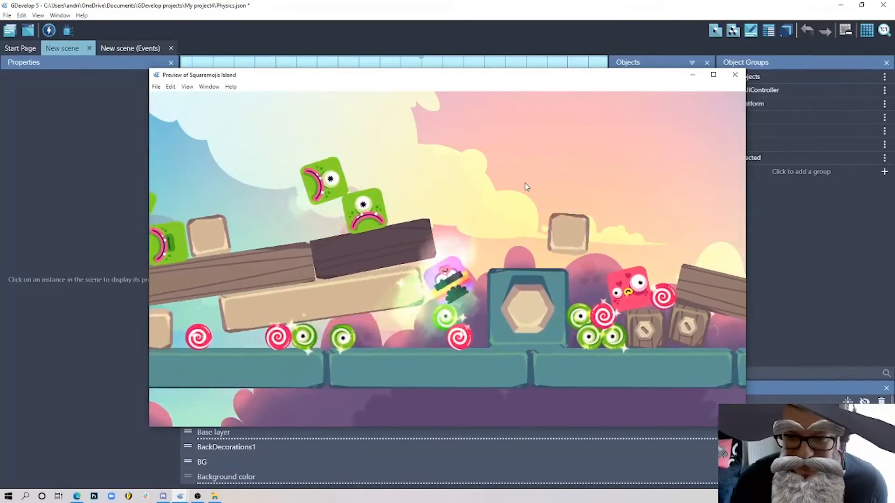
pyautogui.press('Up')
pyautogui.press('Right')
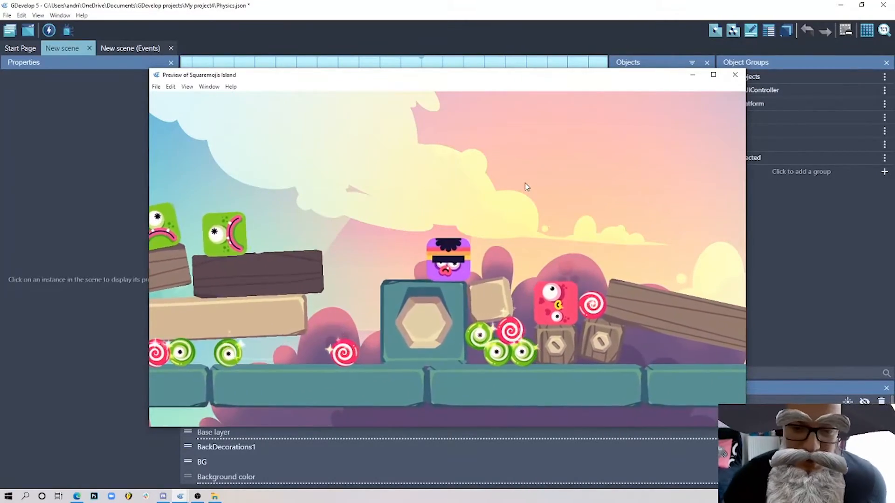
pyautogui.press('Up')
pyautogui.press('Left')
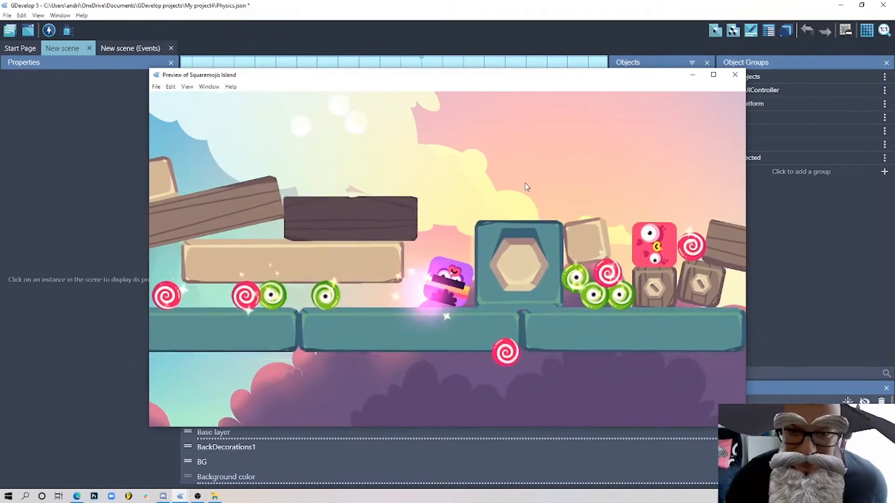
pyautogui.press('Up')
pyautogui.press('Right')
pyautogui.press('Right')
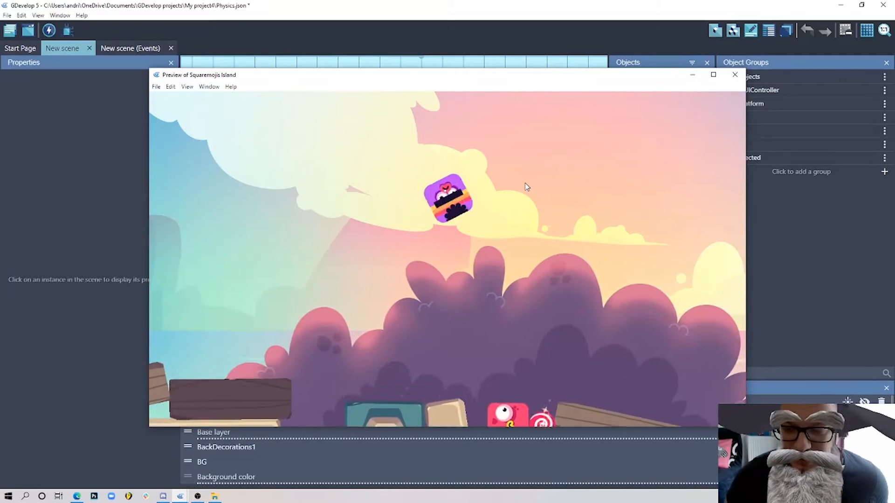
pyautogui.press('Left')
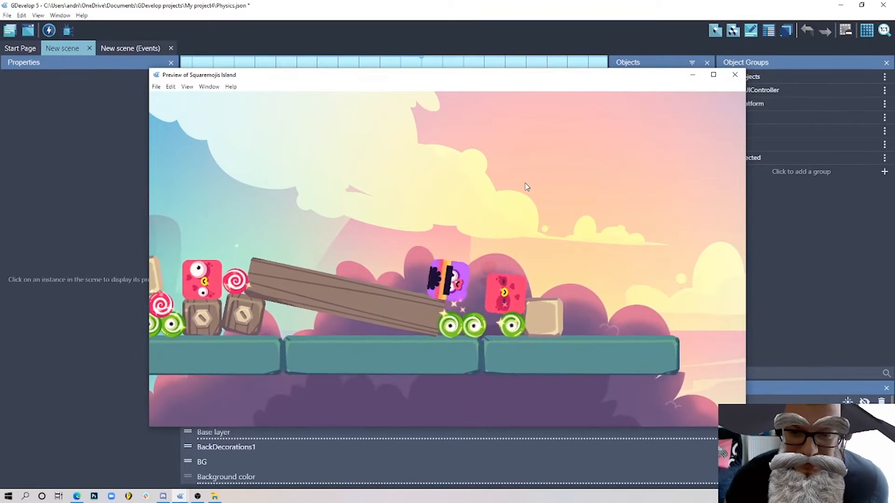
pyautogui.press('Up')
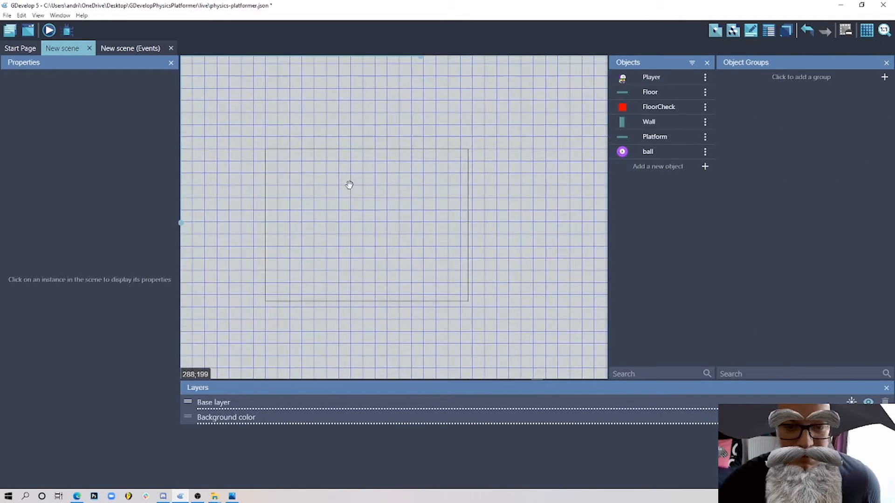
# Place a 1440 by 96 Floor in the physics-platformer scene at X -240, Y 432, and check its object properties.
pyautogui.moveTo(350, 185); pyautogui.dragTo(361, 170, button='middle')
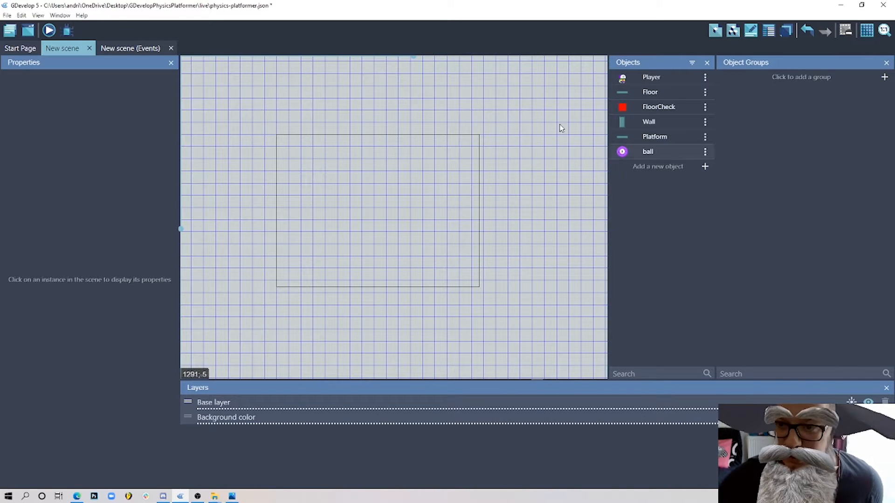
pyautogui.moveTo(645, 94); pyautogui.dragTo(595, 300)
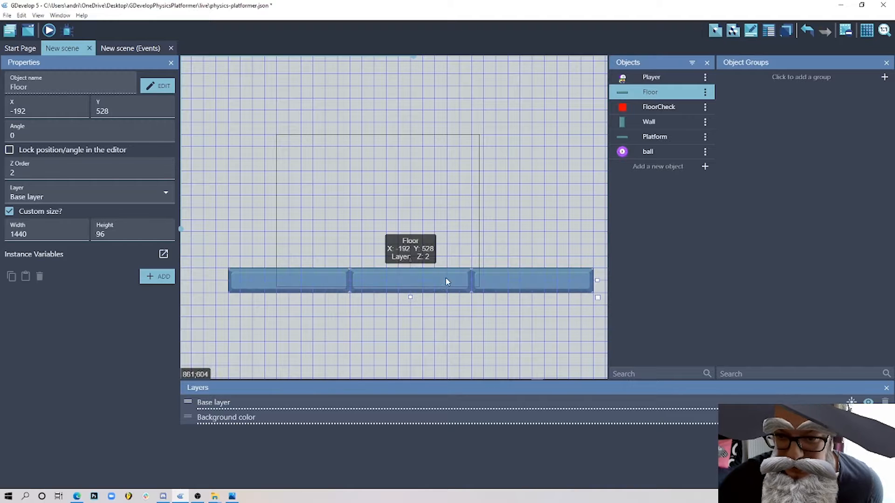
pyautogui.moveTo(447, 282); pyautogui.dragTo(406, 263)
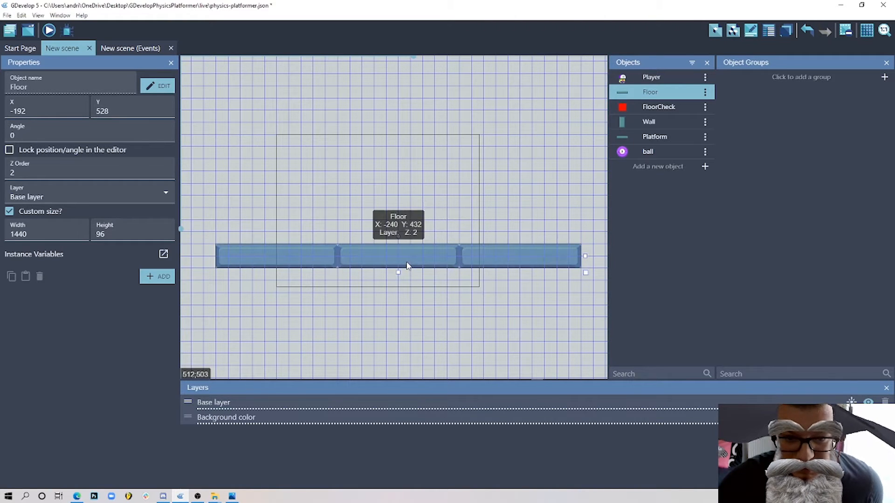
pyautogui.doubleClick(380, 258)
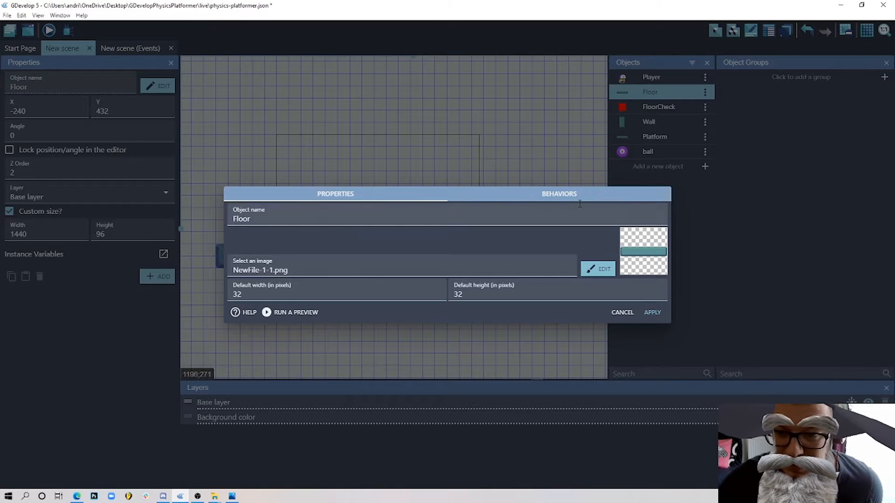
pyautogui.click(652, 312)
# Place the Player above the floor at X 192, Y 288, and run a brief preview of the scene.
pyautogui.moveTo(651, 77); pyautogui.dragTo(330, 213)
pyautogui.click(325, 216)
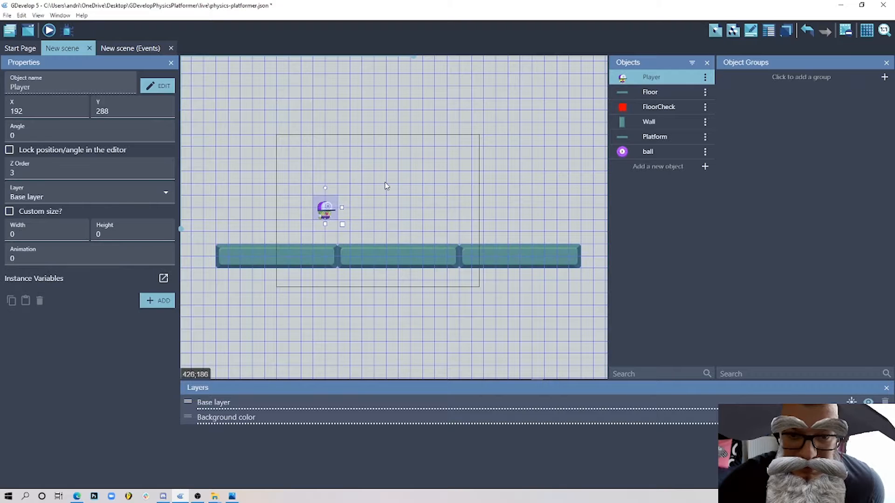
pyautogui.click(385, 183)
pyautogui.click(45, 30)
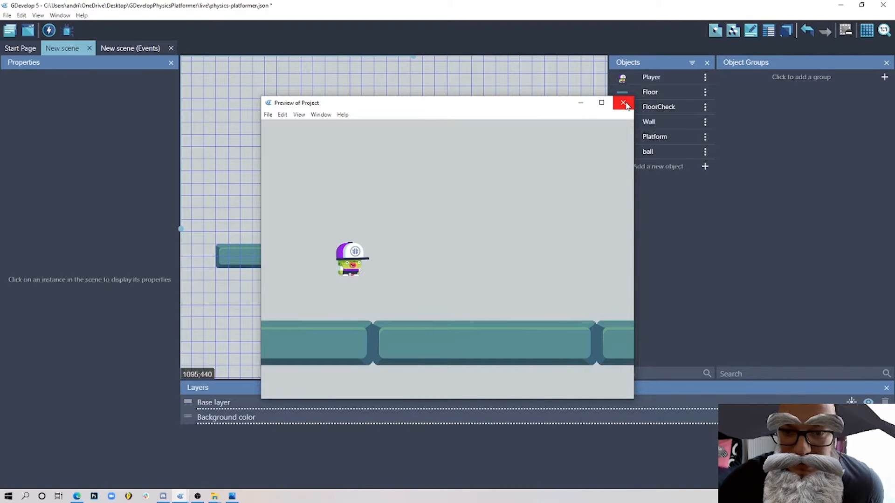
pyautogui.click(624, 103)
# Review the Player object's animations, and select the Floor and Player instances in the scene.
pyautogui.doubleClick(323, 207)
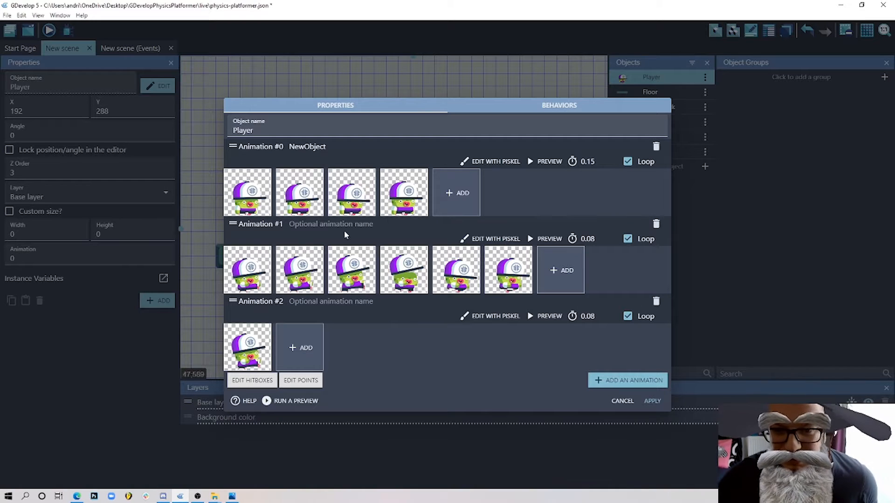
pyautogui.click(652, 402)
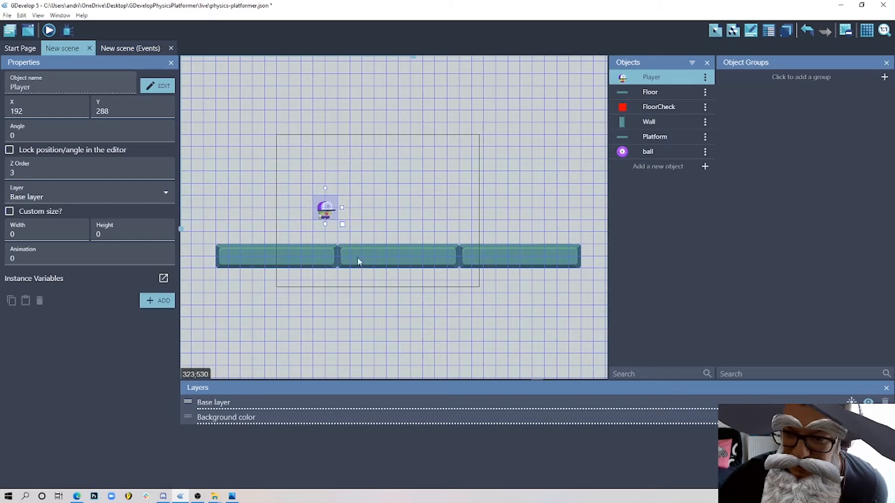
pyautogui.click(412, 342)
pyautogui.click(381, 267)
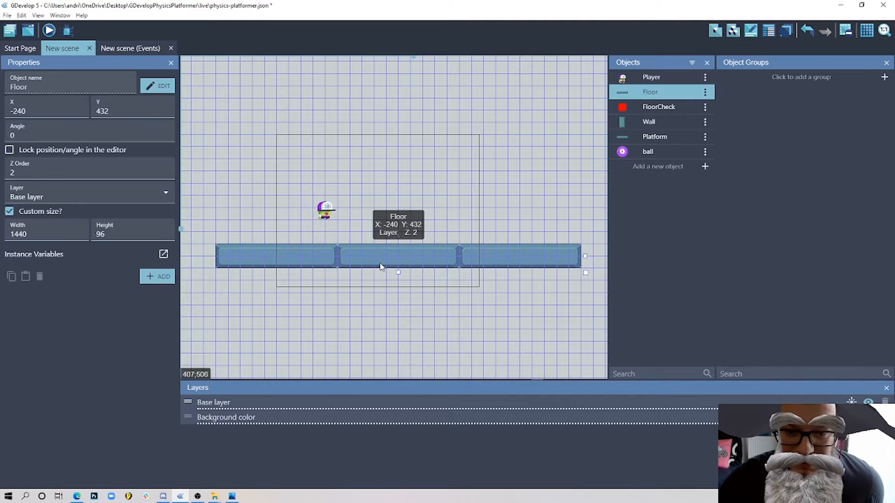
pyautogui.click(326, 210)
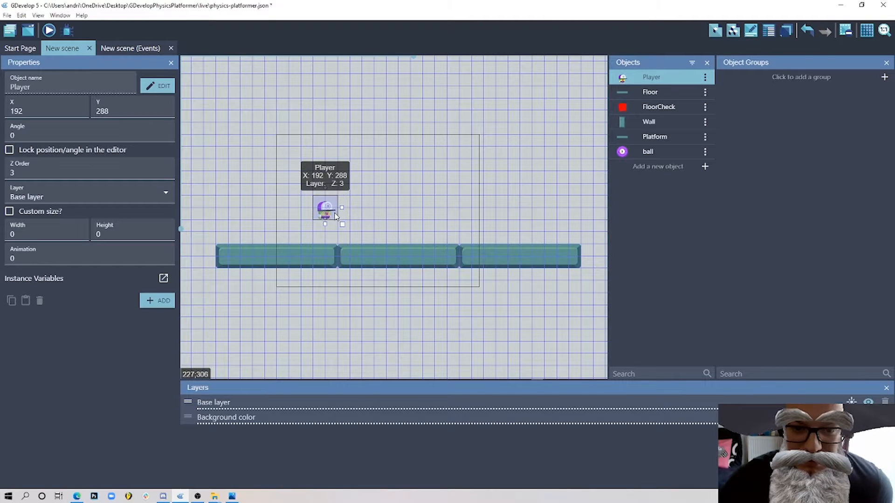
# Look through the installed behaviors available for the Floor object, without adding one.
pyautogui.doubleClick(366, 260)
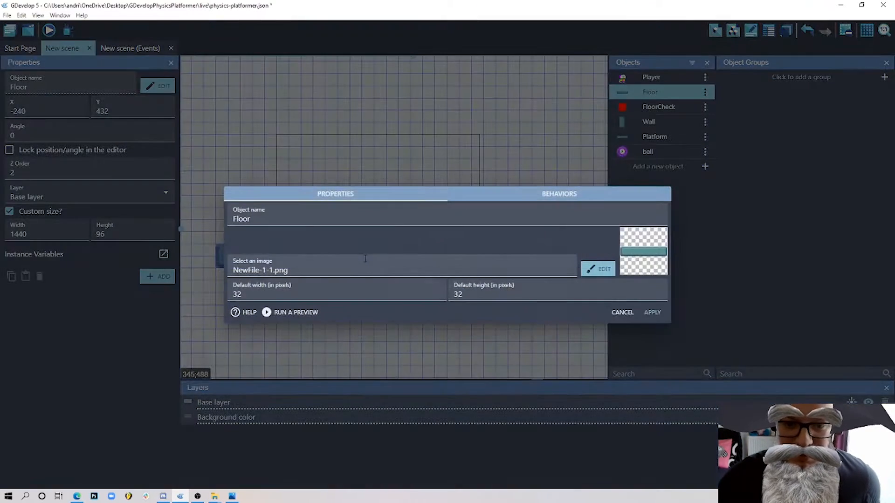
pyautogui.click(553, 195)
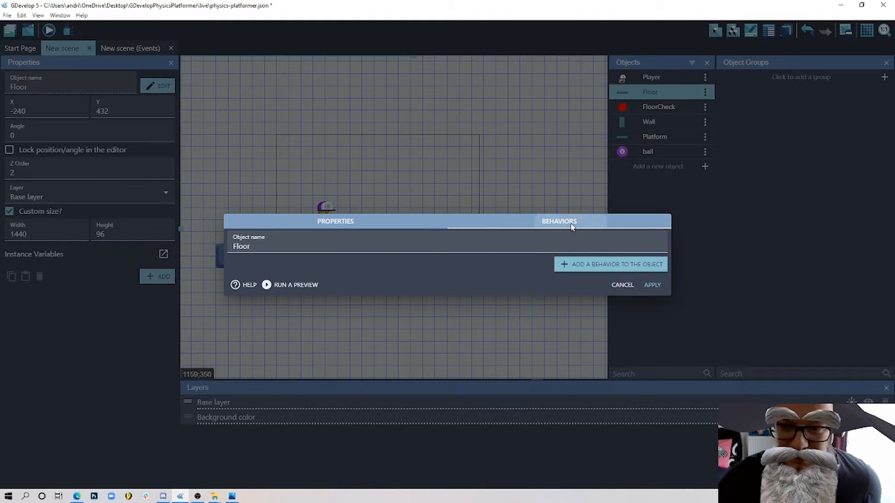
pyautogui.click(586, 267)
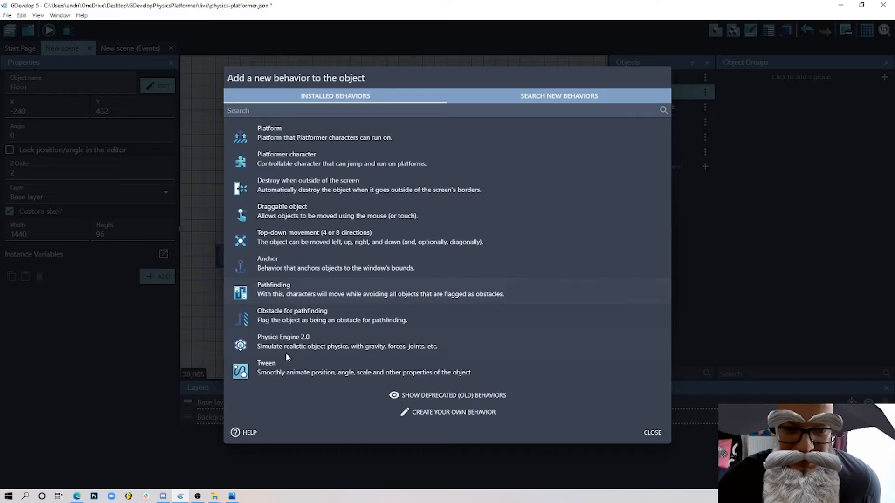
pyautogui.click(652, 433)
pyautogui.click(627, 288)
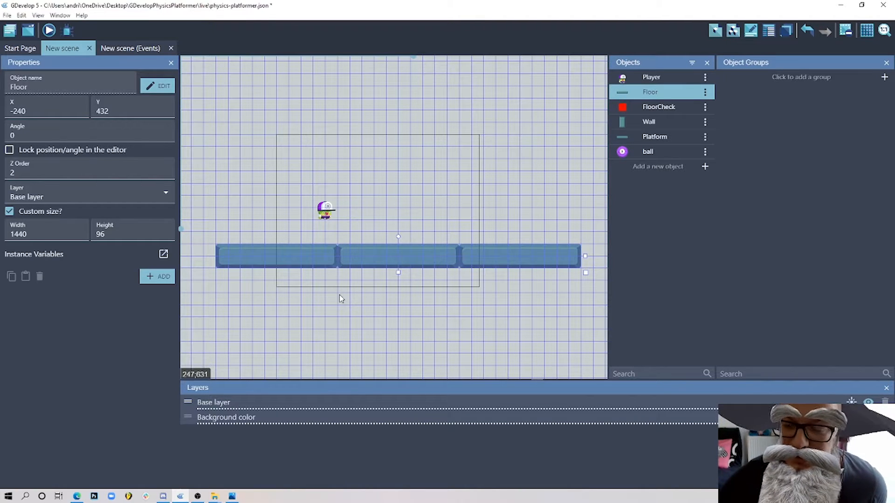
pyautogui.click(325, 209)
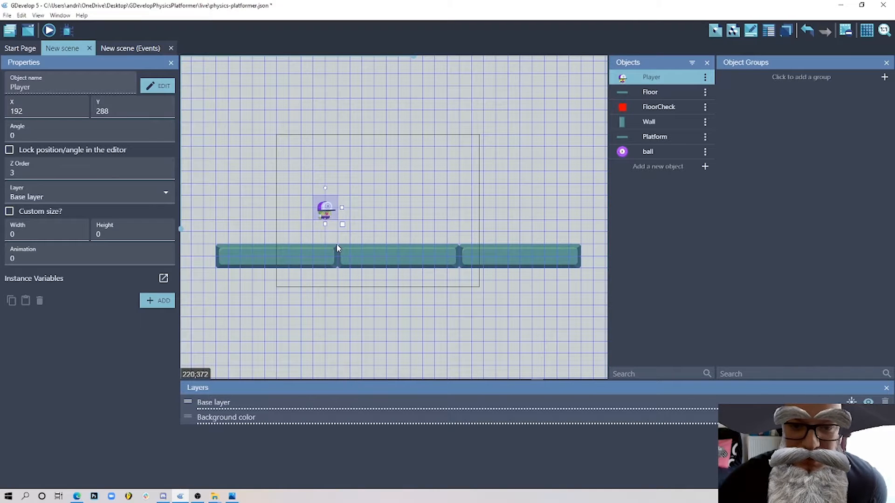
pyautogui.click(326, 261)
pyautogui.moveTo(373, 260); pyautogui.dragTo(376, 270)
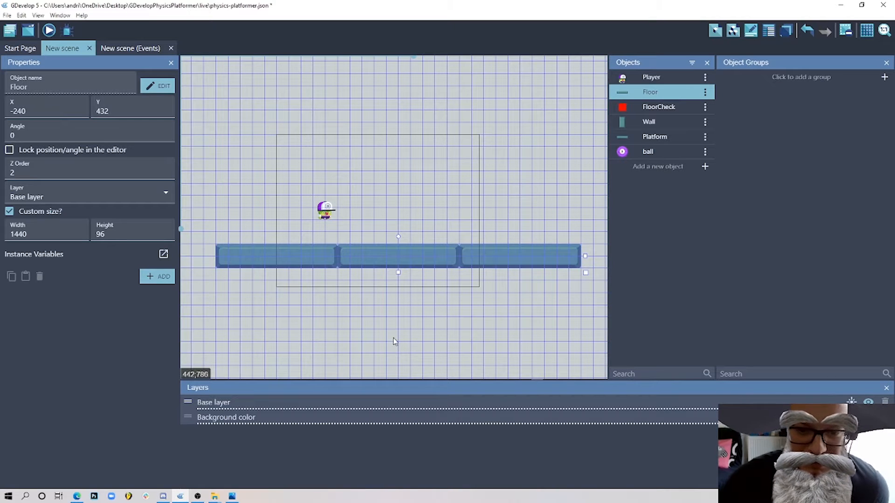
pyautogui.click(428, 348)
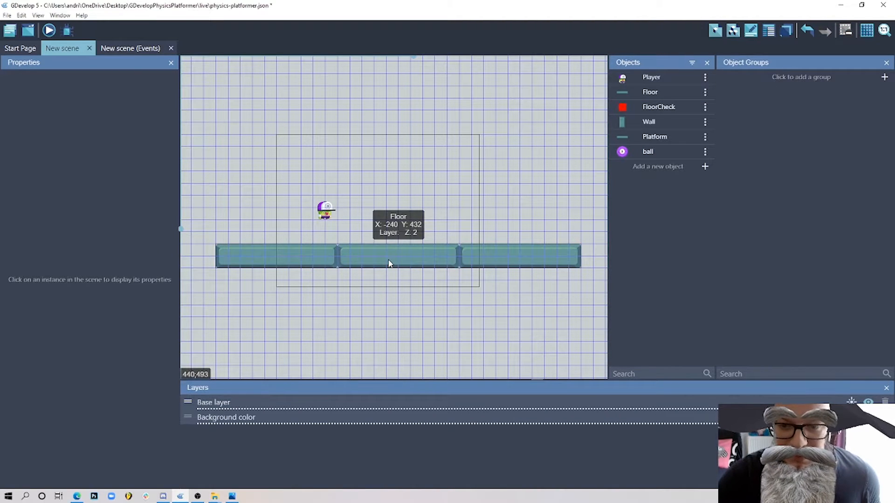
# Move the Floor to X -288, Y 432 and add the Physics Engine 2.0 behavior to it.
pyautogui.moveTo(389, 263); pyautogui.dragTo(374, 256)
pyautogui.doubleClick(373, 256)
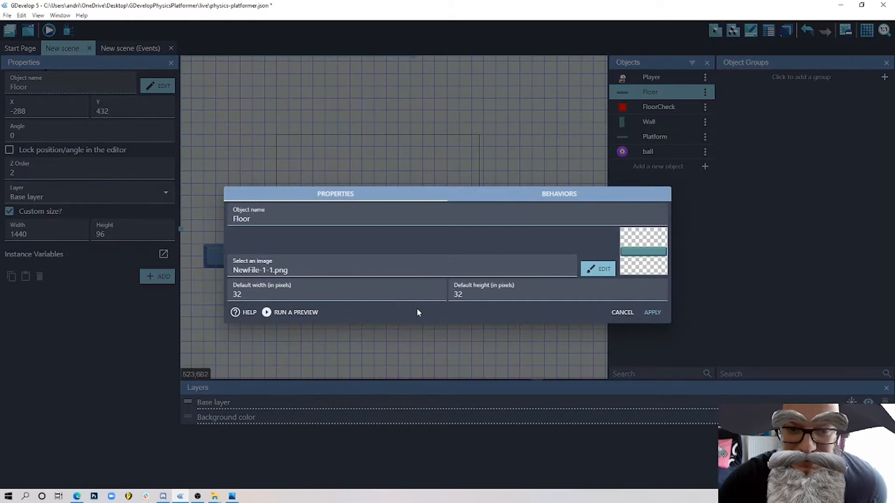
pyautogui.click(575, 194)
pyautogui.click(605, 270)
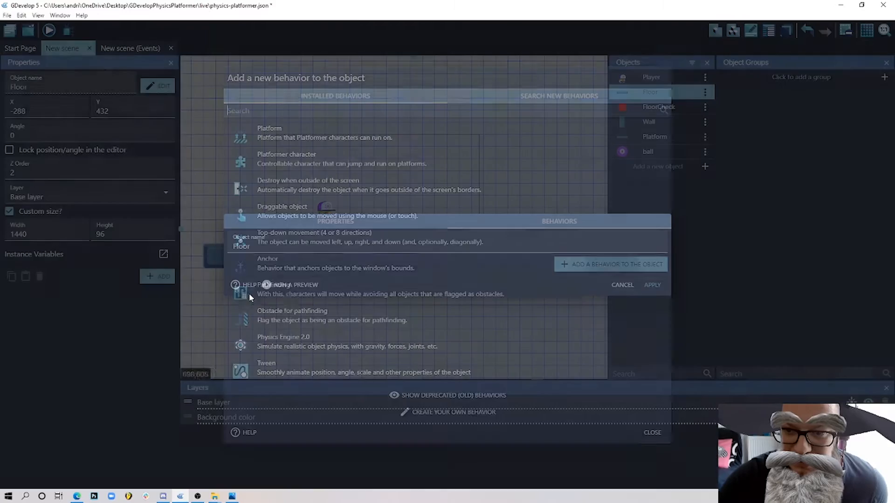
pyautogui.click(271, 345)
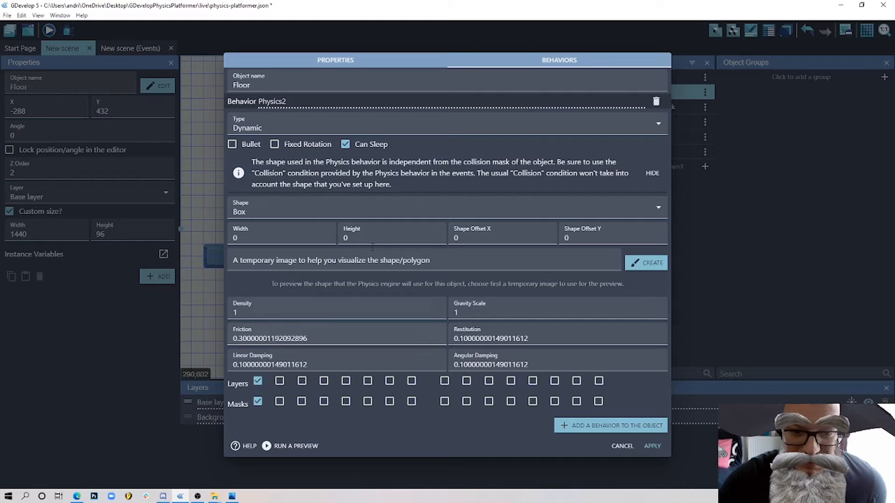
pyautogui.click(650, 449)
# Raise the Floor to Y 384 and run a brief preview of the scene to test its physics.
pyautogui.moveTo(400, 256); pyautogui.dragTo(397, 245)
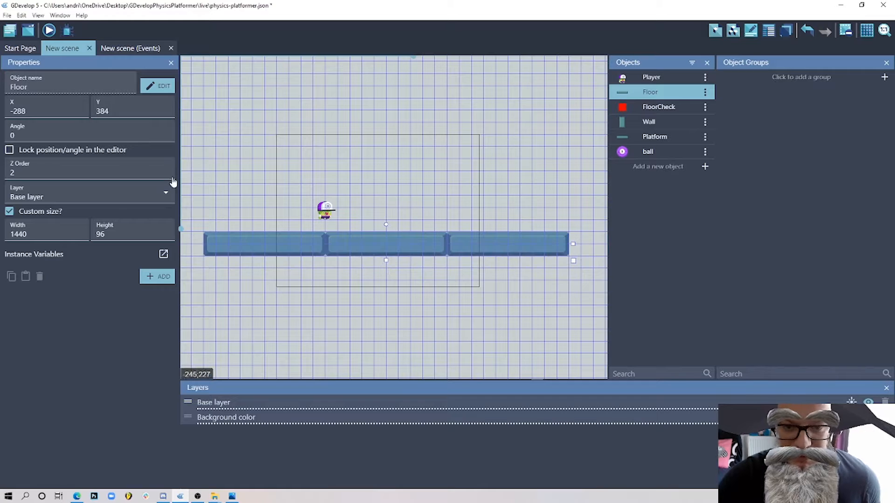
pyautogui.click(48, 31)
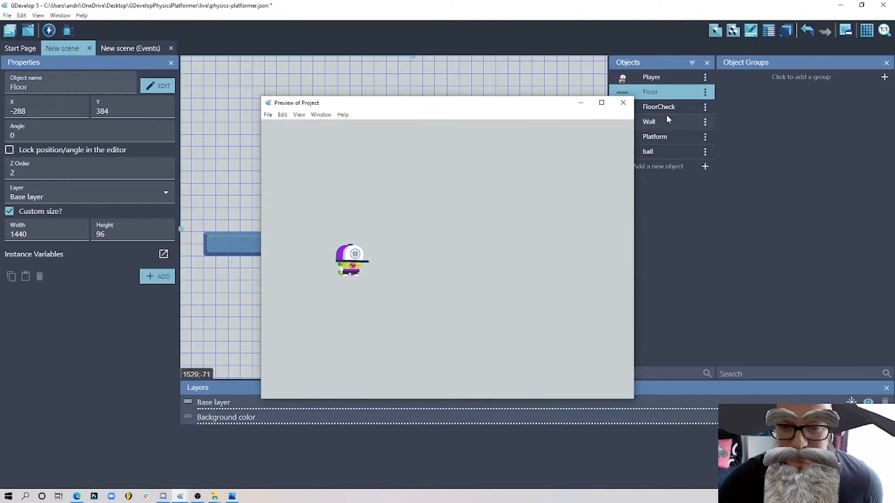
pyautogui.click(623, 103)
# Set the Floor's physics body type to Static and move the Floor down to Y 432.
pyautogui.doubleClick(380, 242)
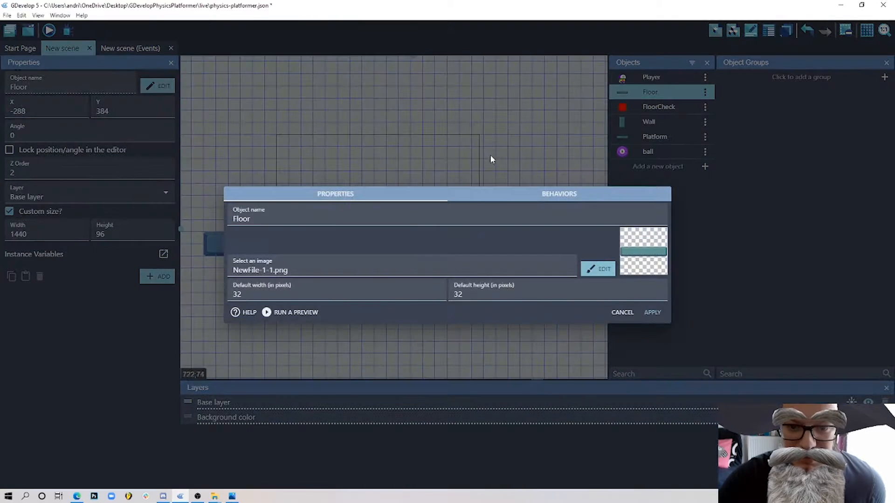
pyautogui.click(543, 192)
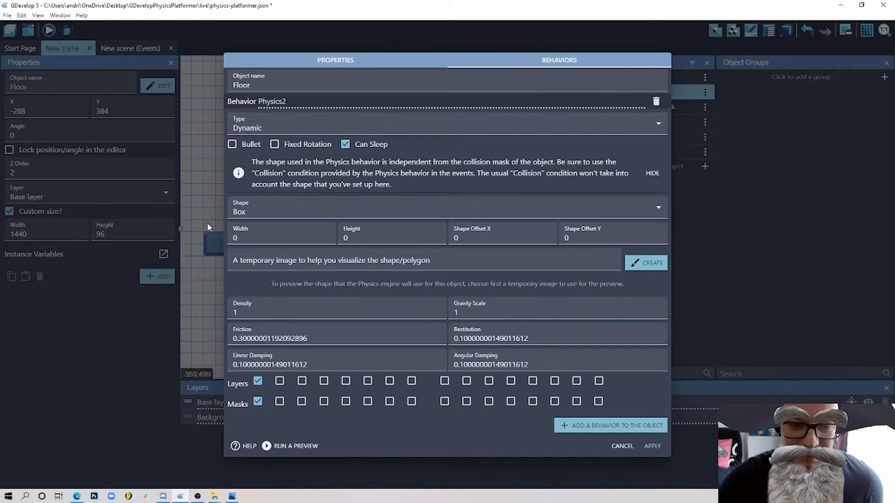
pyautogui.click(284, 130)
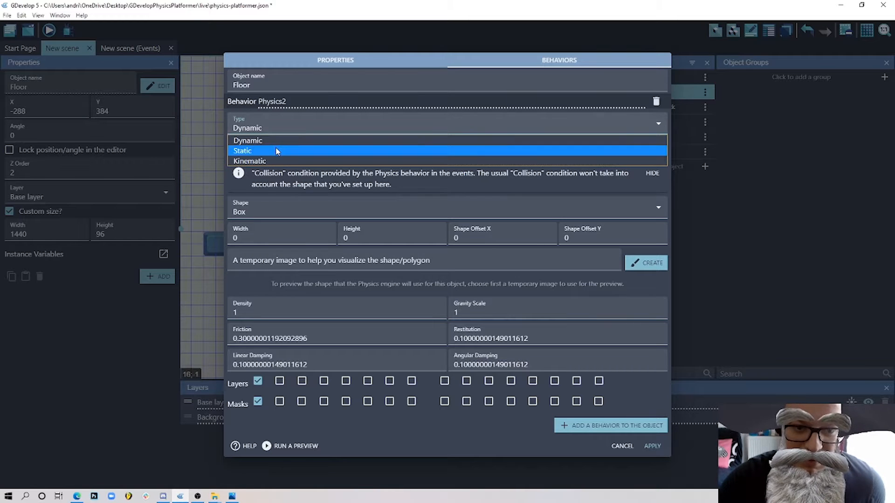
pyautogui.click(261, 151)
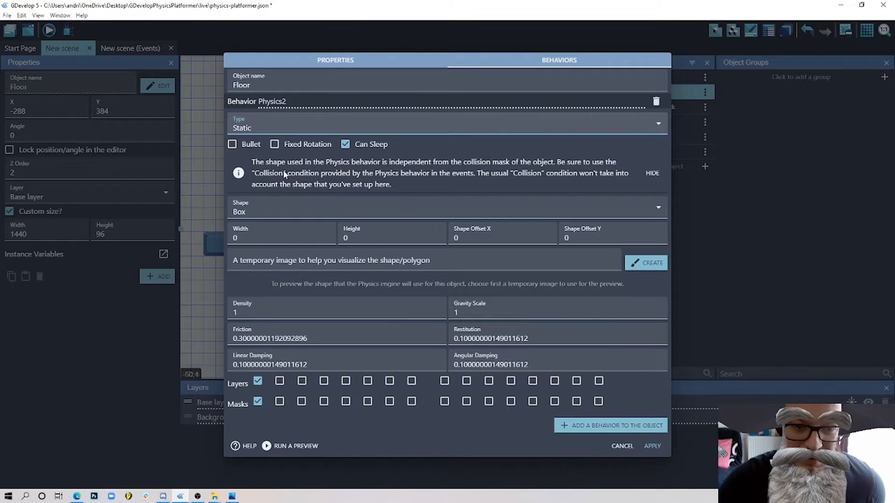
pyautogui.click(652, 446)
pyautogui.moveTo(389, 256)
pyautogui.mouseDown()
pyautogui.moveTo(407, 275)
pyautogui.moveTo(390, 271)
pyautogui.mouseUp()
# Move the Player to X 288, Y 240 and add the Physics Engine 2.0 behavior to it with its default Dynamic type.
pyautogui.moveTo(325, 212); pyautogui.dragTo(347, 208)
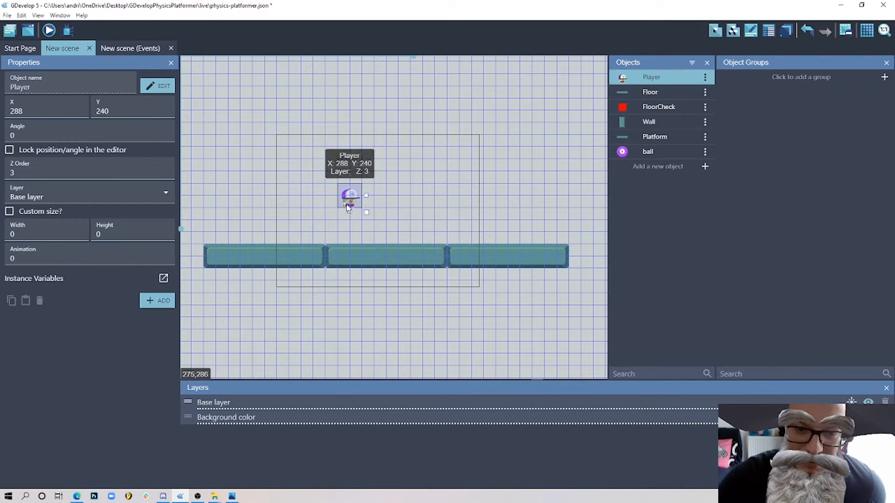
pyautogui.doubleClick(360, 214)
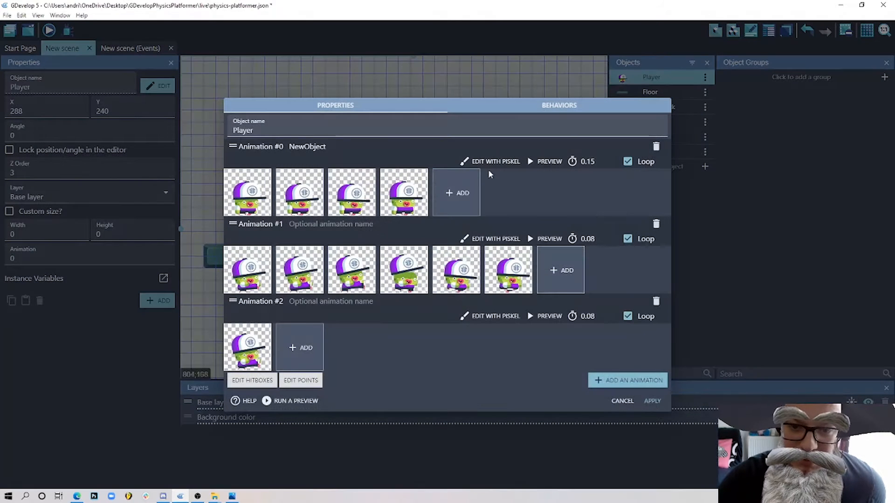
pyautogui.click(554, 108)
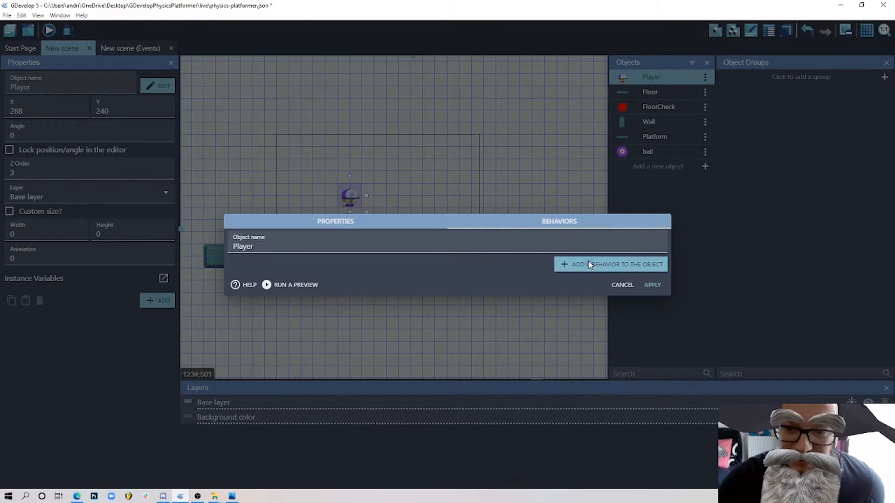
pyautogui.click(589, 265)
pyautogui.click(281, 345)
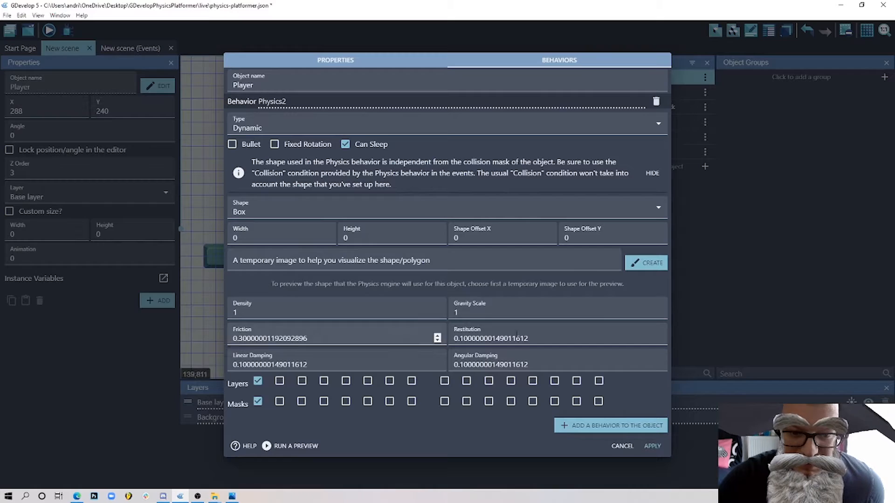
pyautogui.click(652, 446)
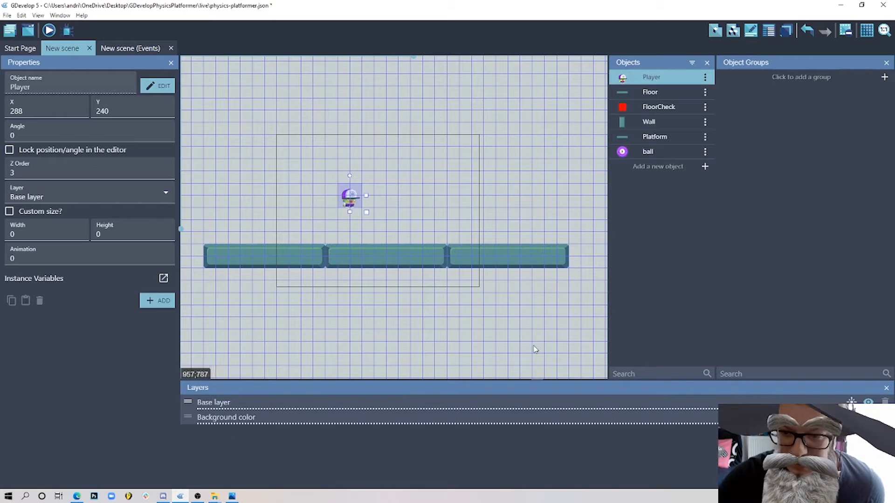
# Preview the scene to test the Player on the Floor, and move the Player to X 384, Y 240.
pyautogui.click(433, 320)
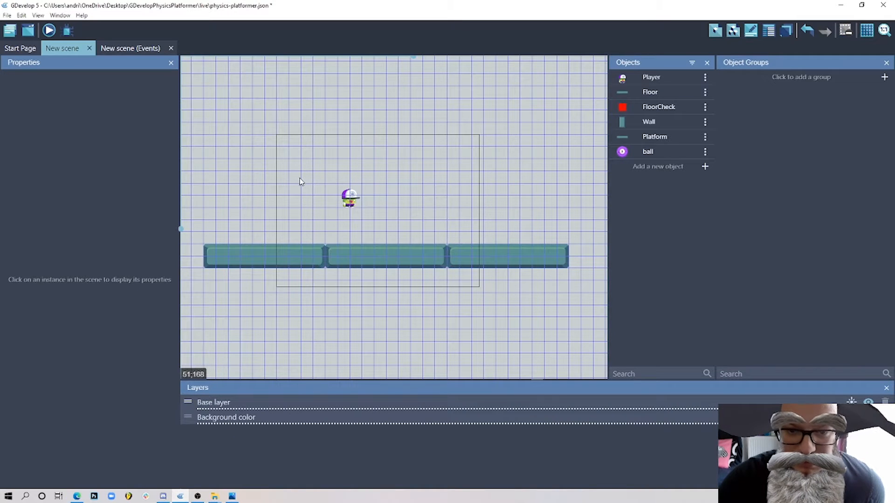
pyautogui.click(49, 30)
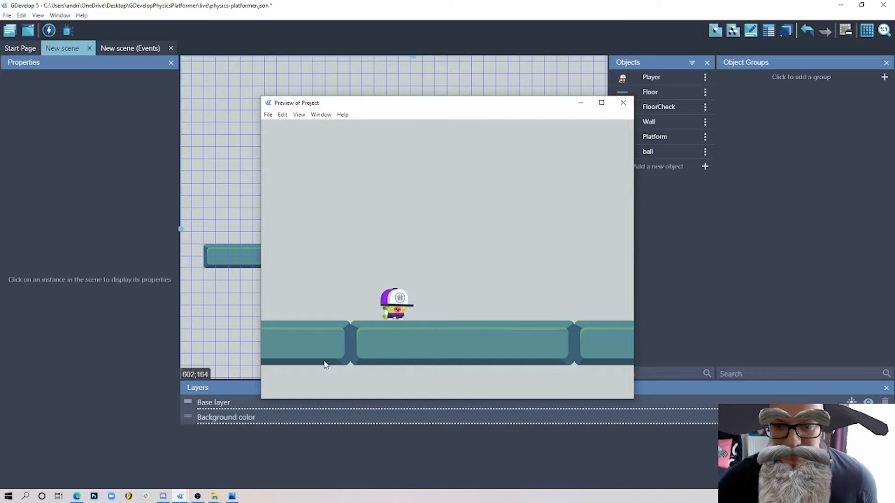
pyautogui.click(623, 102)
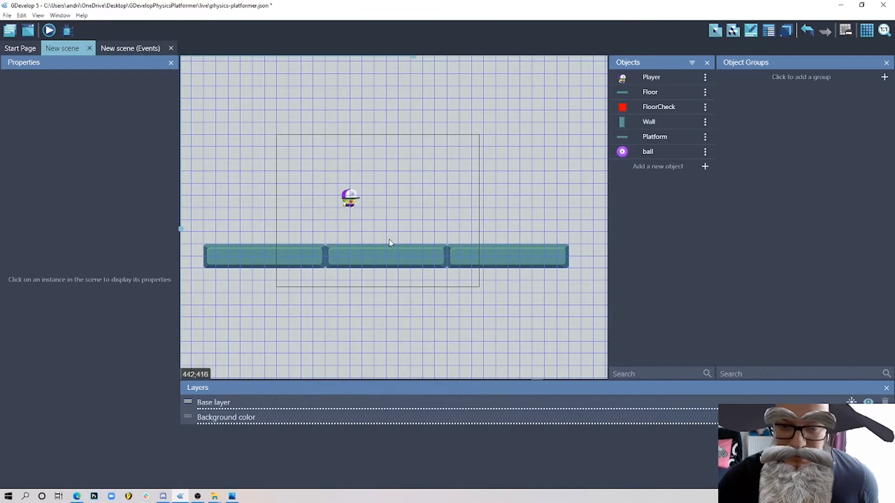
pyautogui.moveTo(353, 204); pyautogui.dragTo(384, 215)
pyautogui.click(416, 215)
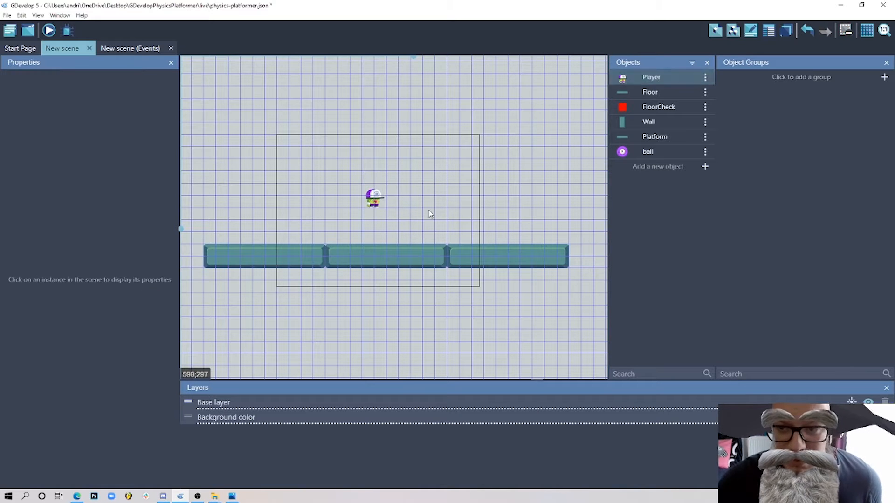
# Add a point named FloorCheck to the Player's sprite points.
pyautogui.doubleClick(373, 198)
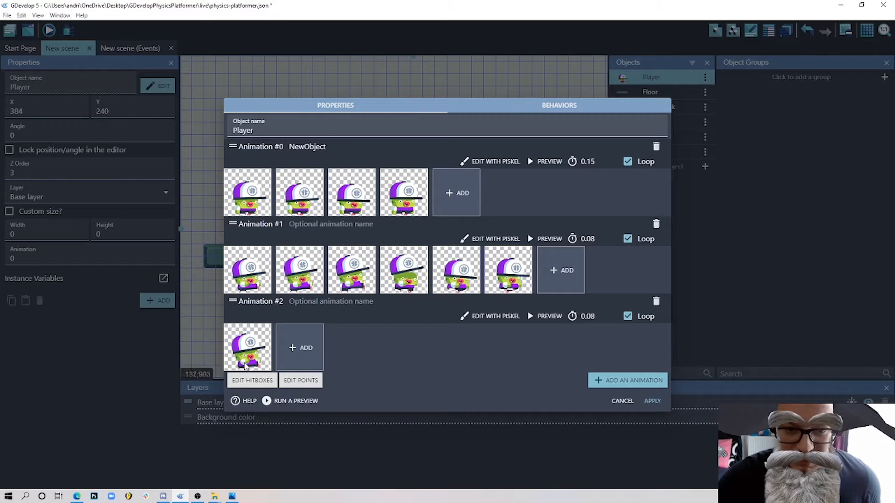
pyautogui.click(300, 380)
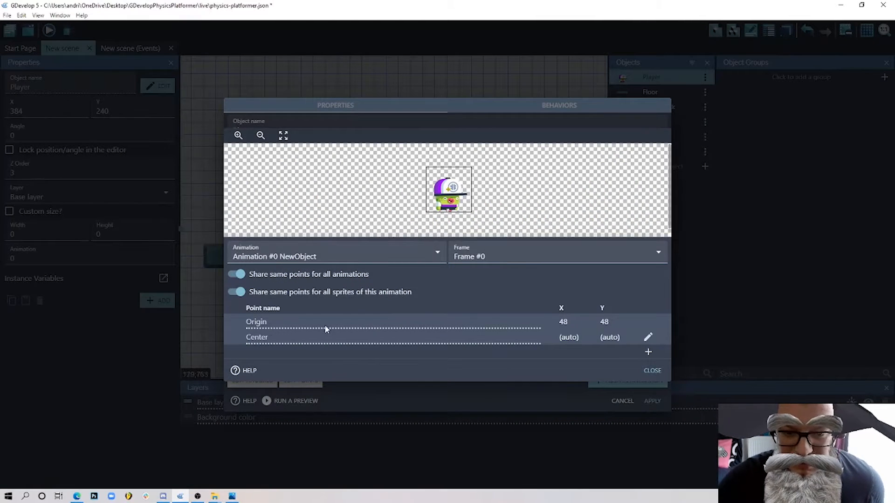
pyautogui.click(649, 352)
pyautogui.doubleClick(255, 345)
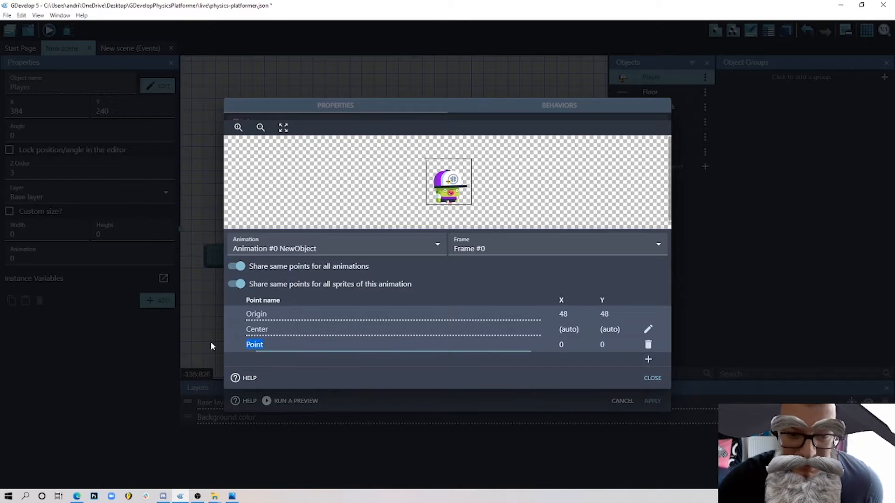
pyautogui.write('Floor')
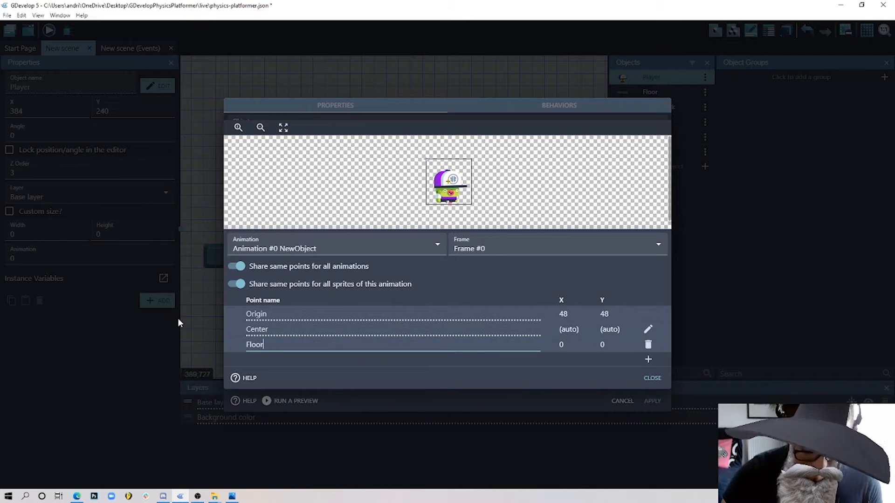
pyautogui.write('Check')
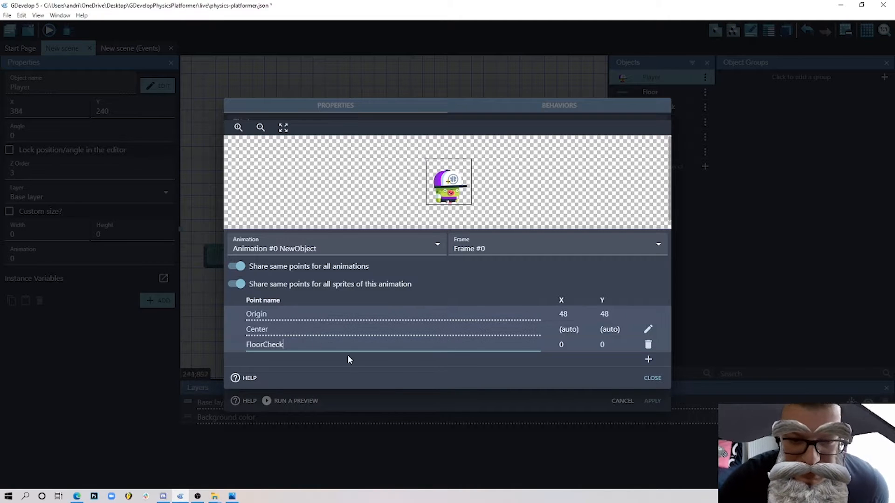
pyautogui.click(361, 367)
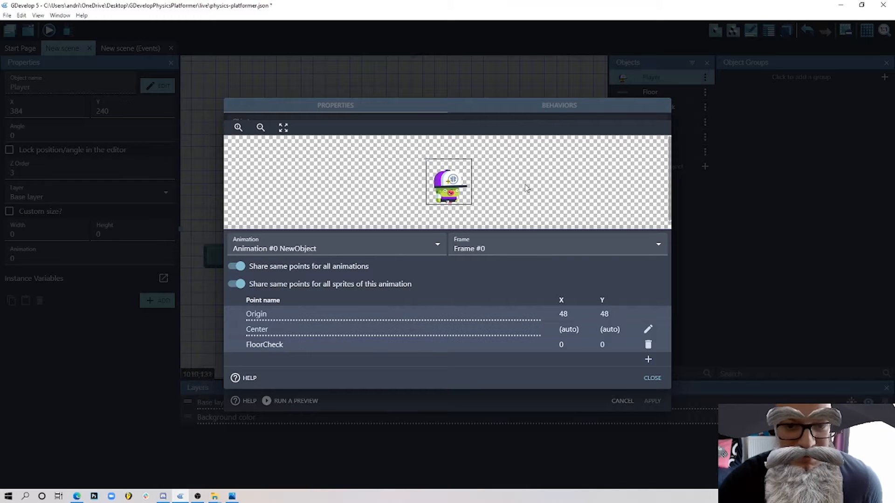
# Set the Player's FloorCheck point to X 48, Y 110.
pyautogui.click(561, 345)
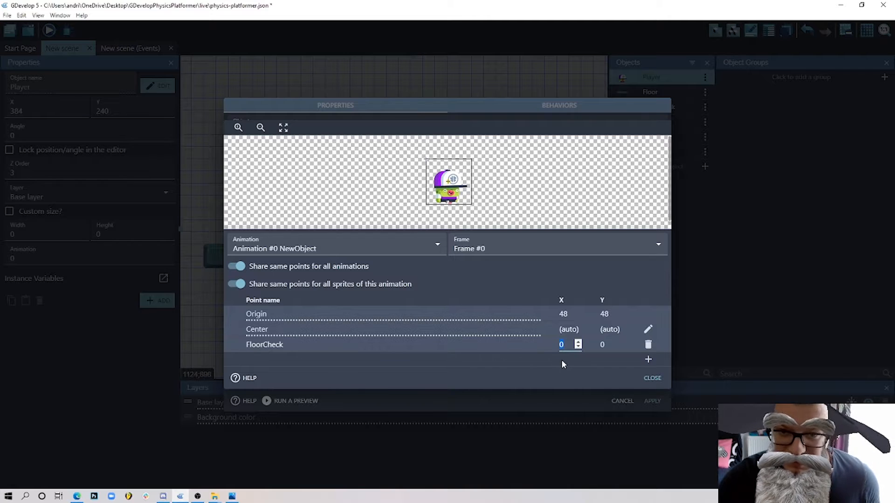
pyautogui.write('48')
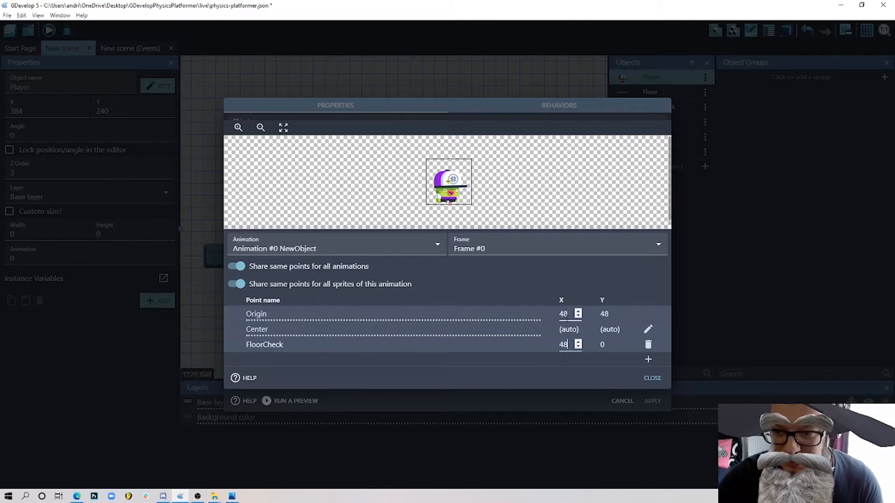
pyautogui.press('Tab')
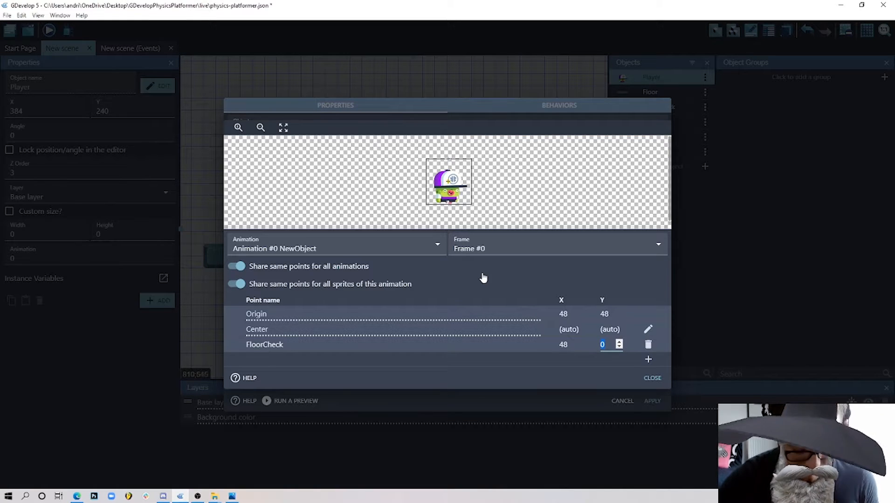
pyautogui.write('110')
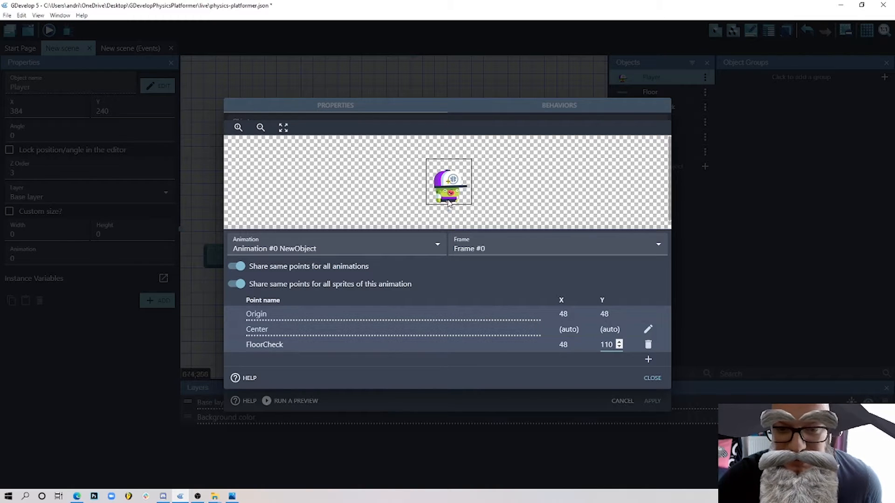
# Recheck the Player's sprite points and apply the object changes.
pyautogui.click(652, 379)
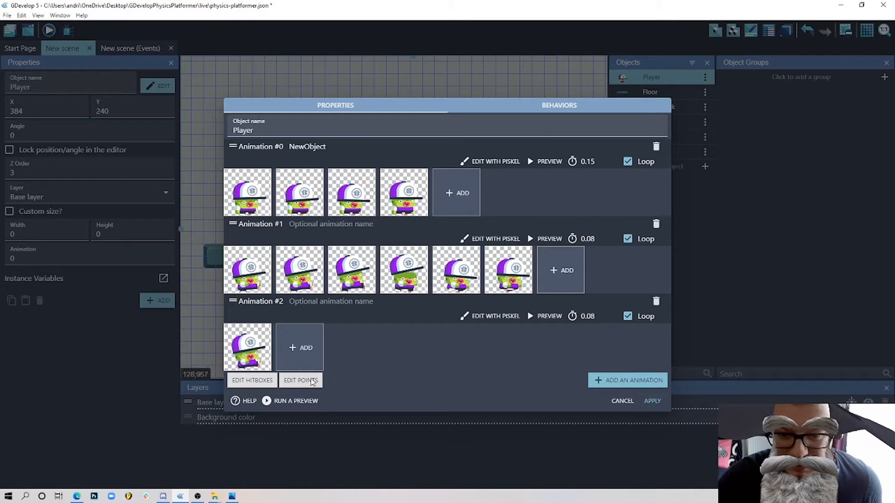
pyautogui.click(301, 380)
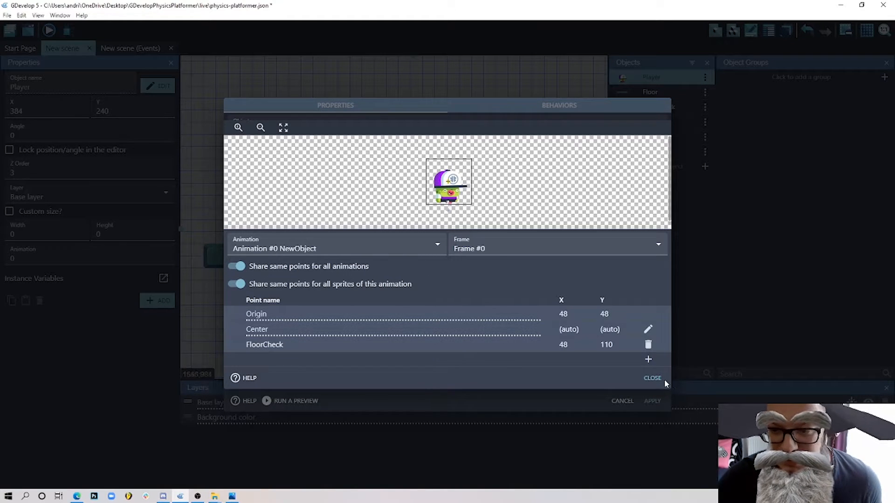
pyautogui.click(652, 378)
pyautogui.click(652, 404)
# Move the Player in the scene to X 192, Y 240.
pyautogui.click(392, 227)
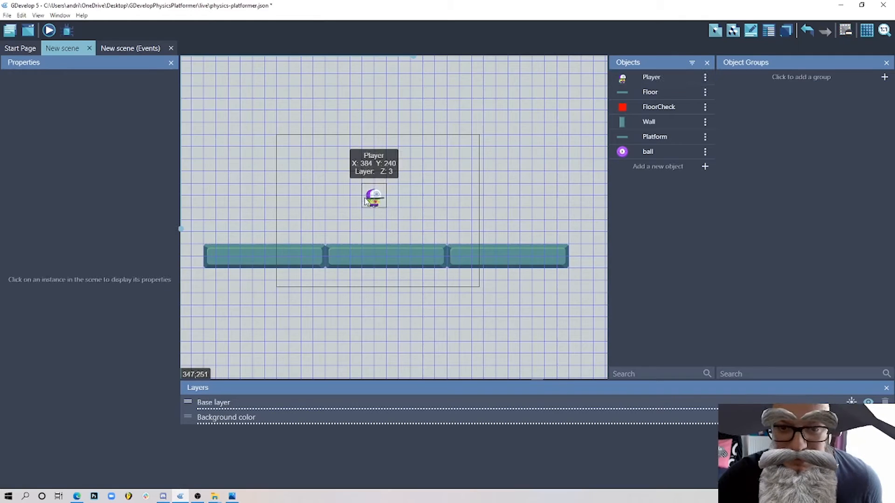
pyautogui.moveTo(372, 201); pyautogui.dragTo(351, 216)
pyautogui.click(409, 181)
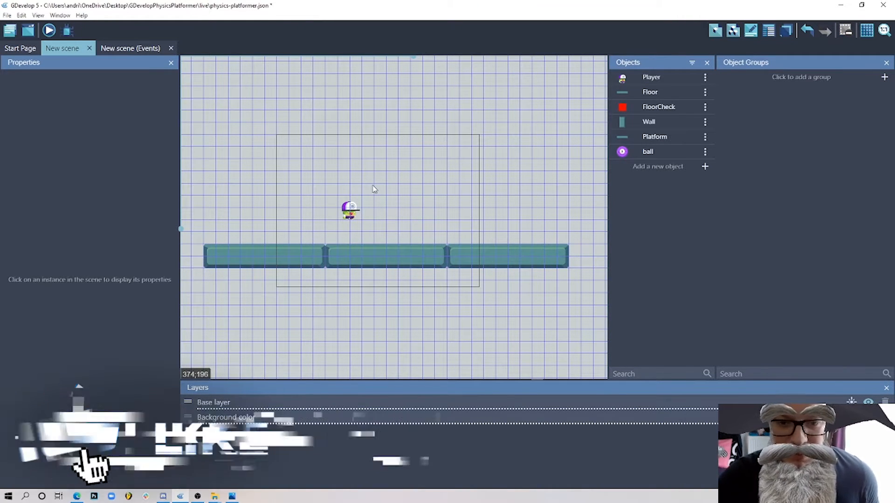
pyautogui.moveTo(350, 218); pyautogui.dragTo(325, 209)
# Review the body types in the Player's Physics2 behavior, keep Dynamic, and enable Fixed Rotation.
pyautogui.doubleClick(325, 205)
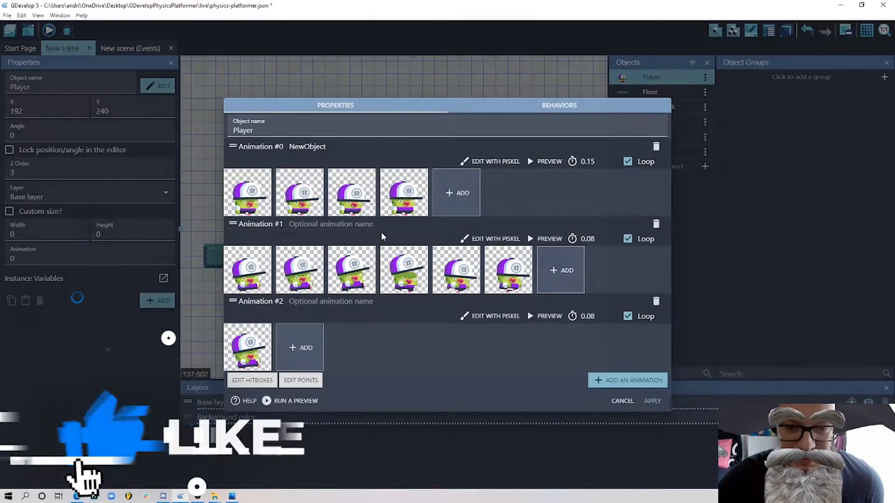
pyautogui.click(571, 107)
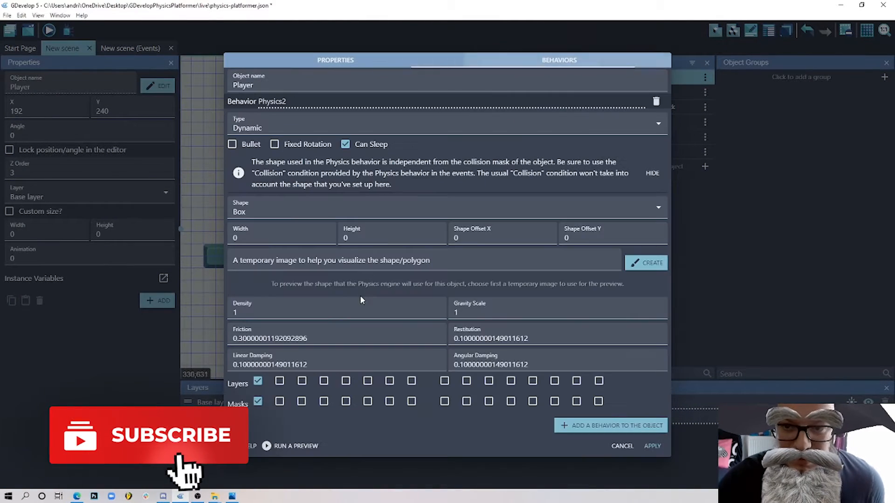
pyautogui.click(282, 128)
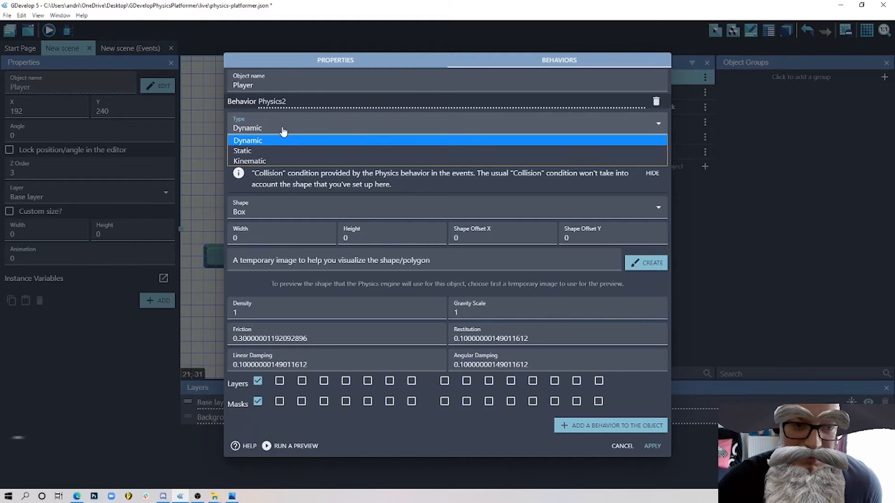
pyautogui.click(282, 133)
pyautogui.click(272, 129)
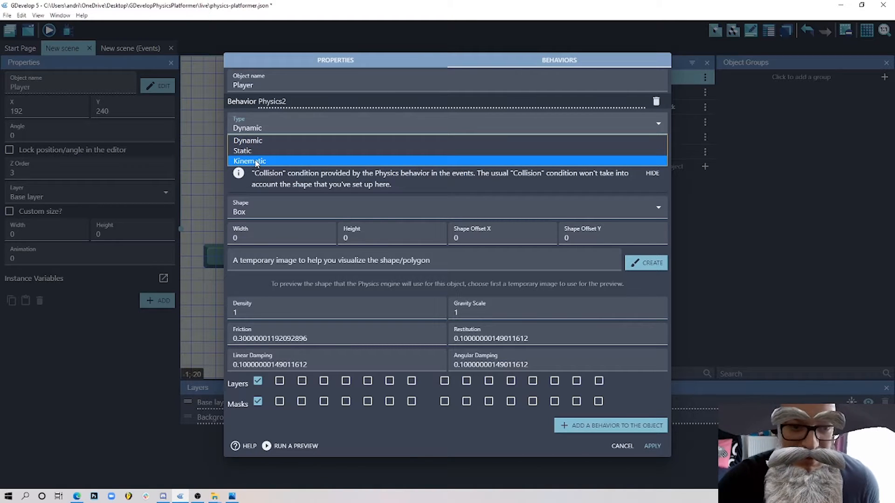
pyautogui.click(287, 124)
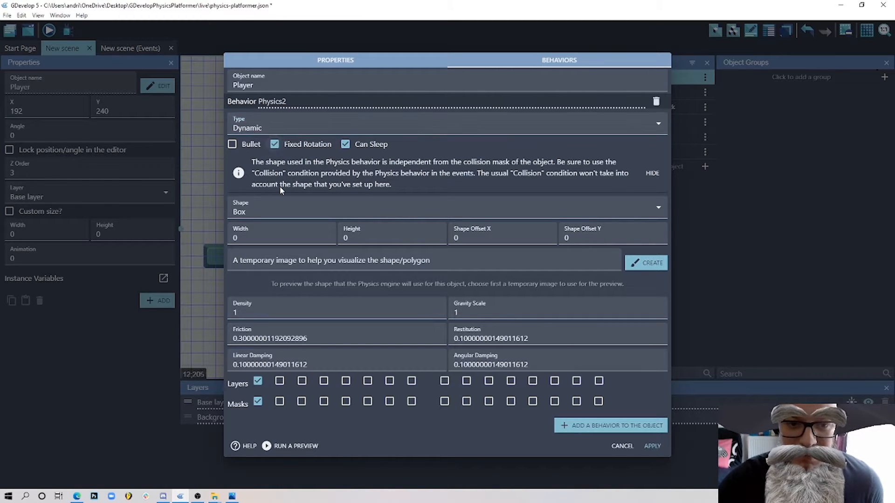
pyautogui.click(275, 144)
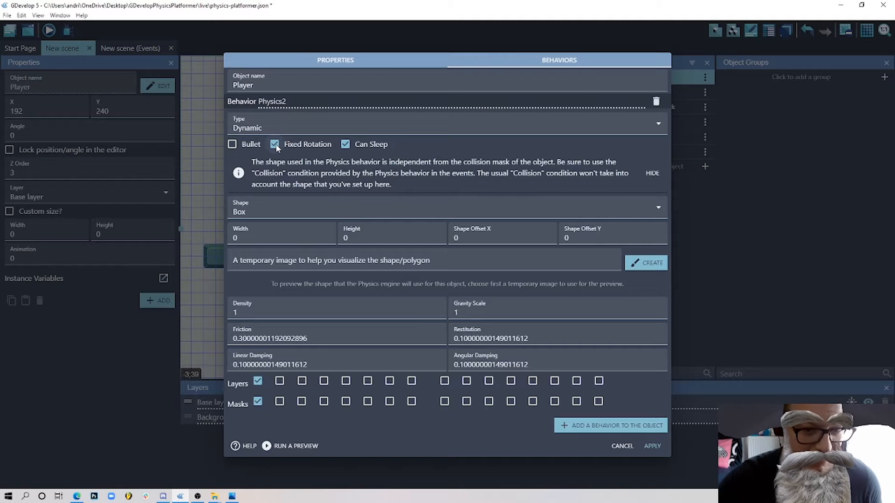
pyautogui.click(275, 145)
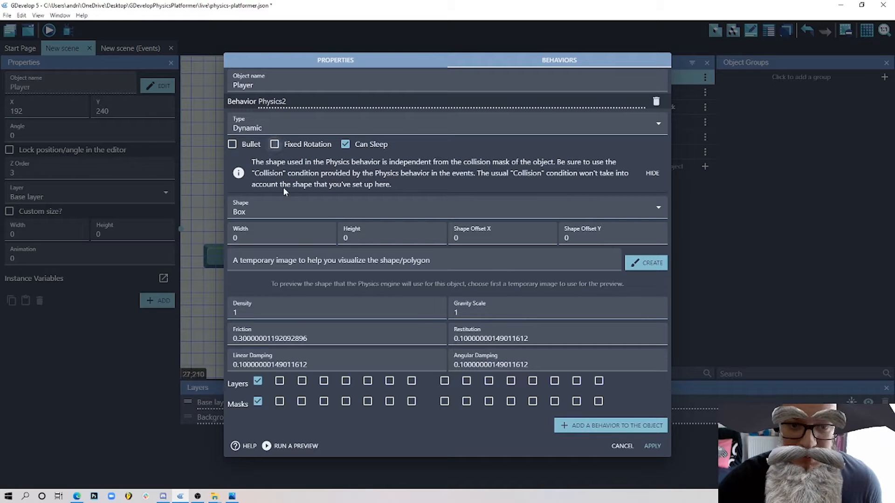
pyautogui.click(275, 145)
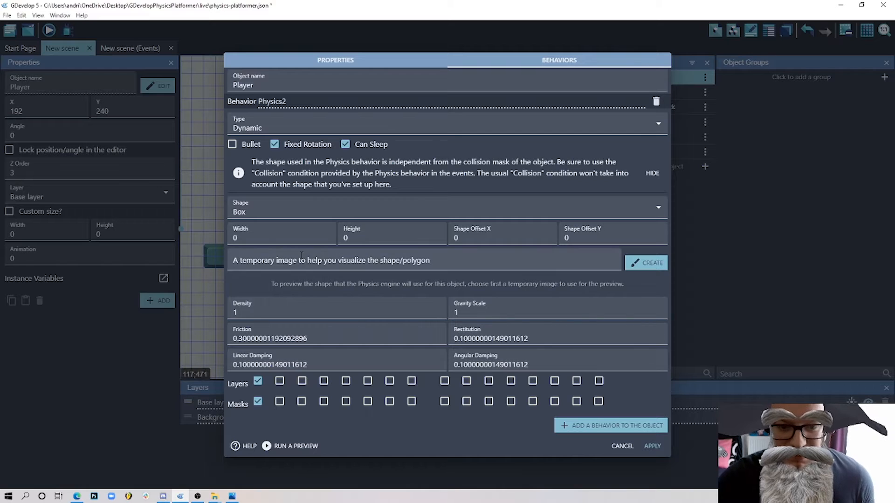
# Set the friction of the Player's Physics2 behavior to 0.4.
pyautogui.click(249, 314)
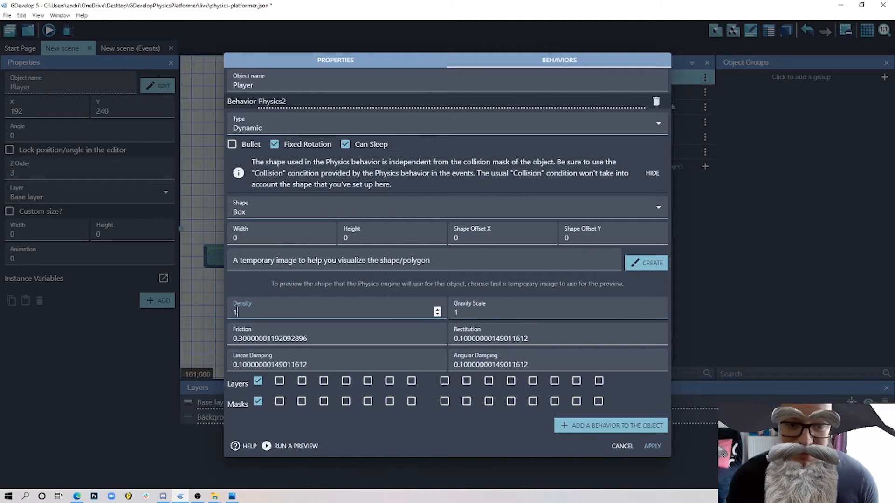
pyautogui.doubleClick(244, 311)
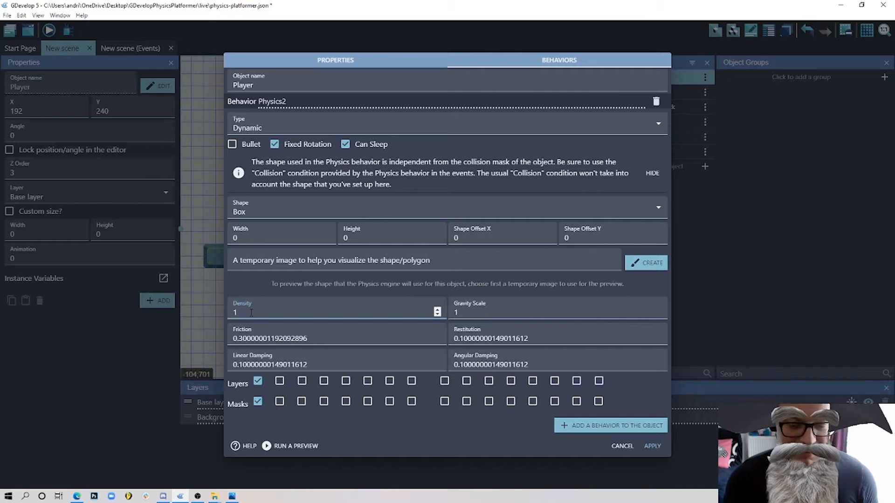
pyautogui.doubleClick(300, 306)
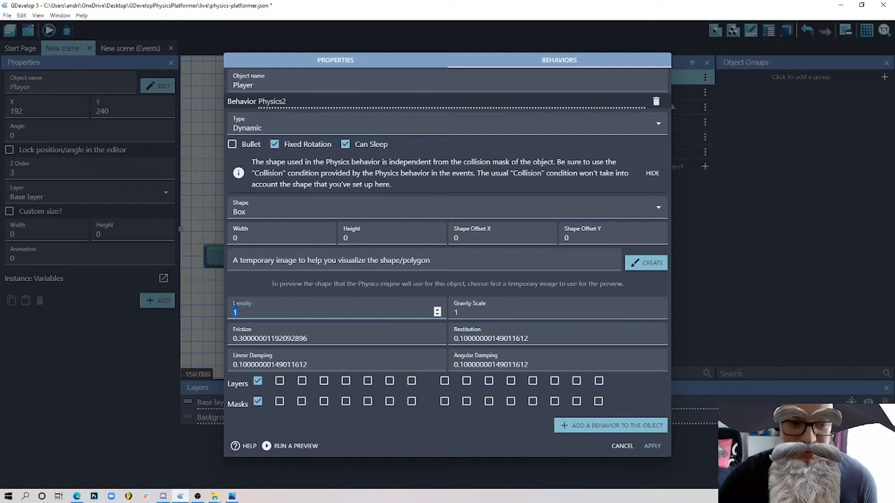
pyautogui.click(257, 311)
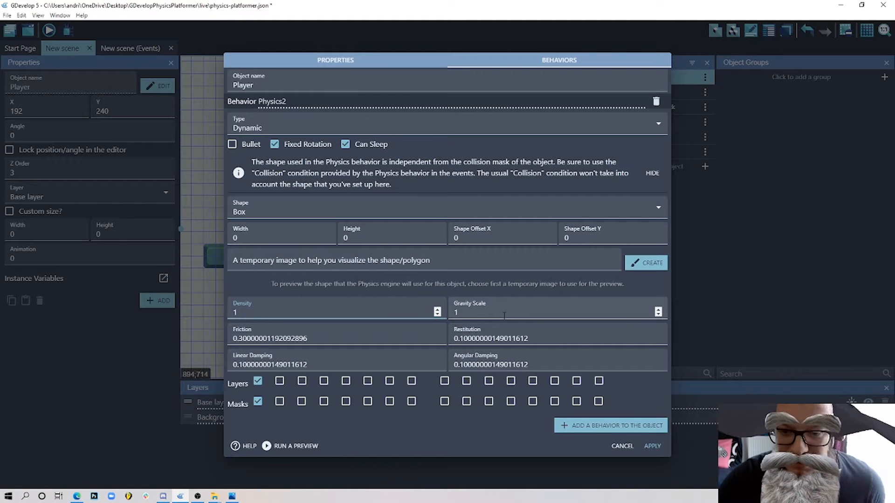
pyautogui.click(467, 312)
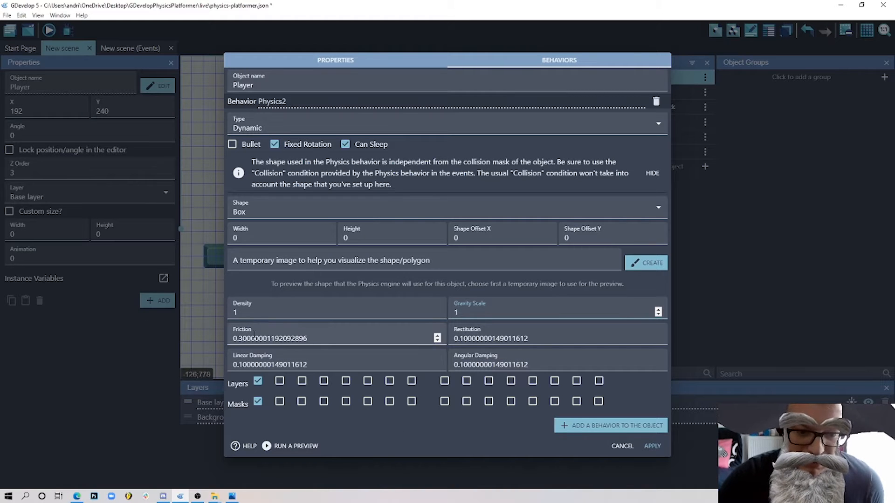
pyautogui.moveTo(309, 338); pyautogui.dragTo(238, 338)
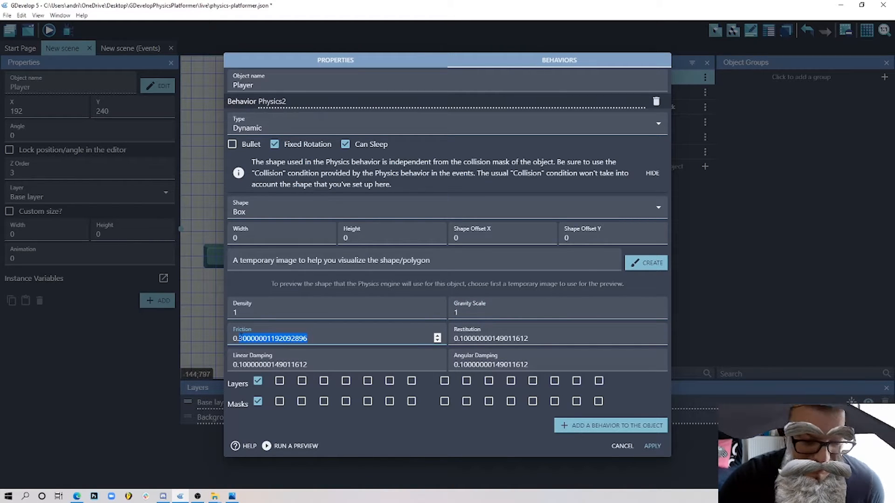
pyautogui.write('4')
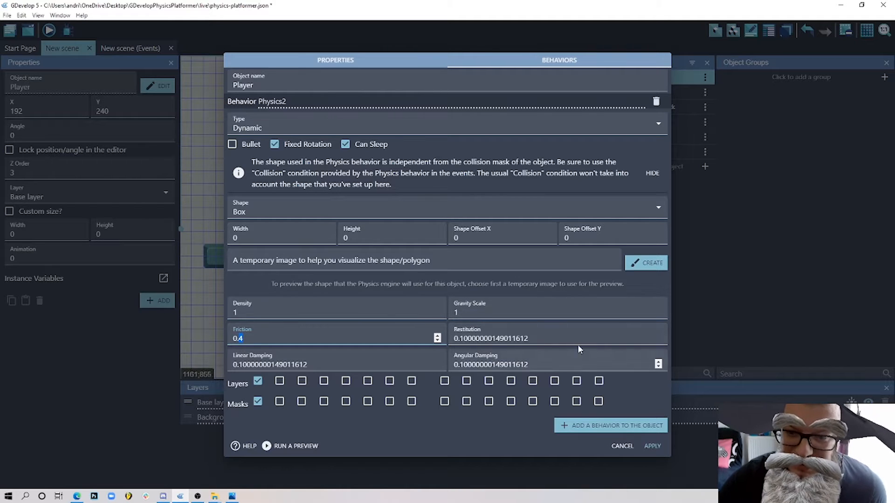
# Set the Player's restitution to 0.2, apply the changes, and preview the scene to test them.
pyautogui.moveTo(528, 338); pyautogui.dragTo(460, 339)
pyautogui.write('2')
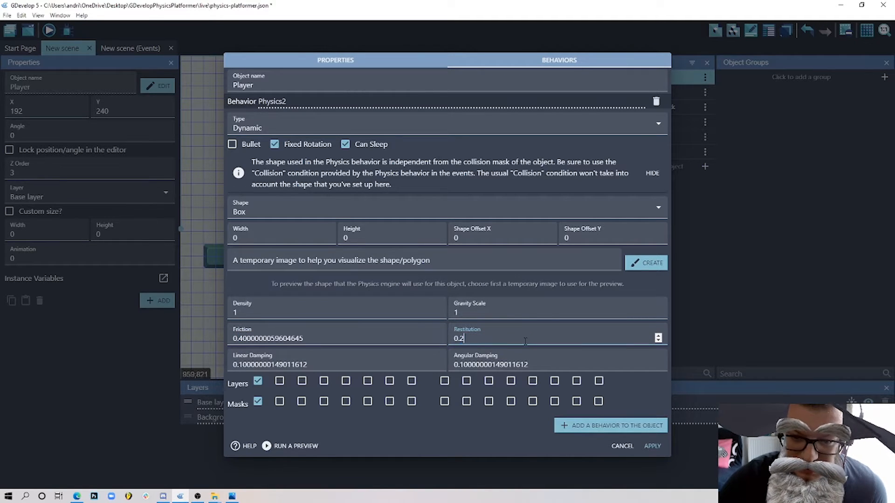
pyautogui.click(355, 438)
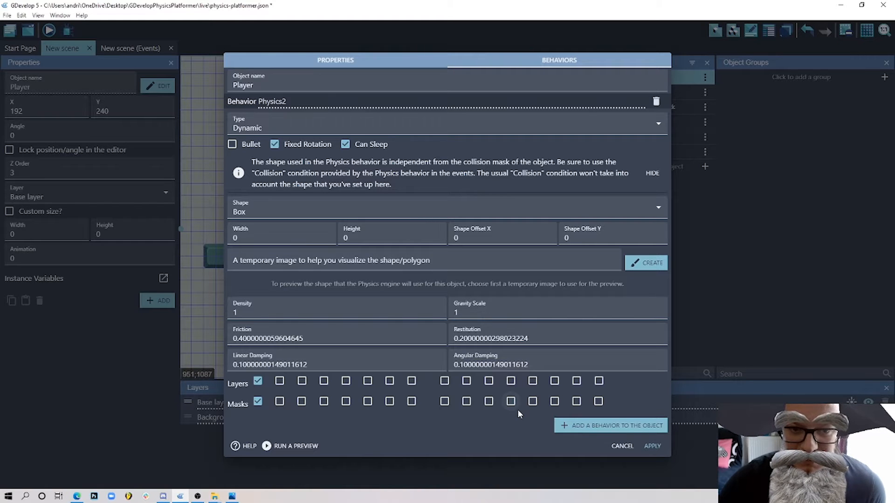
pyautogui.click(652, 446)
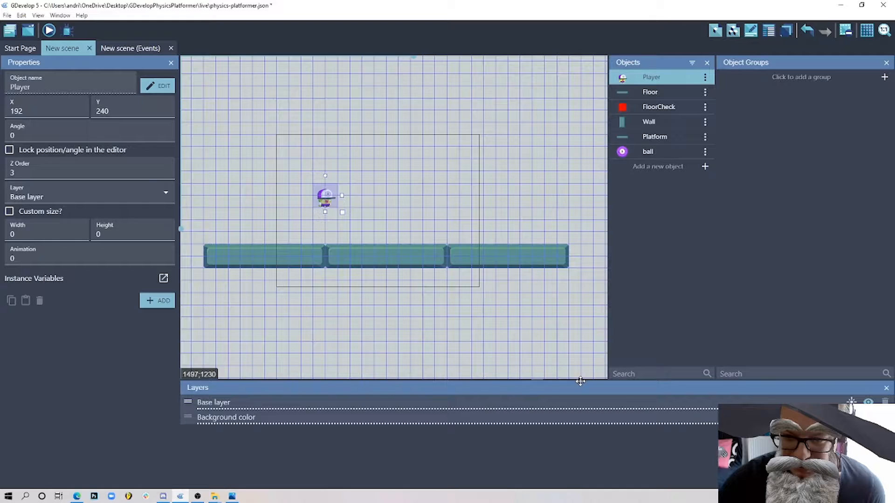
pyautogui.click(49, 31)
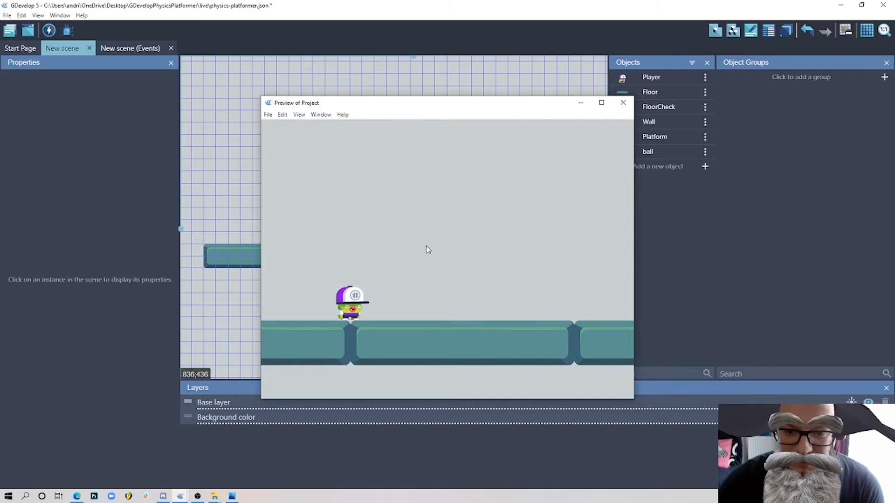
pyautogui.click(623, 102)
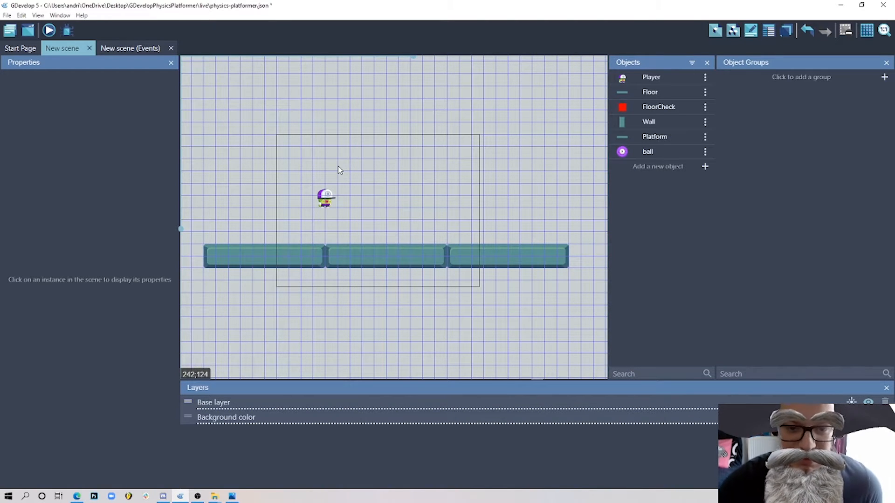
# Add a first event to the scene's event sheet with a Key pressed condition for the Right key.
pyautogui.click(116, 45)
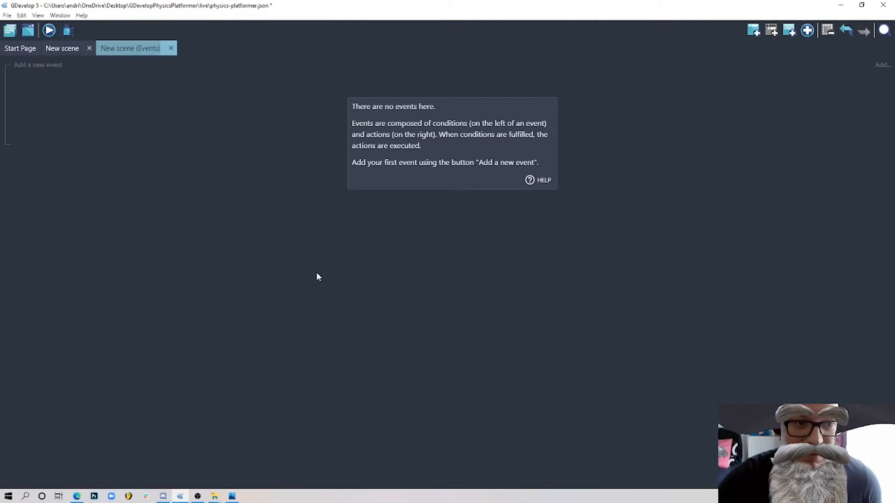
pyautogui.click(755, 31)
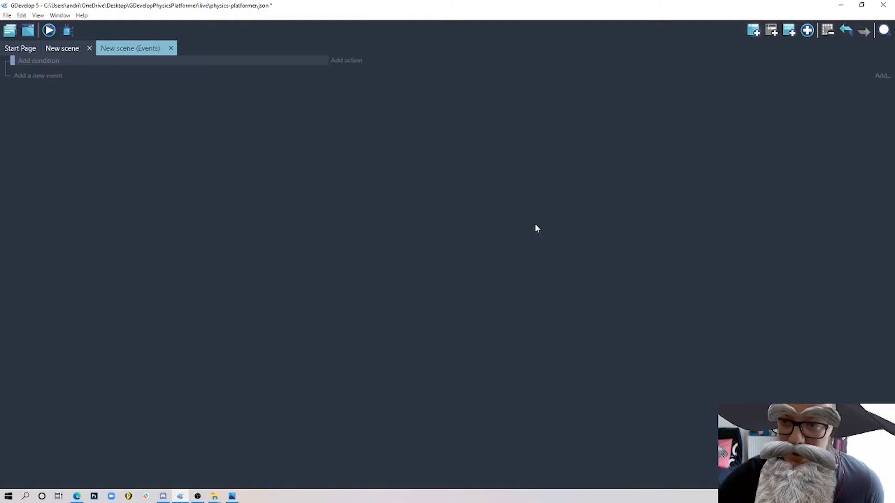
pyautogui.click(41, 61)
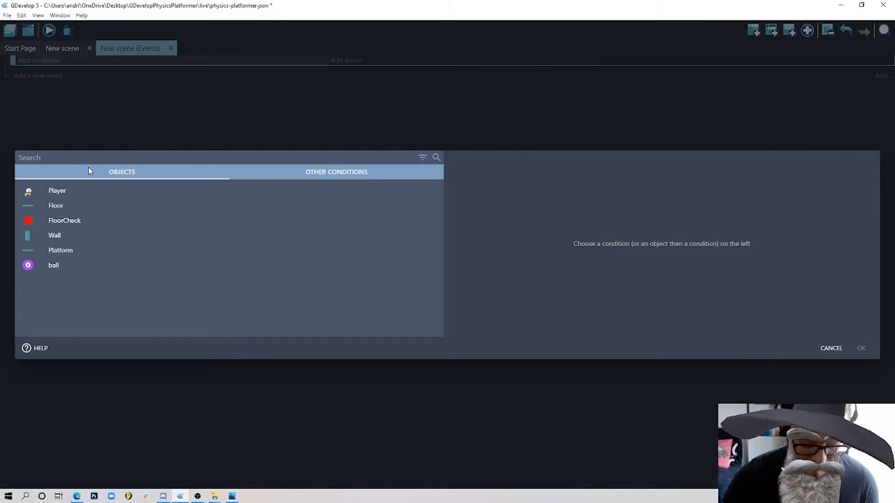
pyautogui.write('key')
pyautogui.click(131, 269)
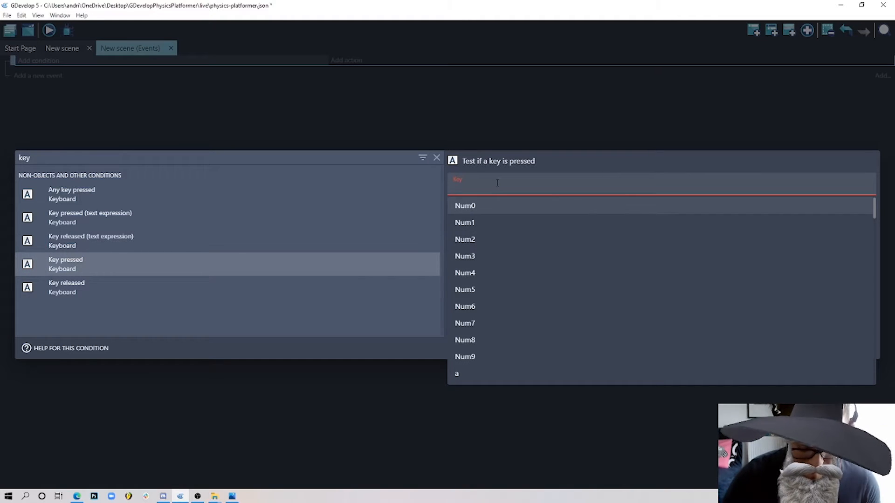
pyautogui.write('Righ')
pyautogui.click(502, 205)
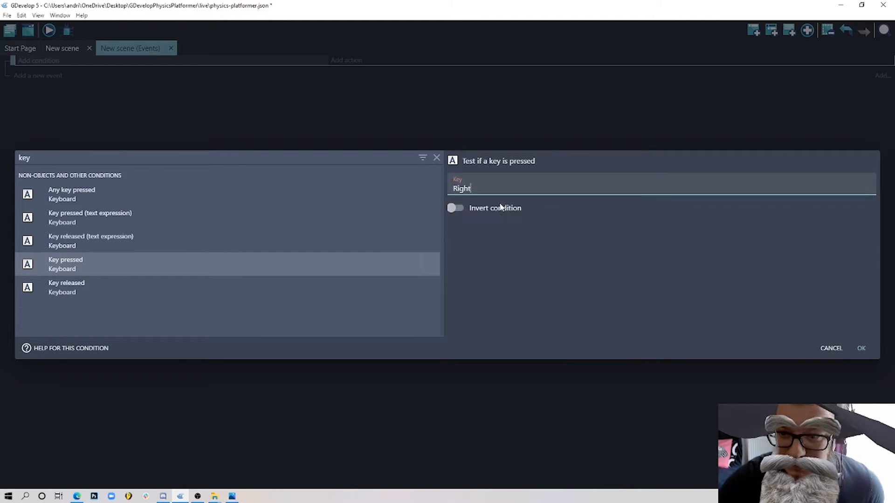
pyautogui.click(861, 349)
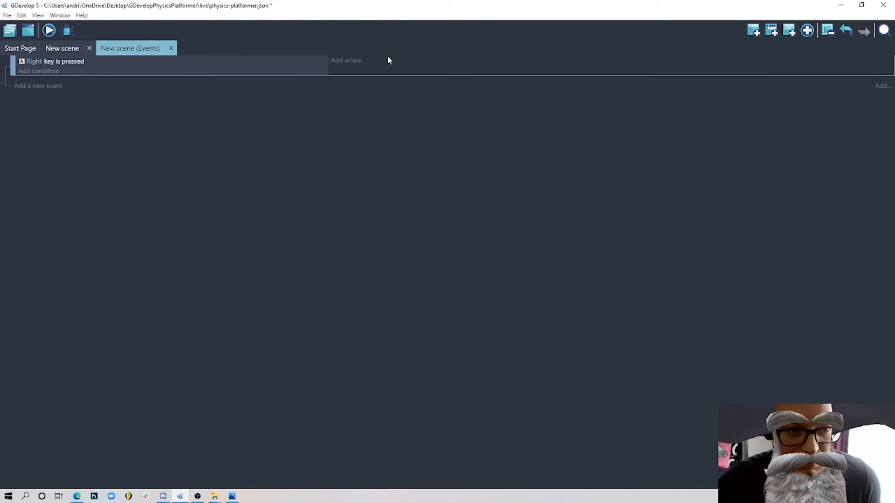
# Start an action for the Right key event using the Player's Physics2 Apply force, and compare it with the standard movement forces.
pyautogui.click(358, 64)
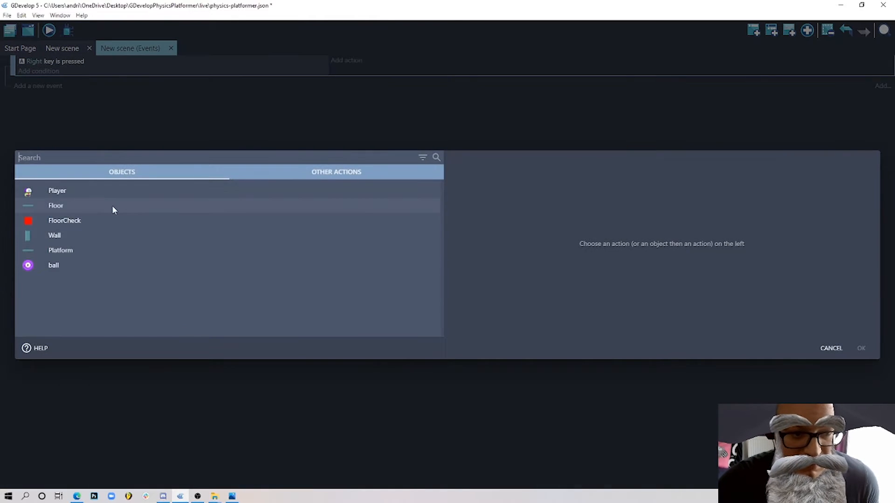
pyautogui.click(58, 191)
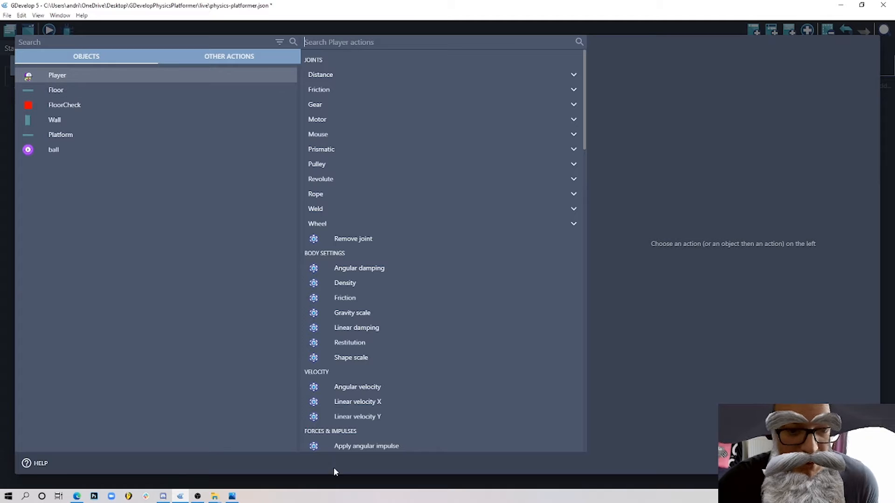
pyautogui.scroll(-3, 396, 215)
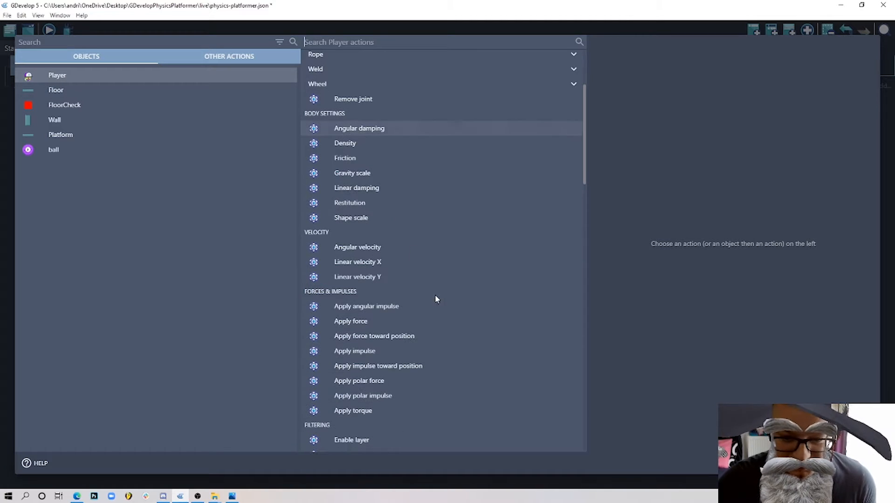
pyautogui.click(379, 321)
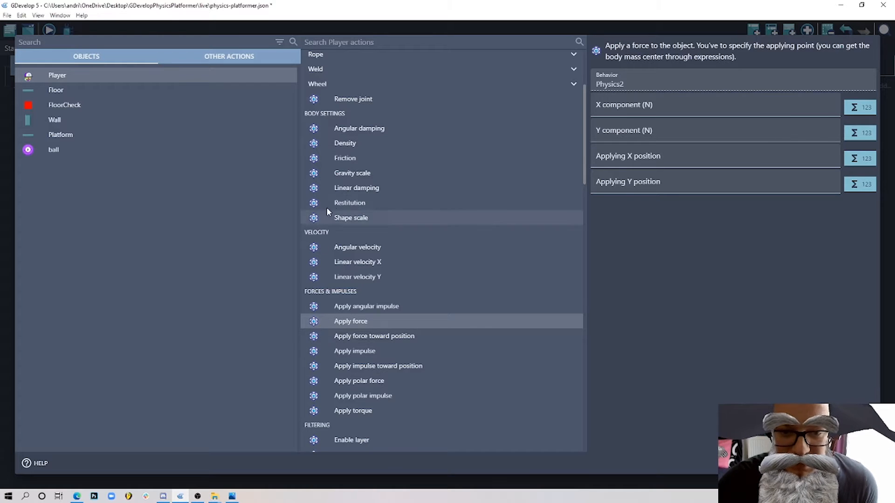
pyautogui.scroll(3, 334, 152)
pyautogui.scroll(-6, 339, 195)
pyautogui.scroll(-8, 339, 196)
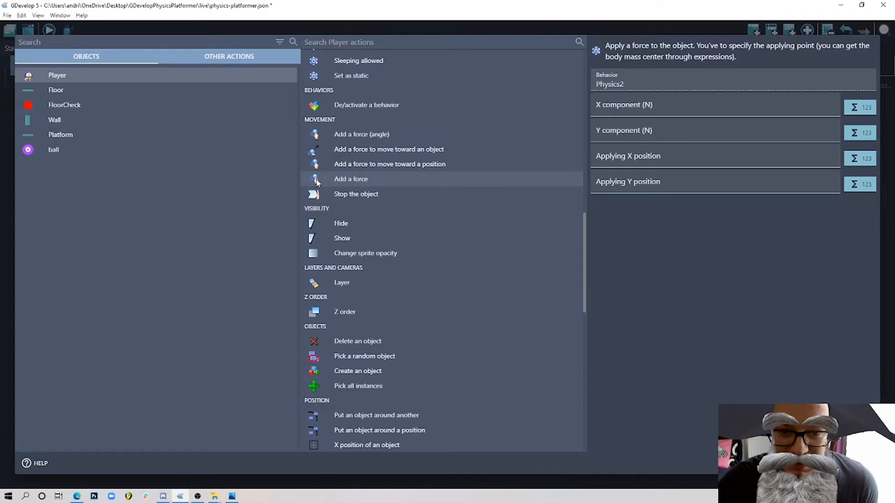
pyautogui.scroll(8, 337, 184)
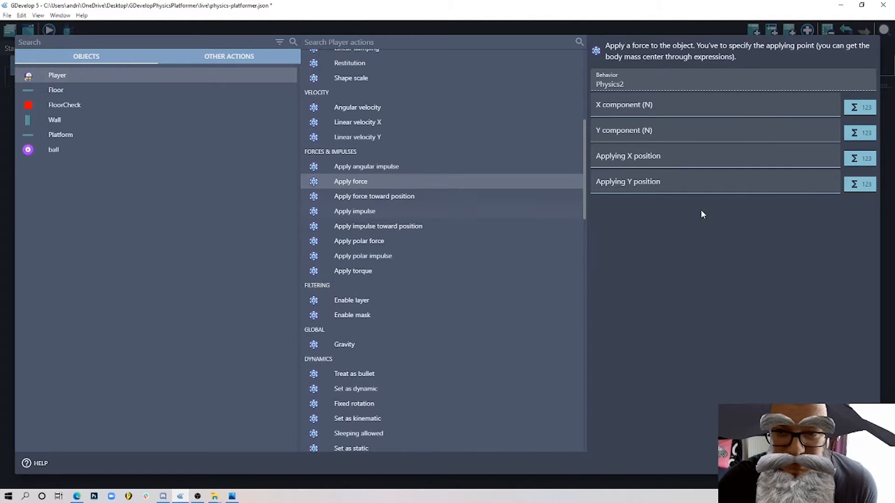
# Set the Player's applied force to an X component of 5 and a Y component of 0, and confirm the action.
pyautogui.click(622, 132)
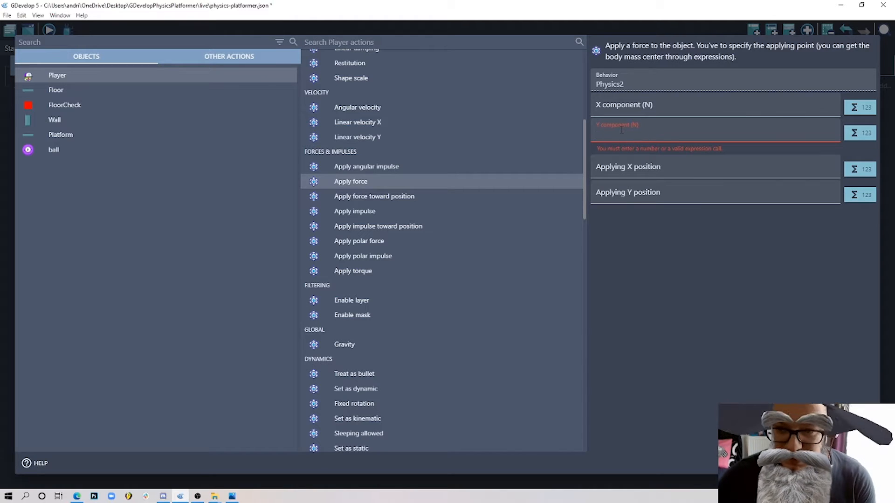
pyautogui.write('0')
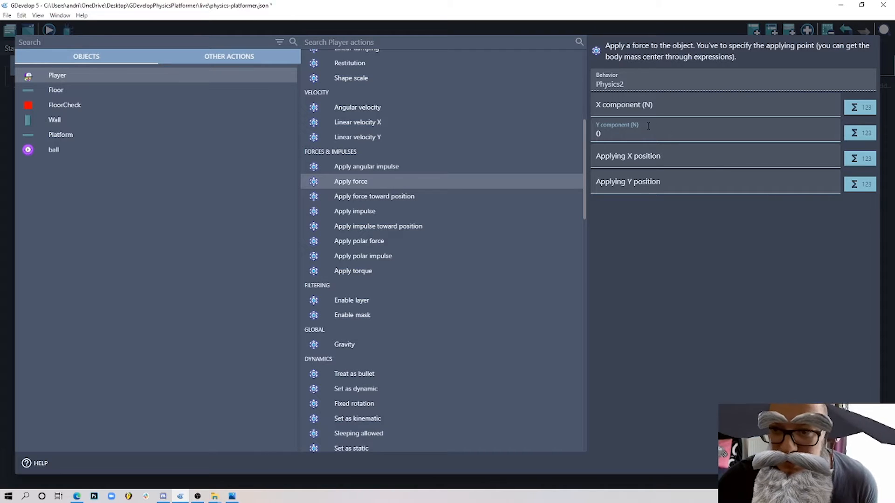
pyautogui.click(646, 104)
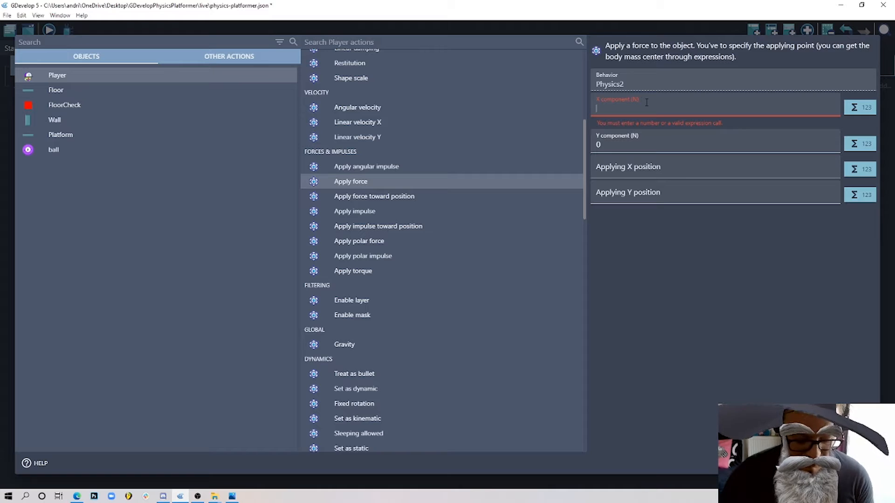
pyautogui.write('5')
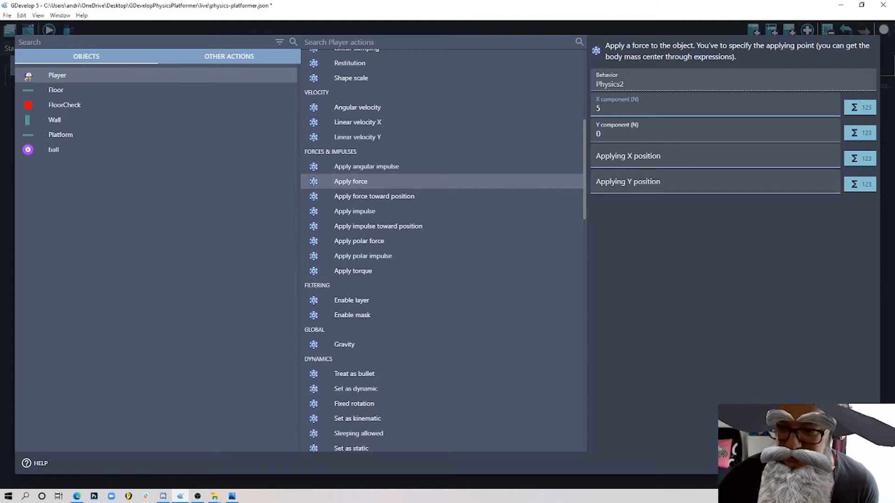
pyautogui.press('Return')
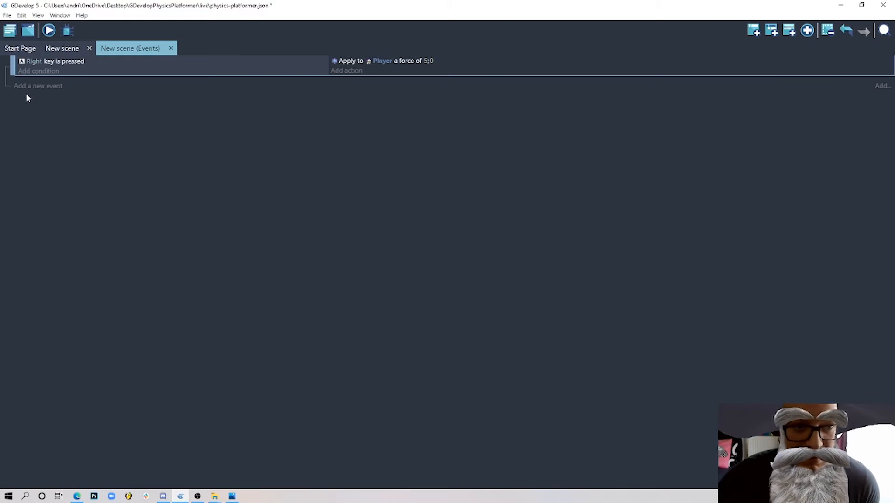
# Preview the scene, test moving the Player with the Right key, and return to the event sheet.
pyautogui.click(50, 31)
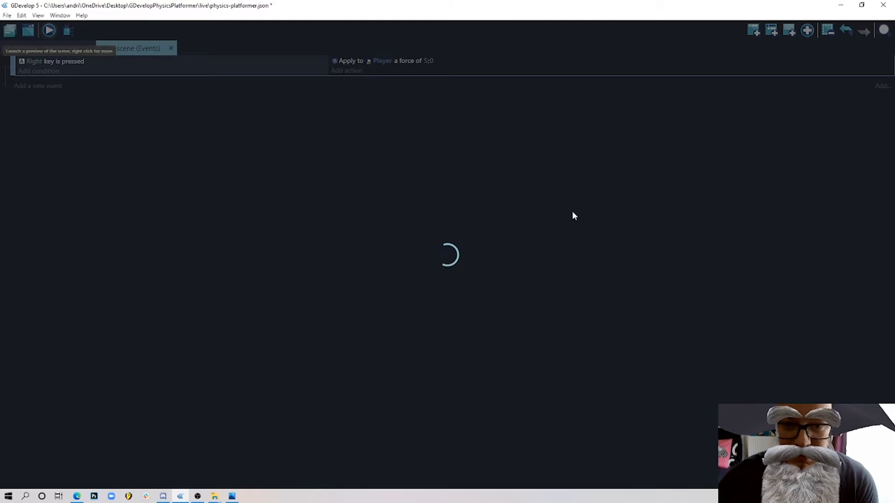
pyautogui.press('Right')
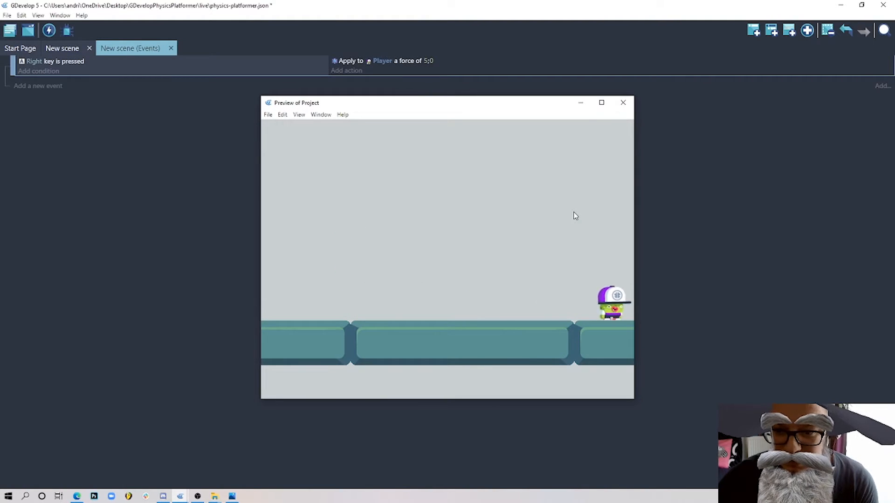
pyautogui.click(629, 104)
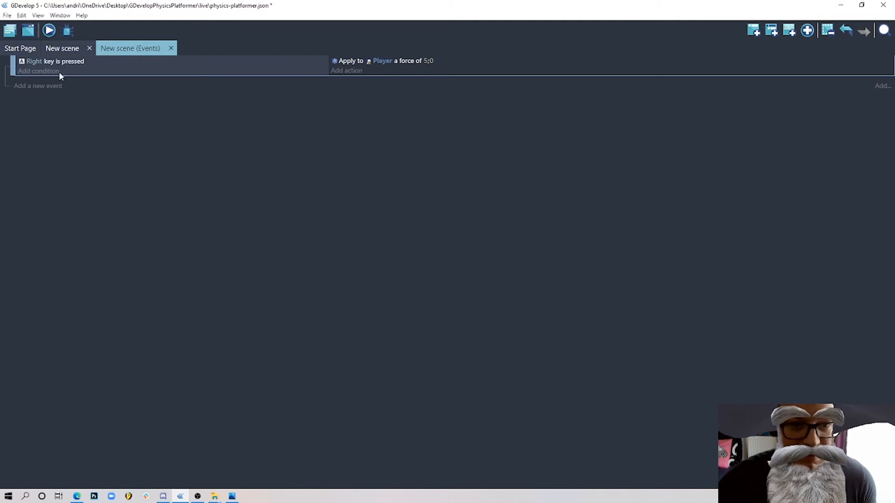
pyautogui.click(62, 48)
pyautogui.click(120, 47)
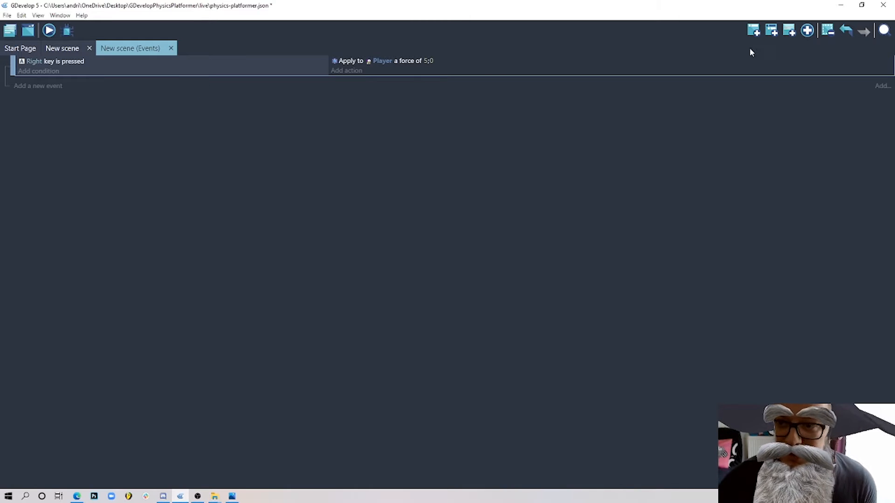
# Add a sub-event under the Right key event with the condition that the Player's linear velocity X is greater or equal to 150.
pyautogui.click(751, 35)
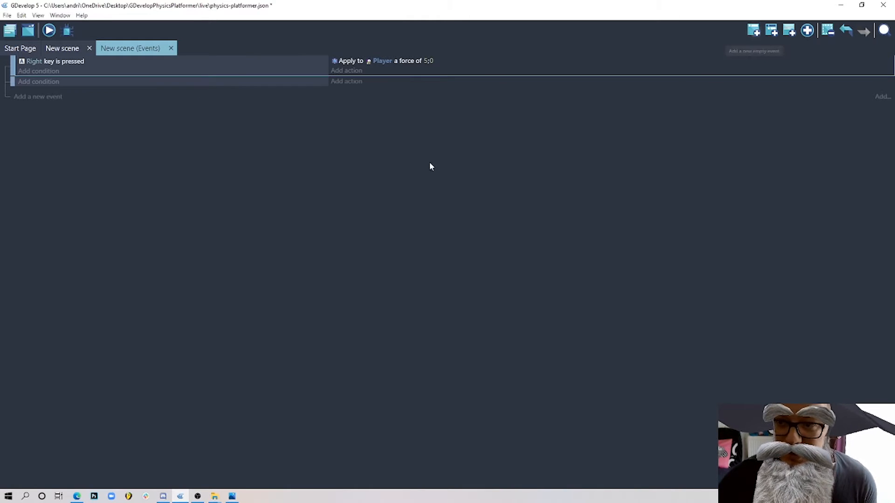
pyautogui.click(23, 82)
pyautogui.click(23, 82)
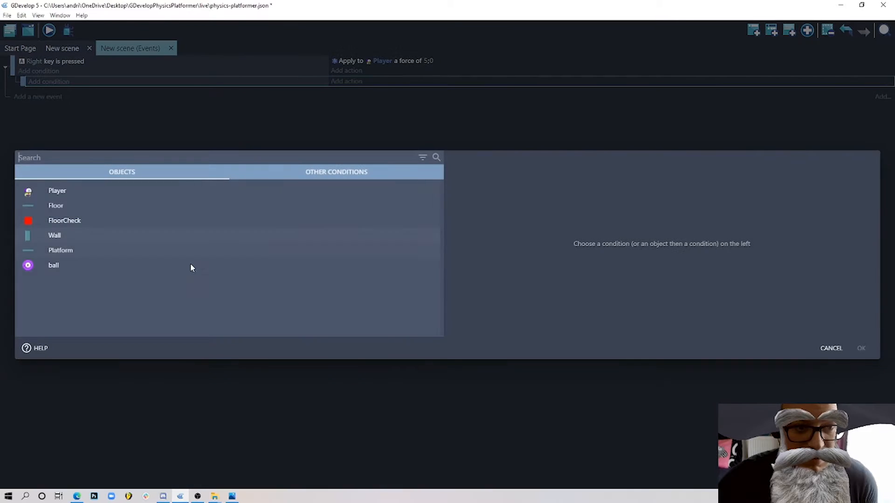
pyautogui.click(81, 195)
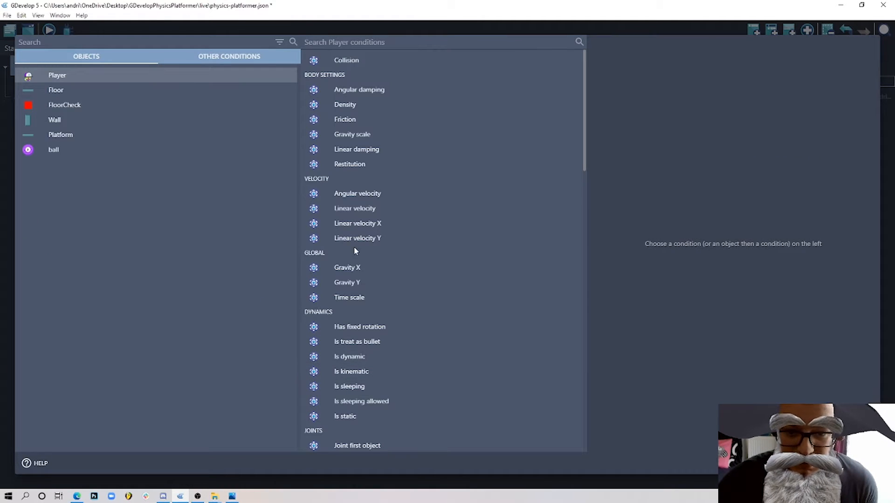
pyautogui.click(373, 224)
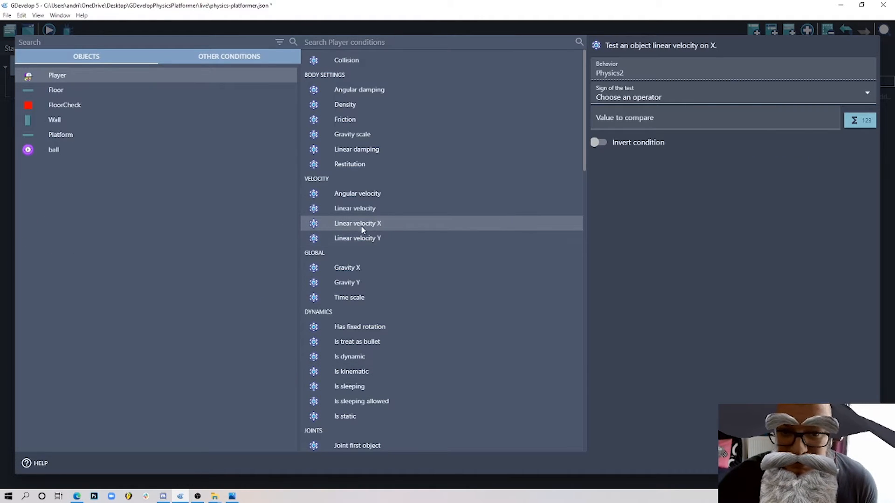
pyautogui.click(656, 92)
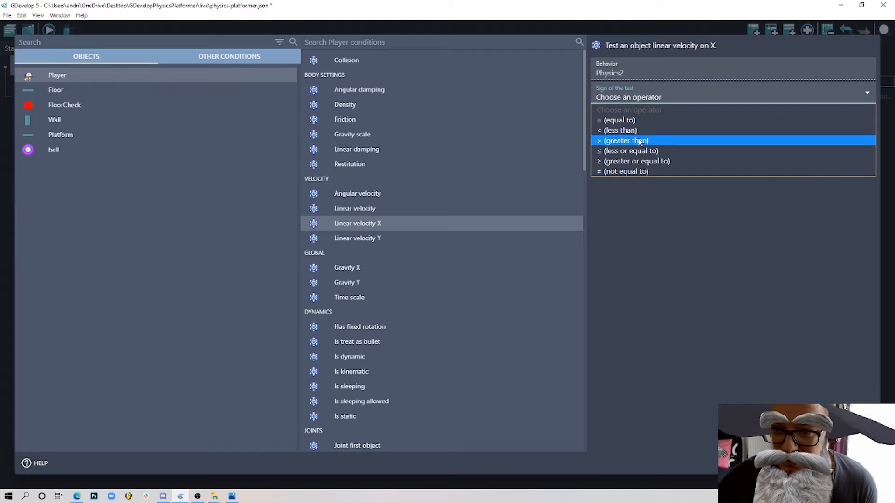
pyautogui.click(635, 165)
pyautogui.click(616, 122)
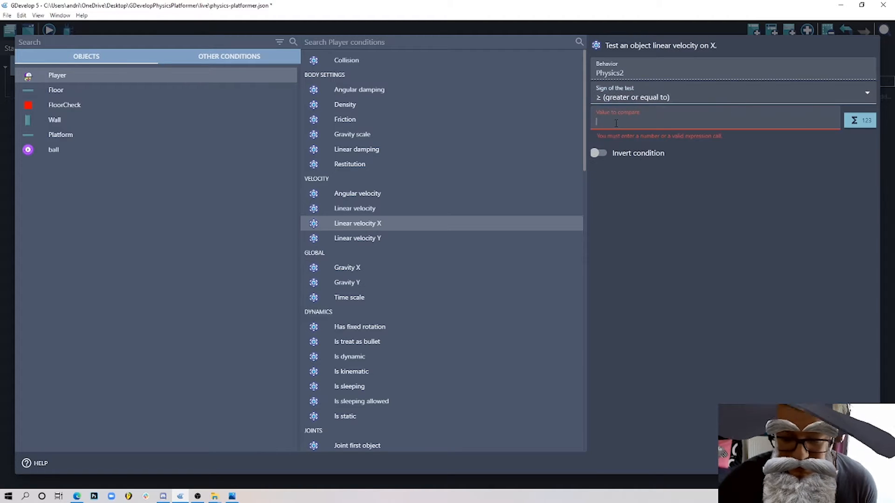
pyautogui.write('150')
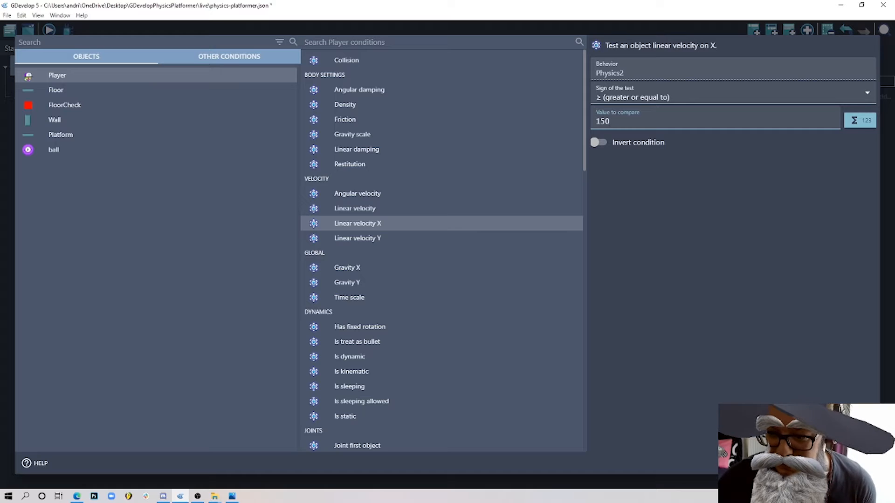
pyautogui.press('Return')
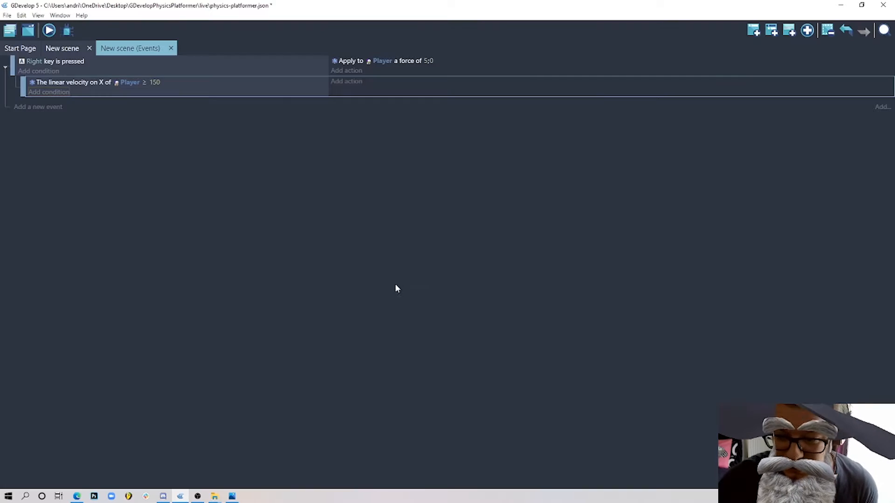
# Add an action to the sub-event that sets the Player's linear velocity X to 150.
pyautogui.click(345, 81)
pyautogui.click(63, 195)
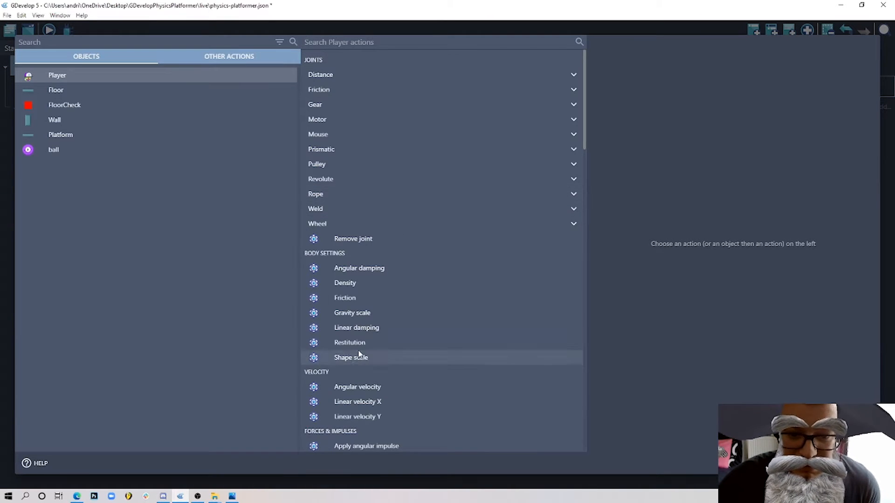
pyautogui.click(382, 404)
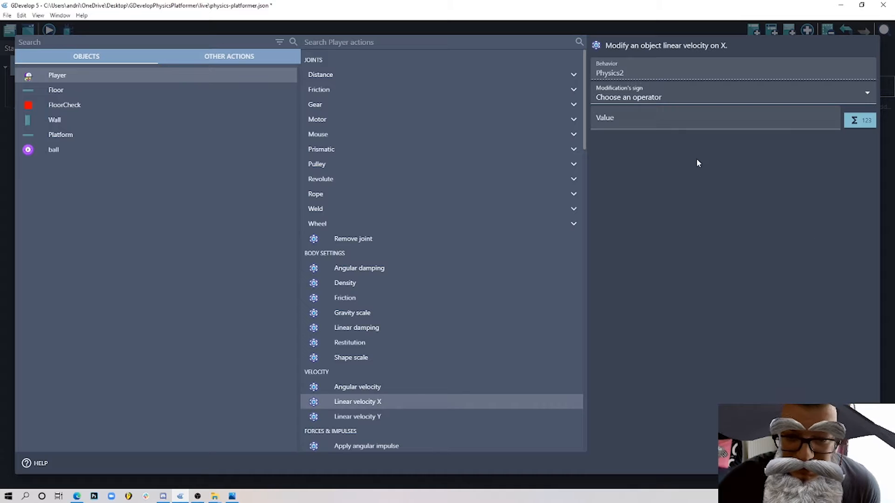
pyautogui.click(646, 100)
pyautogui.click(614, 120)
pyautogui.click(613, 121)
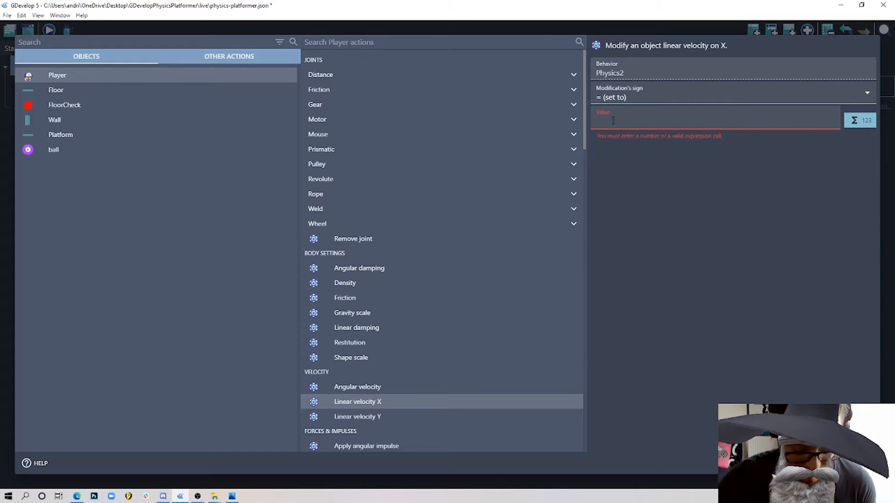
pyautogui.write('150')
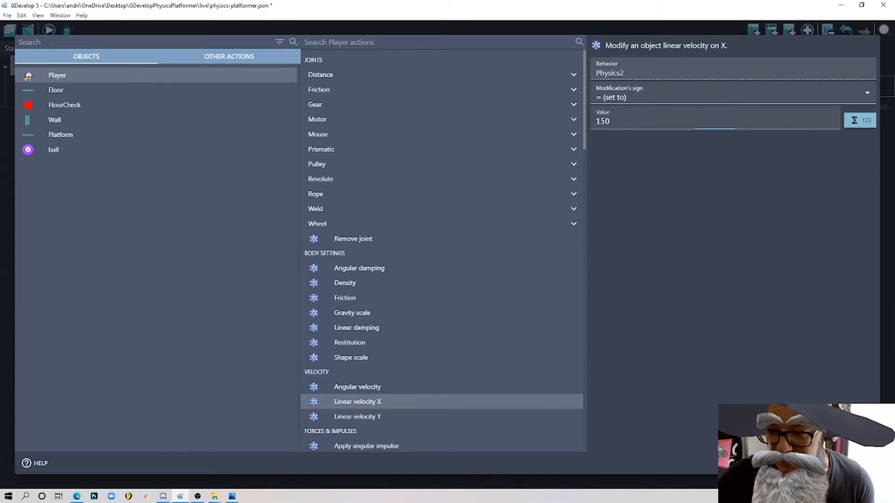
pyautogui.press('Return')
# Preview the scene to test the Player's rightward movement with the velocity limit, and close the preview.
pyautogui.click(49, 31)
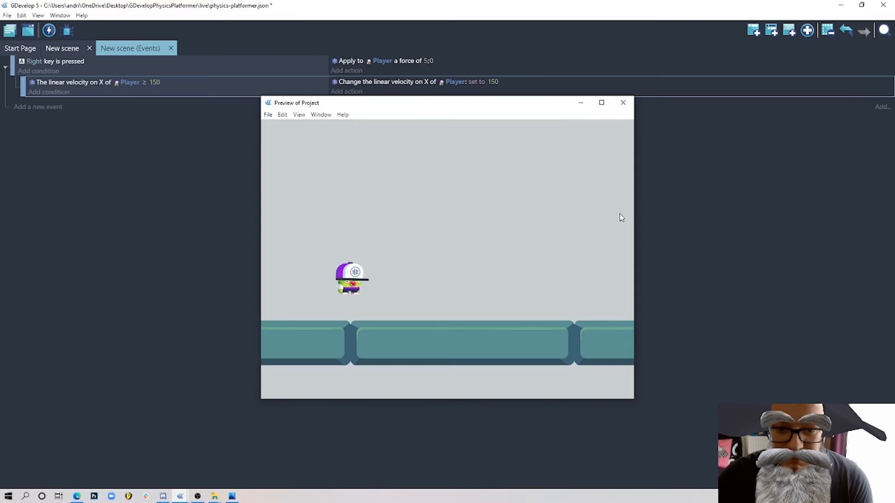
pyautogui.press('Right')
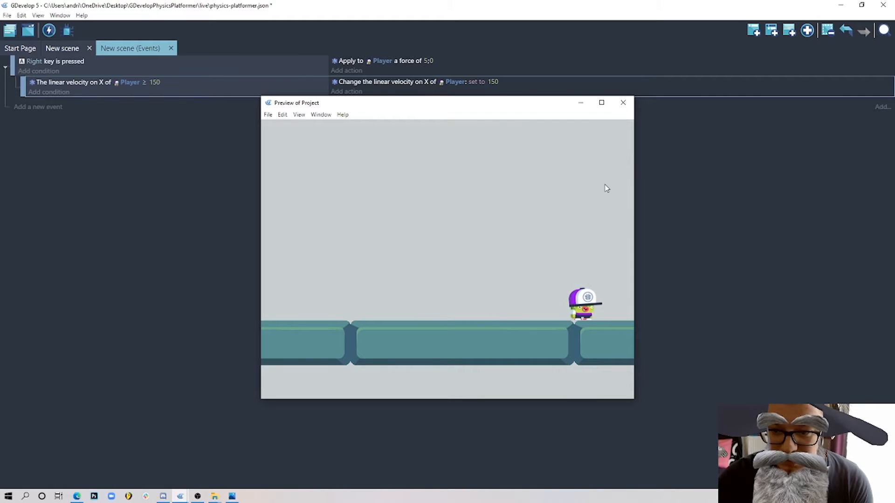
pyautogui.click(622, 102)
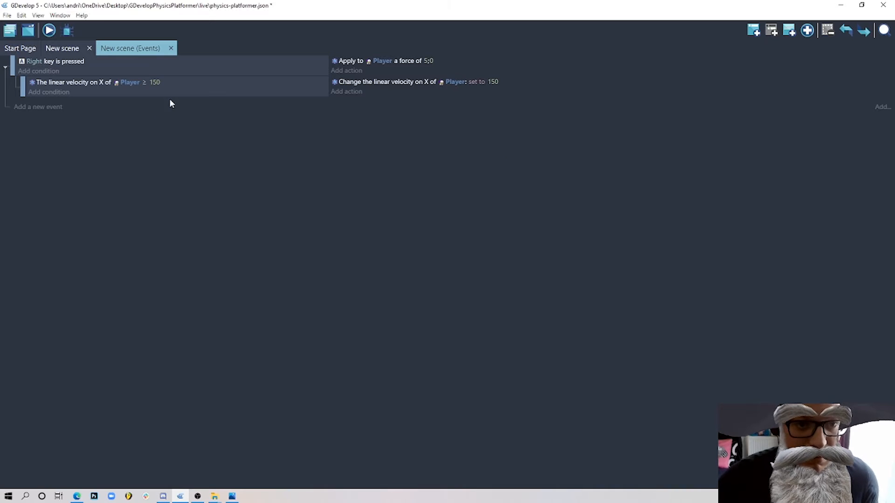
# Duplicate the Right key event together with its velocity sub-event below the original.
pyautogui.rightClick(170, 73)
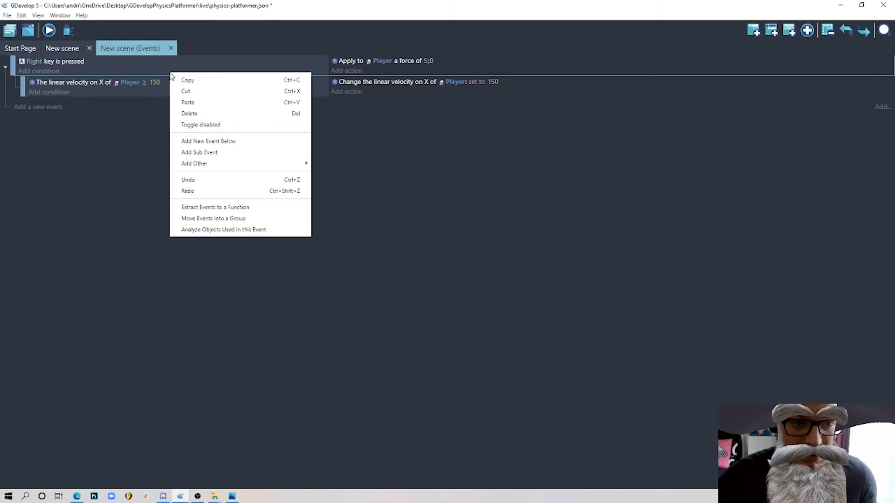
pyautogui.click(196, 82)
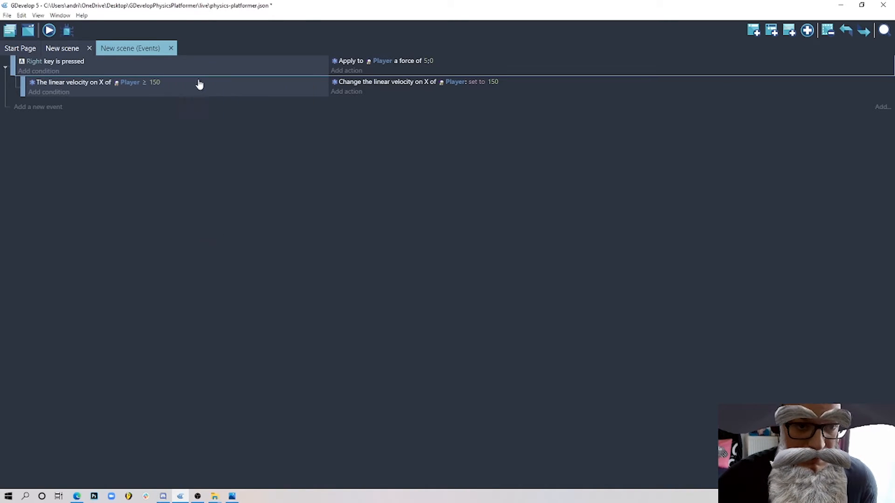
pyautogui.rightClick(104, 74)
pyautogui.click(143, 104)
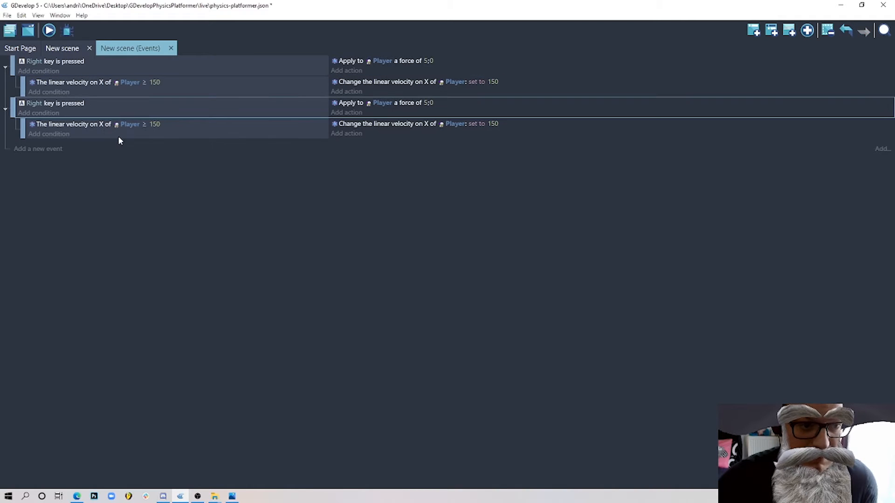
# Change the duplicated event to test for the Left key and apply a force with X component -5 to the Player.
pyautogui.doubleClick(108, 105)
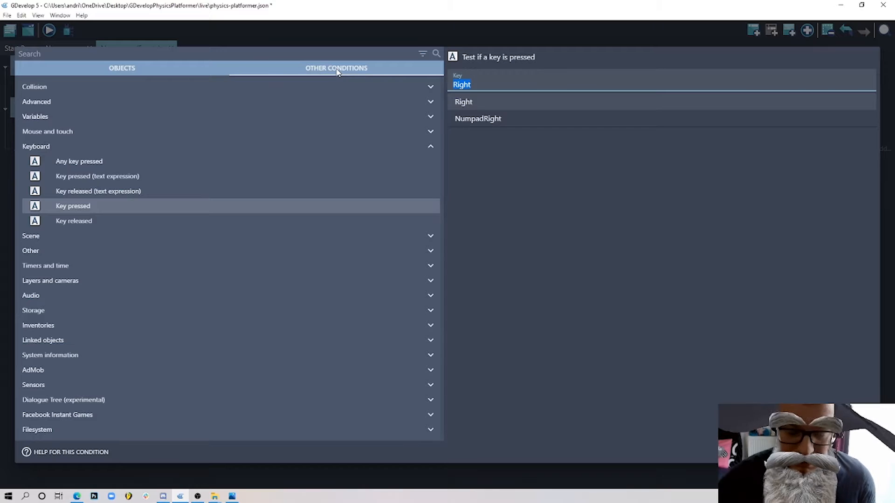
pyautogui.write('Left')
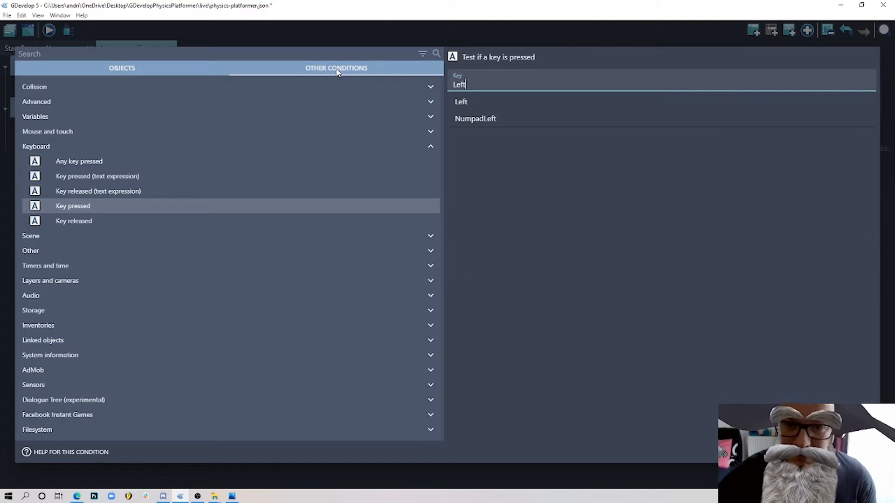
pyautogui.click(466, 100)
pyautogui.click(859, 452)
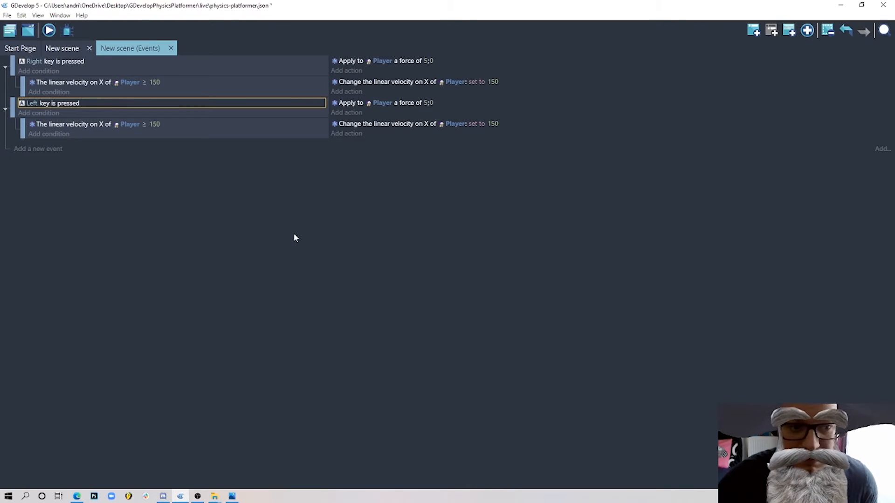
pyautogui.click(426, 103)
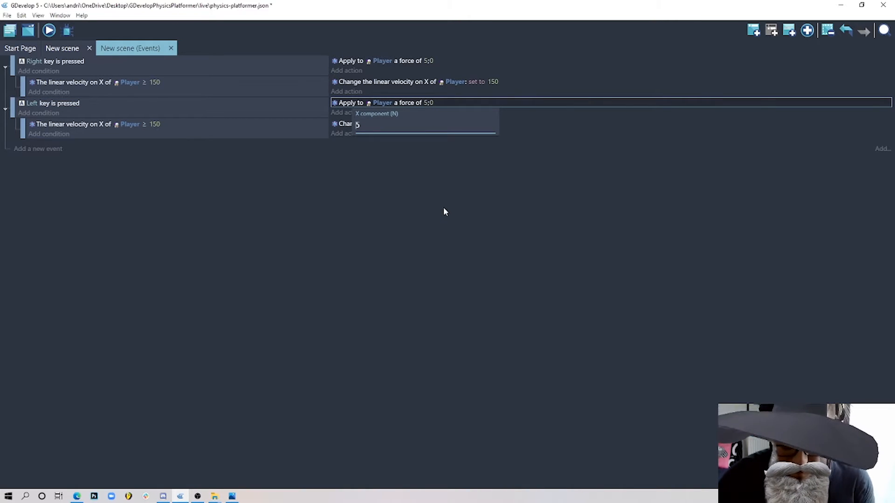
pyautogui.write('-')
pyautogui.click(431, 209)
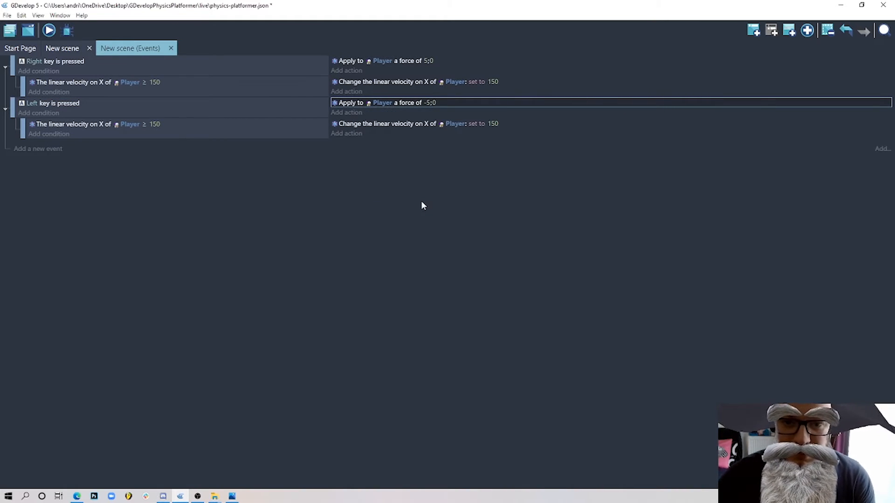
# Set the Left key sub-event's condition to the Player's linear velocity X being less or equal to -150.
pyautogui.click(157, 124)
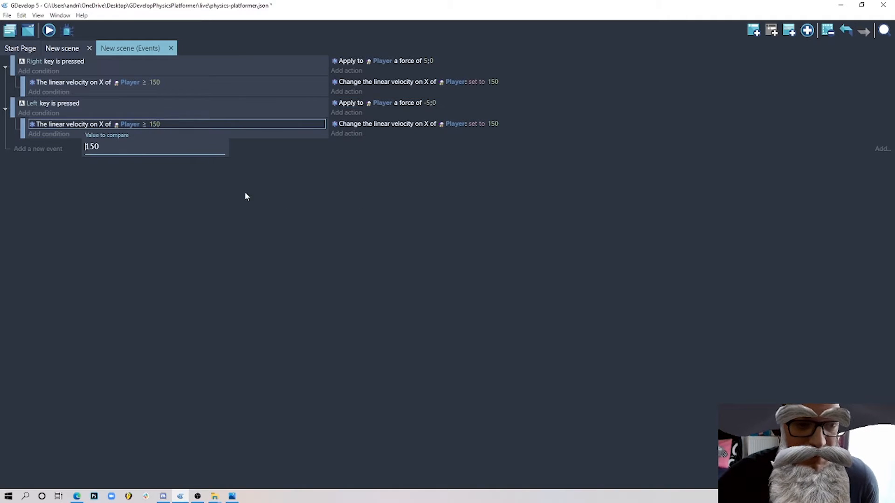
pyautogui.click(164, 195)
pyautogui.click(145, 123)
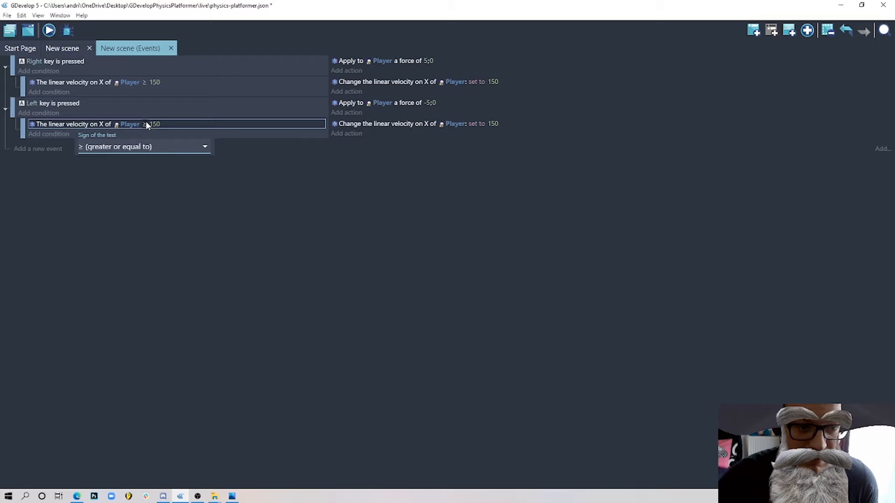
pyautogui.click(153, 148)
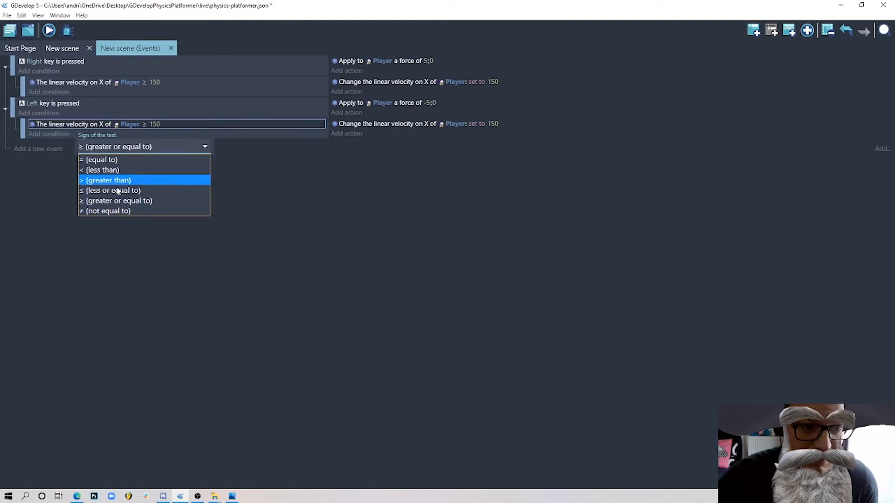
pyautogui.click(142, 191)
pyautogui.click(155, 124)
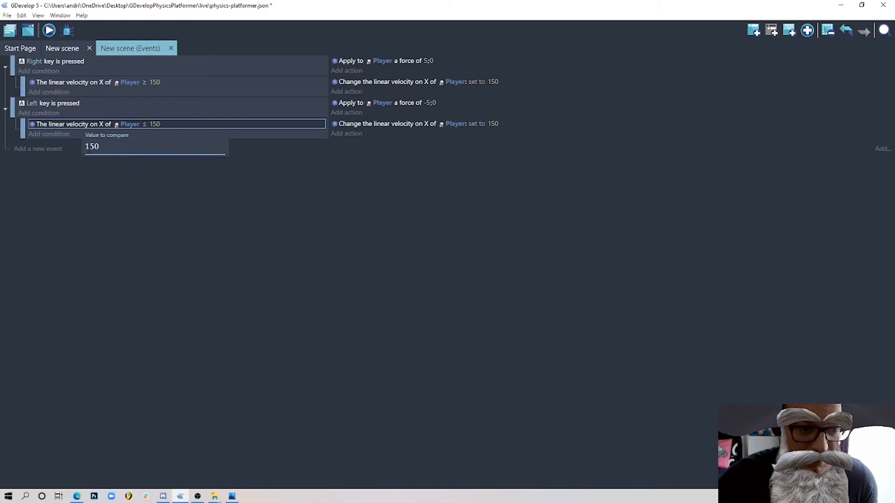
pyautogui.write('-')
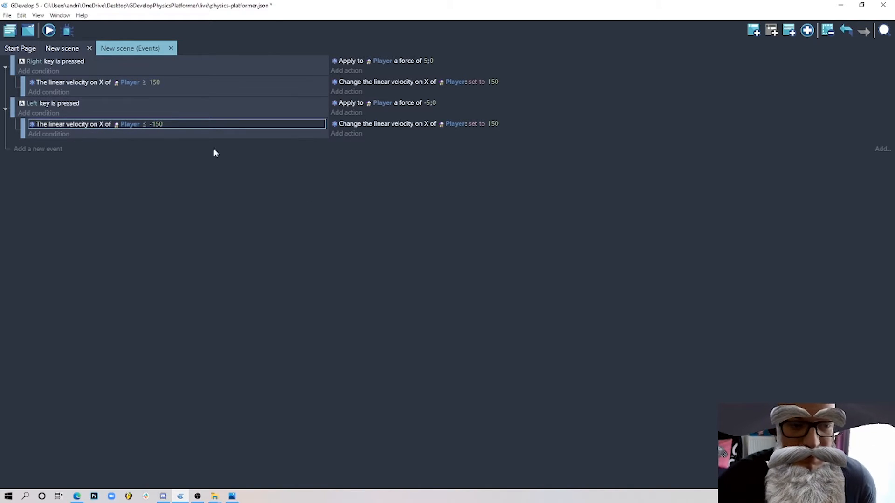
# Set the linear velocity X value in the Left key sub-event's action to -150.
pyautogui.doubleClick(534, 126)
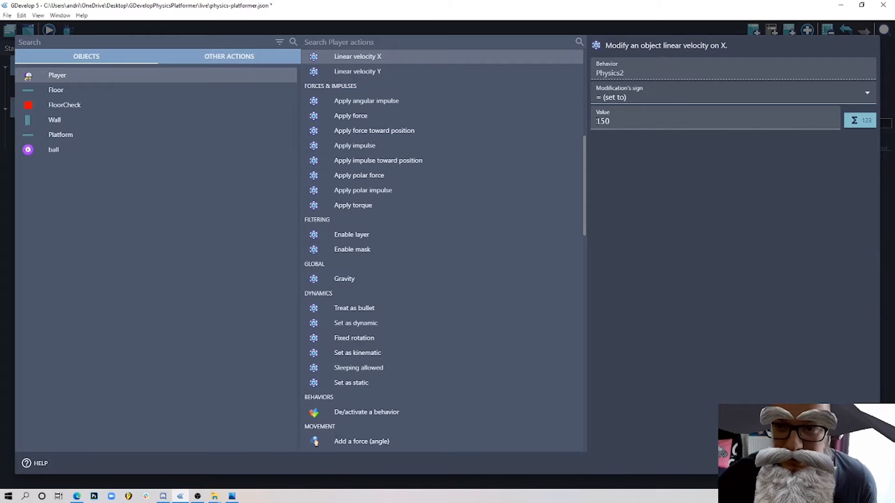
pyautogui.click(597, 121)
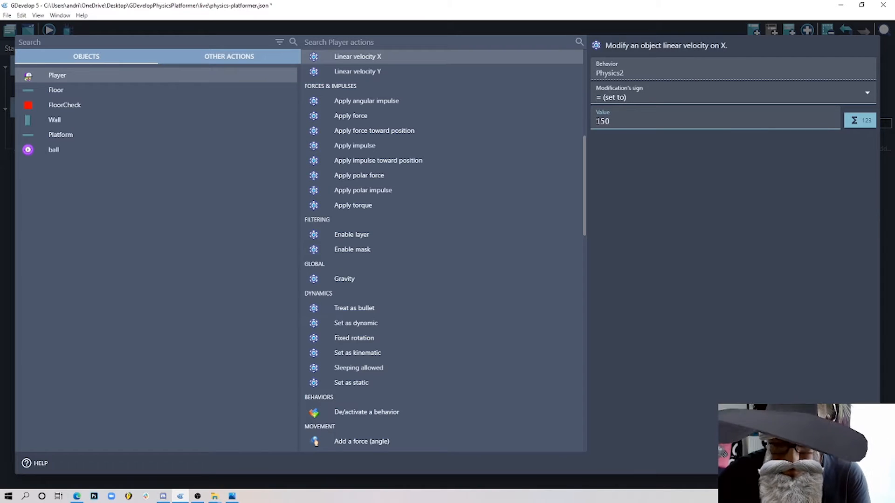
pyautogui.write('-')
pyautogui.press('Return')
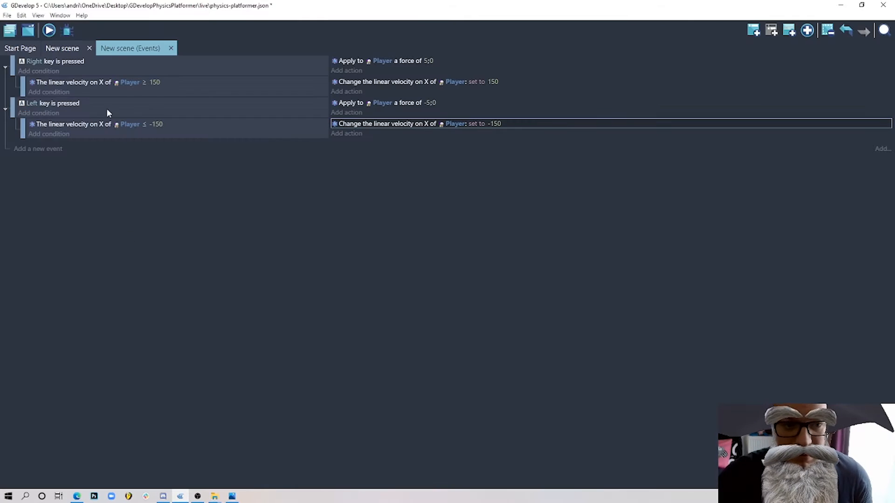
# Preview the scene to test the Player's movement in both directions, and close the preview.
pyautogui.click(49, 31)
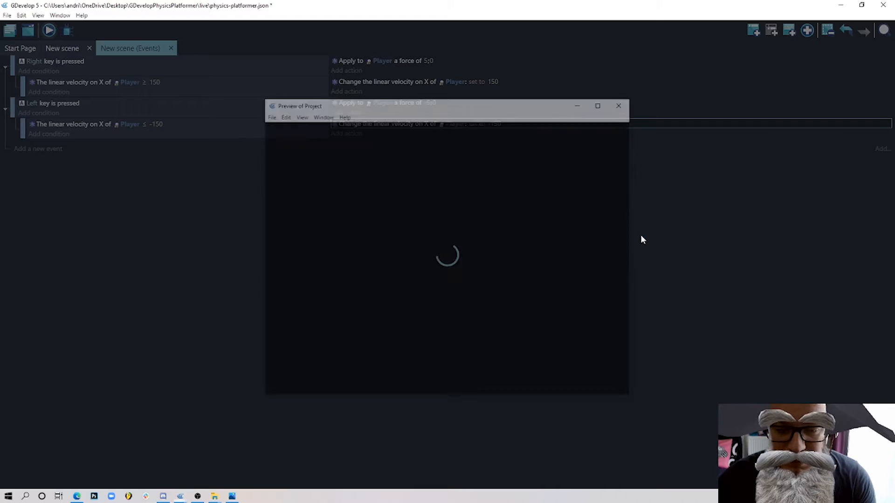
pyautogui.press('Right')
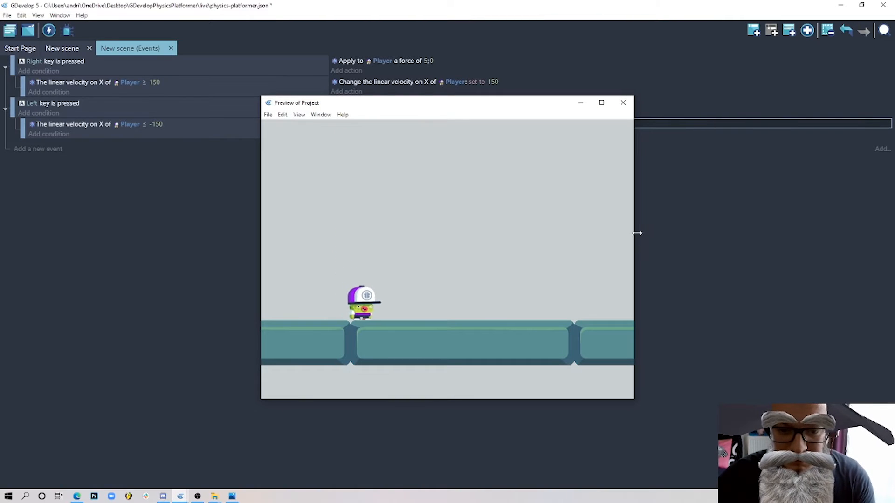
pyautogui.press('Left')
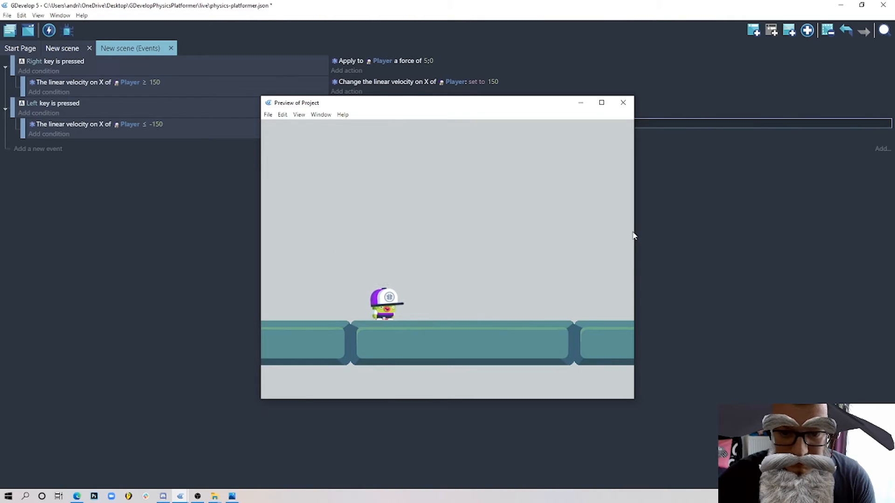
pyautogui.press('Right')
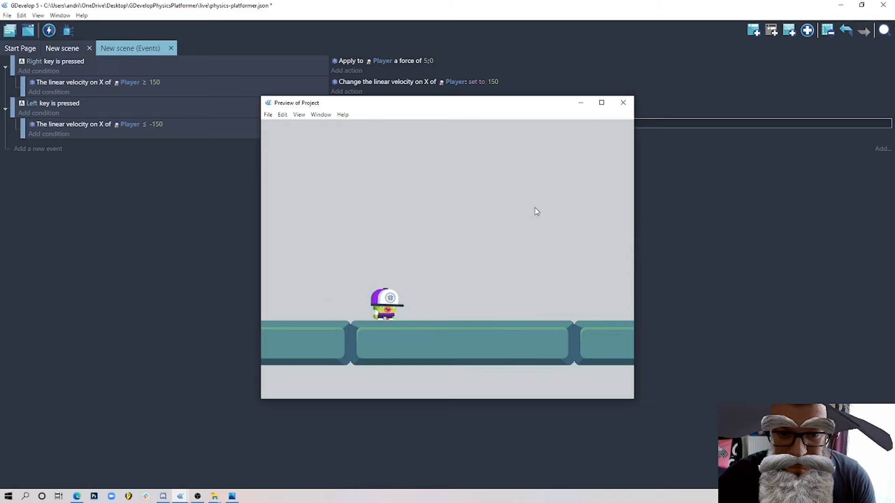
pyautogui.click(623, 103)
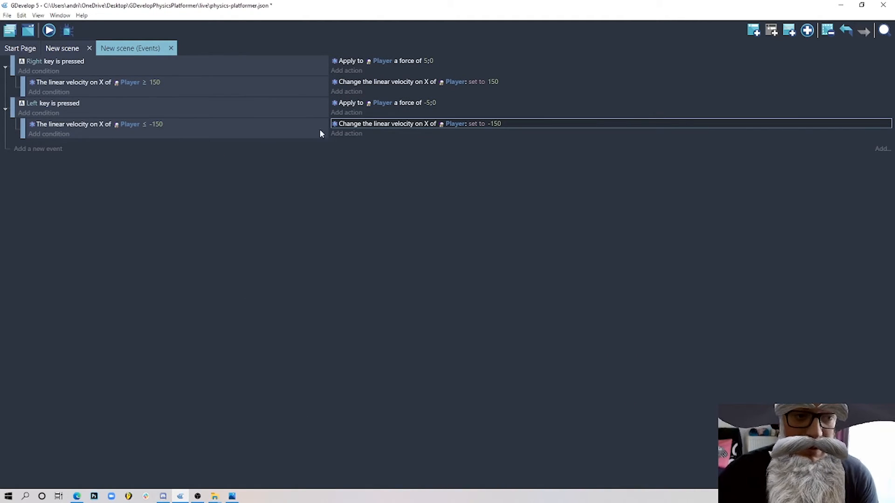
pyautogui.click(68, 50)
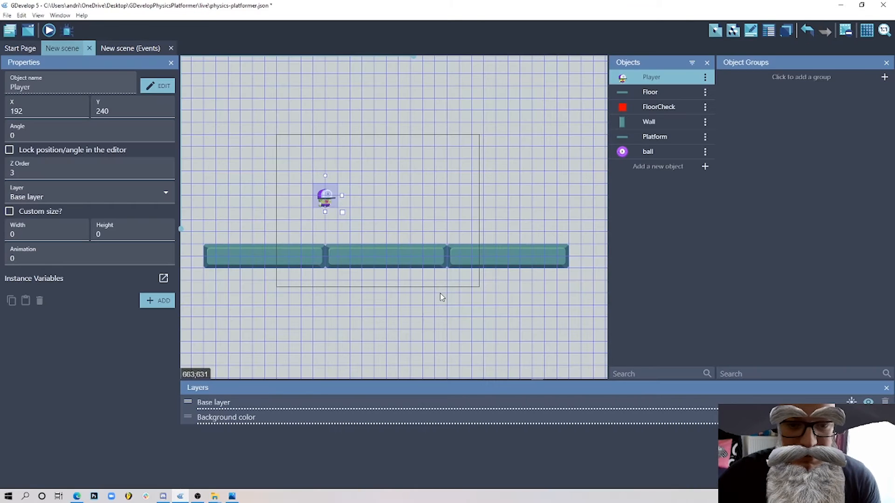
pyautogui.click(154, 48)
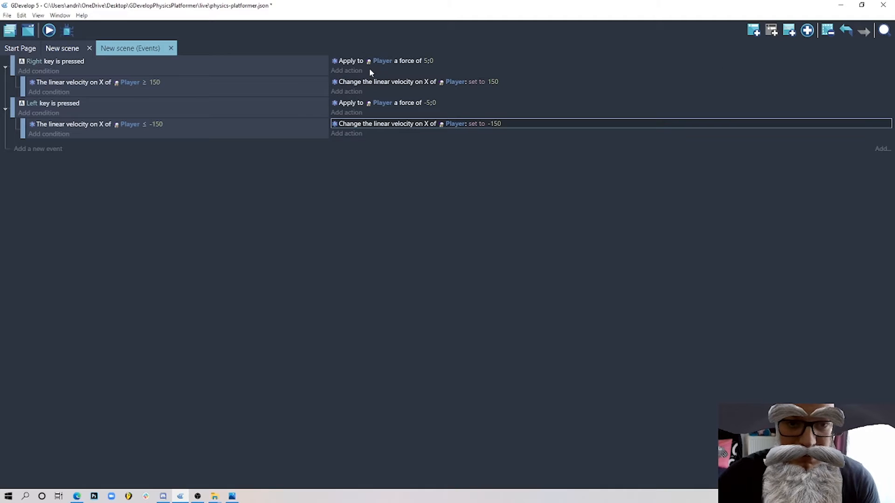
# Add an action to the Right key event that flips the Player horizontally with flipping set to no.
pyautogui.click(346, 70)
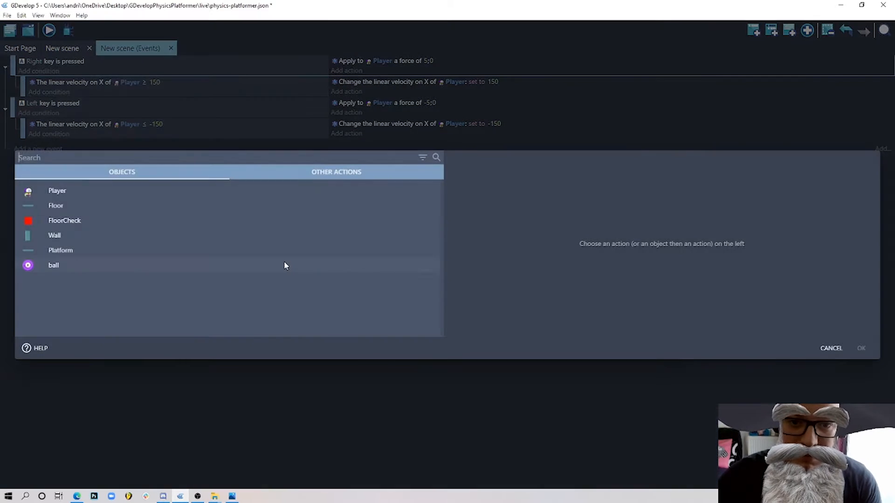
pyautogui.click(56, 191)
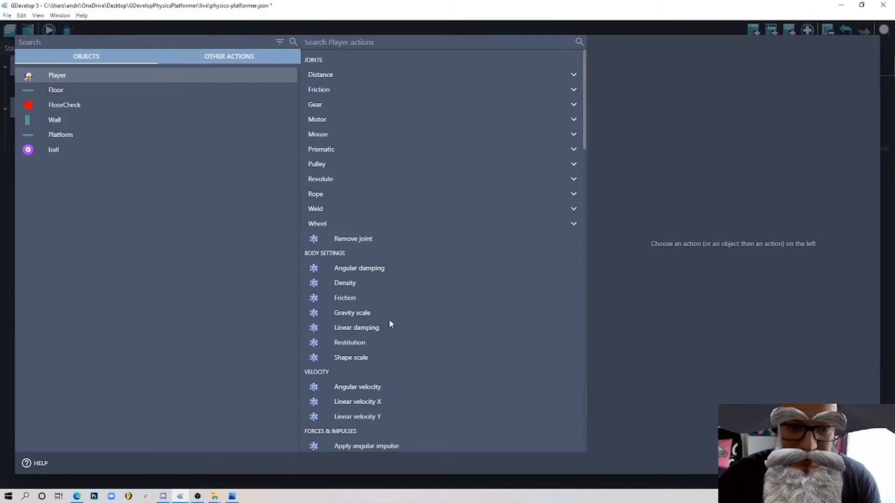
pyautogui.scroll(-6, 394, 324)
pyautogui.scroll(-2, 397, 234)
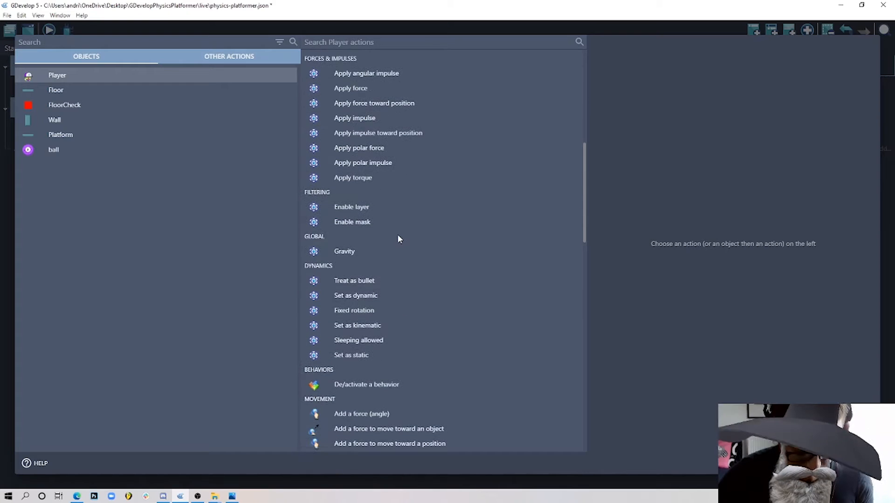
pyautogui.write('flip')
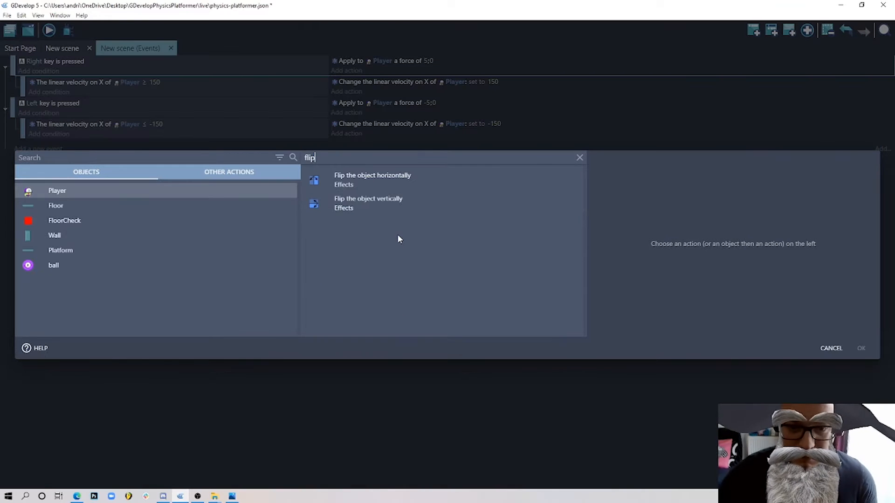
pyautogui.click(398, 182)
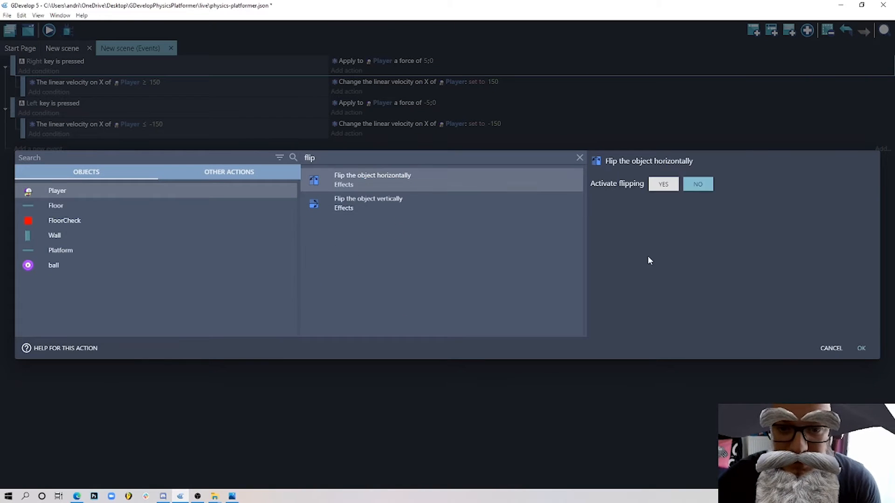
pyautogui.click(859, 348)
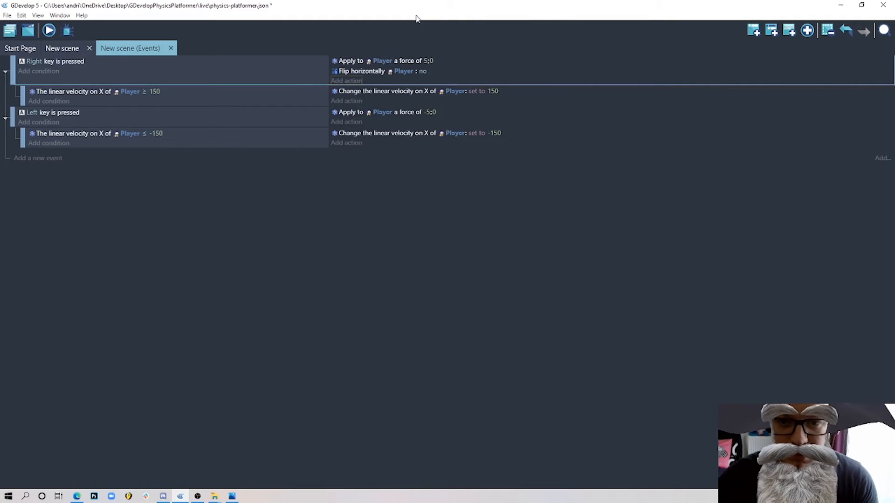
# Add an action to the Left key event that flips the Player horizontally with flipping set to yes.
pyautogui.click(350, 123)
pyautogui.click(87, 194)
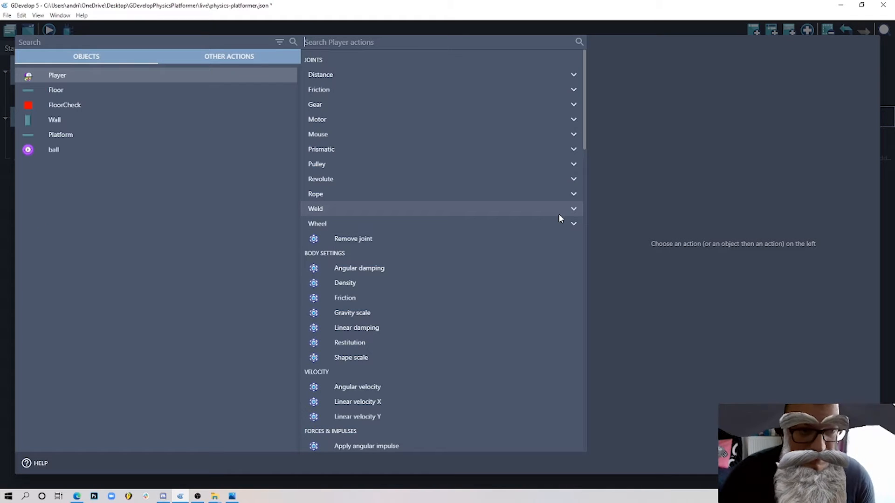
pyautogui.write('fli')
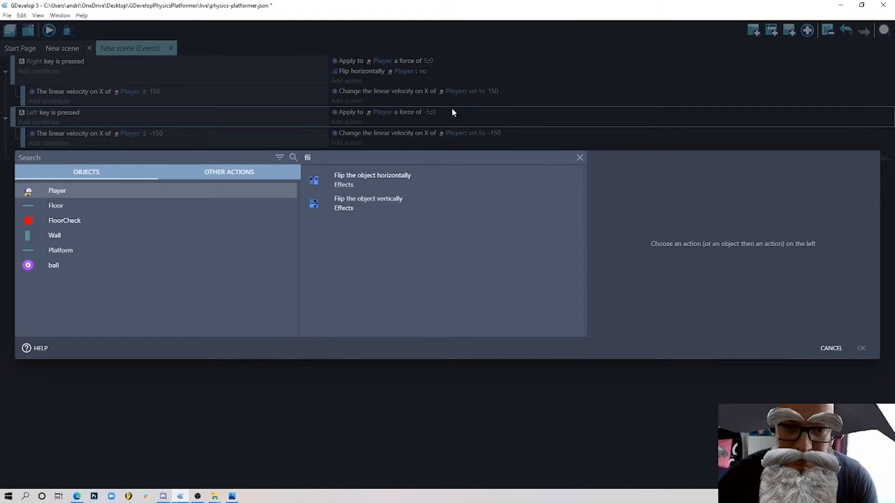
pyautogui.click(450, 177)
pyautogui.click(663, 184)
pyautogui.click(861, 348)
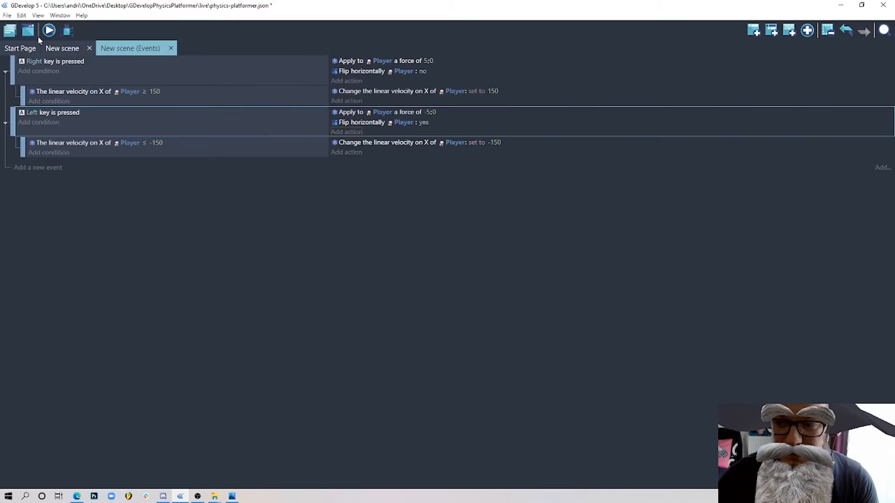
# Preview the scene to test that the Player flips when changing direction, and close the preview.
pyautogui.click(49, 30)
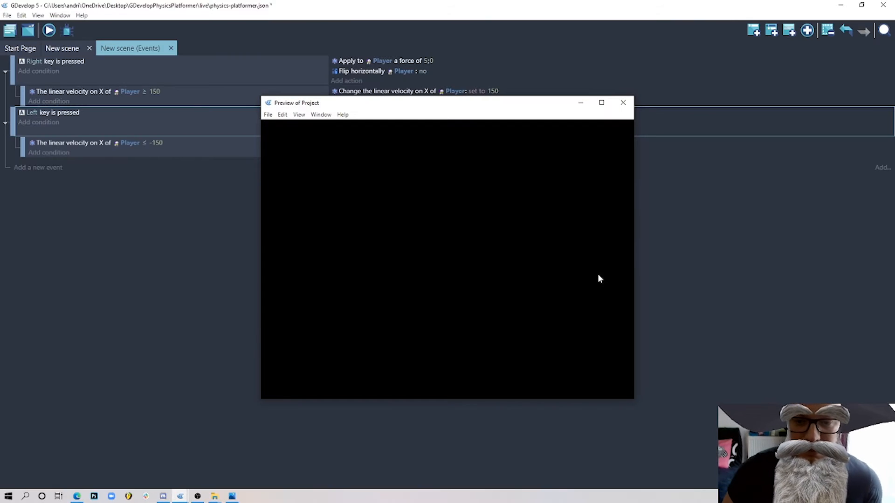
pyautogui.press('Right')
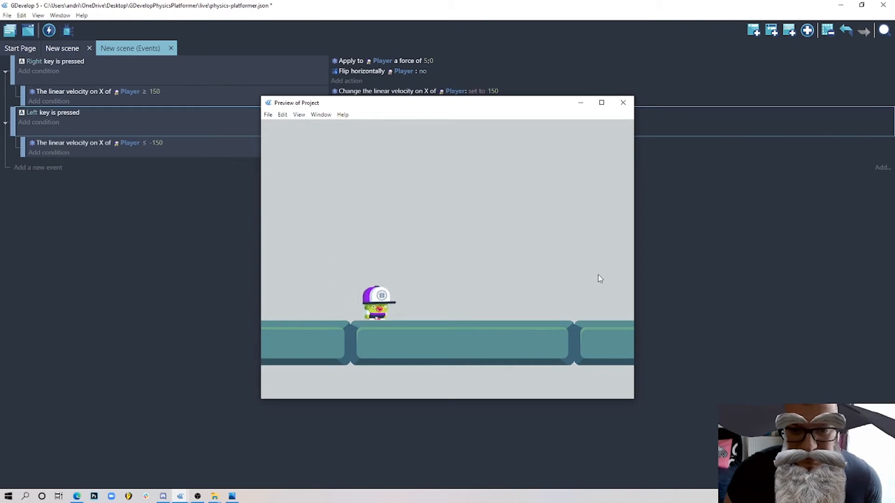
pyautogui.press('Left')
pyautogui.press('Right')
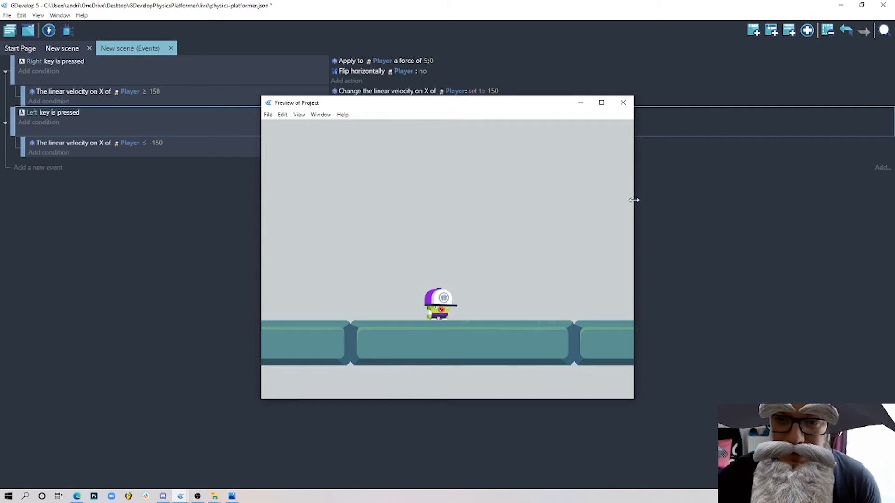
pyautogui.click(623, 103)
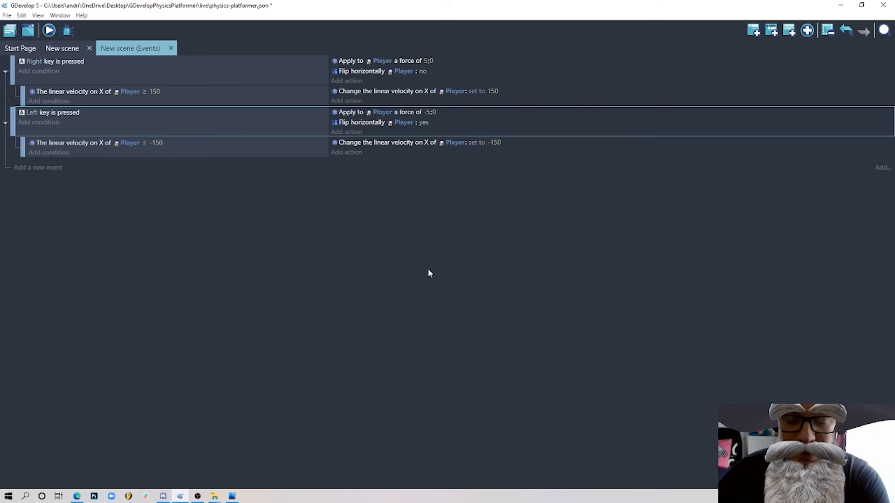
# In the scene editor, move the Player above the middle floor piece to about X 384, Y 288, and deselect it.
pyautogui.click(62, 48)
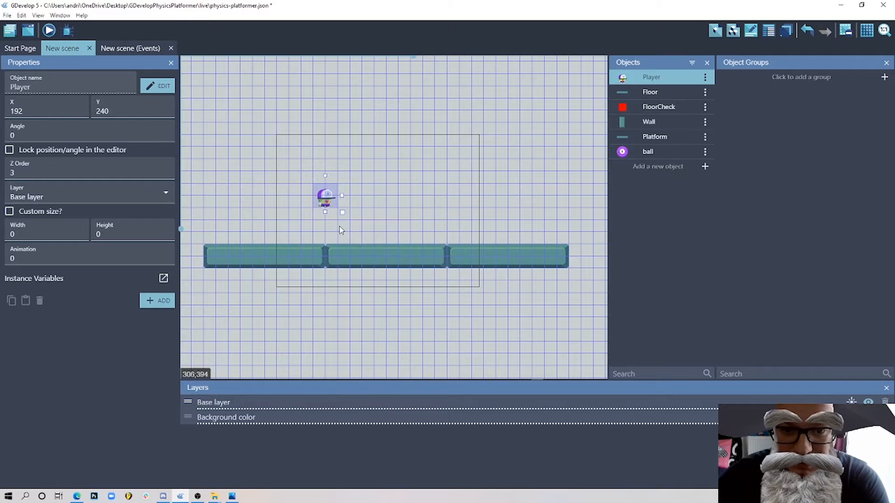
pyautogui.moveTo(329, 208); pyautogui.dragTo(379, 216)
pyautogui.click(423, 274)
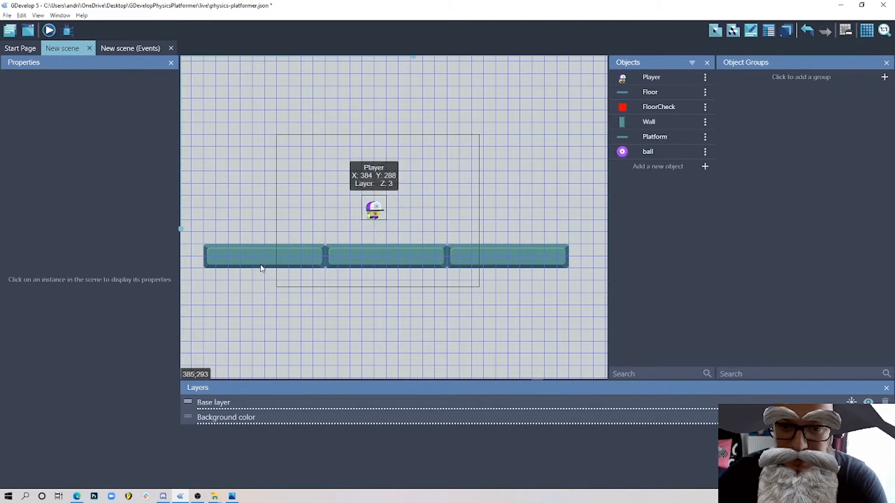
# In the scene's events, add a new top-level event below the Left key event with a Space key pressed condition.
pyautogui.click(126, 49)
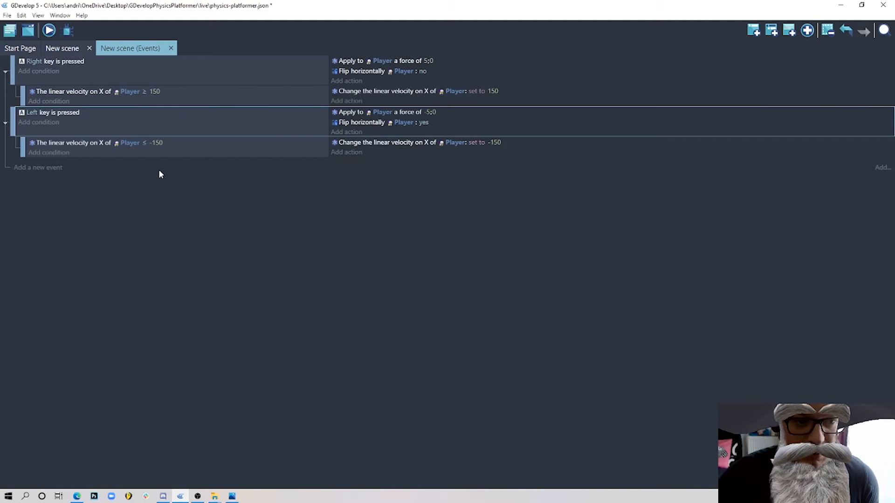
pyautogui.click(220, 150)
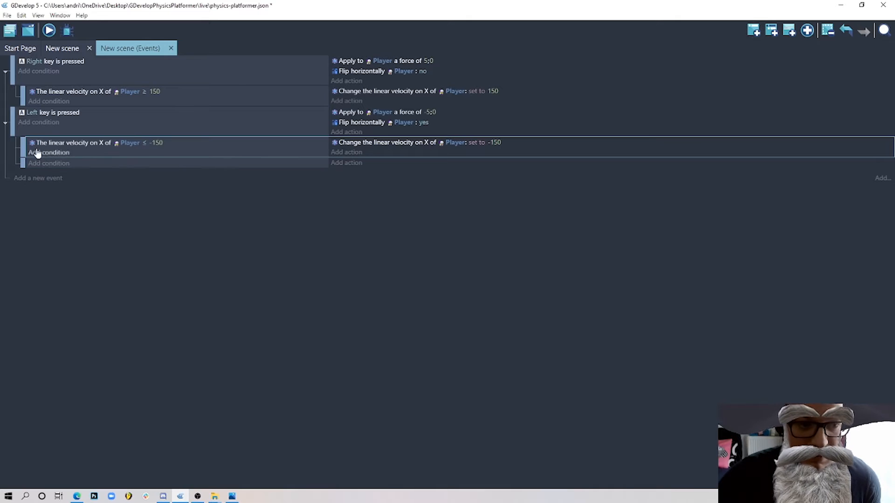
pyautogui.click(38, 167)
pyautogui.click(36, 166)
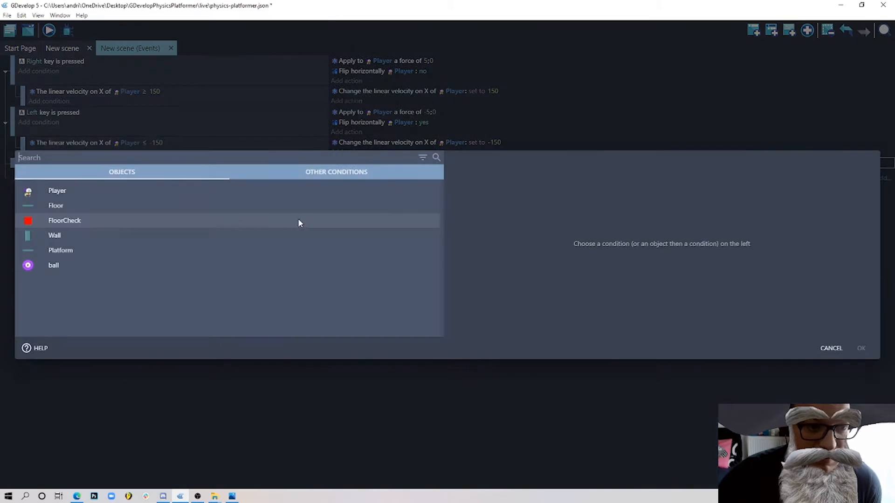
pyautogui.write('key')
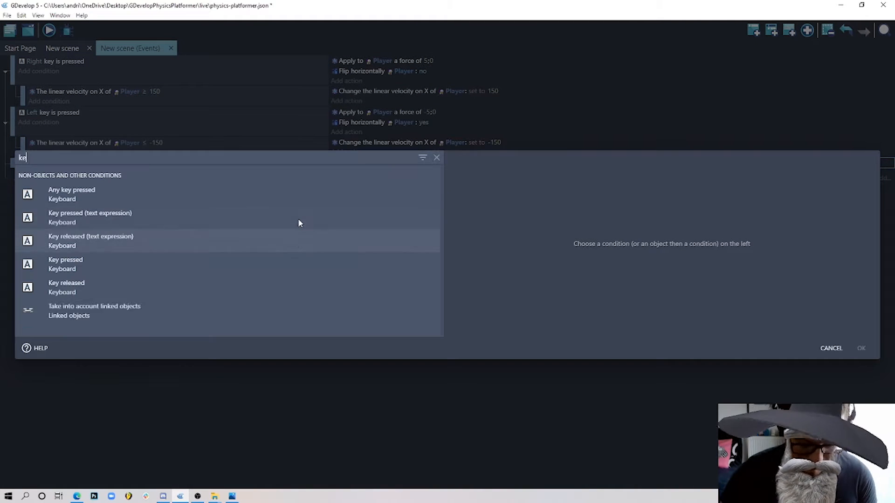
pyautogui.click(171, 265)
pyautogui.write('spc')
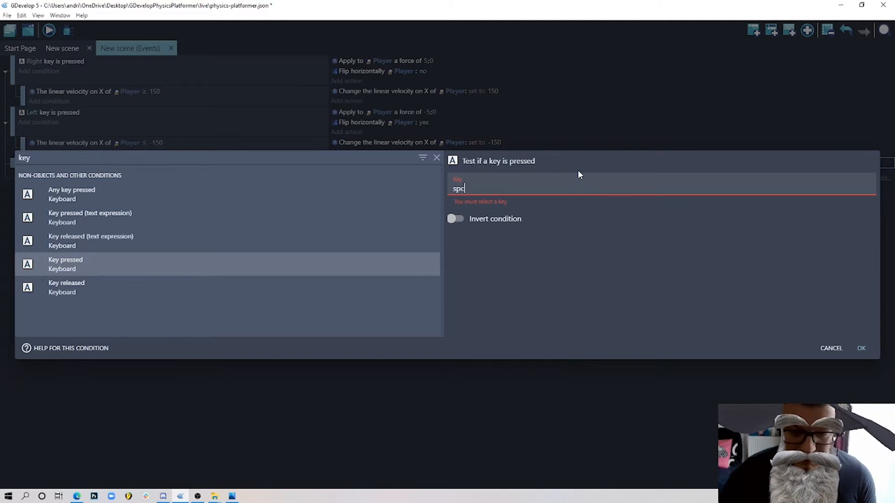
pyautogui.write('e')
pyautogui.press('BackSpace')
pyautogui.press('BackSpace')
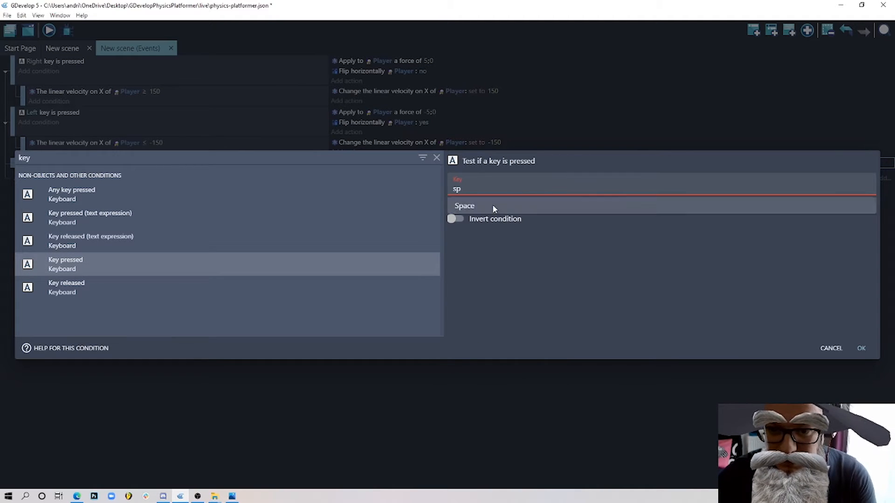
pyautogui.click(493, 207)
pyautogui.click(860, 348)
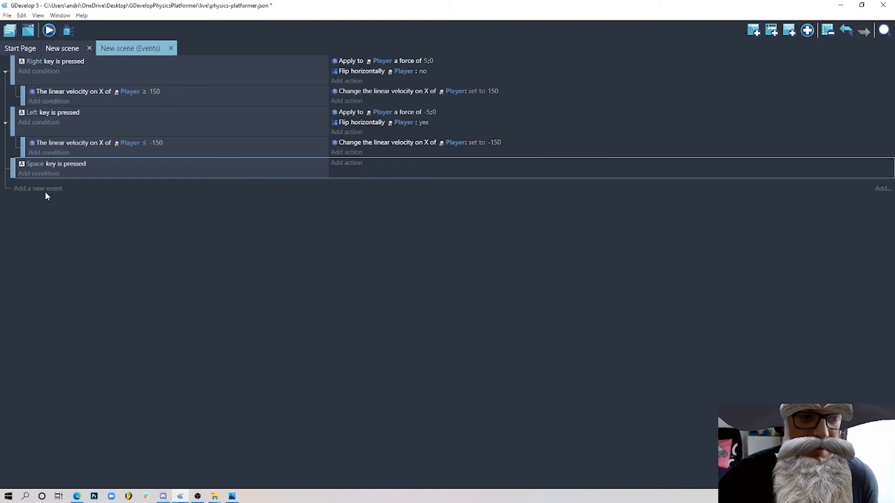
# Add a Trigger once while true condition to the Space key event.
pyautogui.click(41, 174)
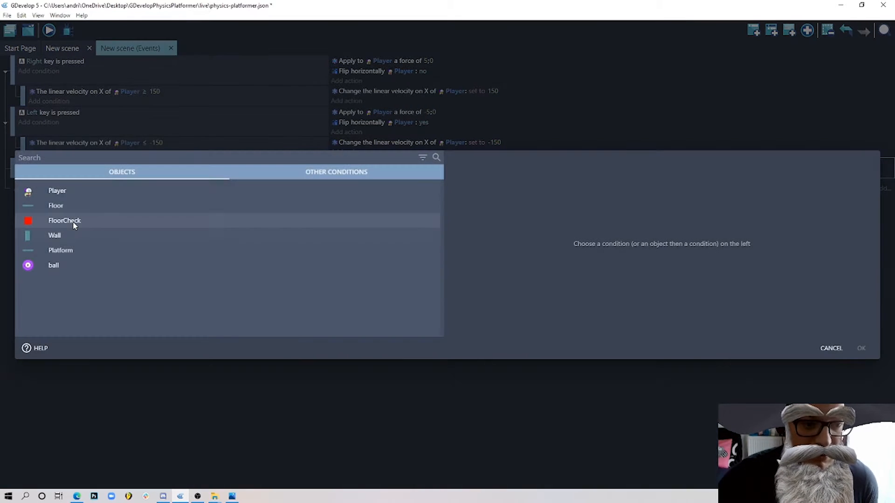
pyautogui.write('trigger')
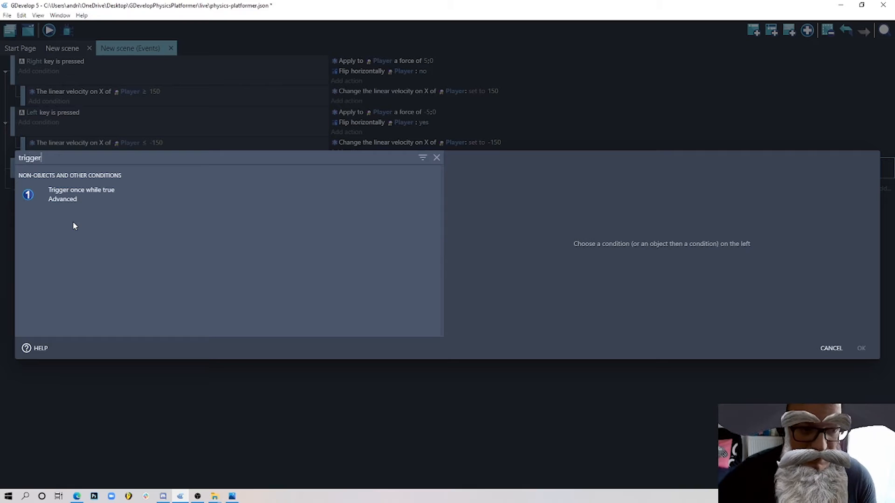
pyautogui.press('Return')
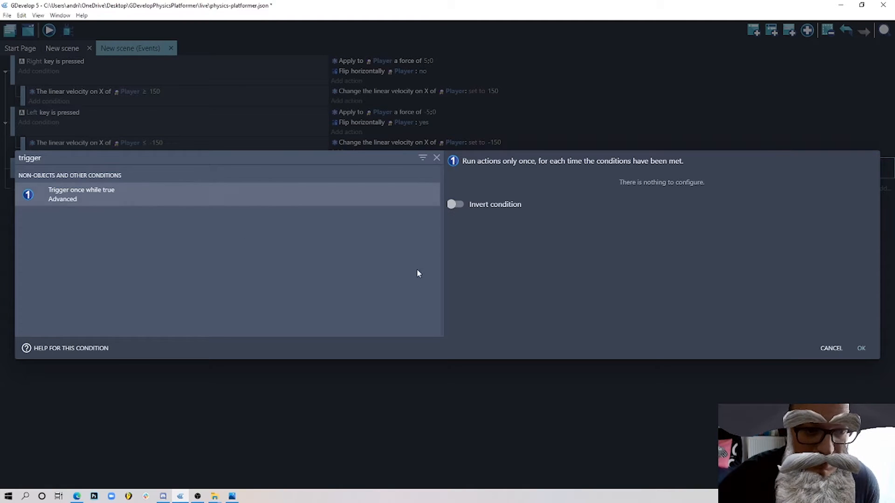
pyautogui.click(868, 349)
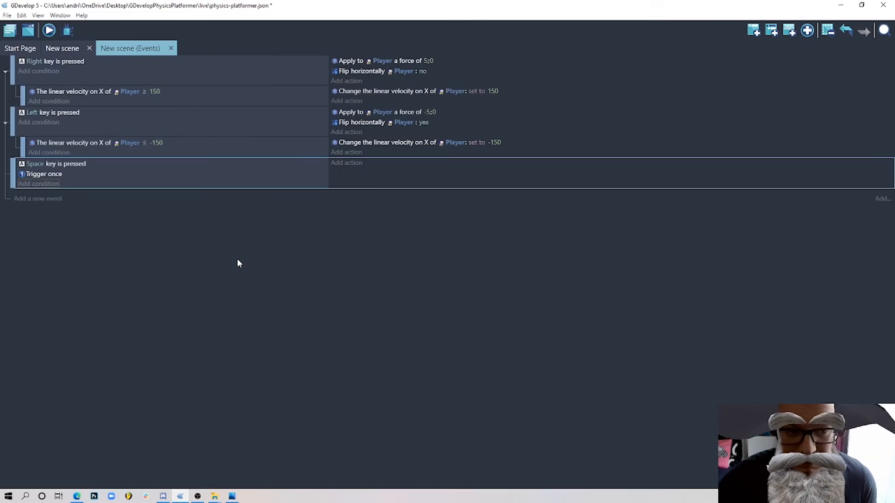
# Add an action to the Space key event that sets the Player's linear velocity on Y to -700.
pyautogui.click(346, 164)
pyautogui.click(42, 189)
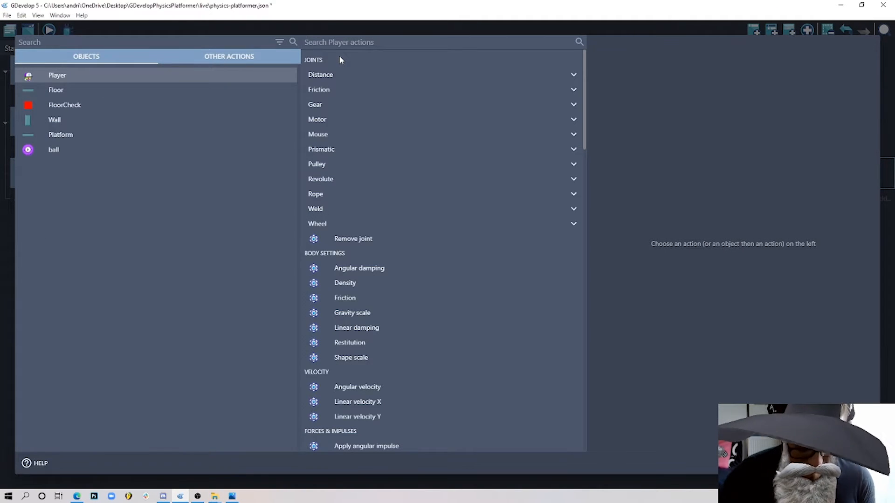
pyautogui.write('velo')
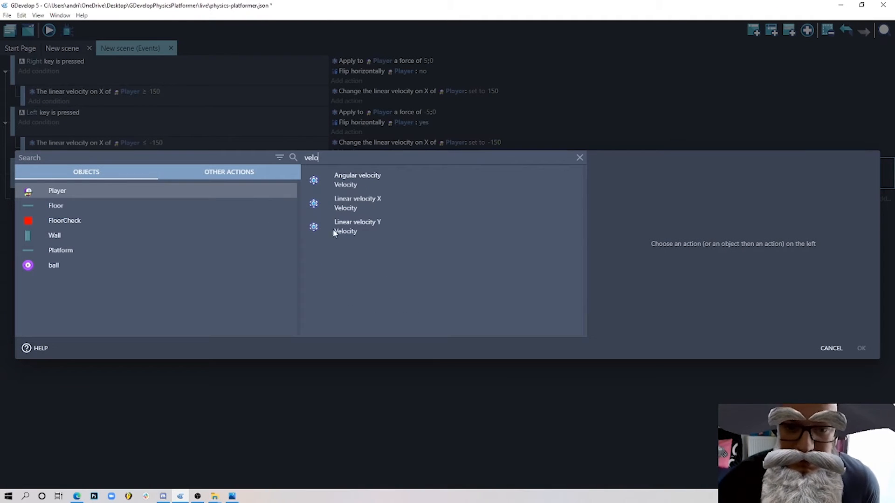
pyautogui.click(383, 224)
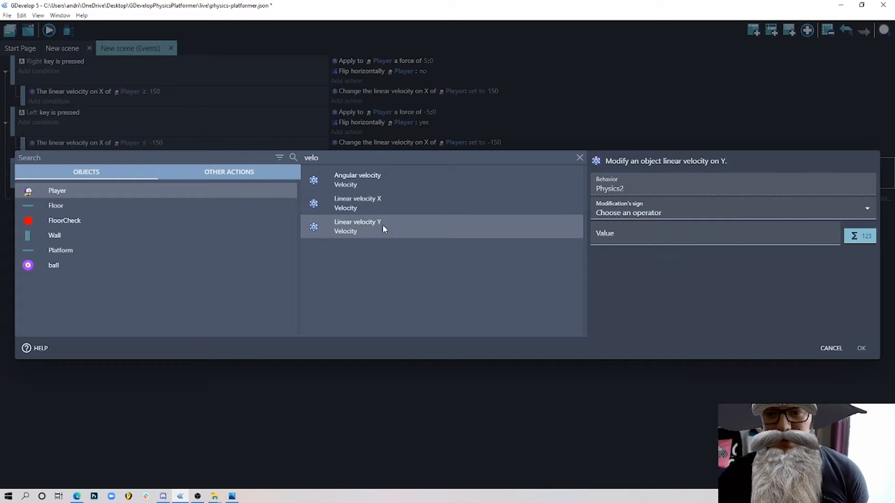
pyautogui.click(622, 213)
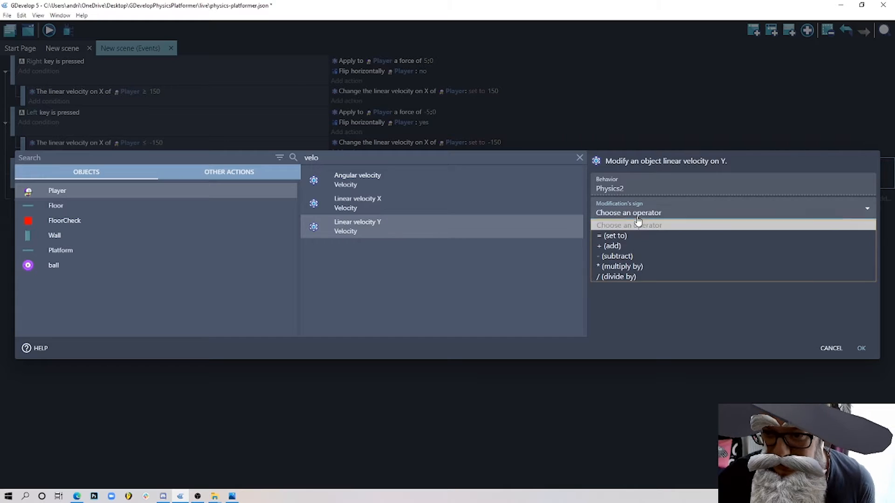
pyautogui.click(621, 235)
pyautogui.click(622, 235)
pyautogui.click(580, 242)
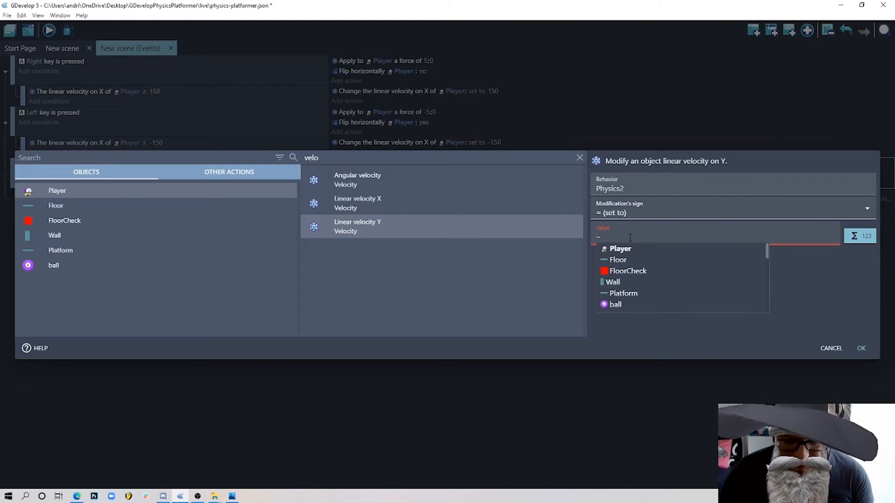
pyautogui.write('00')
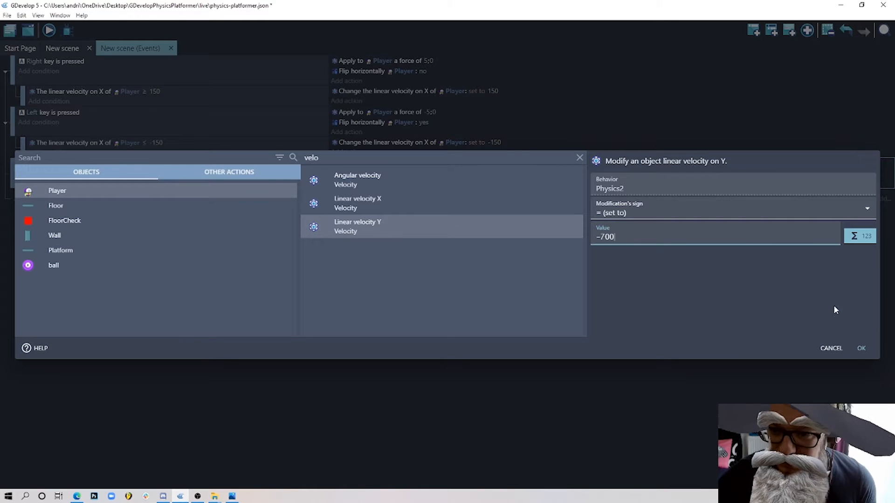
pyautogui.click(865, 347)
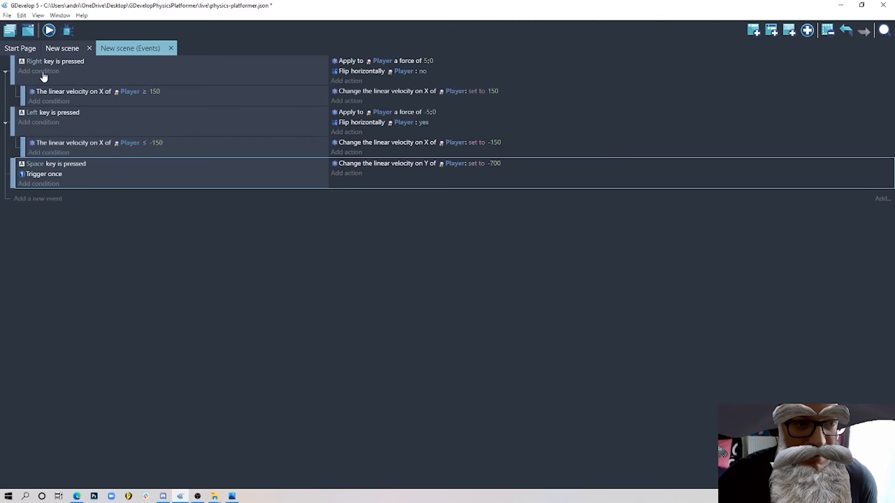
# Preview the scene to test single and repeated jumps while moving the Player in both directions, and close the preview.
pyautogui.click(49, 31)
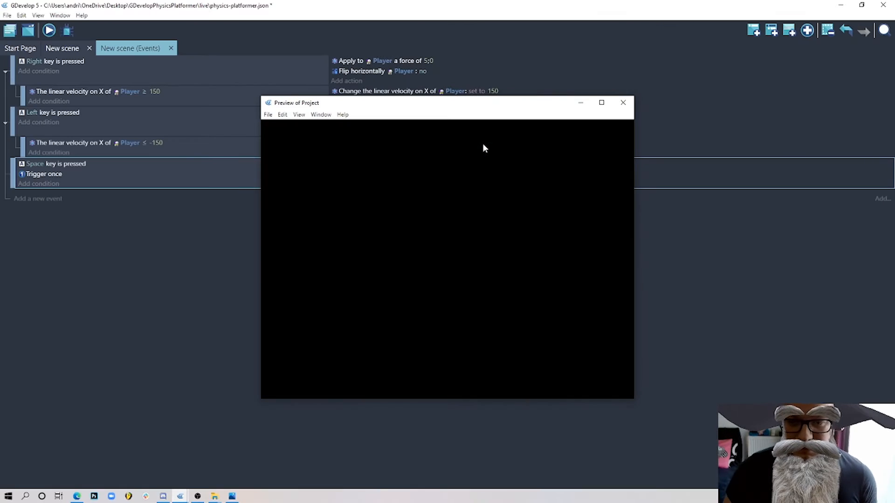
pyautogui.press('space')
pyautogui.press('Left')
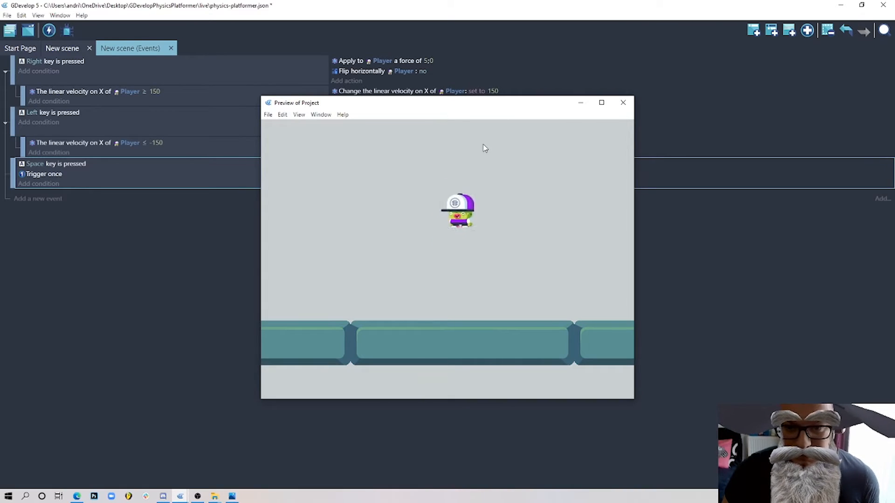
pyautogui.press('space')
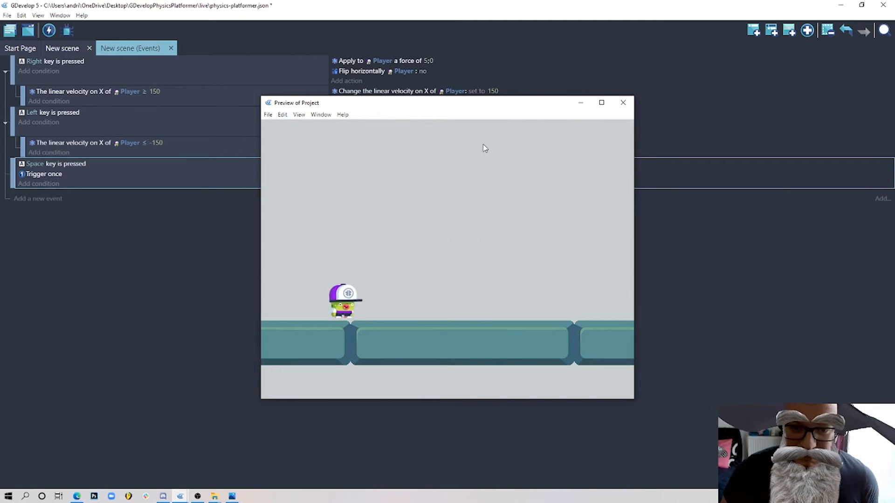
pyautogui.press('Right')
pyautogui.press('space')
pyautogui.press('Left')
pyautogui.press('Right')
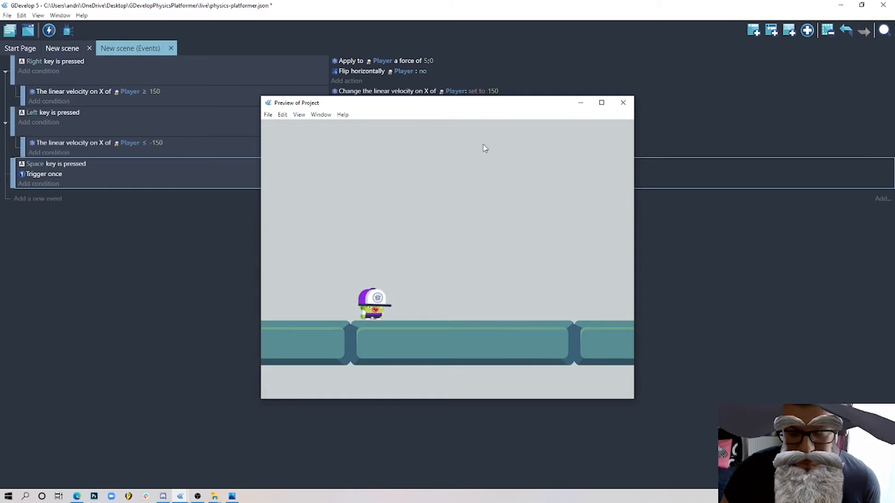
pyautogui.press('space')
pyautogui.press('space')
pyautogui.press('space')
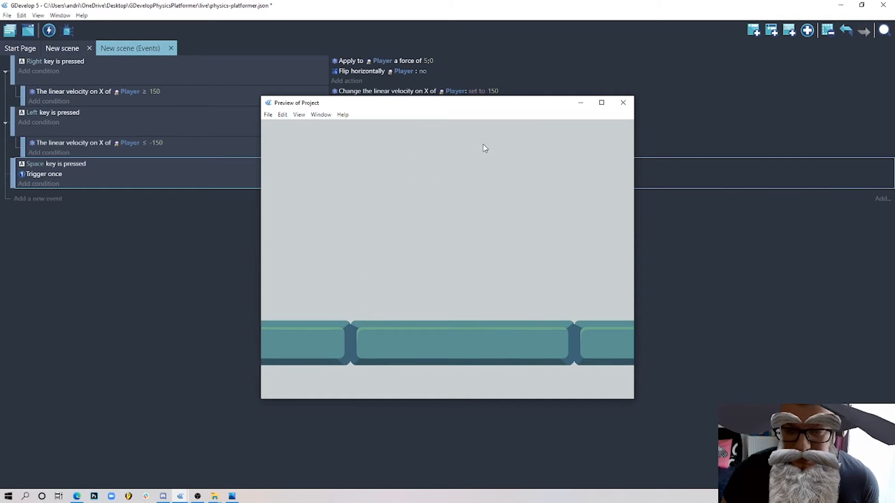
pyautogui.press('Left')
pyautogui.press('space')
pyautogui.press('space')
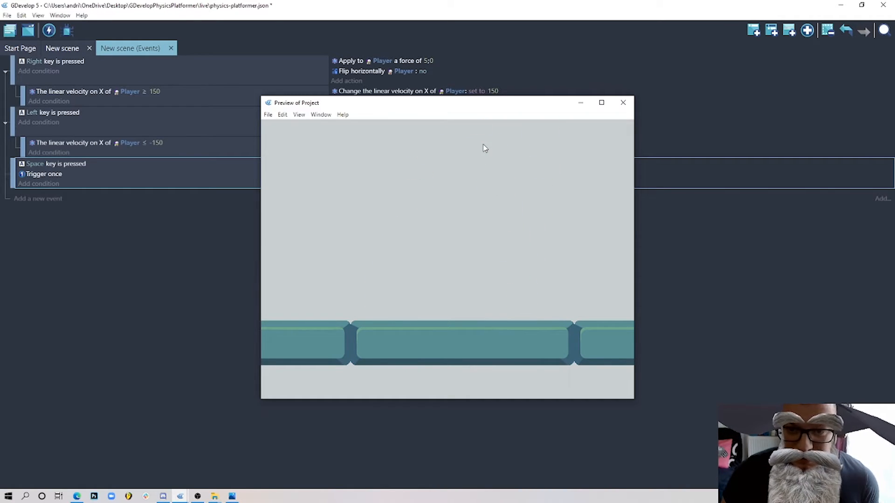
pyautogui.click(622, 103)
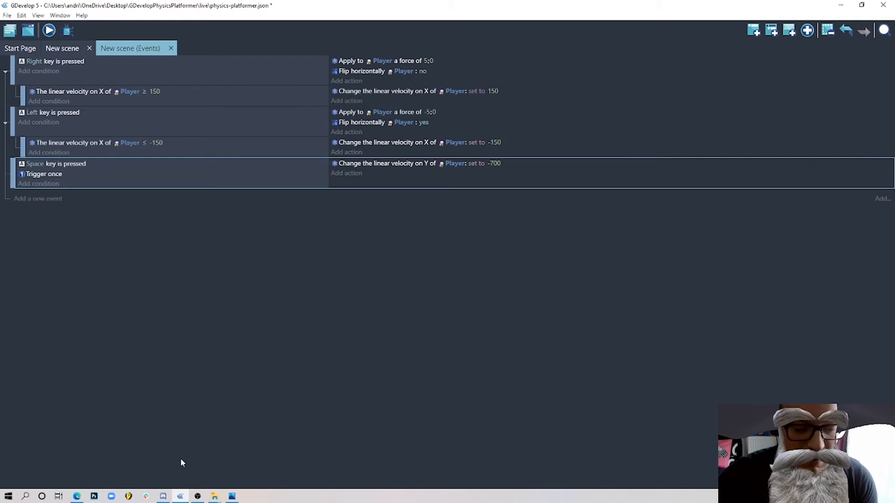
# In the scene editor, place a FloorCheck instance near the Player and move it to about X 144, Y 144.
pyautogui.click(66, 50)
pyautogui.moveTo(664, 107); pyautogui.dragTo(326, 195)
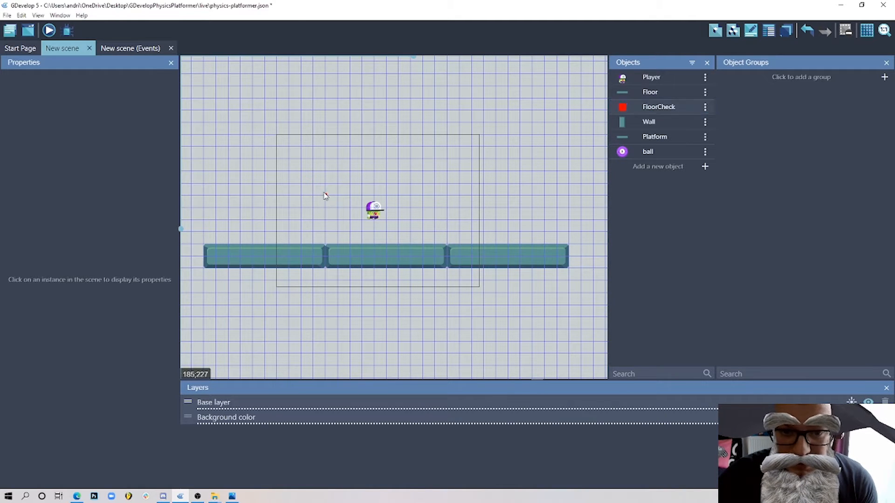
pyautogui.click(283, 177)
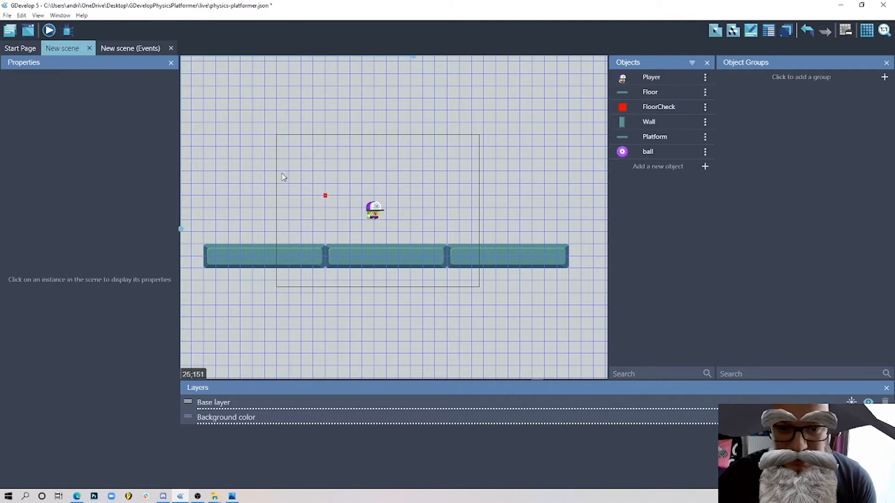
pyautogui.moveTo(325, 196); pyautogui.dragTo(363, 208)
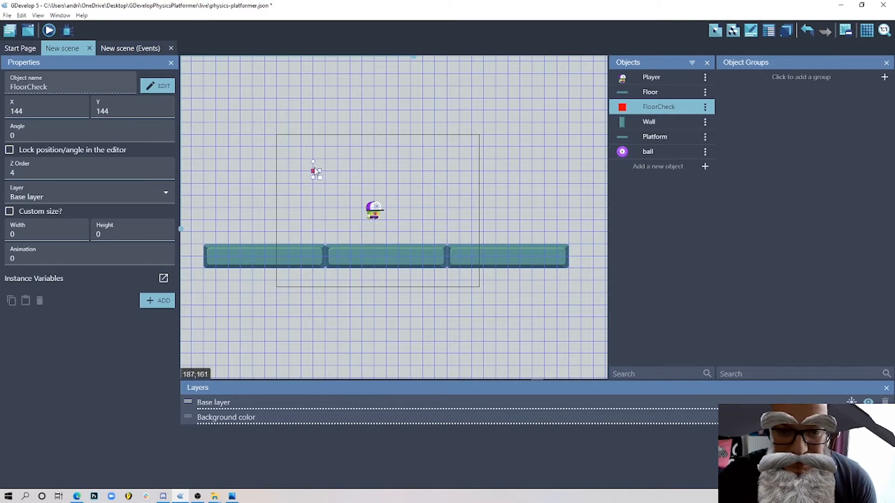
# Add an empty event to the scene's events and move it above the Right key event.
pyautogui.click(122, 50)
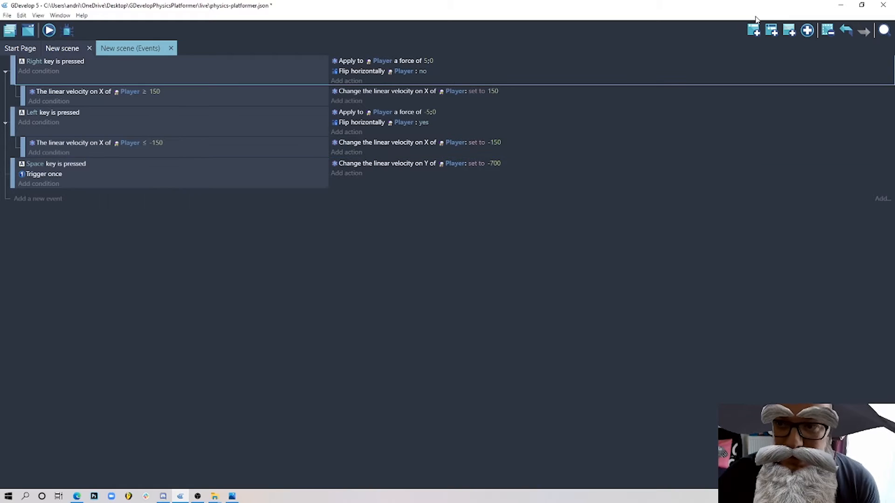
pyautogui.click(753, 30)
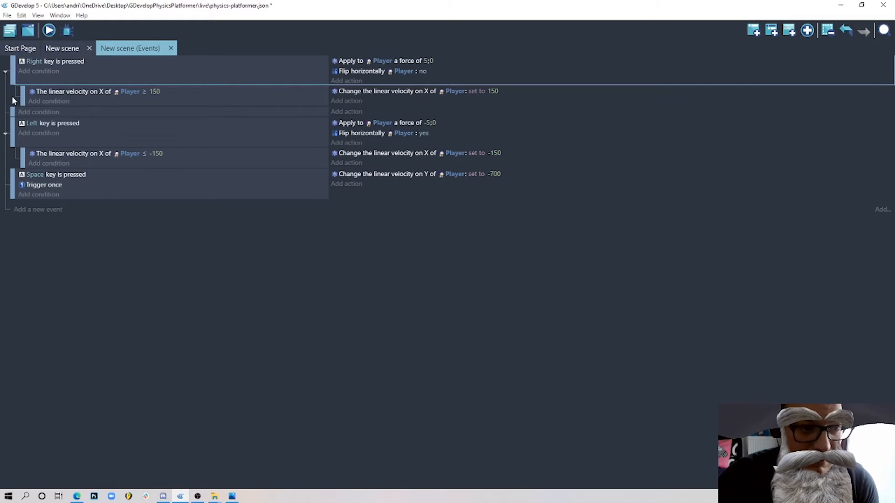
pyautogui.moveTo(14, 110); pyautogui.dragTo(42, 61)
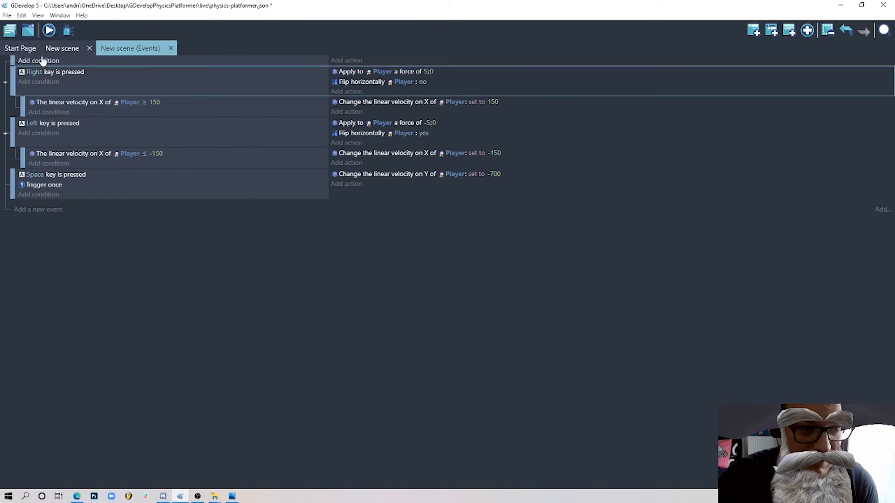
# Add a Position of an object action for FloorCheck to the empty first event, with X set to Player.PointX("FloorCheck").
pyautogui.click(346, 60)
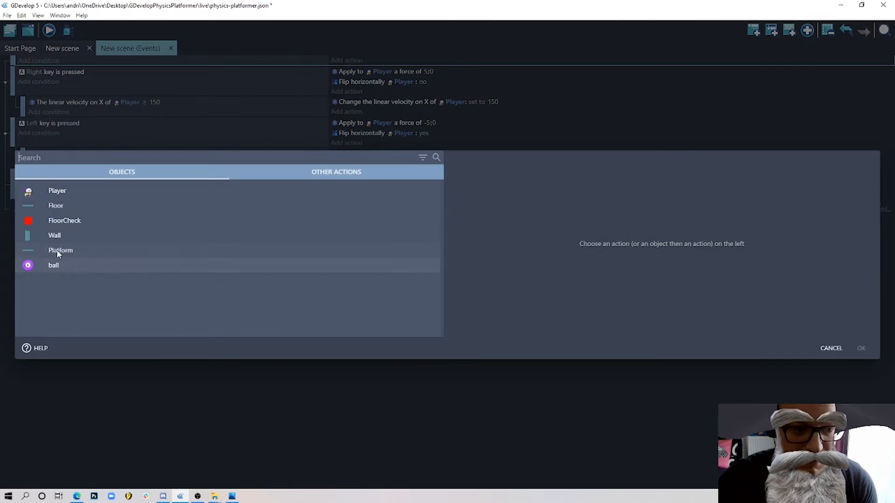
pyautogui.click(82, 220)
pyautogui.write('po')
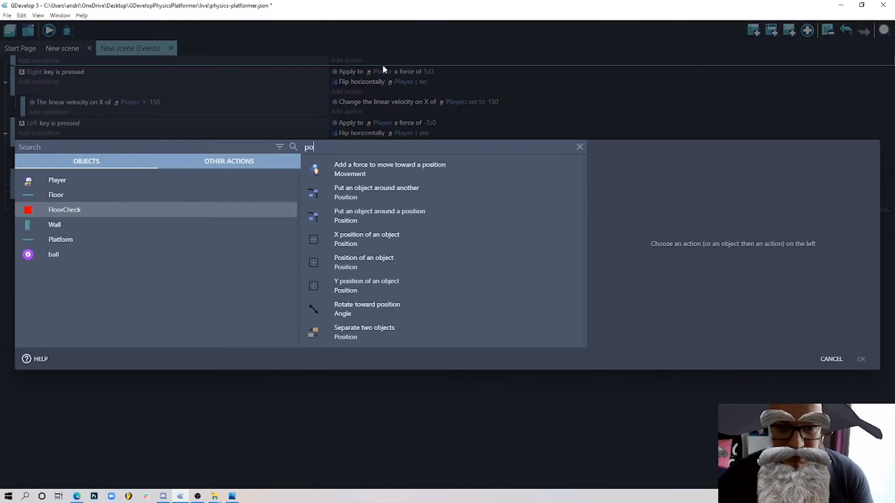
pyautogui.click(403, 261)
pyautogui.click(658, 181)
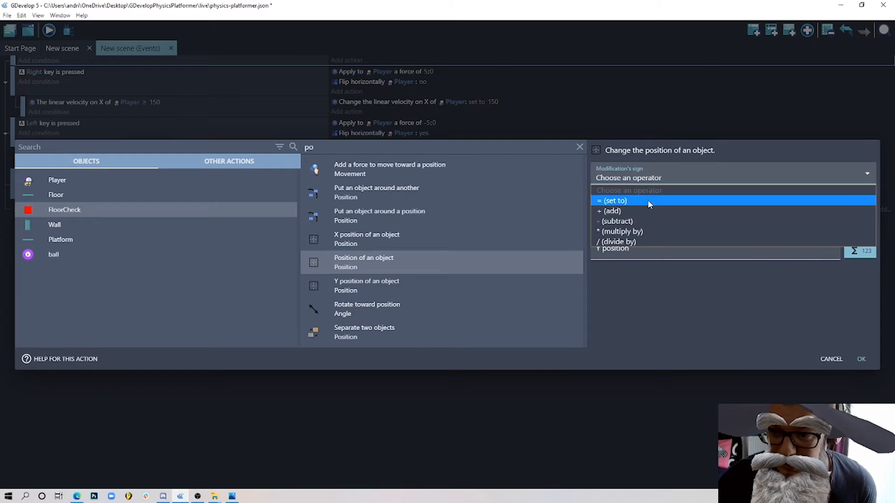
pyautogui.click(647, 200)
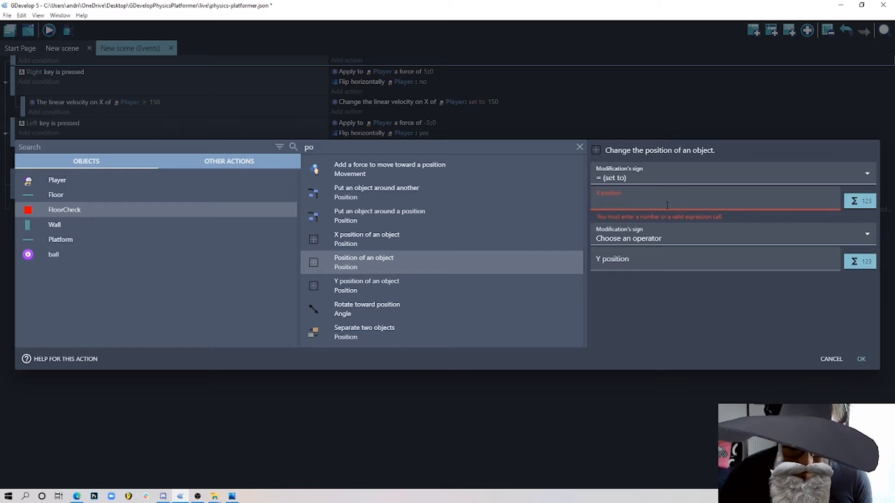
pyautogui.write('Play')
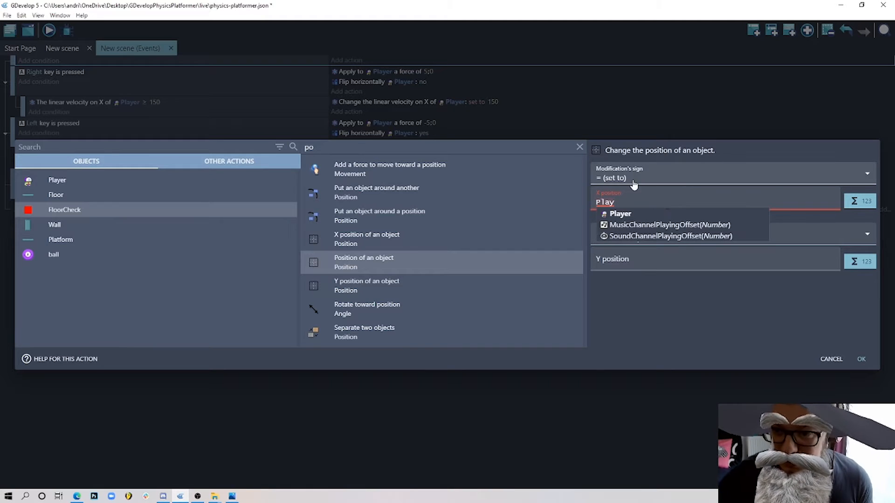
pyautogui.click(650, 215)
pyautogui.write('poi')
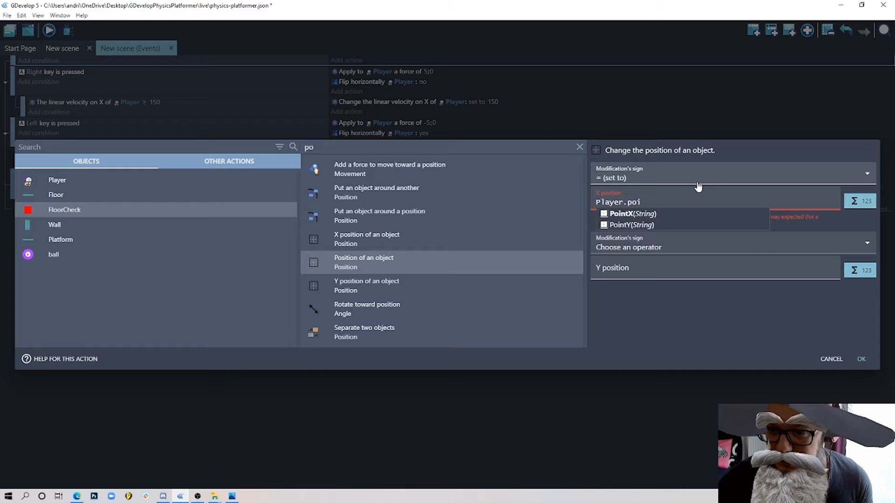
pyautogui.press('Return')
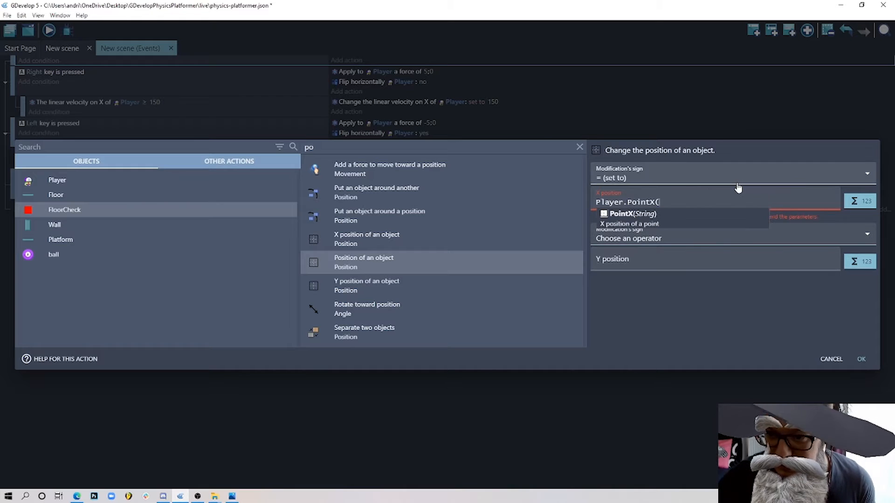
pyautogui.write('"')
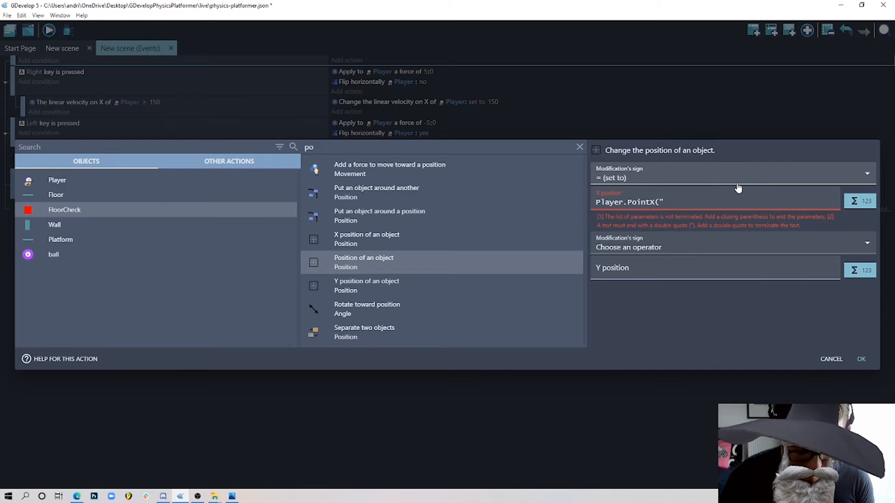
pyautogui.write('EloorCheck"')
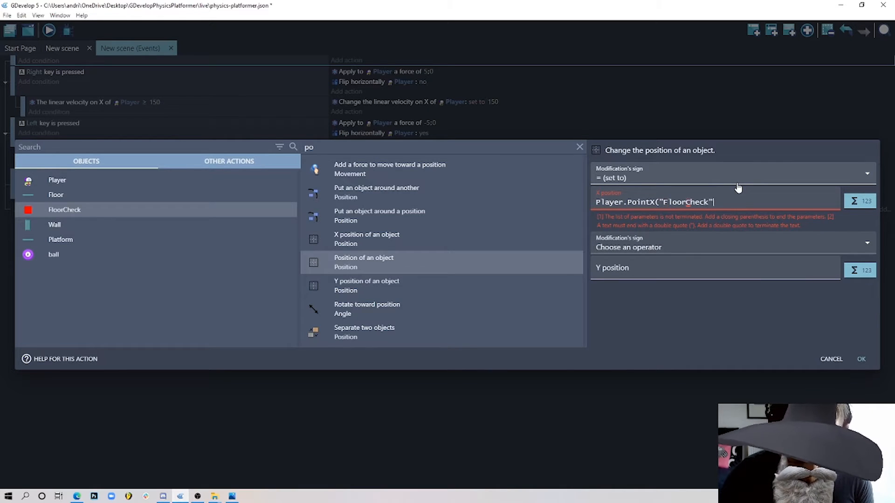
pyautogui.write(')')
# Reuse the X expression to set the action's Y position to Player.PointY("FloorCheck") and confirm the action.
pyautogui.moveTo(722, 205); pyautogui.dragTo(593, 192)
pyautogui.hotkey('ctrl', 'c')
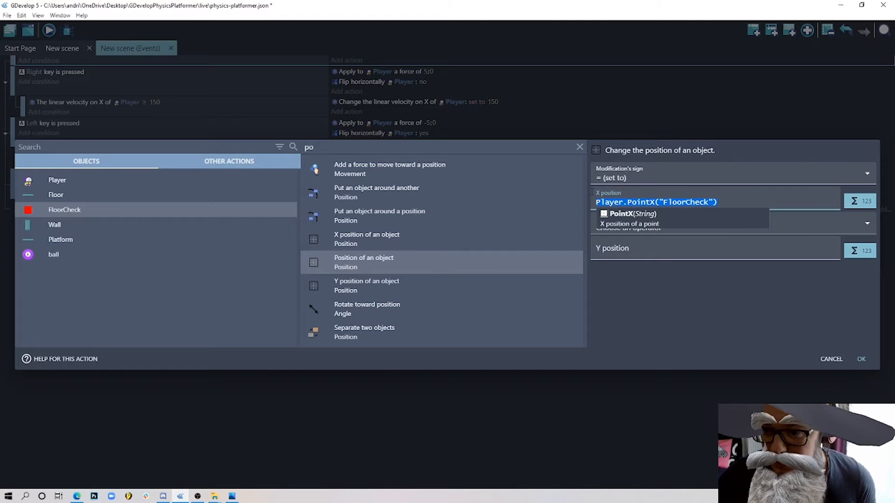
pyautogui.click(667, 325)
pyautogui.click(625, 228)
pyautogui.click(623, 250)
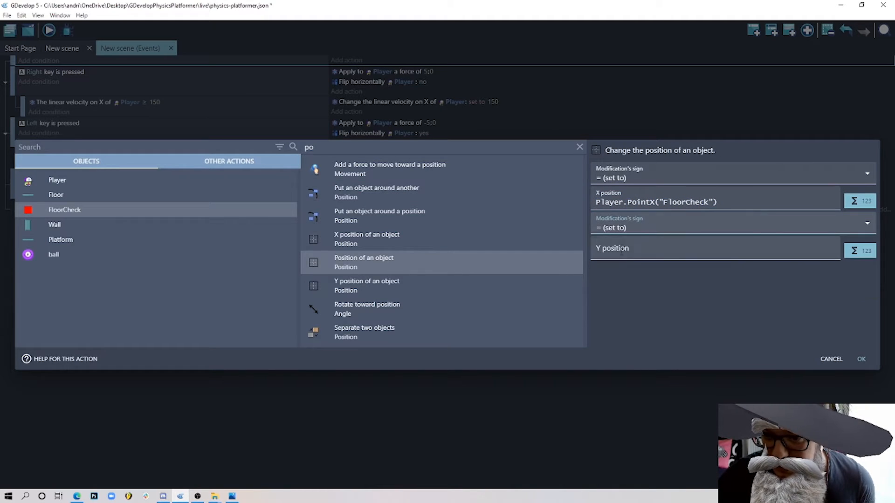
pyautogui.press('Tab')
pyautogui.hotkey('ctrl', 'v')
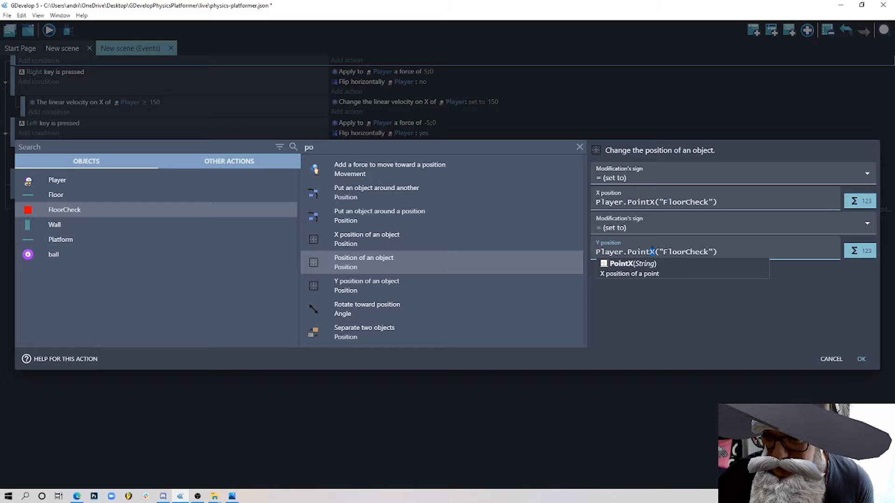
pyautogui.write('Y')
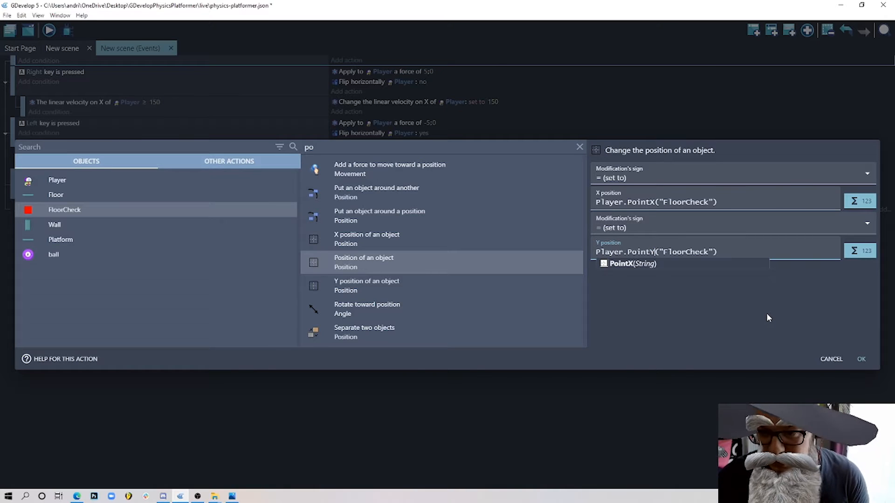
pyautogui.click(860, 358)
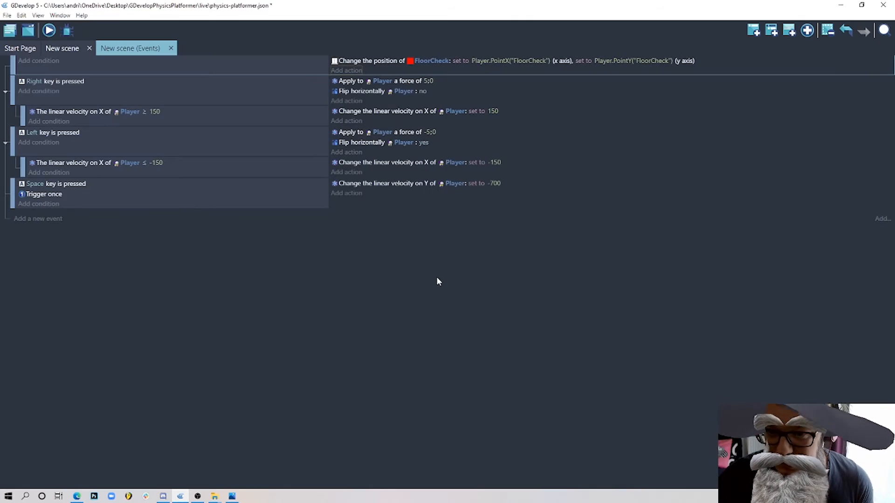
# Preview the scene, moving and jumping with the Player in both directions to test whether FloorCheck follows, and close the preview.
pyautogui.click(49, 30)
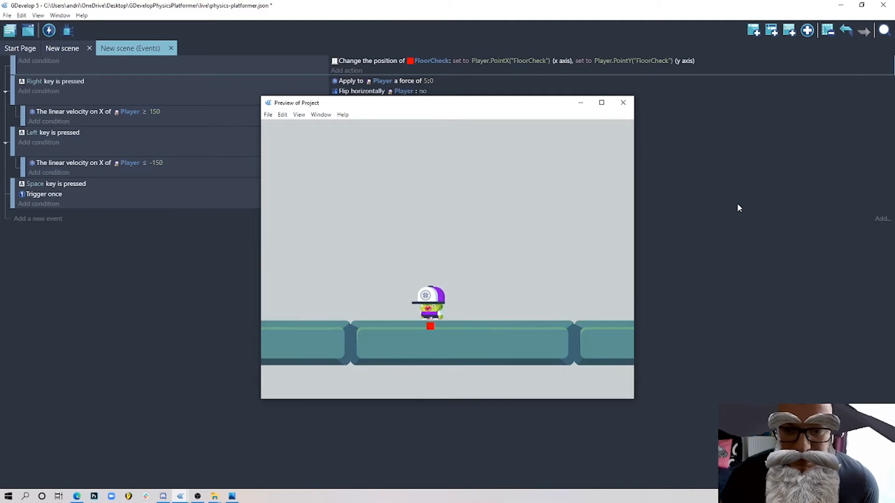
pyautogui.press('space')
pyautogui.press('Right')
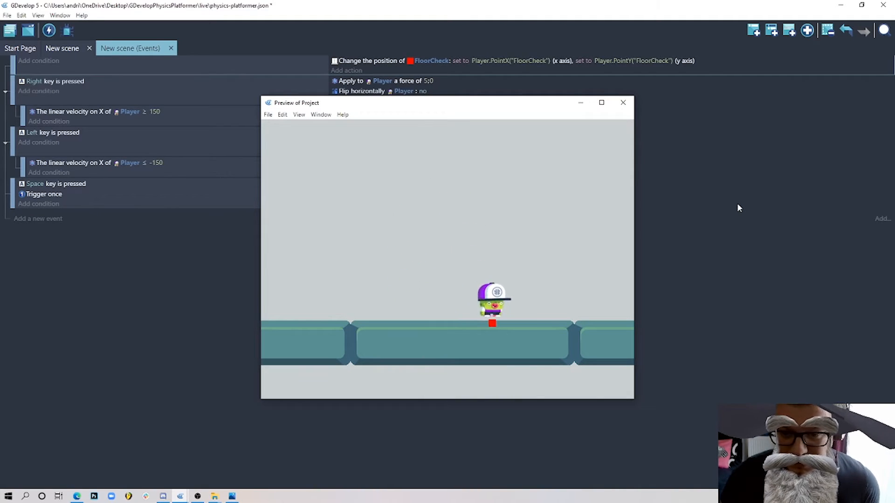
pyautogui.press('Left')
pyautogui.press('space')
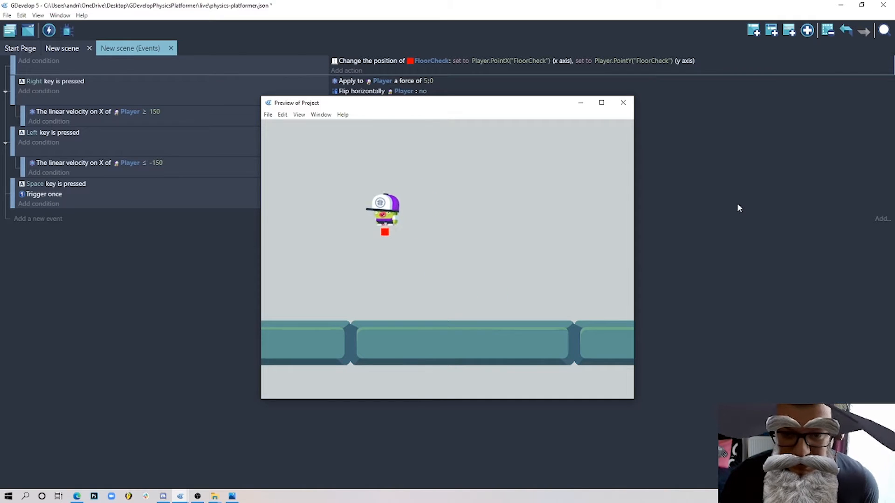
pyautogui.press('space')
pyautogui.press('Right')
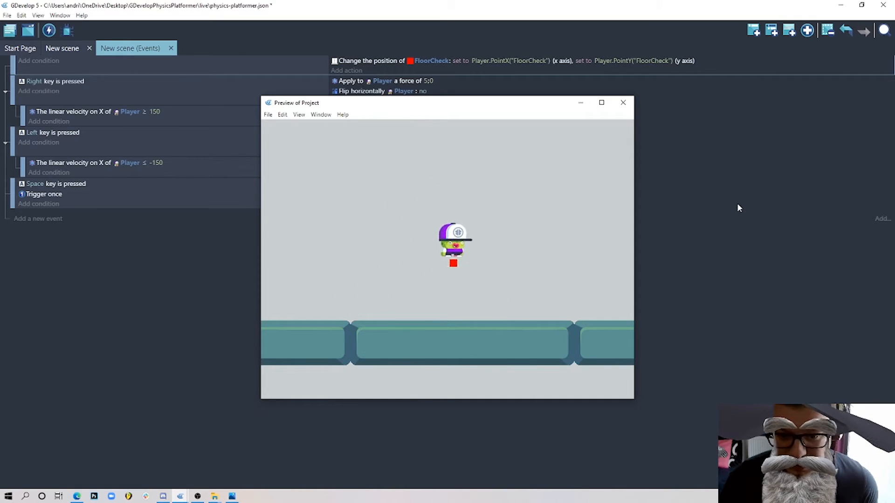
pyautogui.press('space')
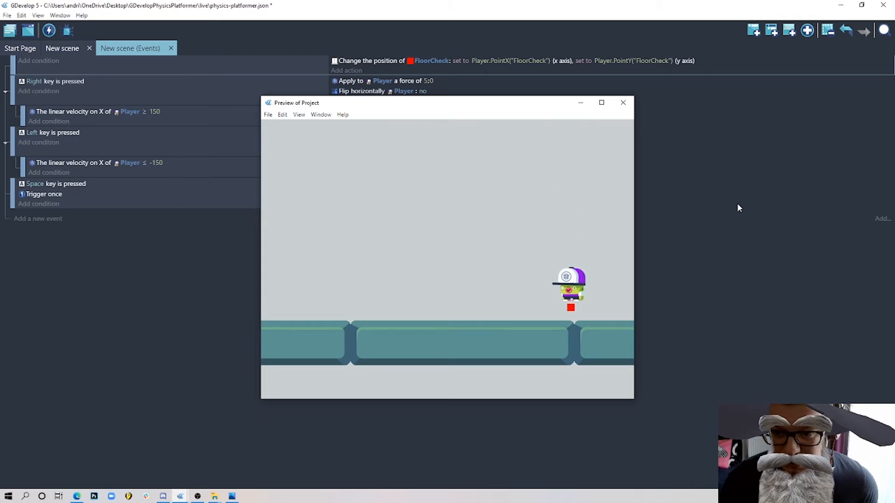
pyautogui.press('Left')
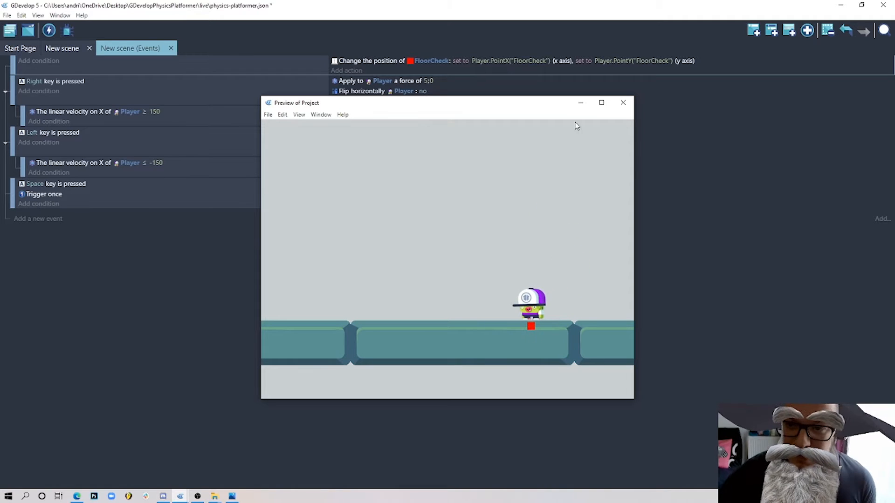
pyautogui.click(622, 103)
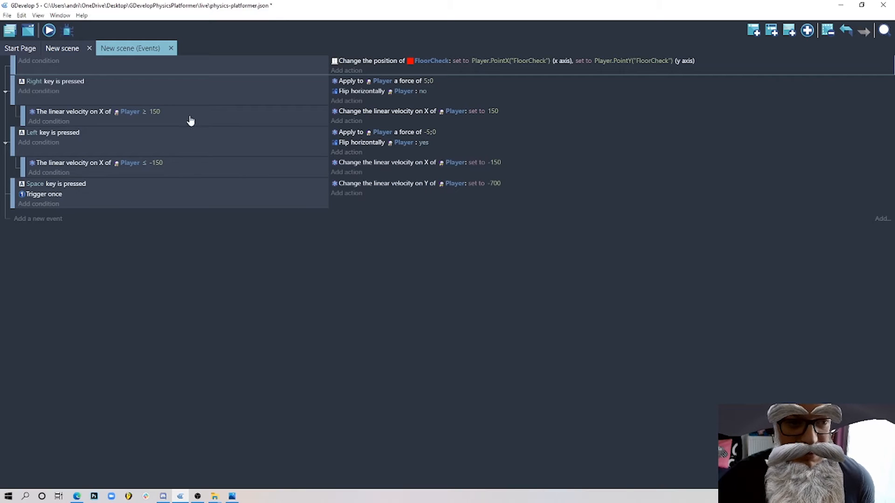
# Add a new event above all others with the condition At the beginning of the scene.
pyautogui.click(753, 30)
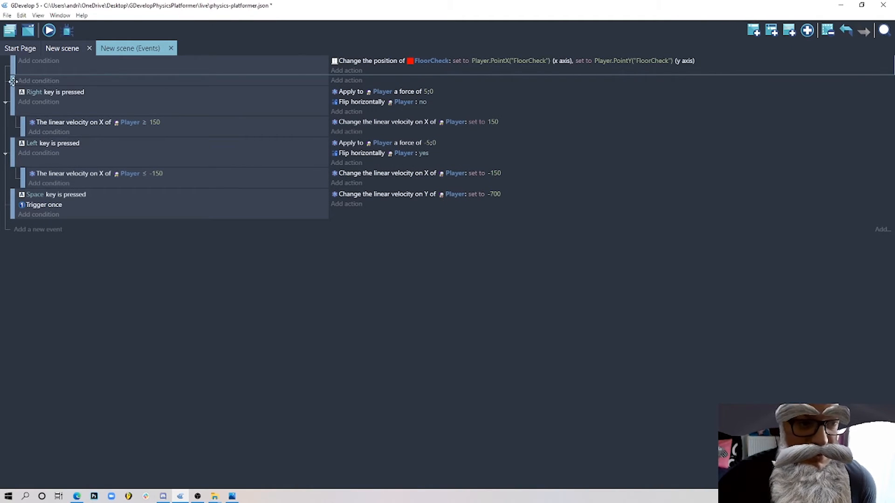
pyautogui.moveTo(12, 81); pyautogui.dragTo(14, 60)
pyautogui.click(39, 60)
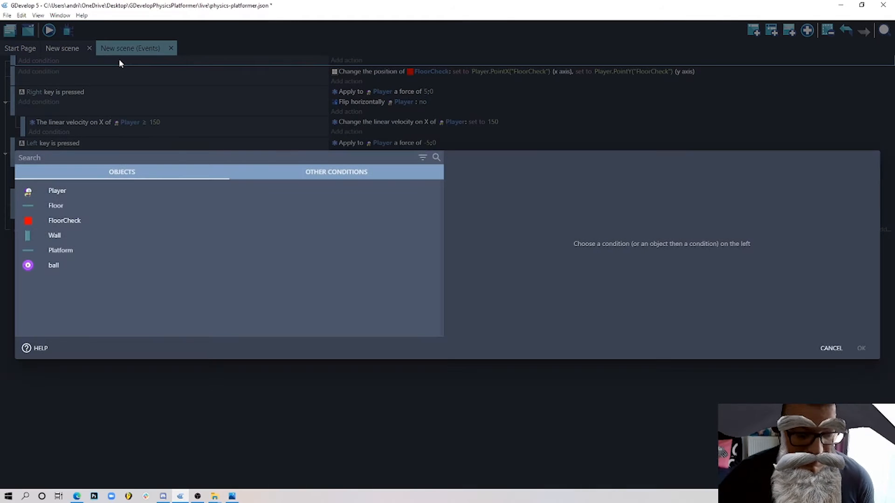
pyautogui.write('beg')
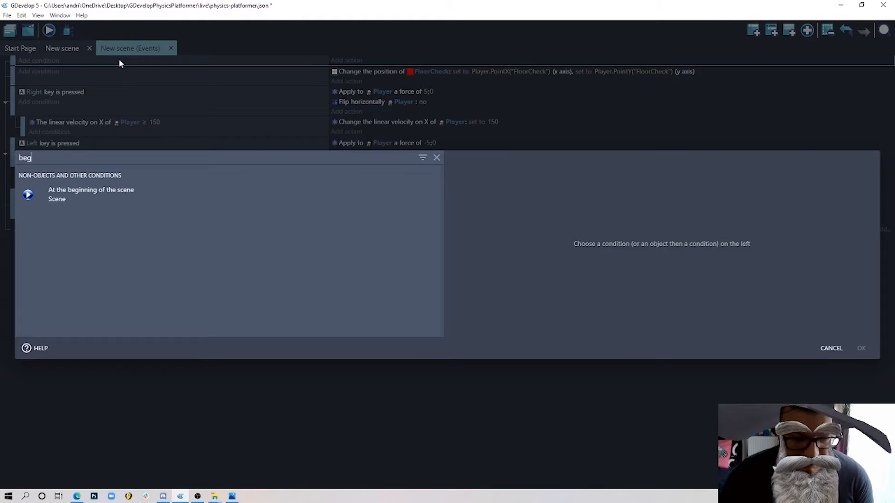
pyautogui.click(158, 194)
pyautogui.click(861, 347)
# Add an action to the beginning-of-scene event that hides FloorCheck.
pyautogui.click(354, 62)
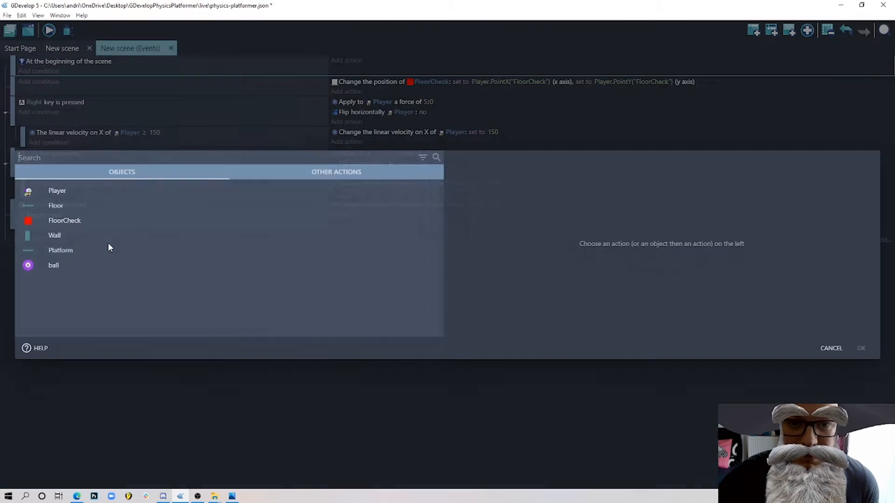
pyautogui.click(56, 226)
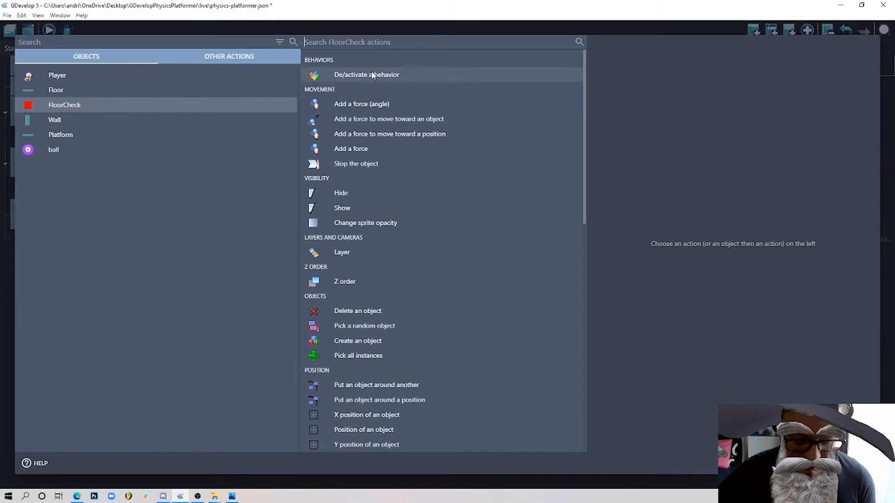
pyautogui.write('hide')
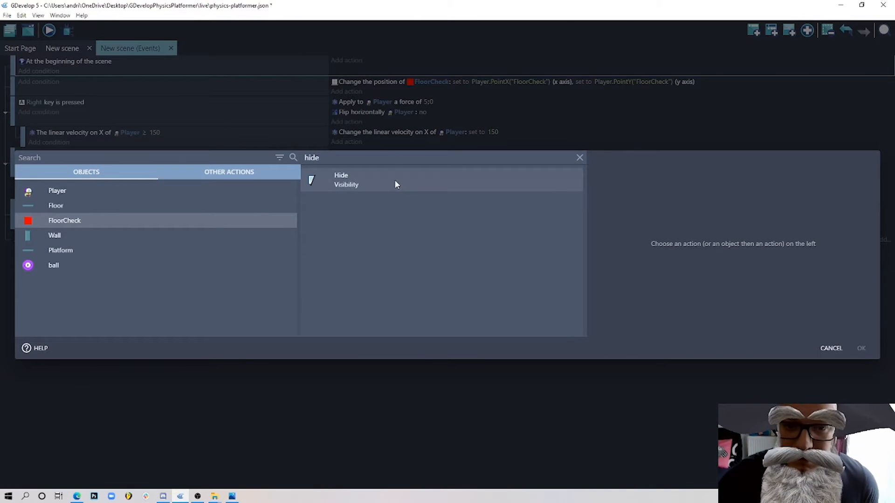
pyautogui.click(394, 180)
pyautogui.click(861, 348)
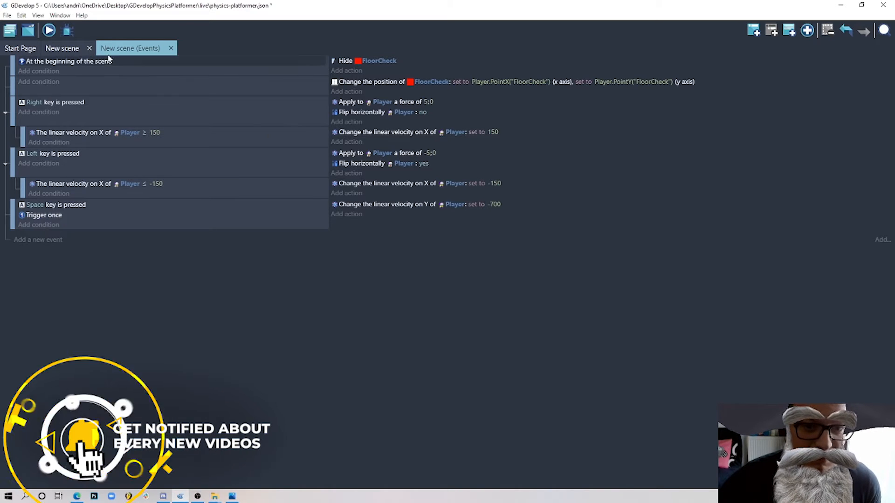
pyautogui.click(59, 48)
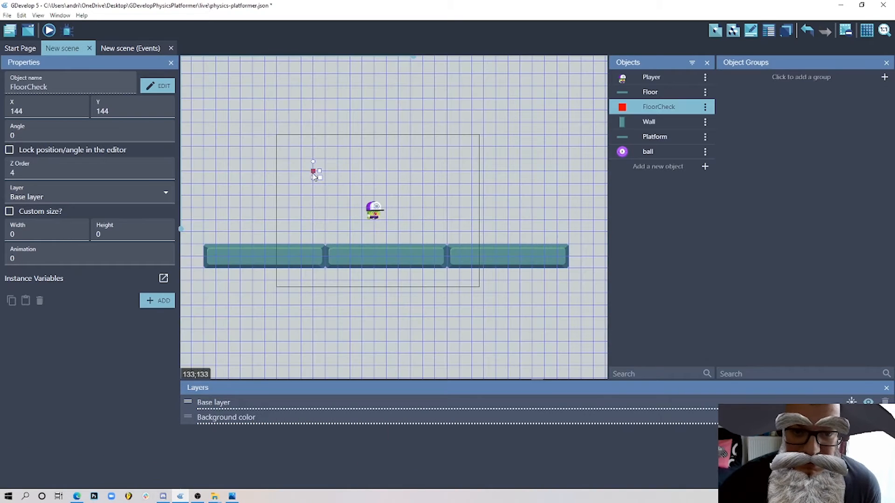
pyautogui.click(126, 48)
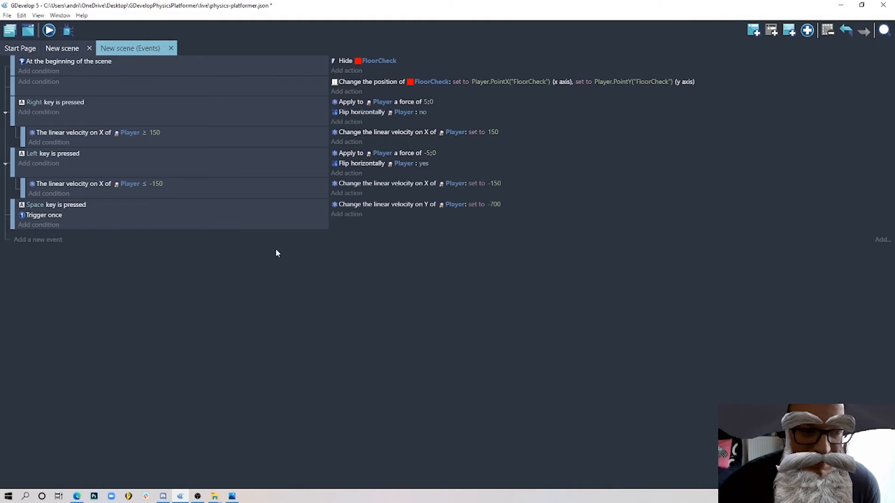
pyautogui.click(63, 49)
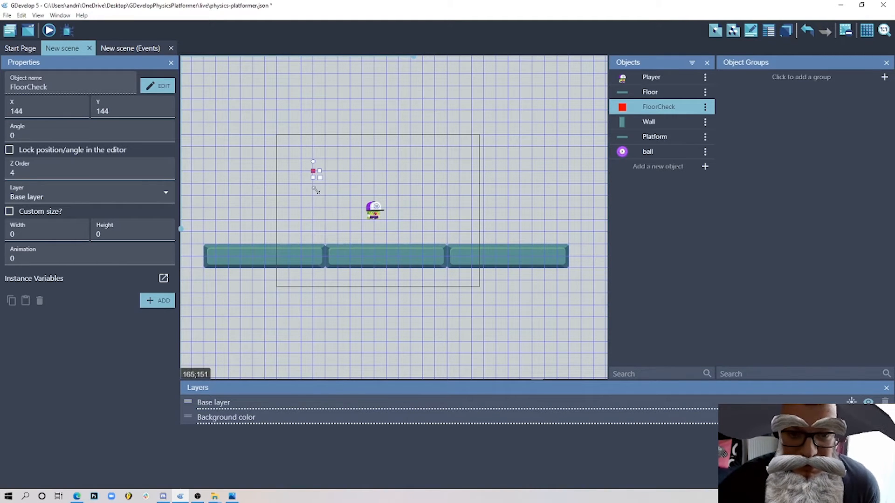
pyautogui.click(401, 259)
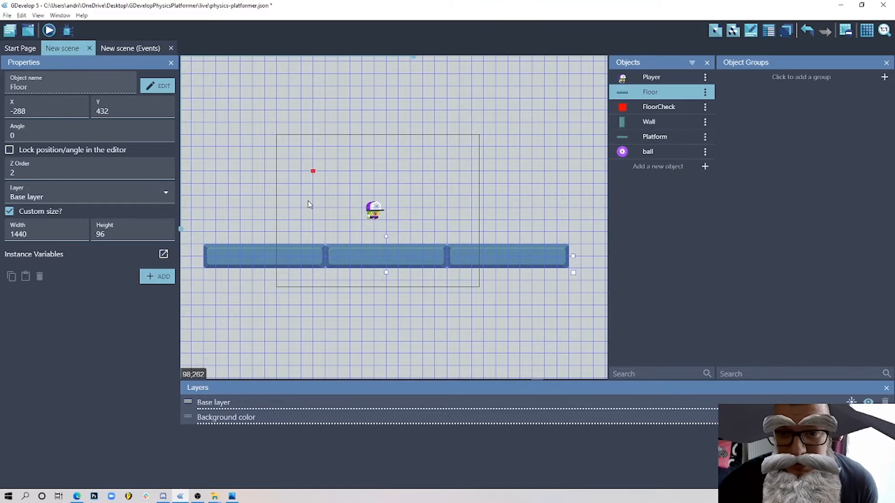
pyautogui.click(99, 48)
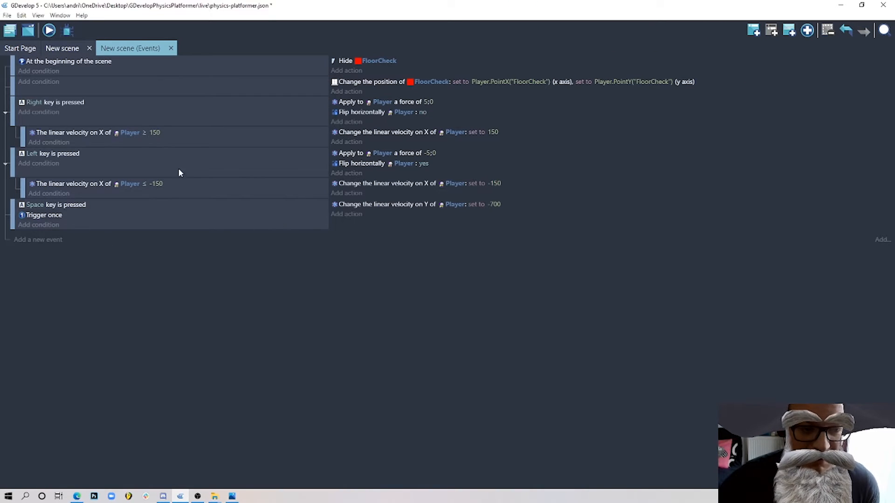
# Create a new object group in the scene and name it Solid.
pyautogui.click(62, 48)
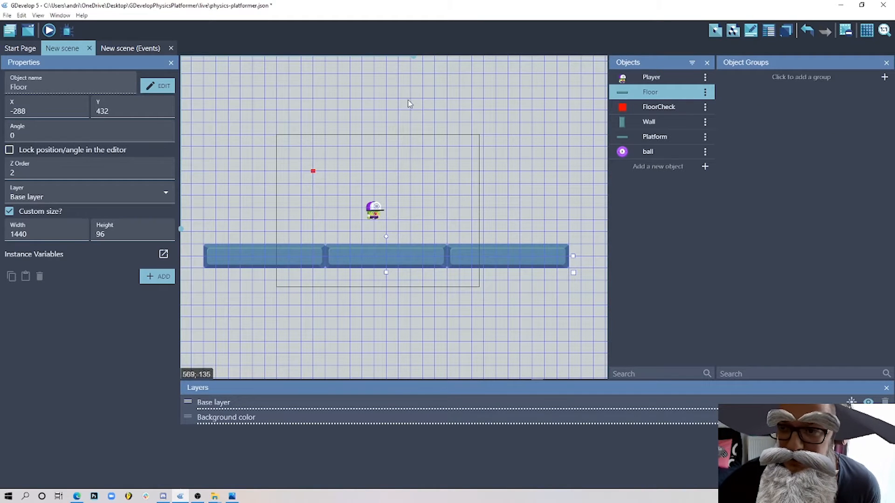
pyautogui.click(885, 78)
pyautogui.click(885, 77)
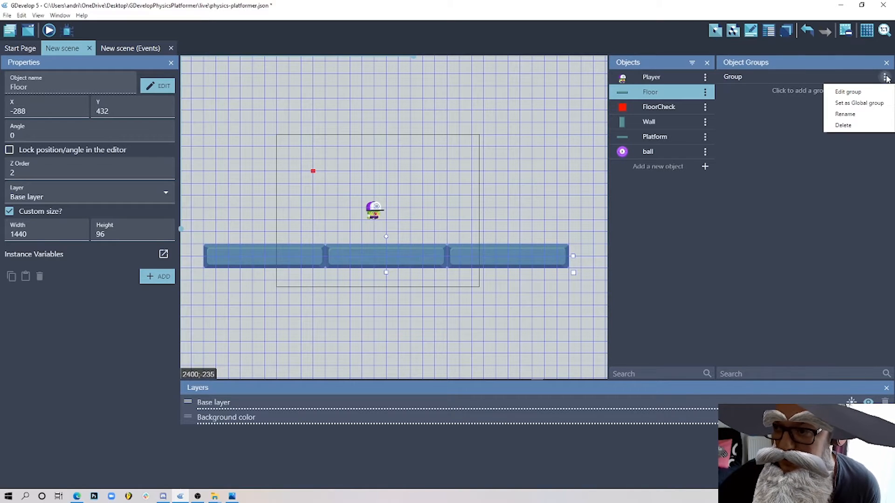
pyautogui.click(852, 114)
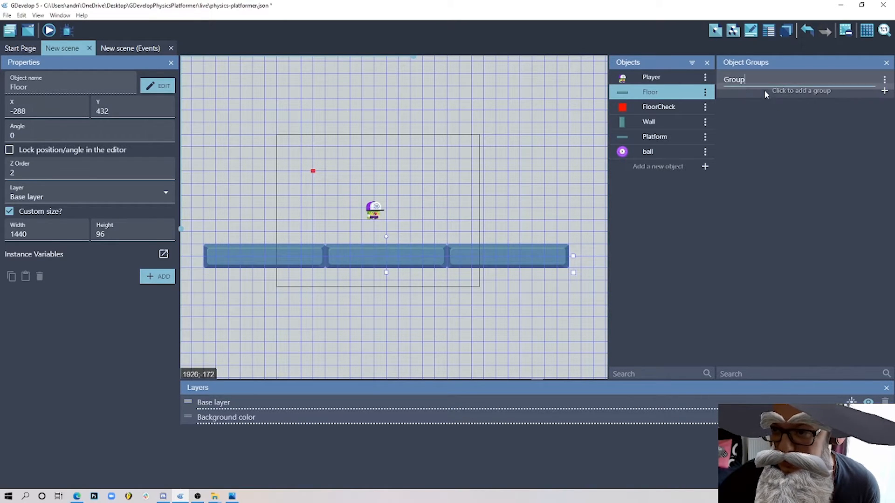
pyautogui.hotkey('shift', 'Left')
pyautogui.hotkey('shift', 'Left')
pyautogui.hotkey('shift', 'Left')
pyautogui.hotkey('shift', 'Left')
pyautogui.hotkey('shift', 'Left')
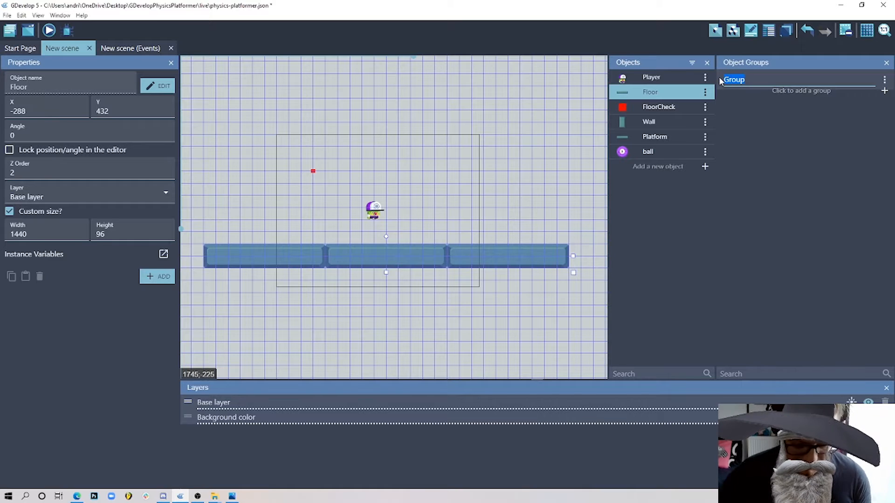
pyautogui.write('Solid')
pyautogui.press('Return')
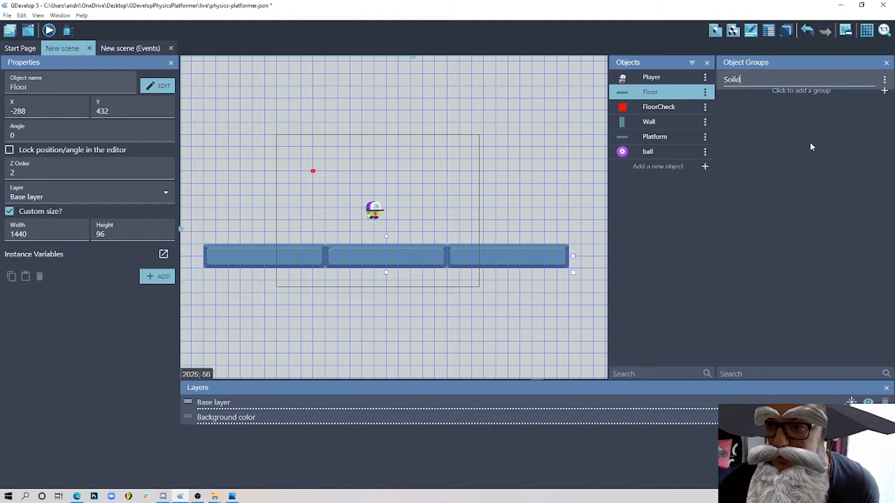
# Open the Solid group for editing and add the Floor and Wall objects to it.
pyautogui.click(840, 76)
pyautogui.click(355, 268)
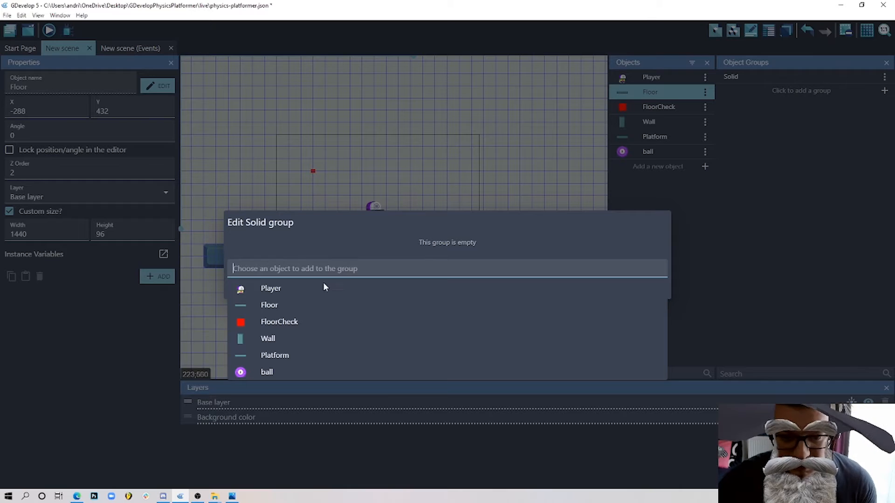
pyautogui.click(293, 302)
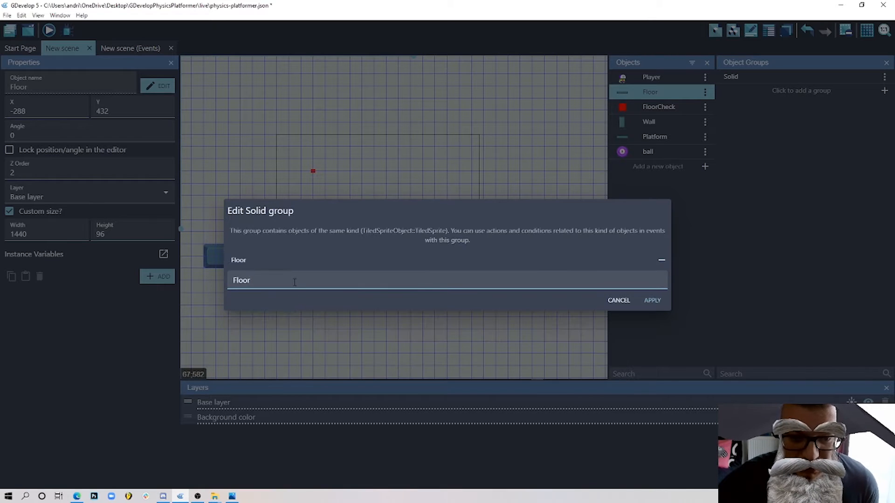
pyautogui.moveTo(295, 282); pyautogui.dragTo(207, 278)
pyautogui.press('BackSpace')
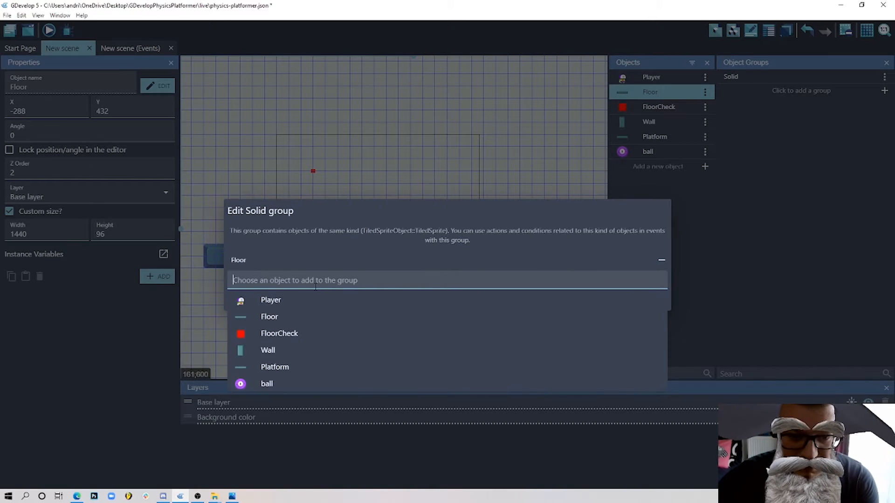
pyautogui.click(298, 350)
# Add the Platform and ball objects to the Solid group and apply the group changes.
pyautogui.moveTo(261, 280); pyautogui.dragTo(218, 281)
pyautogui.press('BackSpace')
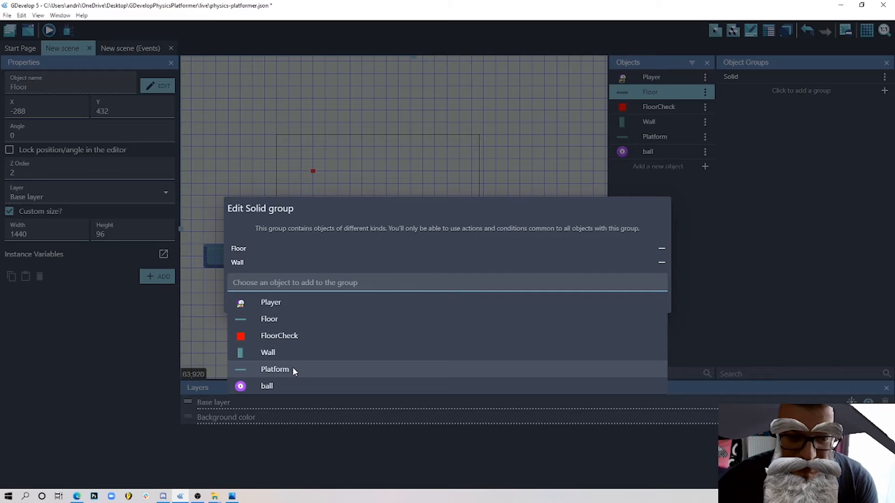
pyautogui.click(274, 369)
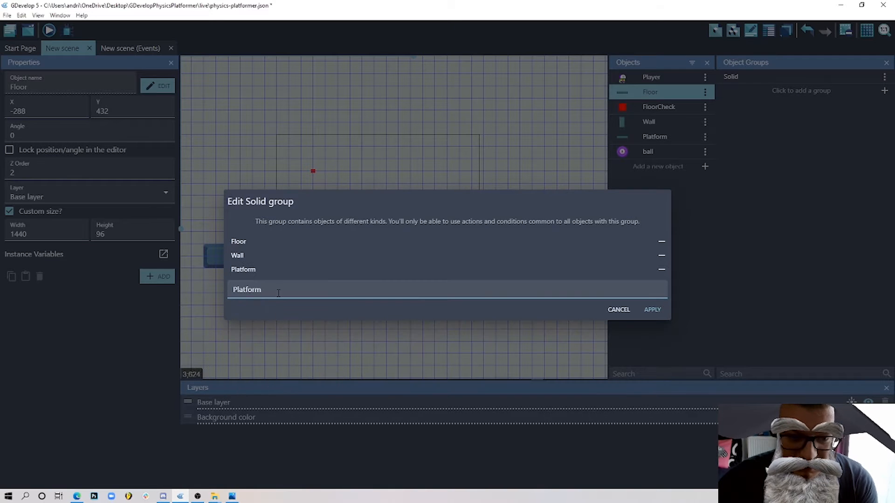
pyautogui.click(327, 292)
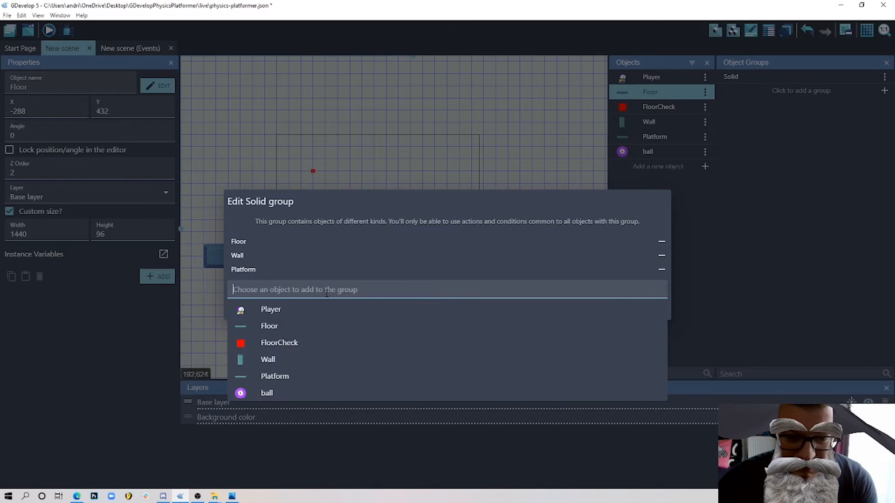
pyautogui.click(283, 392)
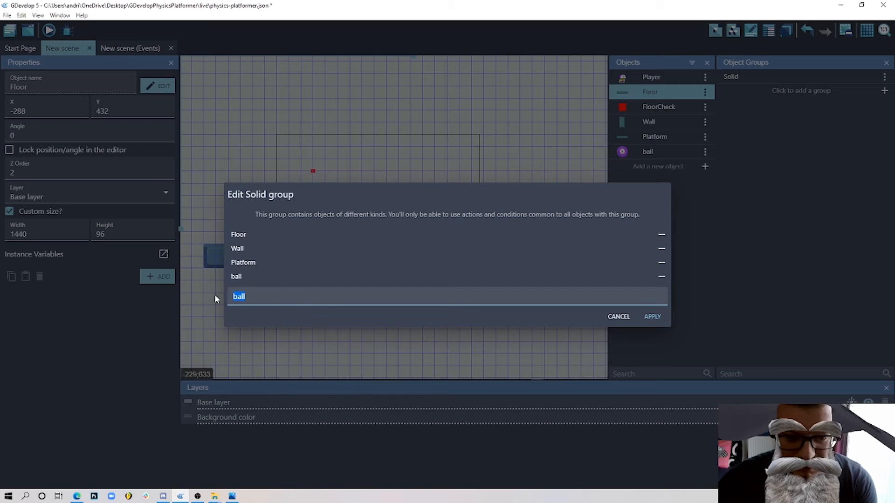
pyautogui.click(235, 296)
pyautogui.click(620, 256)
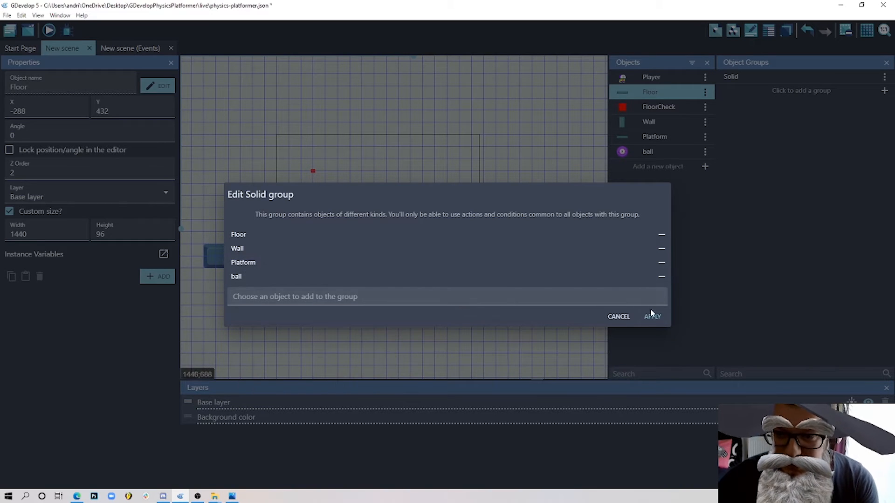
pyautogui.click(651, 315)
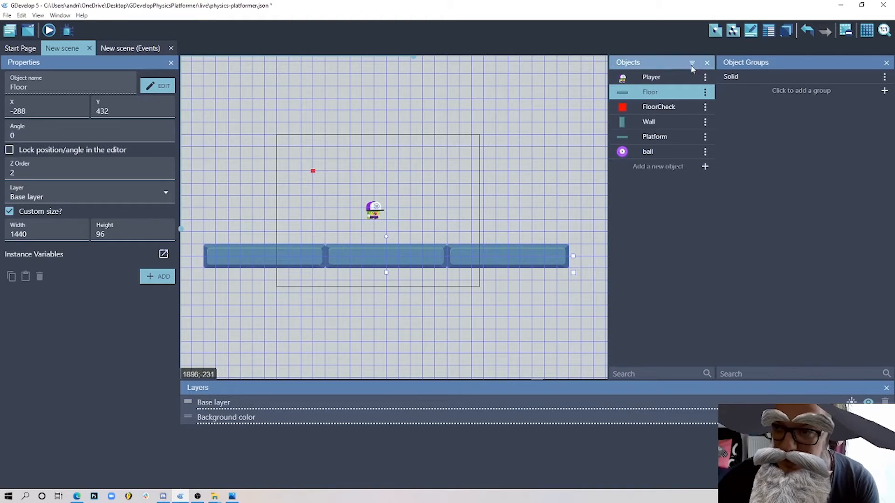
# Add an empty event to the scene's events above the Space key event and nest the Space event under it as a sub-event.
pyautogui.click(118, 49)
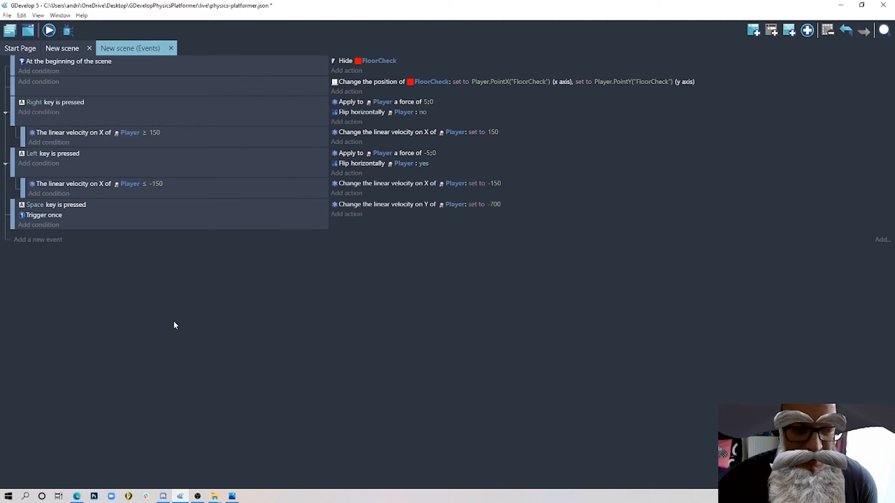
pyautogui.click(72, 48)
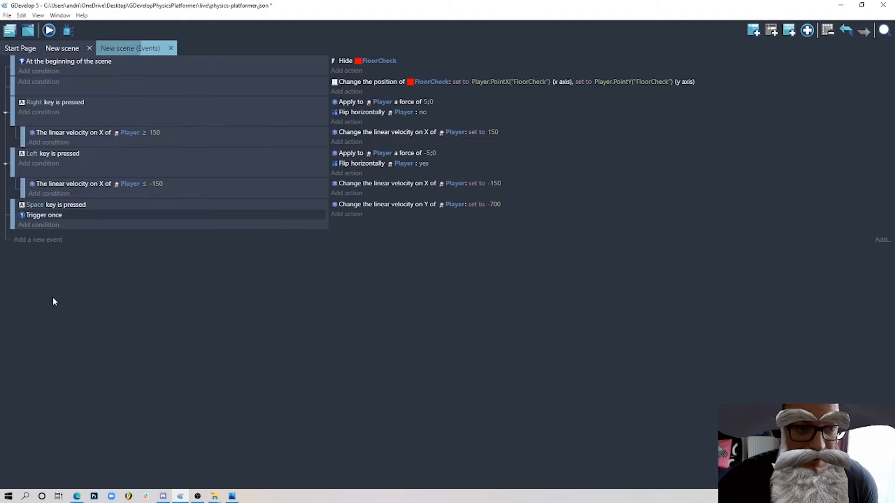
pyautogui.click(131, 49)
pyautogui.click(62, 226)
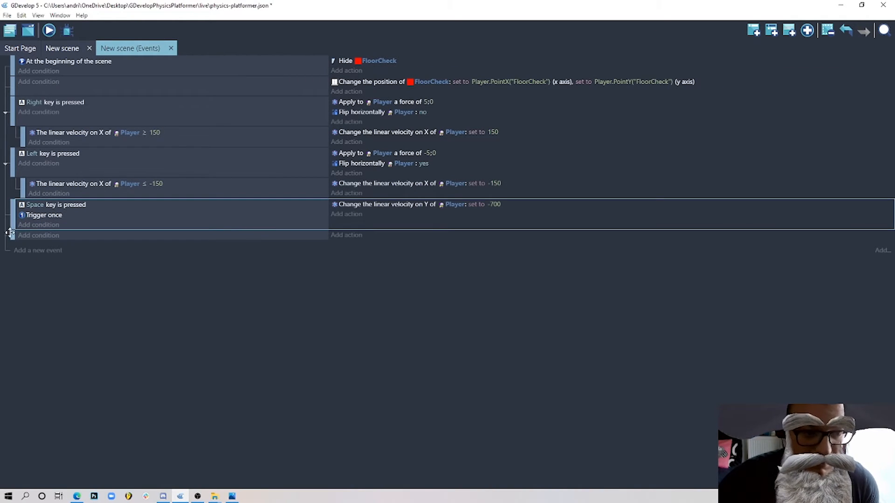
pyautogui.moveTo(13, 227); pyautogui.dragTo(11, 213)
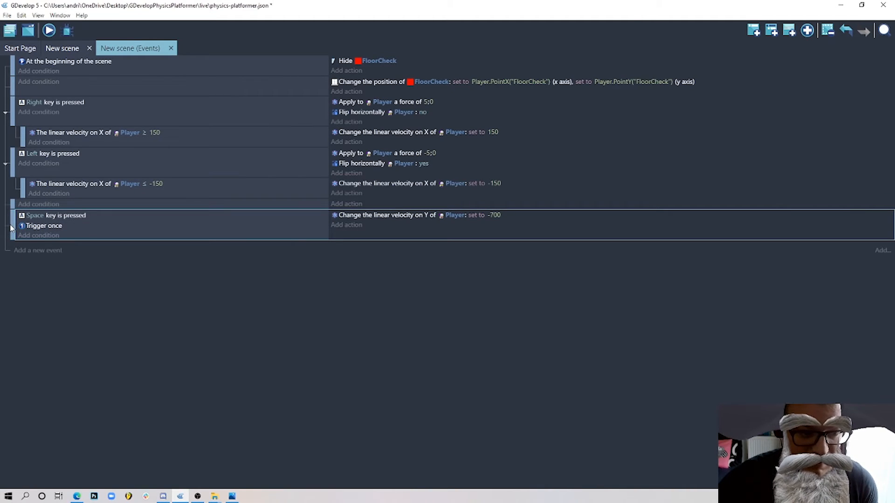
pyautogui.moveTo(13, 224); pyautogui.dragTo(60, 263)
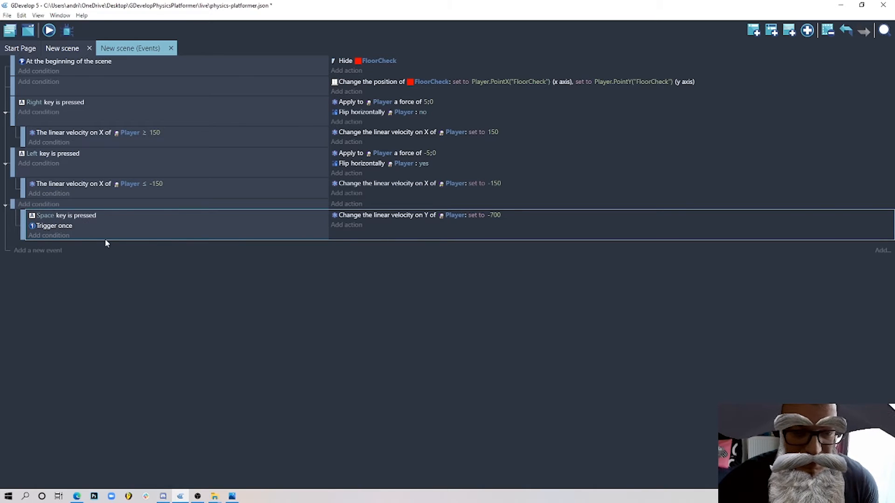
# Give the empty parent event a Physics2 Collision condition testing Player against the Solid group.
pyautogui.click(47, 205)
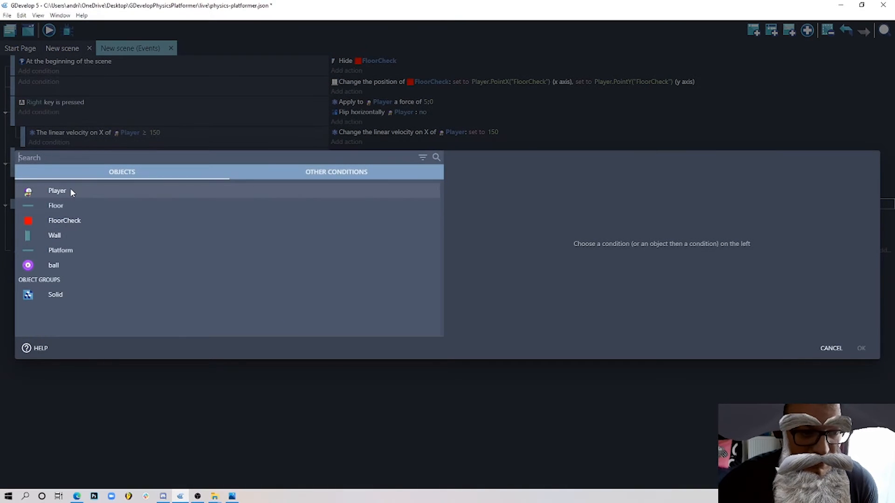
pyautogui.click(70, 189)
pyautogui.click(373, 61)
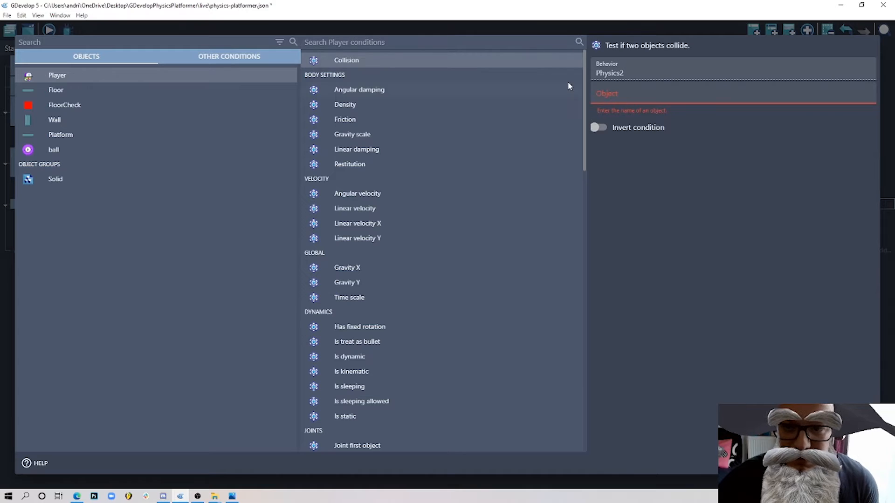
pyautogui.click(635, 89)
pyautogui.write('Solid')
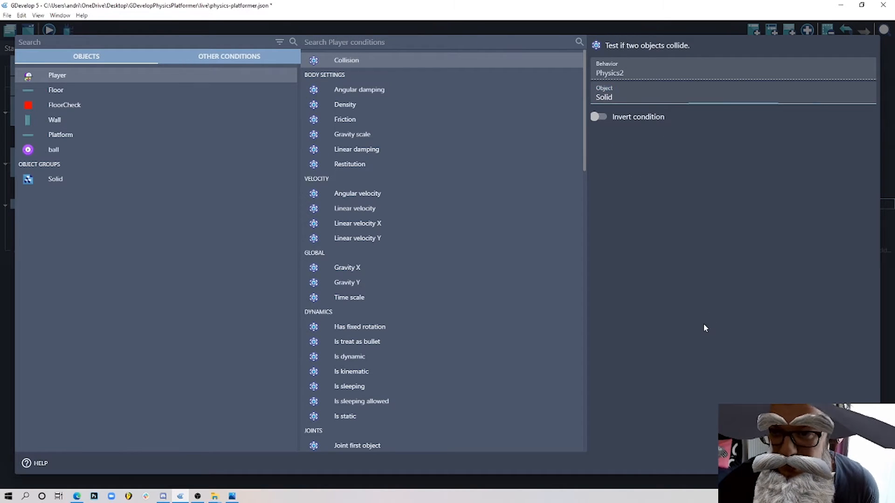
pyautogui.click(859, 463)
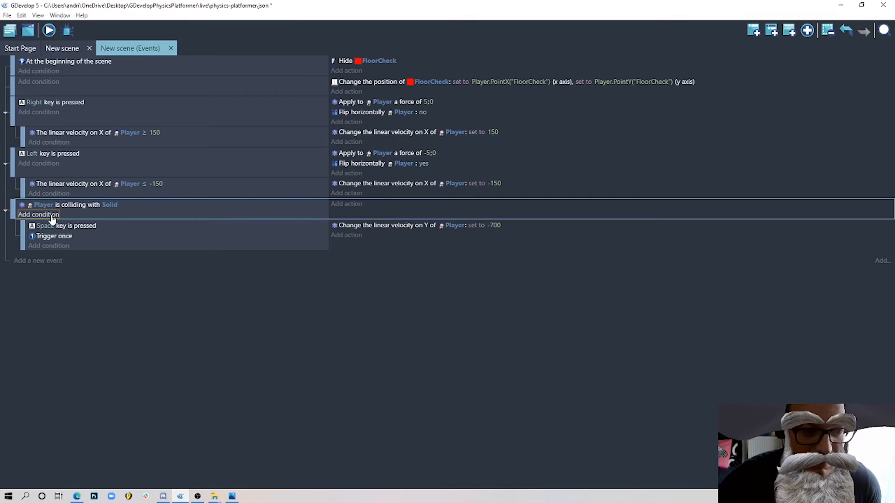
# Add a second condition to the parent event testing whether FloorCheck is in collision with the Solid group.
pyautogui.click(51, 217)
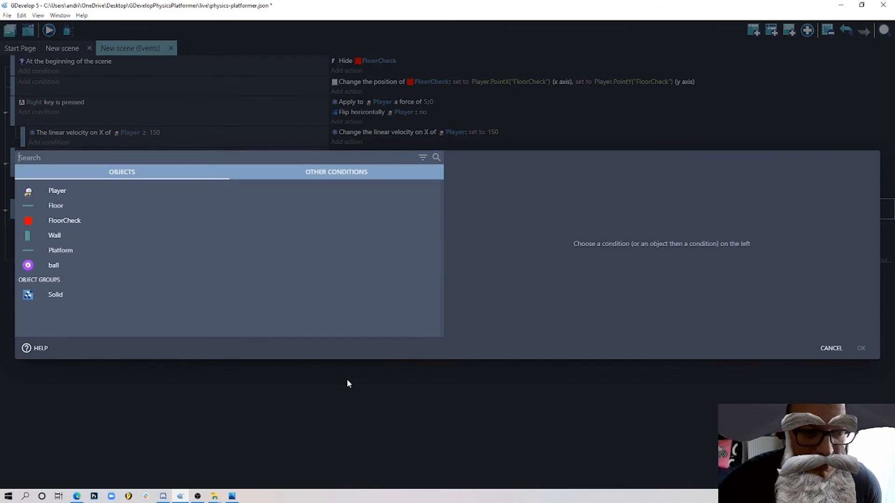
pyautogui.click(65, 220)
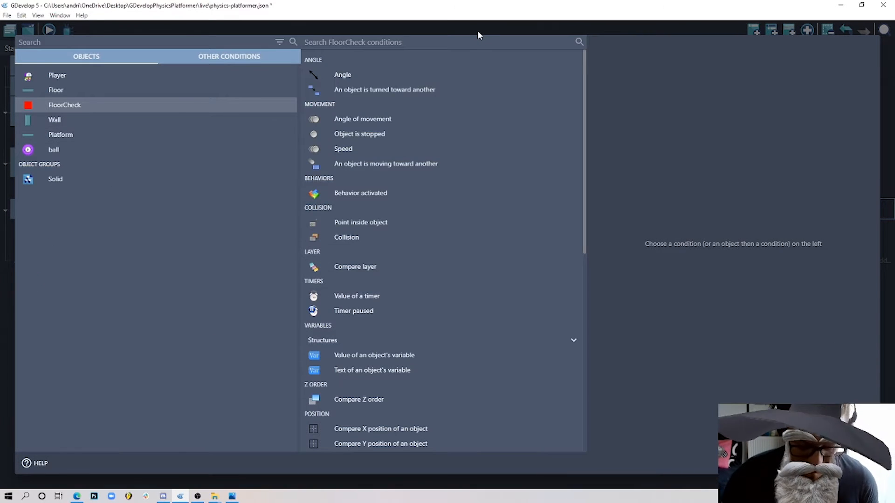
pyautogui.write('coll')
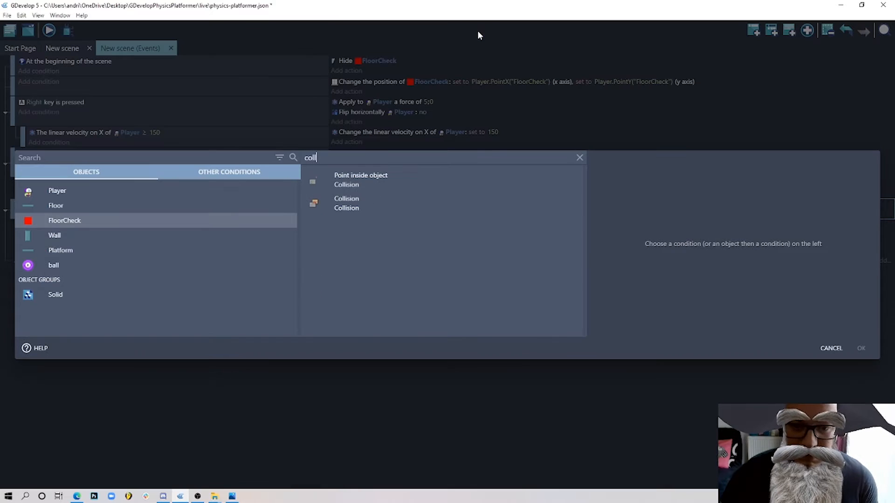
pyautogui.click(387, 202)
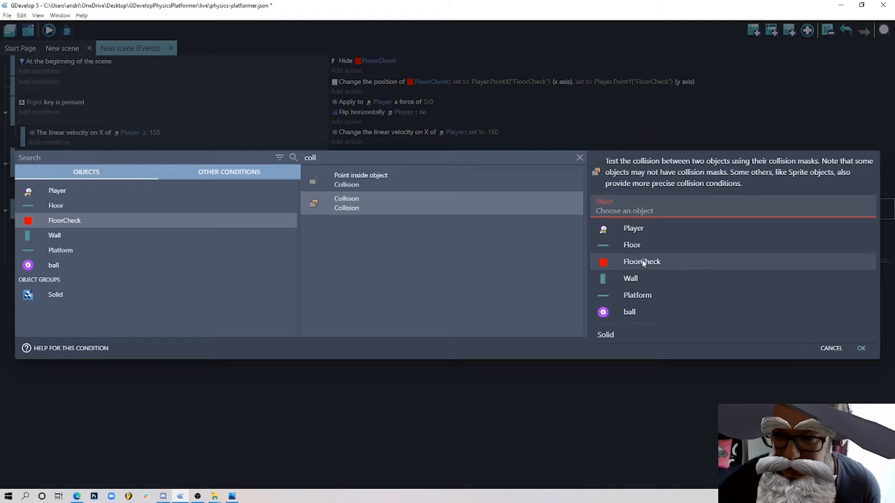
pyautogui.click(624, 335)
pyautogui.click(861, 349)
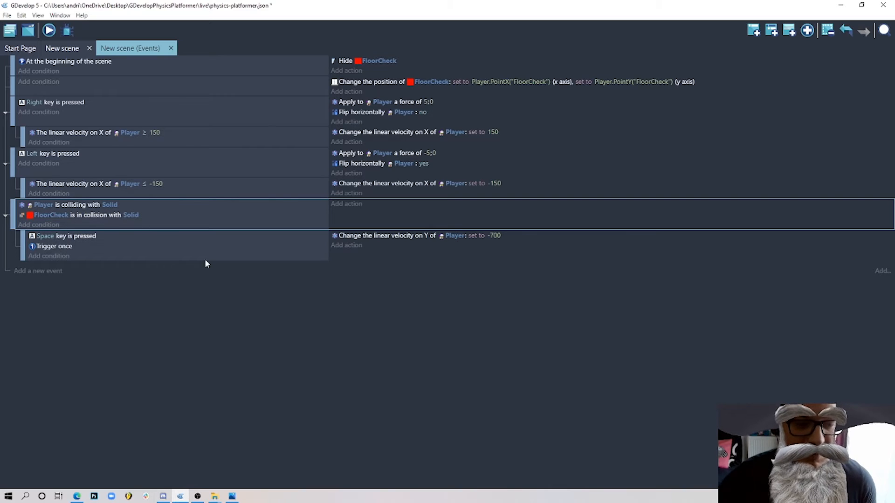
# Preview the scene and test the Player's jumping while moving right and left, pressing Space repeatedly to check the floor detection.
pyautogui.click(49, 30)
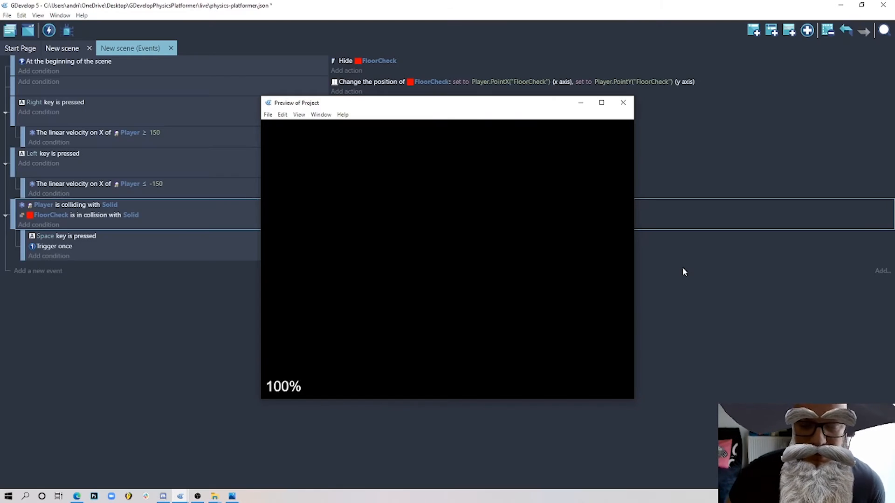
pyautogui.press('space')
pyautogui.press('Right')
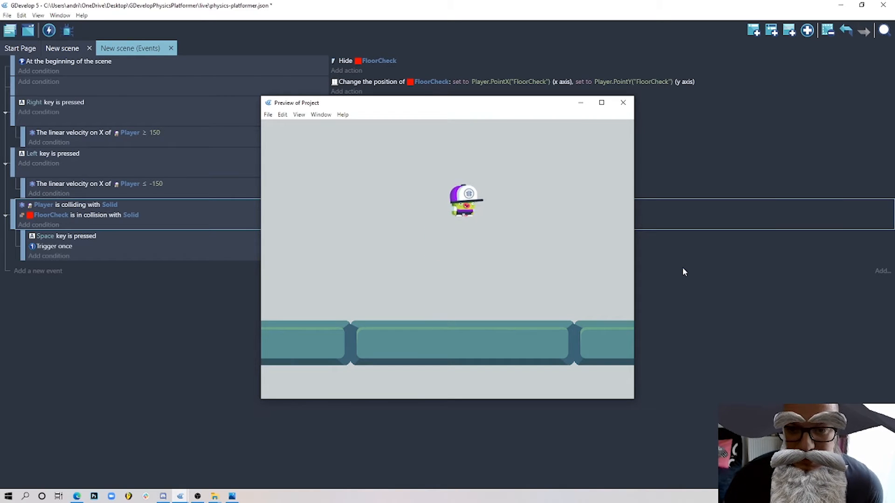
pyautogui.press('space')
pyautogui.press('Left')
pyautogui.press('space')
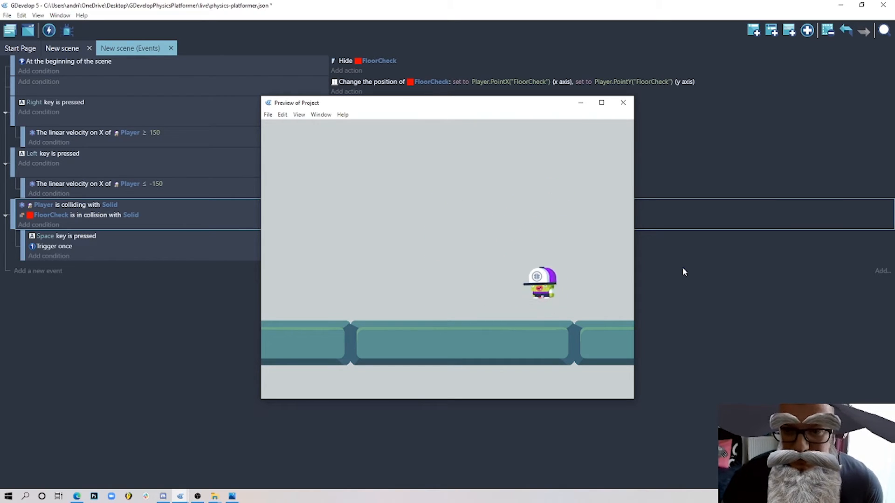
pyautogui.press('space')
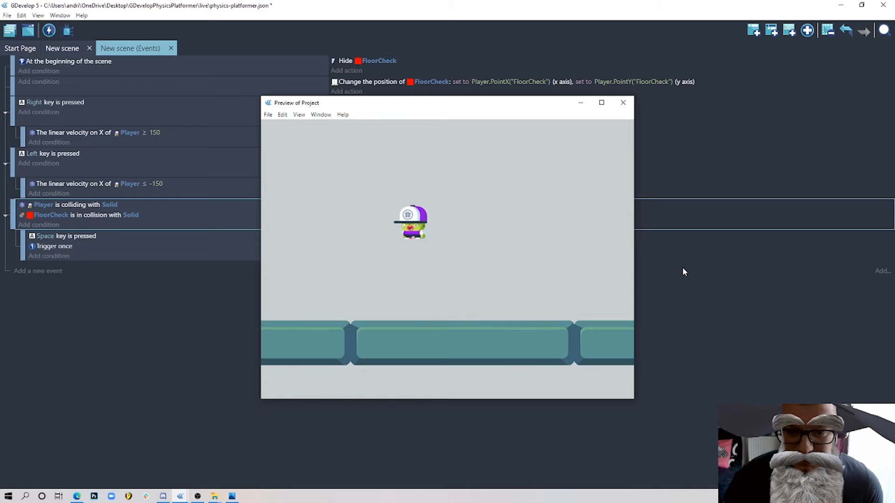
# Test moving the player right and jumping in the running preview, and close the preview.
pyautogui.press('Right')
pyautogui.press('space')
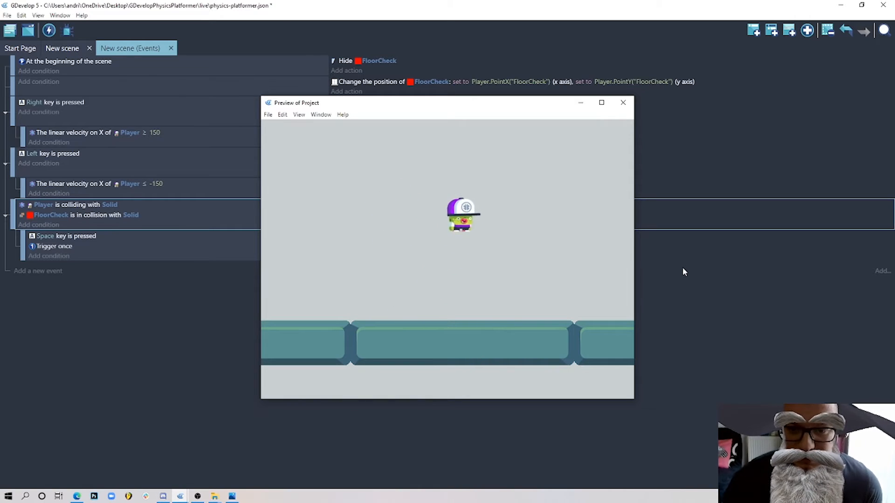
pyautogui.click(623, 103)
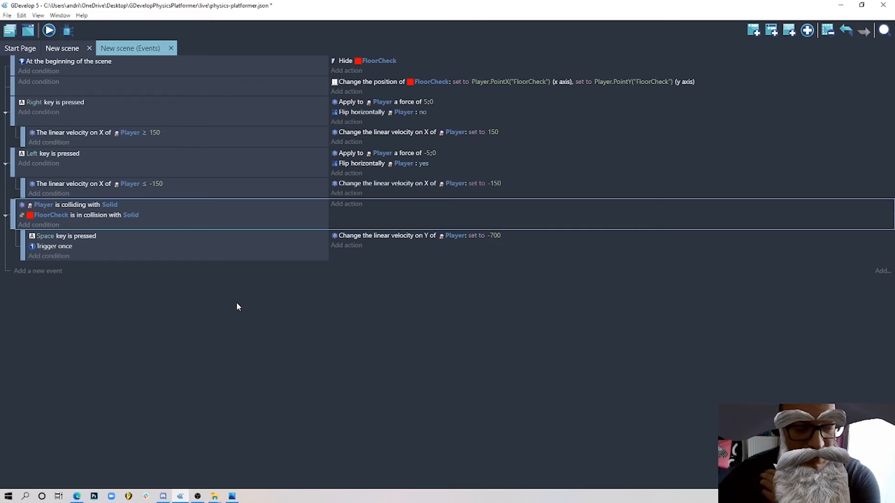
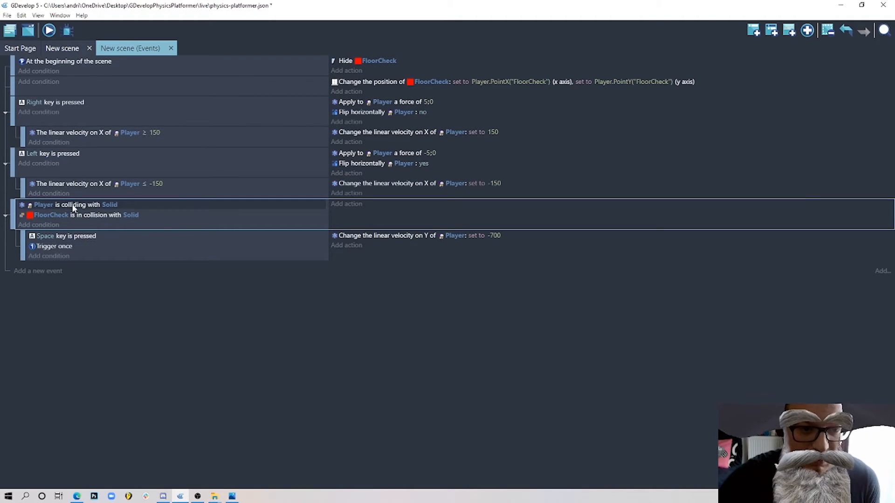
# Add a sub-event below the Space key event with the condition that the Player's linear velocity length is greater than 30.
pyautogui.click(124, 259)
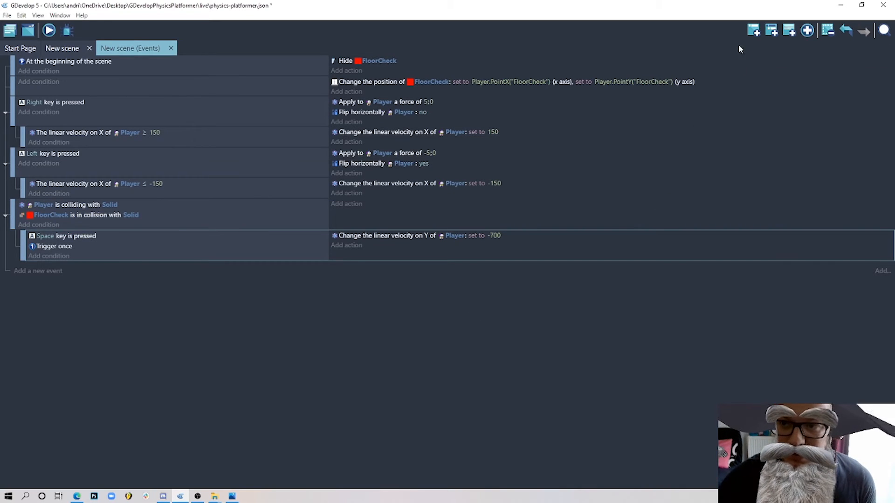
pyautogui.click(753, 30)
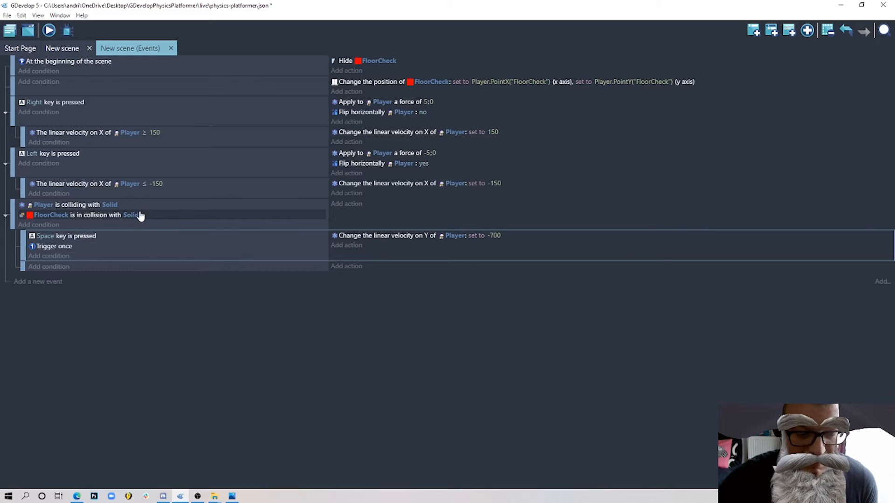
pyautogui.click(59, 268)
pyautogui.click(89, 193)
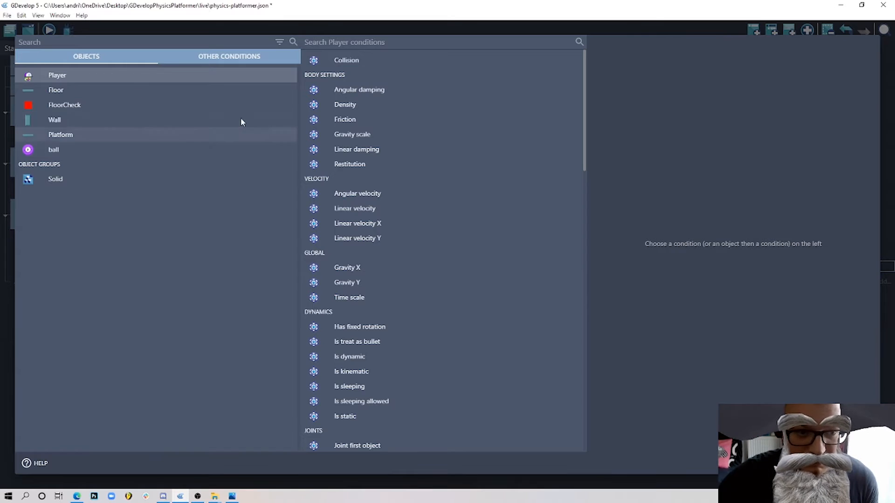
pyautogui.click(378, 208)
pyautogui.click(634, 98)
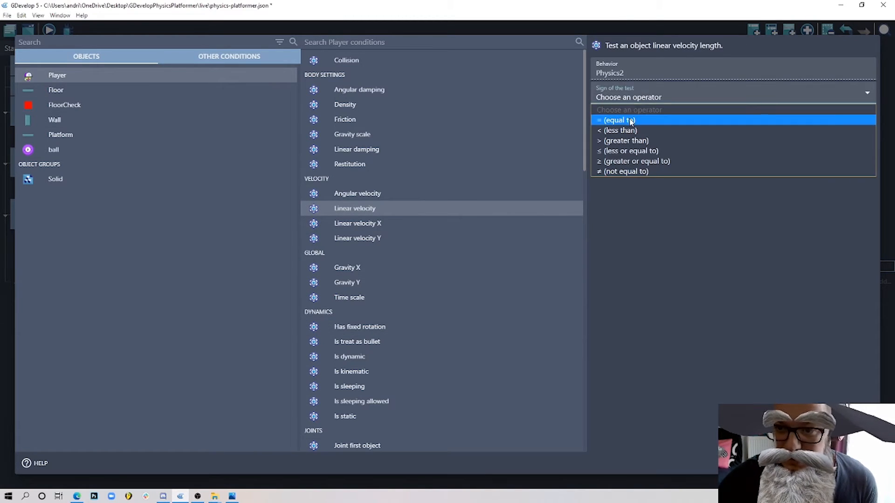
pyautogui.click(624, 120)
pyautogui.click(625, 121)
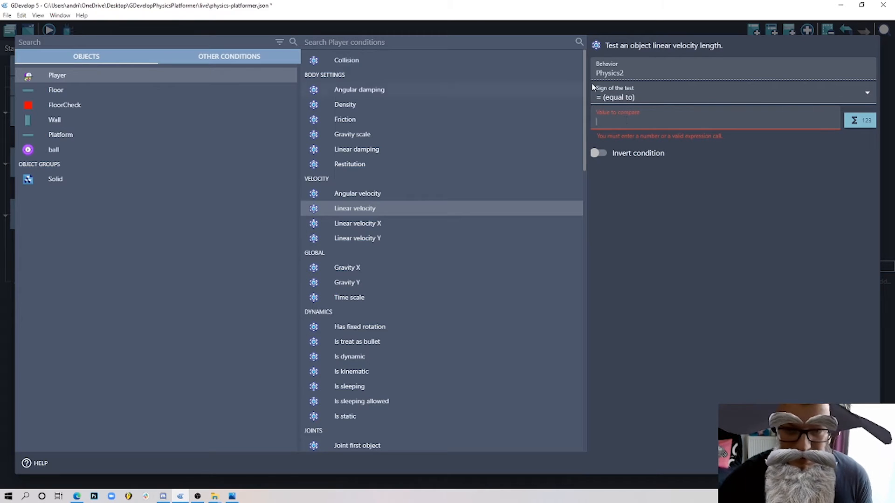
pyautogui.click(636, 97)
pyautogui.click(626, 130)
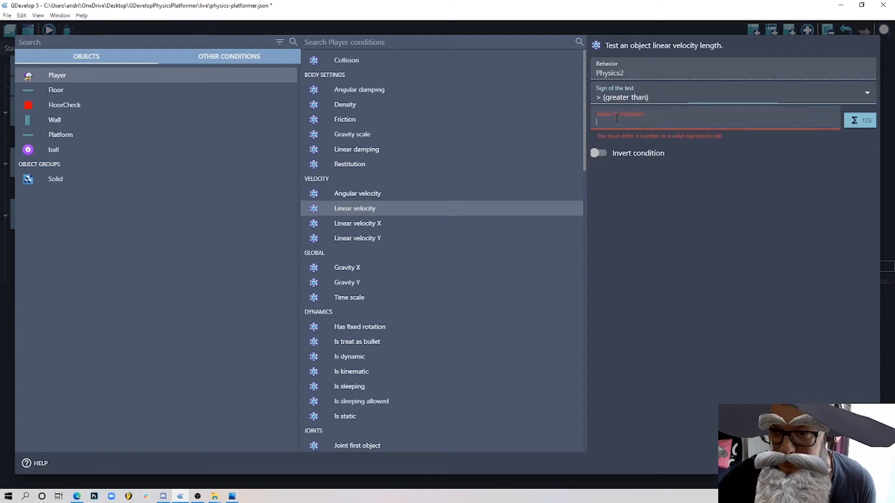
pyautogui.click(617, 120)
pyautogui.write('30')
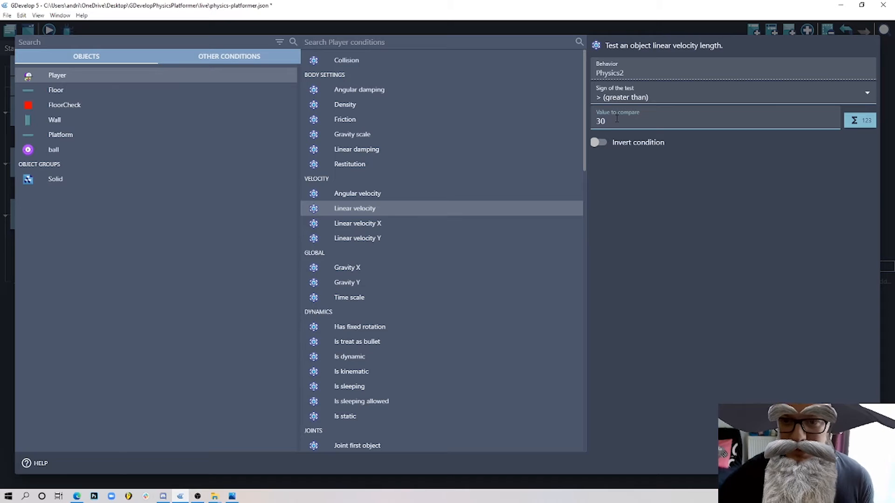
pyautogui.click(861, 463)
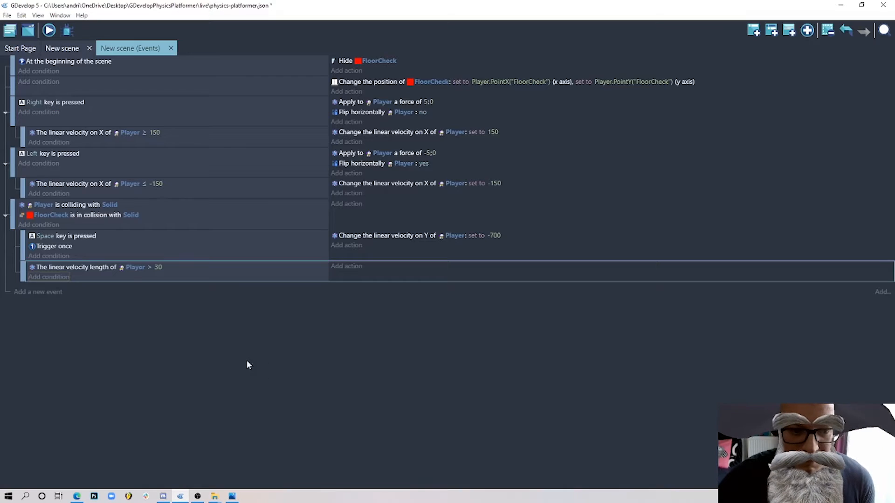
# Add an action to the velocity sub-event that sets the Player's animation number to 1.
pyautogui.click(346, 266)
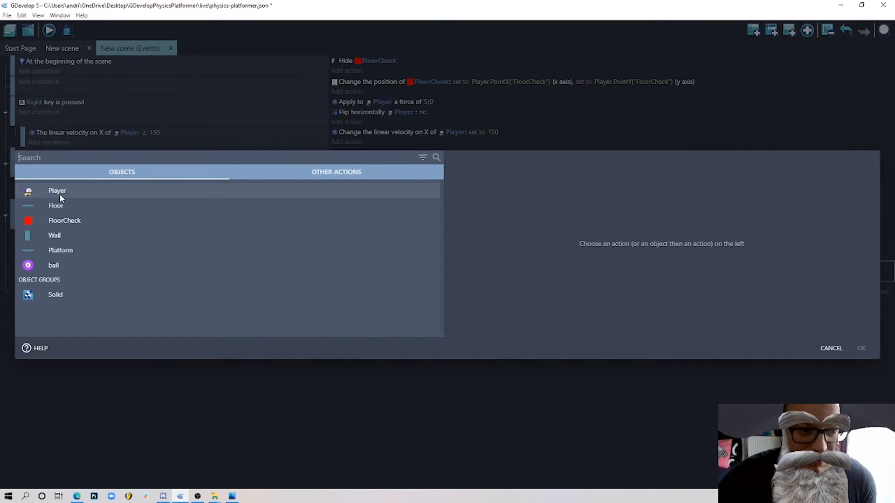
pyautogui.click(60, 194)
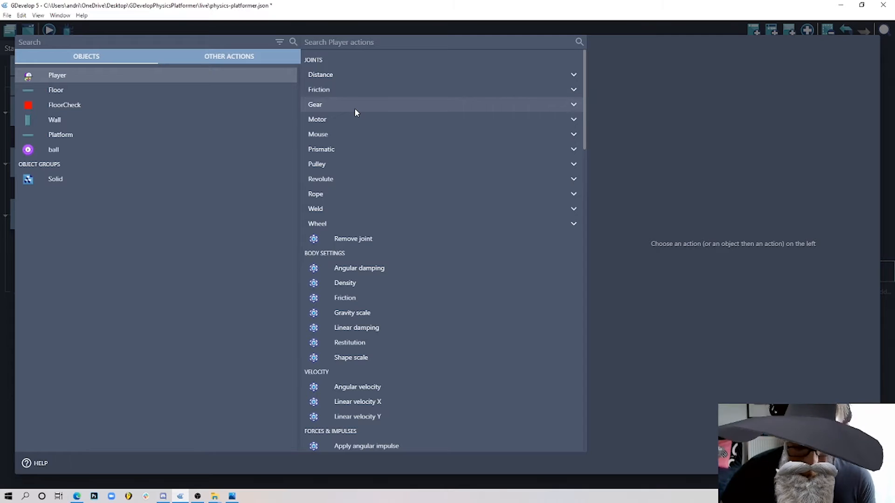
pyautogui.write('anim')
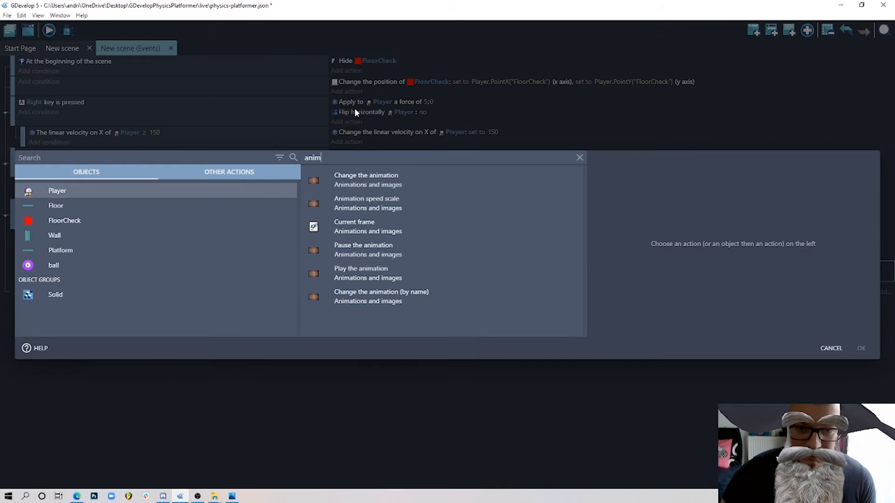
pyautogui.click(401, 176)
pyautogui.click(653, 199)
pyautogui.click(637, 223)
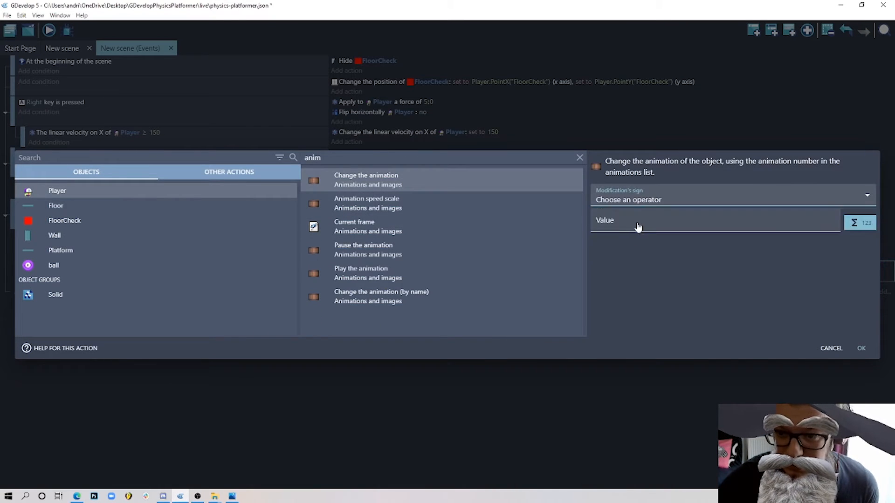
pyautogui.write('1')
pyautogui.click(861, 348)
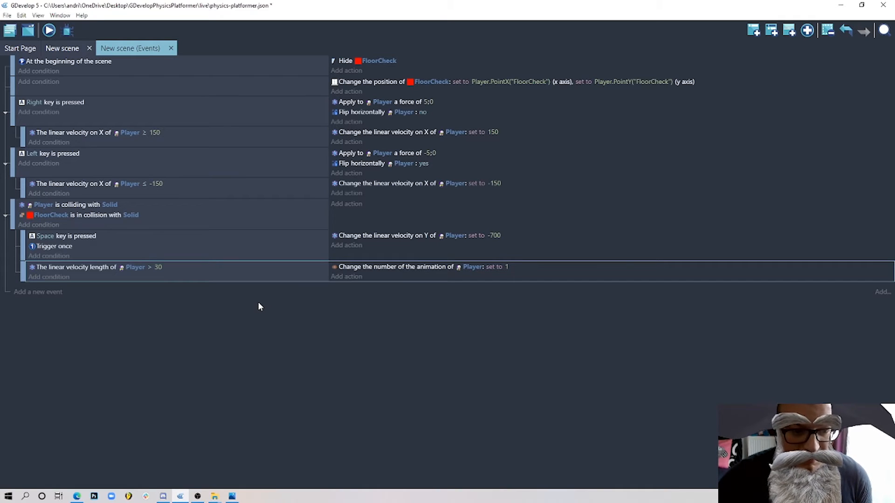
# Duplicate the velocity sub-event and set the copy's condition to a Player linear velocity length less than 120.
pyautogui.hotkey('ctrl', 'c')
pyautogui.hotkey('ctrl', 'v')
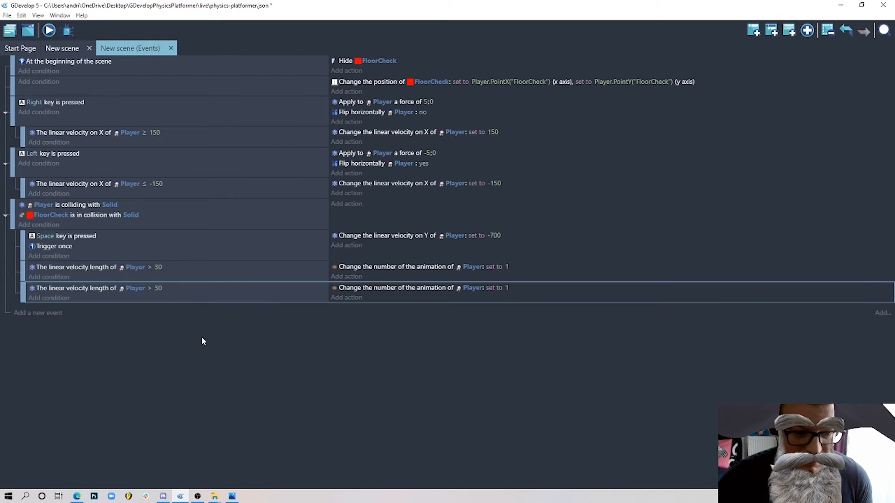
pyautogui.doubleClick(181, 290)
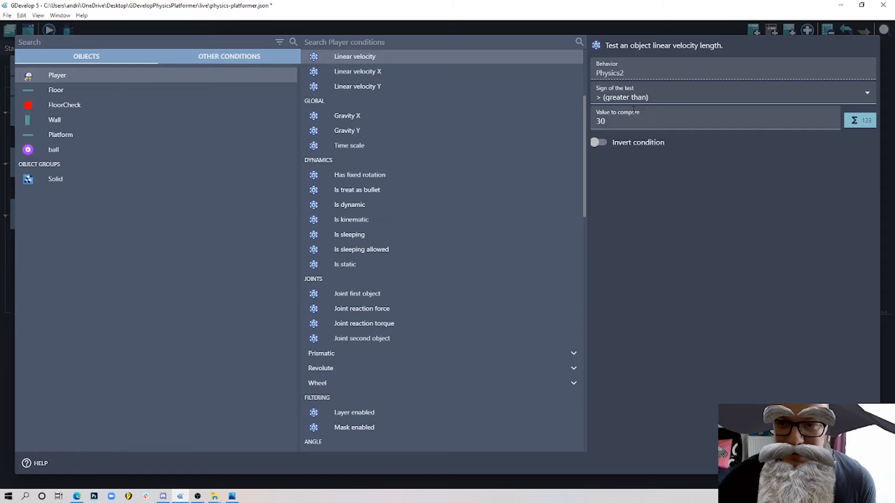
pyautogui.click(635, 99)
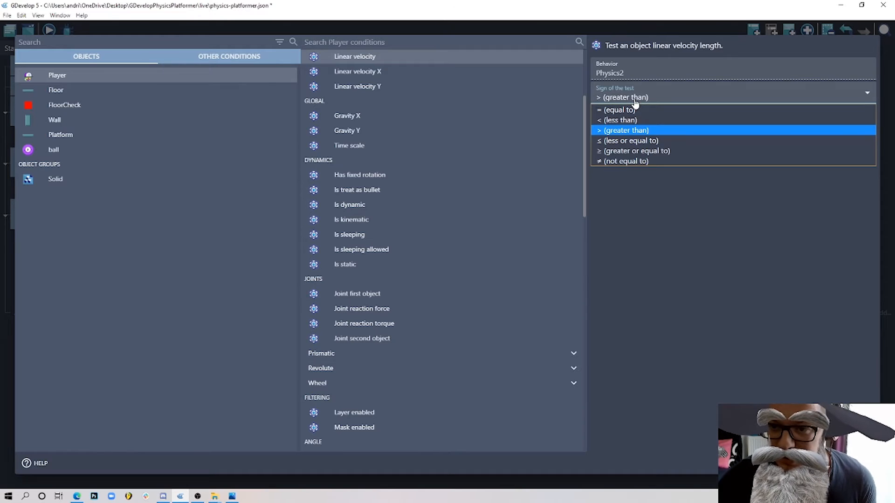
pyautogui.click(633, 120)
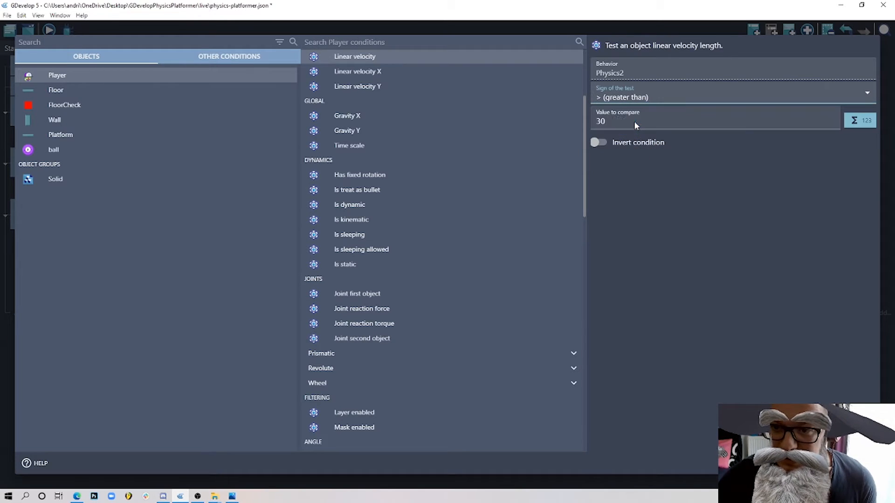
pyautogui.doubleClick(609, 122)
pyautogui.write('120')
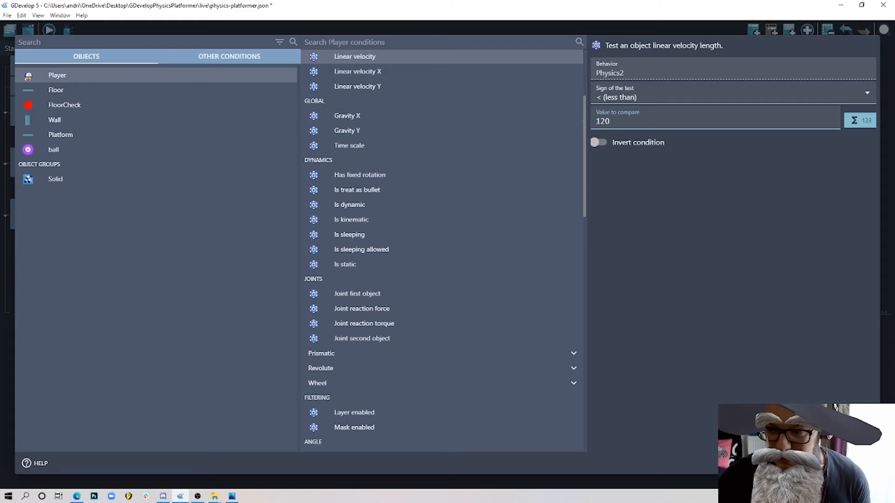
pyautogui.press('Return')
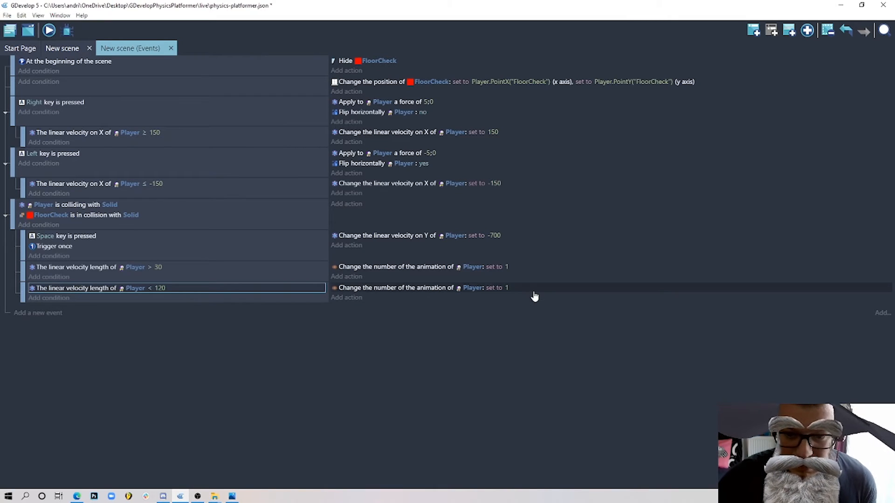
# Set the Player's animation number to 0 in the duplicated sub-event's action.
pyautogui.click(508, 287)
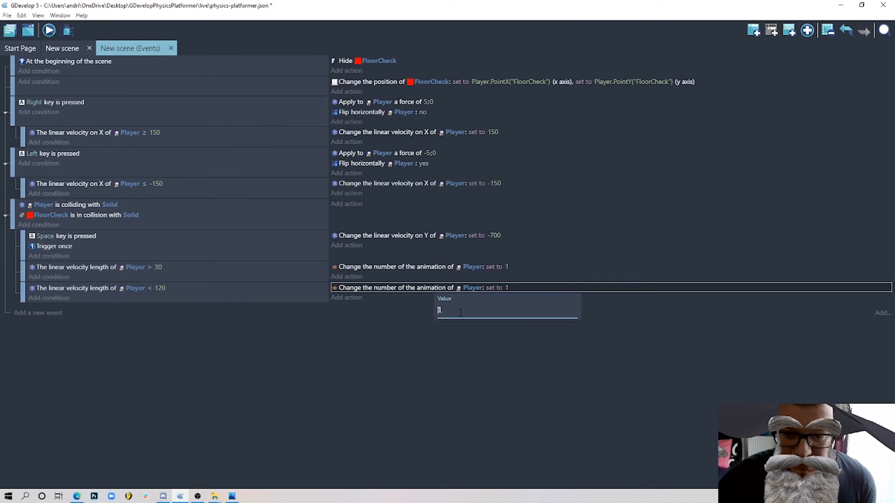
pyautogui.click(423, 312)
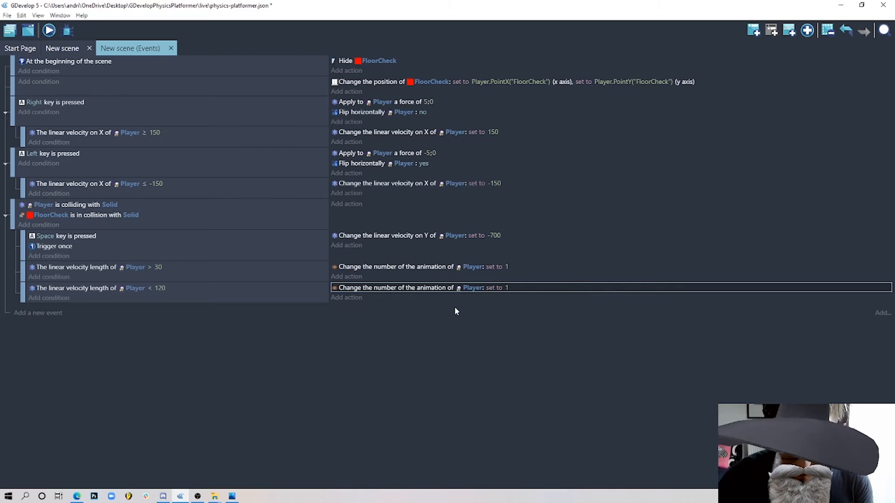
pyautogui.doubleClick(506, 287)
pyautogui.doubleClick(598, 108)
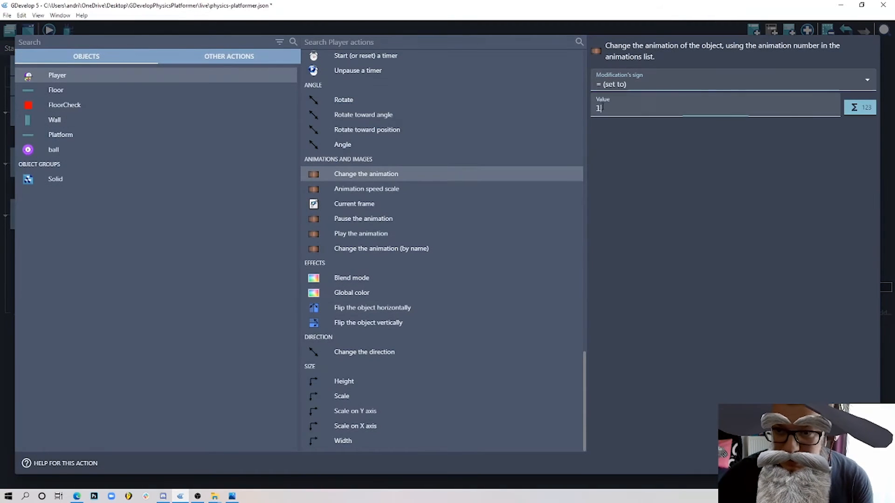
pyautogui.write('0')
pyautogui.press('Return')
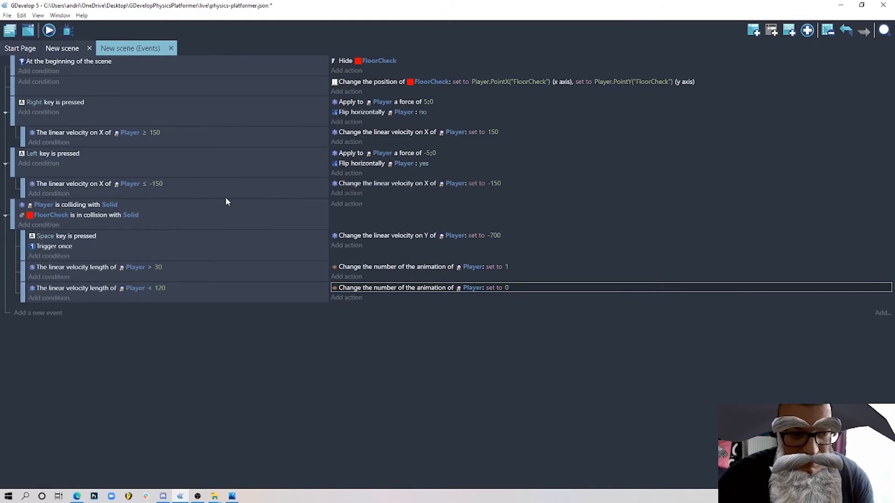
# Preview the scene twice, moving the player left and right to check the animation switching, and close each preview.
pyautogui.click(49, 31)
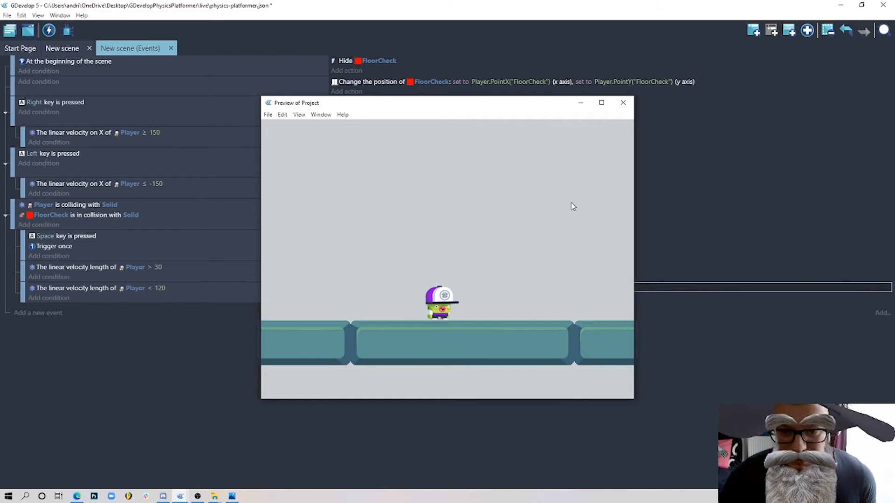
pyautogui.press('Left')
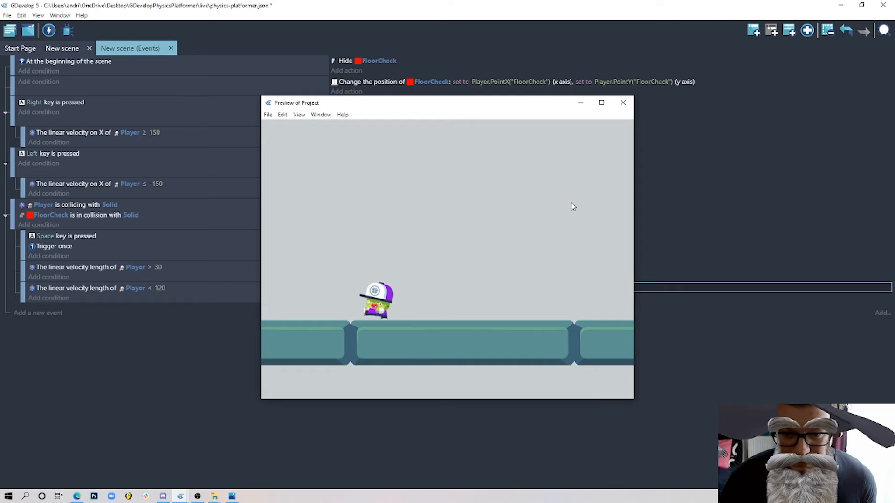
pyautogui.press('Right')
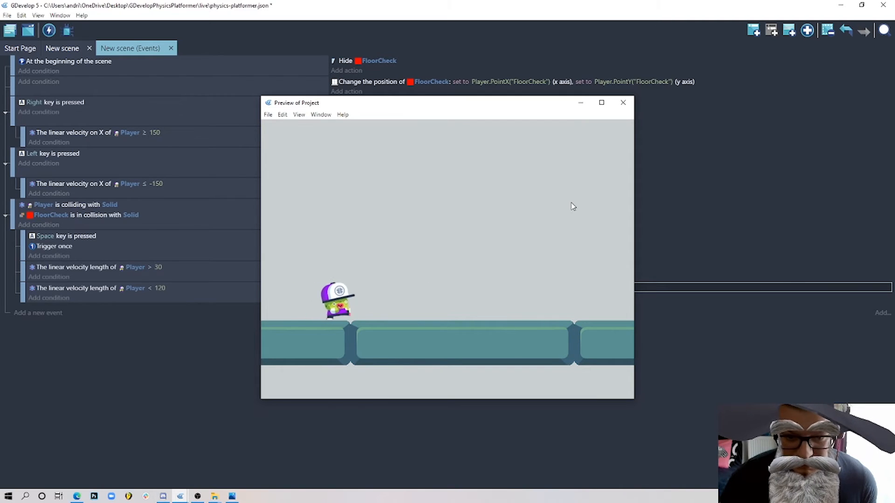
pyautogui.press('Right')
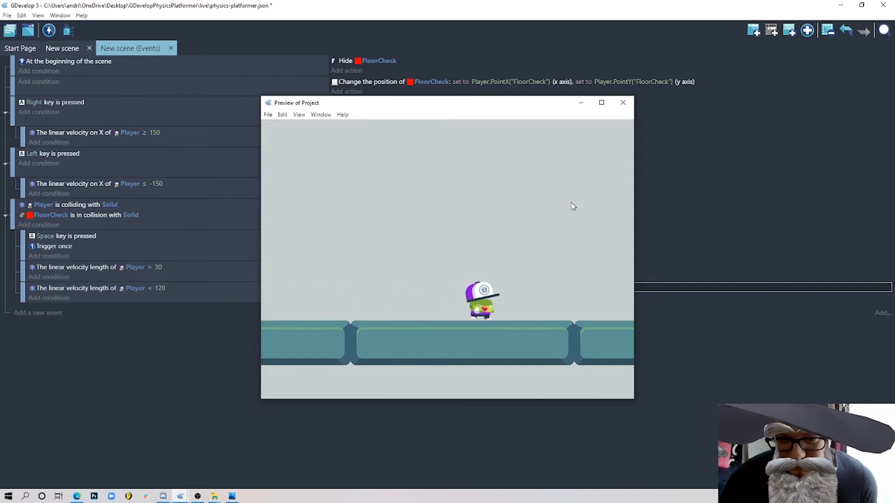
pyautogui.click(623, 103)
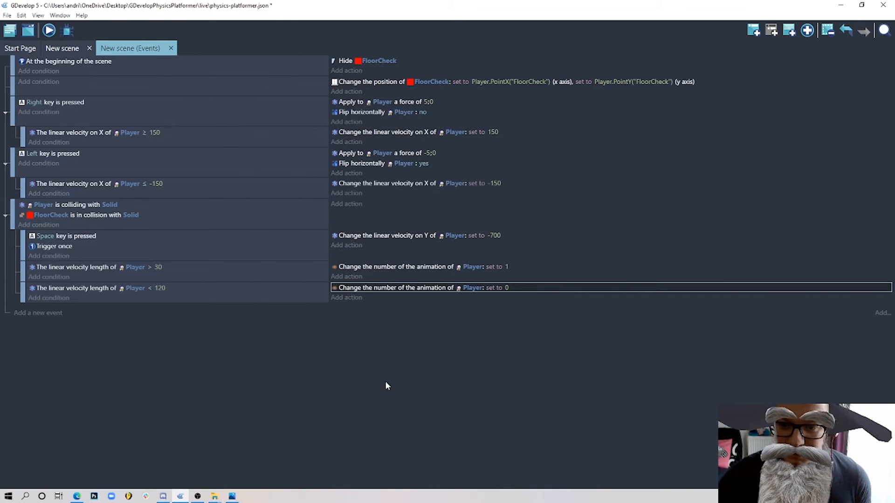
pyautogui.click(49, 31)
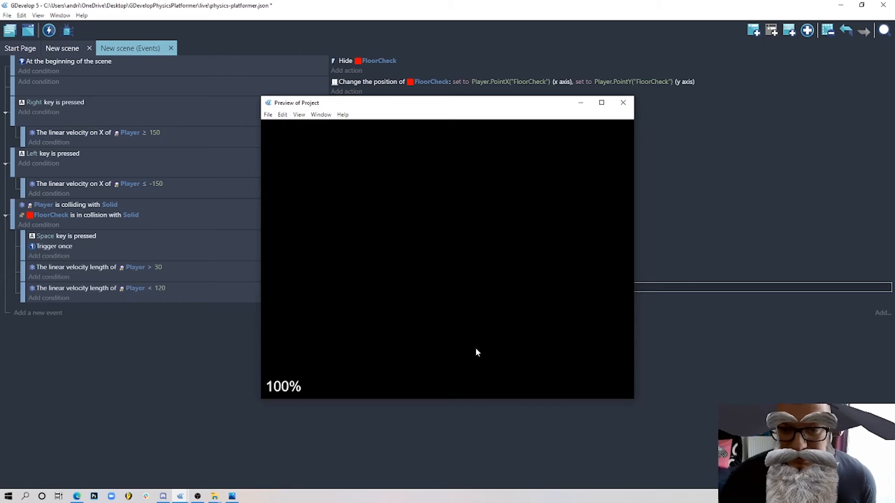
pyautogui.press('Right')
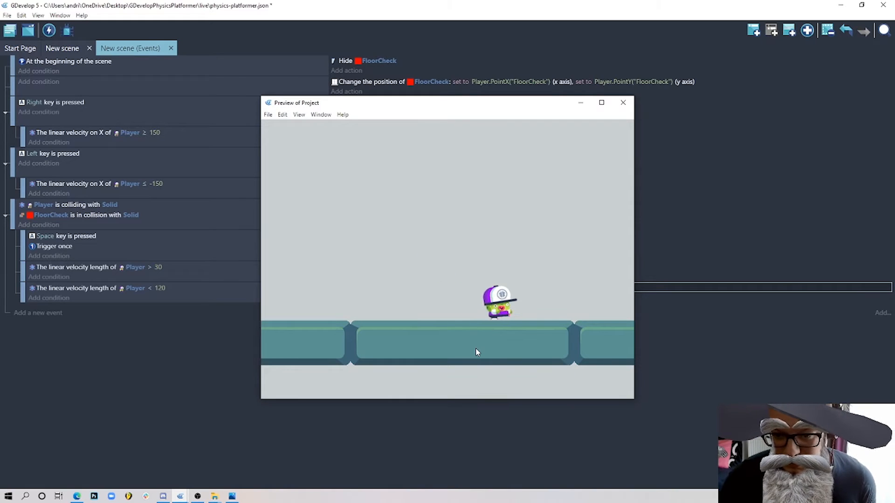
pyautogui.press('Left')
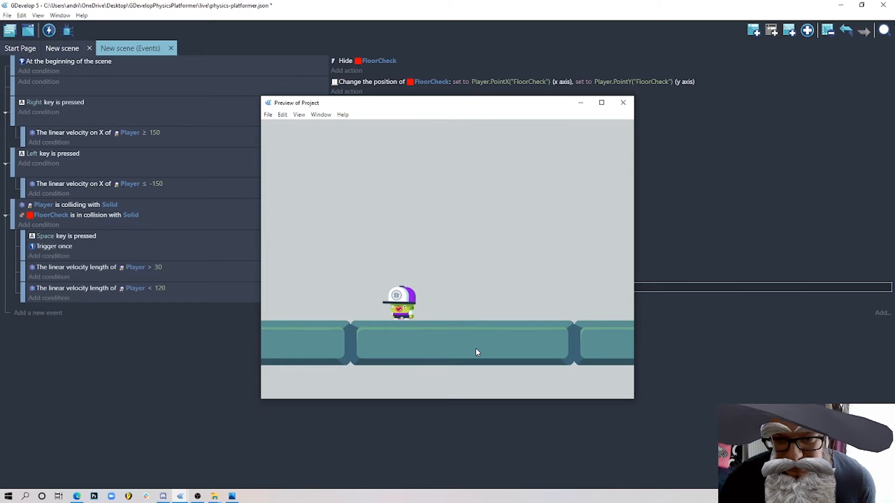
pyautogui.click(622, 103)
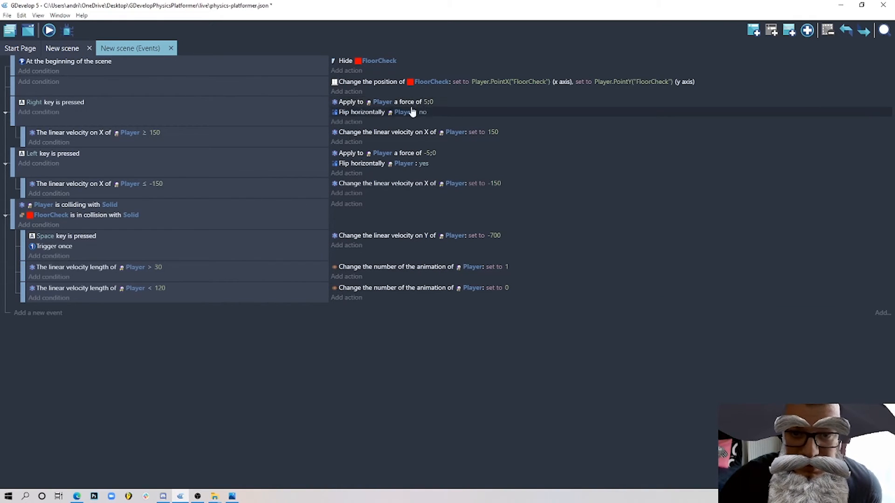
# Set the Player's X force to 15 in the Right key event and to -15 in the Left key event.
pyautogui.click(426, 102)
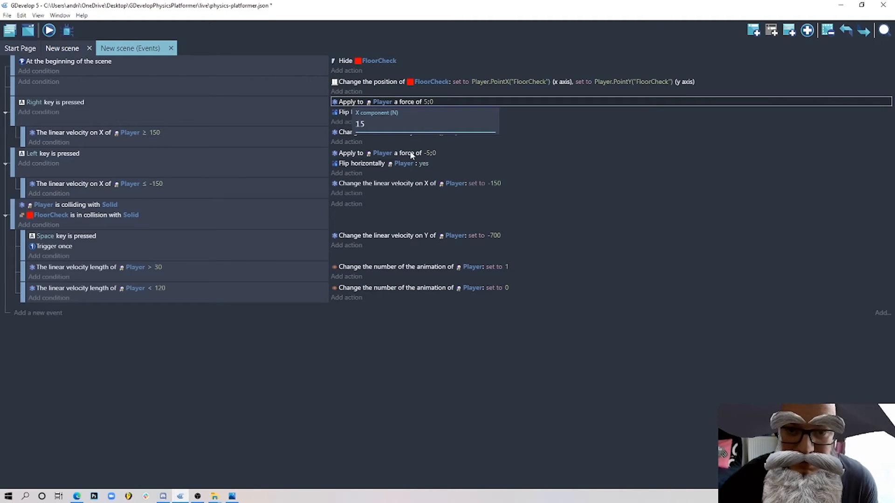
pyautogui.write('15')
pyautogui.press('Return')
pyautogui.click(428, 153)
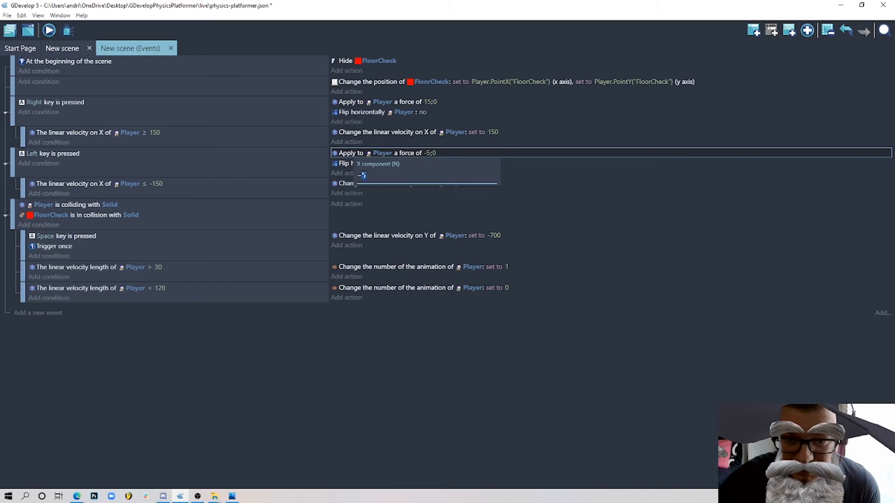
pyautogui.write('-15')
pyautogui.press('Return')
# Preview the scene, run the player left and right with jumps to test the stronger forces, and close the preview.
pyautogui.click(67, 33)
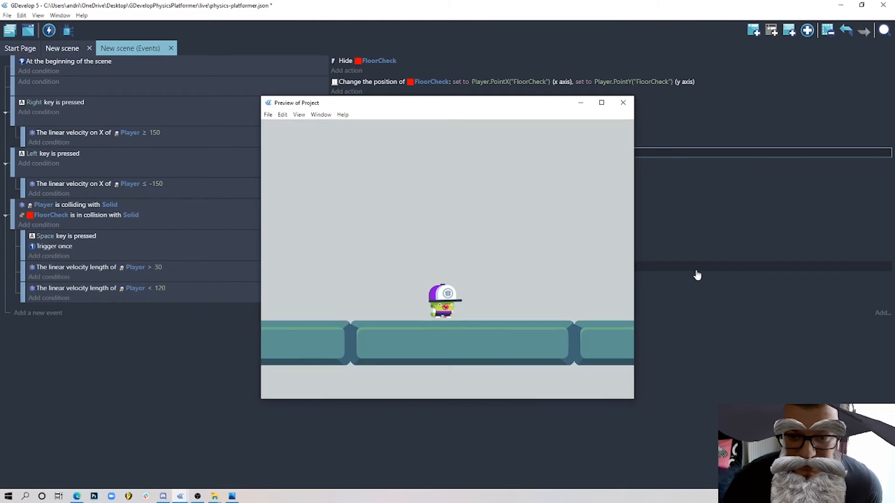
pyautogui.press('Left')
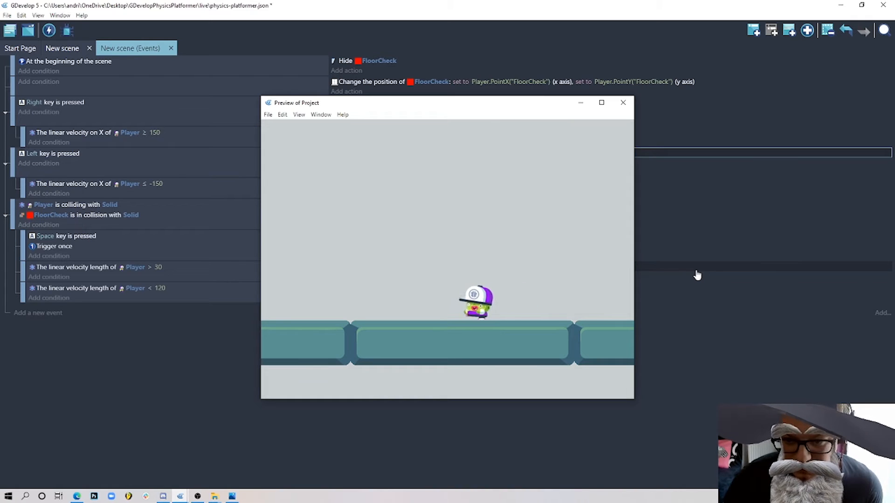
pyautogui.press('Right')
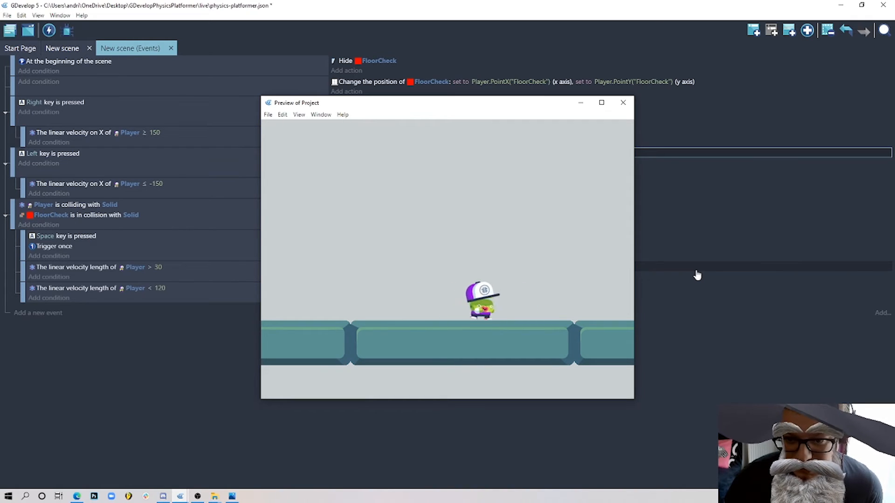
pyautogui.press('Left')
pyautogui.press('Right')
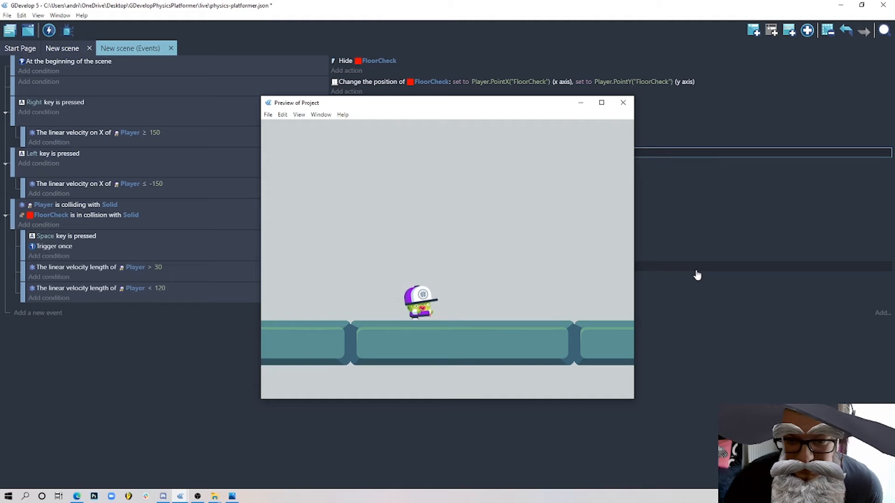
pyautogui.press('Left')
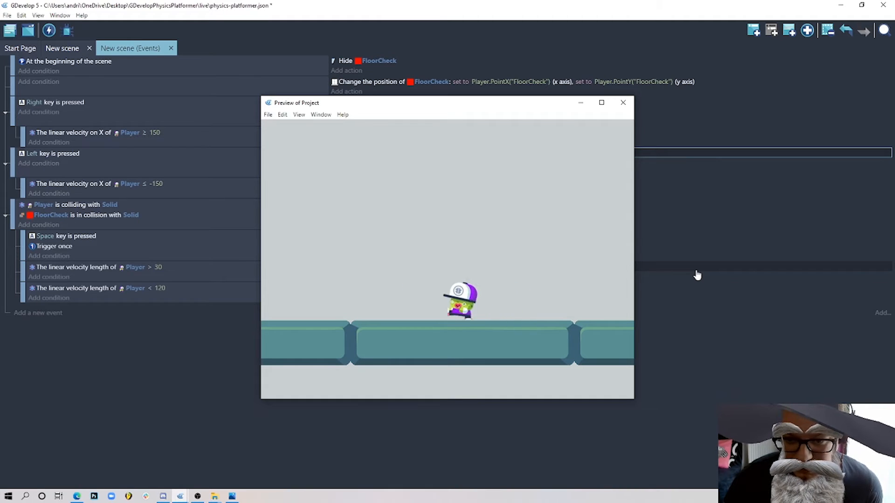
pyautogui.press('Right')
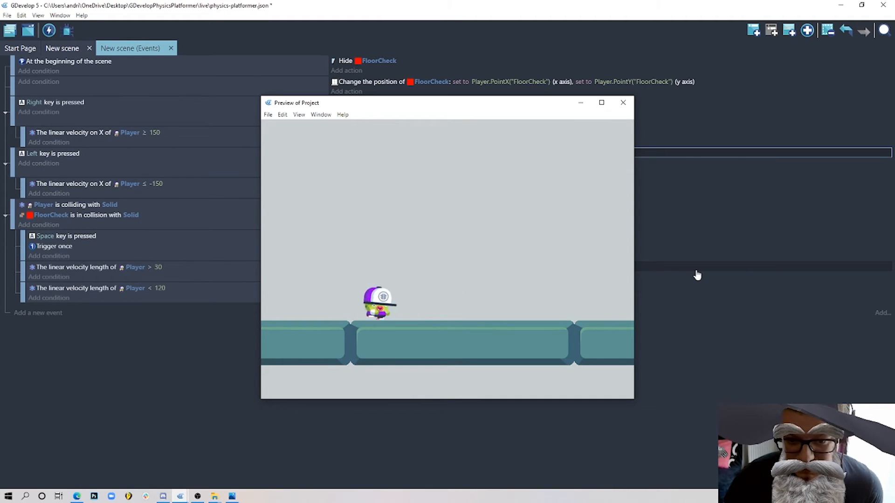
pyautogui.press('space')
pyautogui.press('Left')
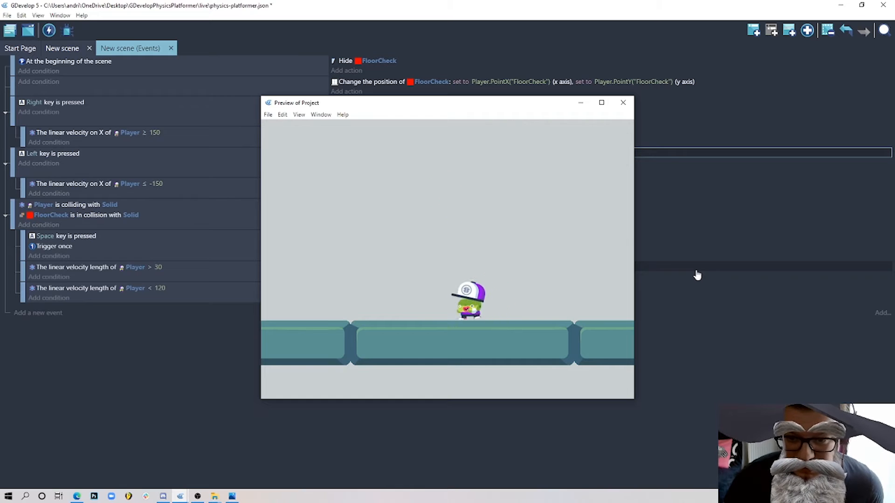
pyautogui.press('space')
pyautogui.press('Right')
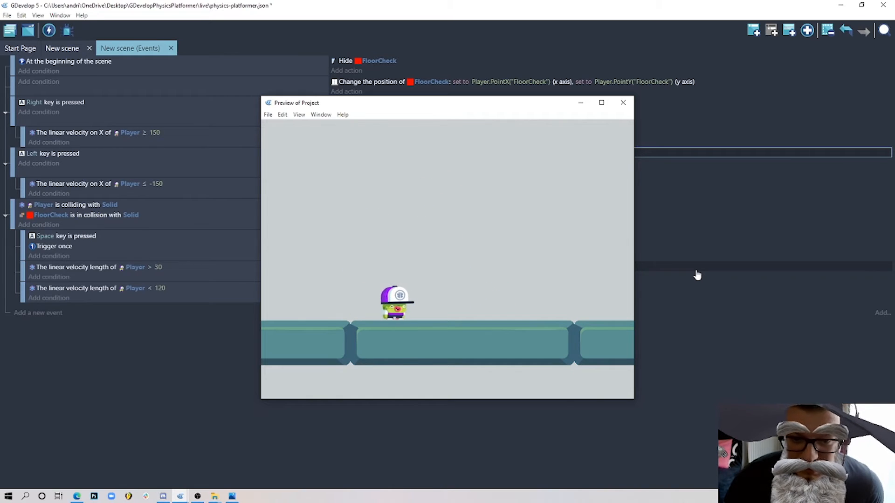
pyautogui.click(623, 103)
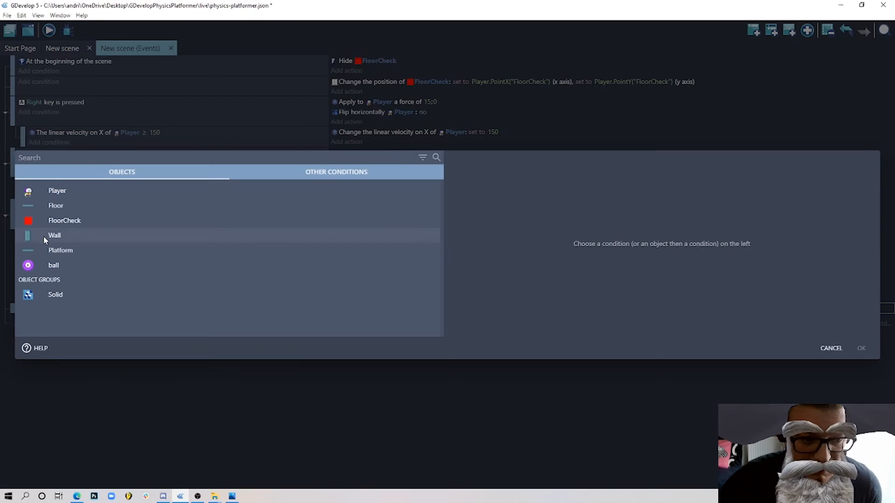
# Add a new event at the end with an inverted condition checking that FloorCheck is in collision with Solid.
pyautogui.click(438, 220)
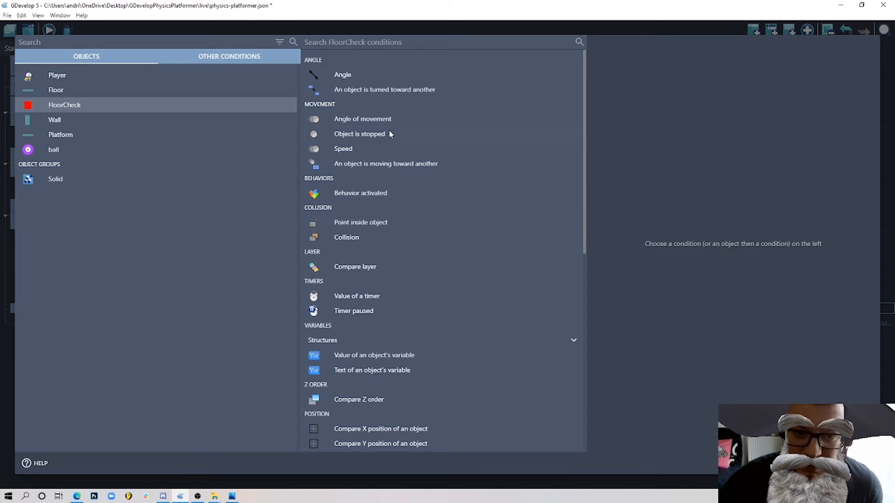
pyautogui.write('coll')
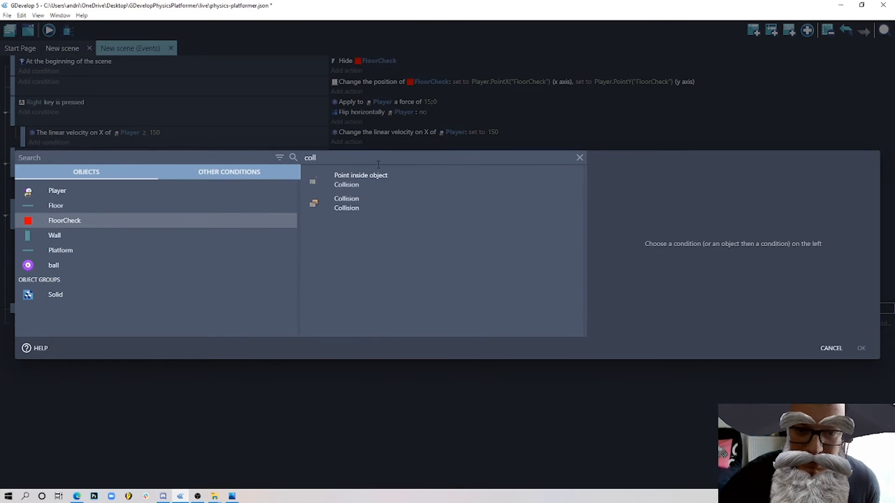
pyautogui.click(370, 201)
pyautogui.click(655, 334)
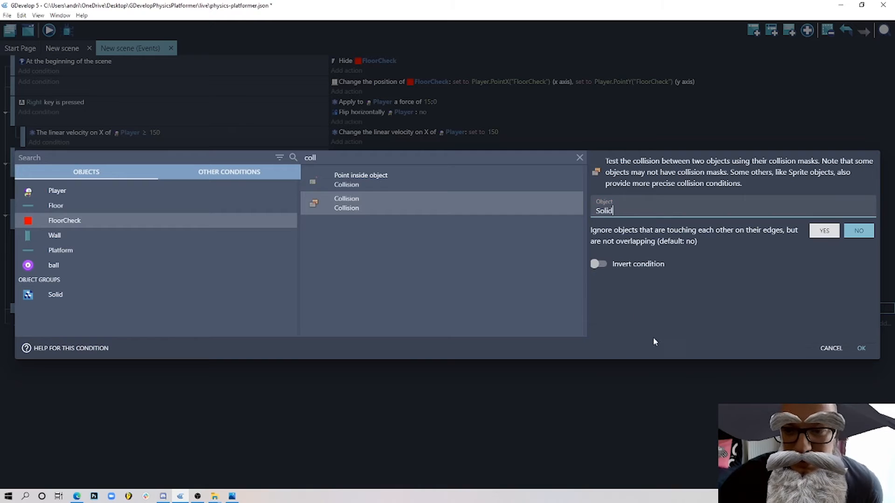
pyautogui.click(598, 264)
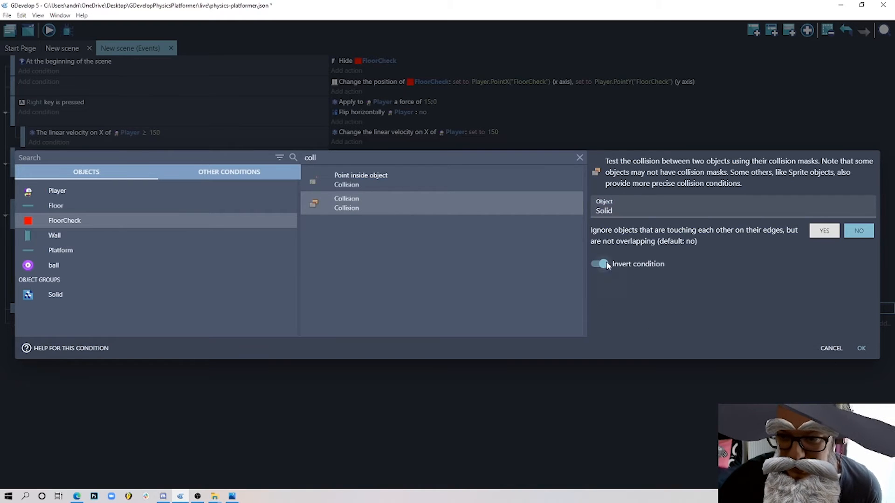
pyautogui.click(871, 350)
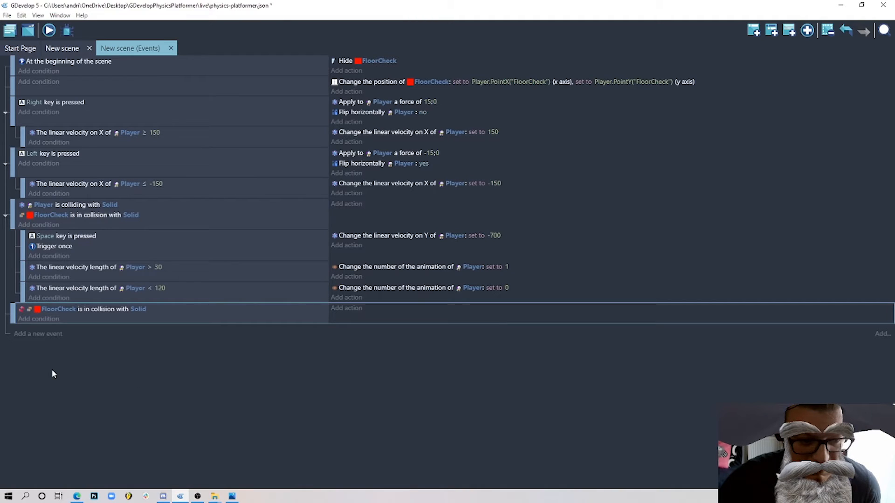
# Add an action to the inverted FloorCheck collision event that sets the Player's animation number to 2.
pyautogui.click(346, 308)
pyautogui.click(70, 190)
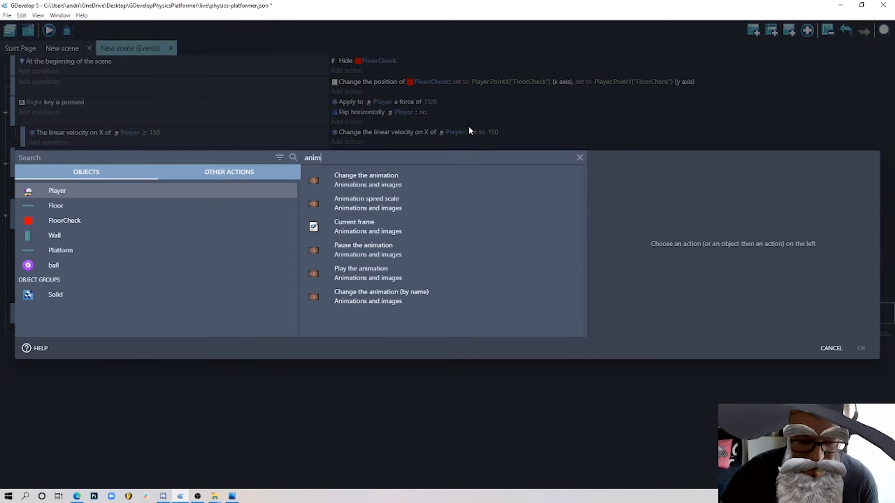
pyautogui.write('anima')
pyautogui.click(535, 180)
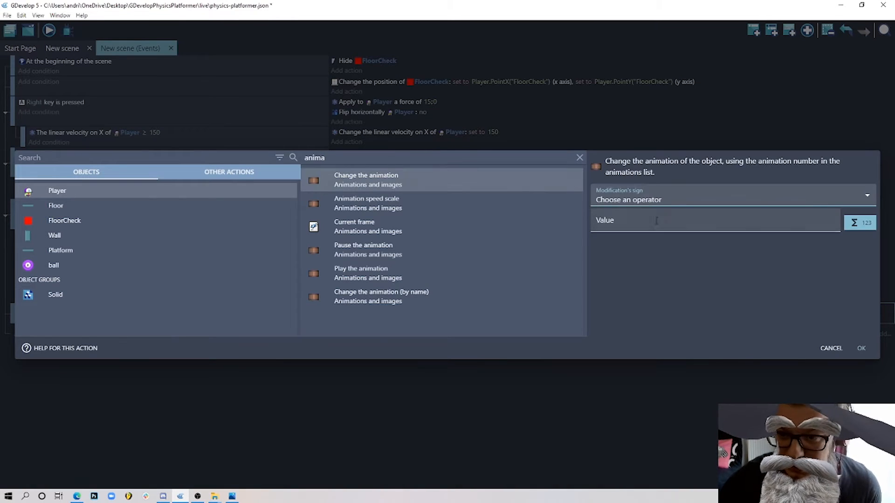
pyautogui.click(636, 200)
pyautogui.click(634, 224)
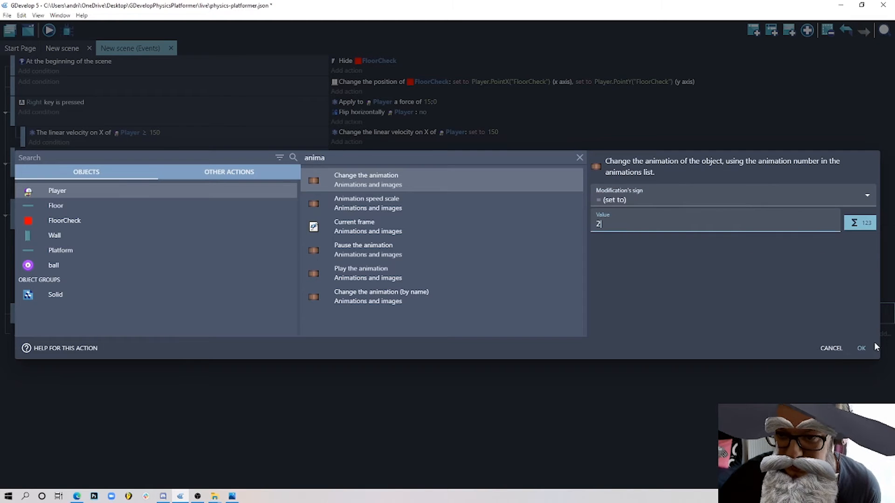
pyautogui.write('2')
pyautogui.click(862, 348)
# Preview the scene, jump repeatedly while moving both ways to check the airborne animation, and close the preview.
pyautogui.press('F5')
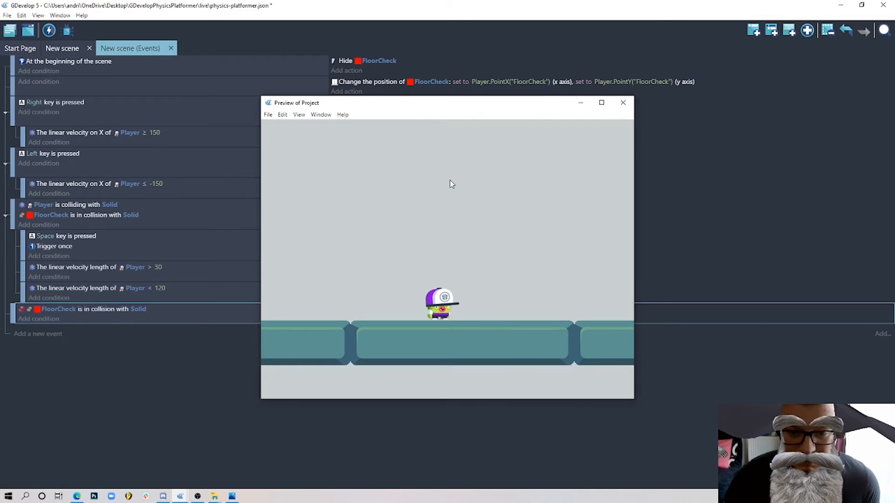
pyautogui.press('space')
pyautogui.press('Right')
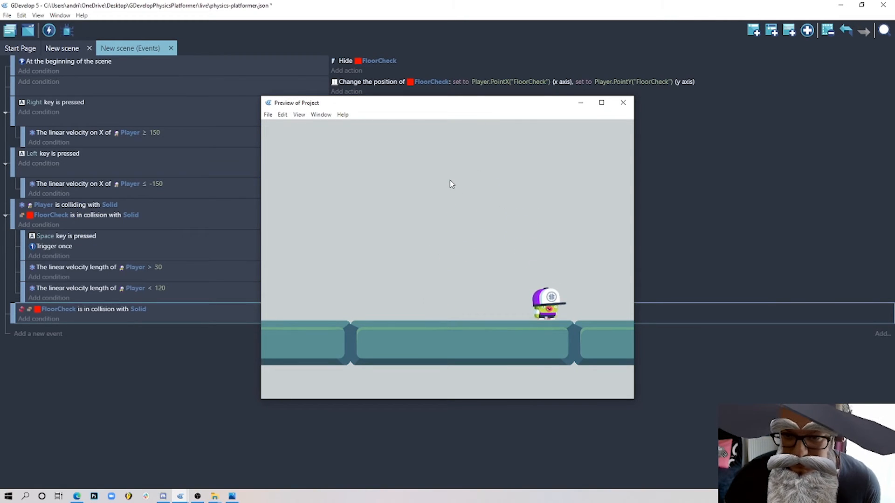
pyautogui.press('space')
pyautogui.press('Left')
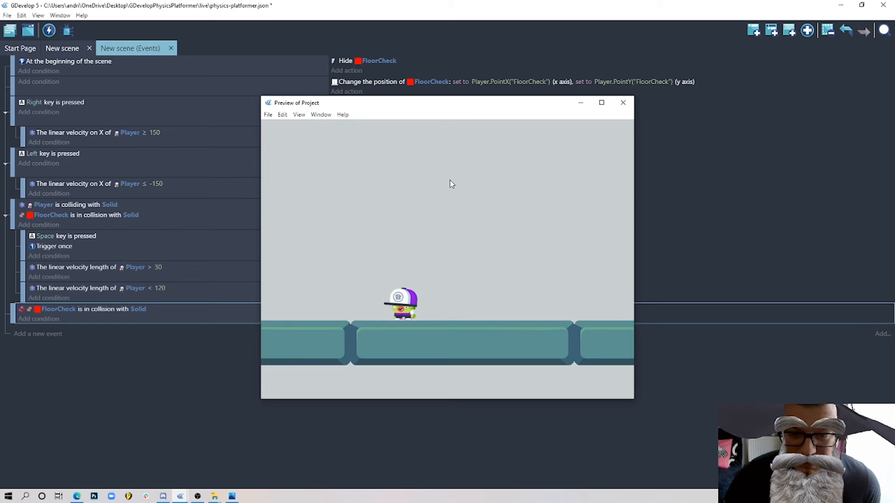
pyautogui.press('space')
pyautogui.press('Right')
pyautogui.press('space')
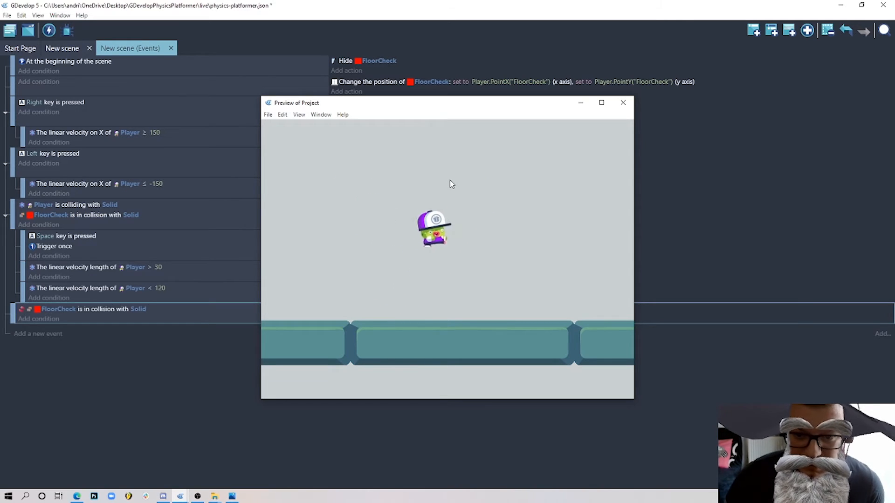
pyautogui.press('space')
pyautogui.press('Left')
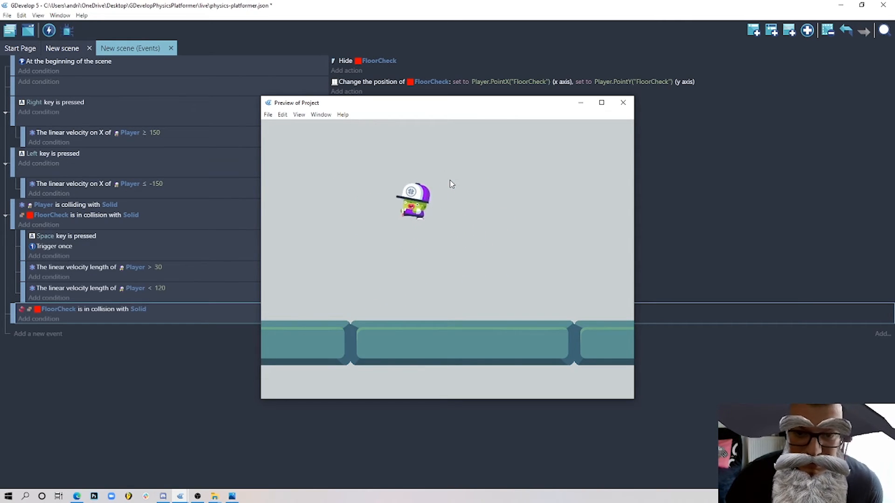
pyautogui.press('Right')
pyautogui.press('Left')
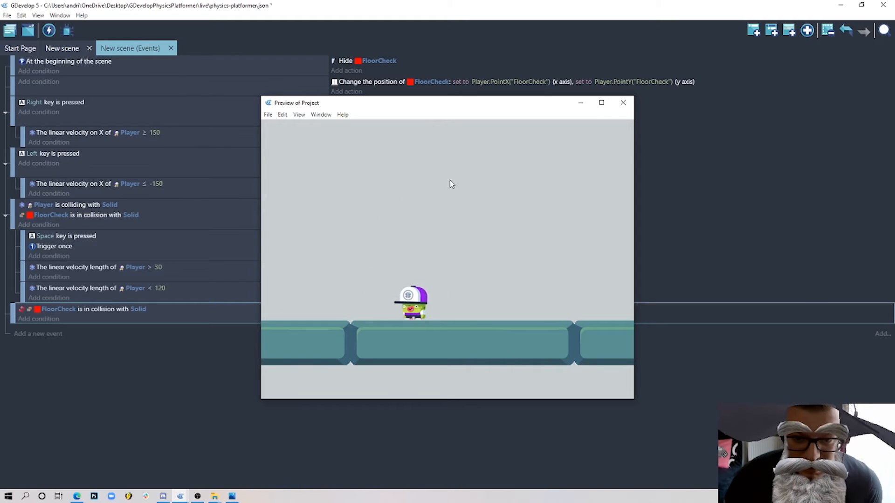
pyautogui.press('Right')
pyautogui.press('Left')
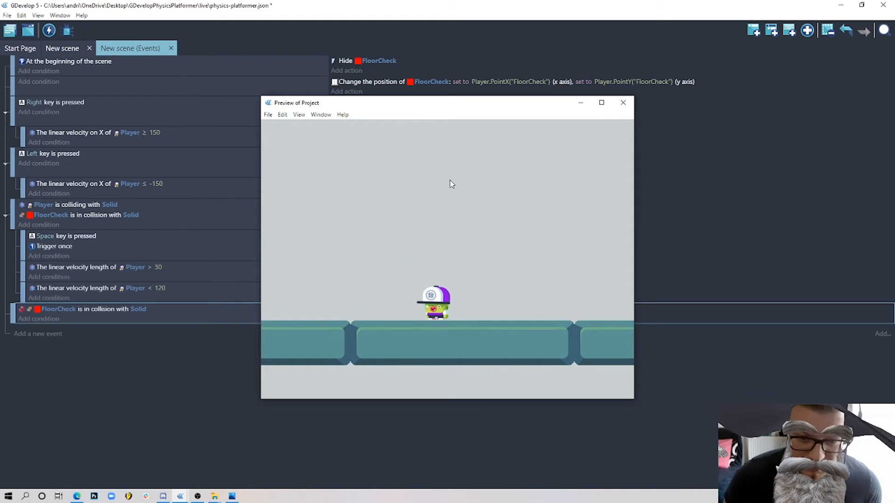
pyautogui.press('Right')
pyautogui.press('space')
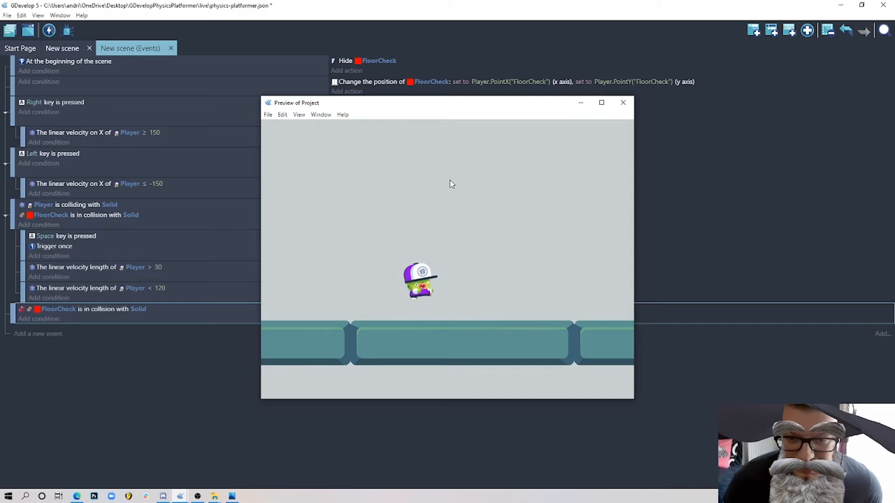
pyautogui.press('Left')
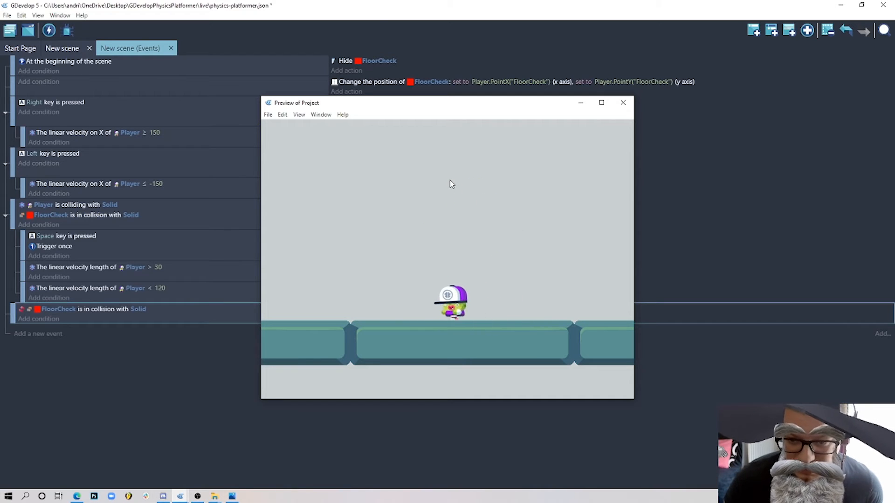
pyautogui.click(627, 102)
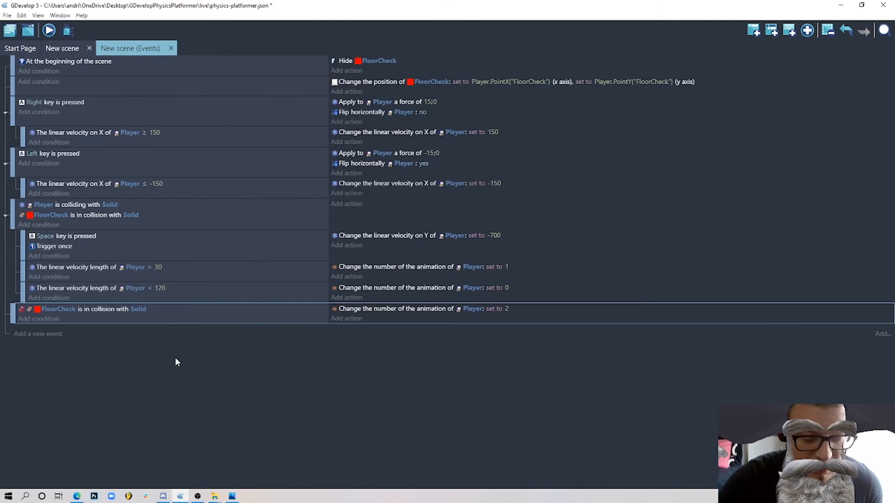
# Place a copy of the Floor instance in the scene as a higher ledge at X 480, Y 240.
pyautogui.click(70, 49)
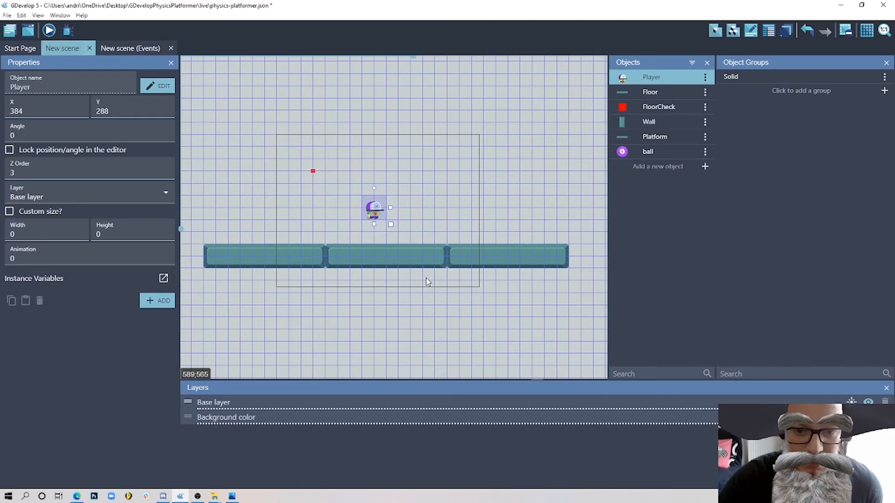
pyautogui.click(259, 254)
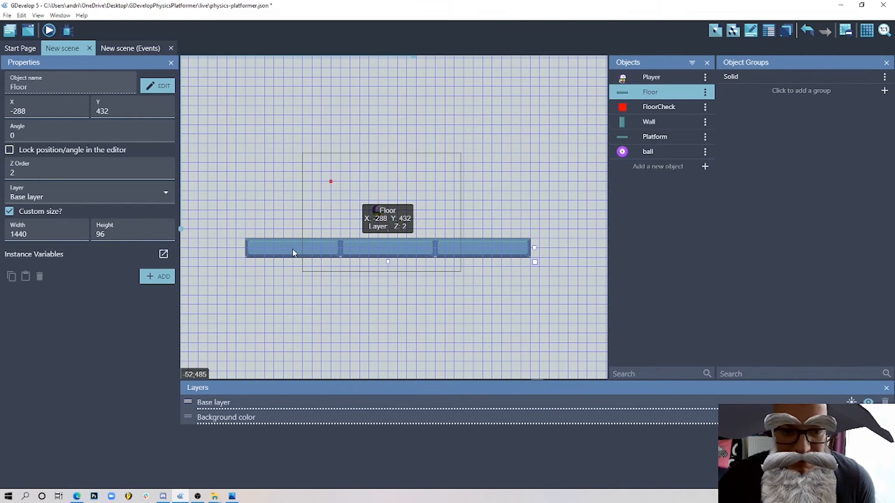
pyautogui.keyDown('ctrl'); pyautogui.moveTo(282, 251); pyautogui.dragTo(453, 217); pyautogui.keyUp('ctrl')
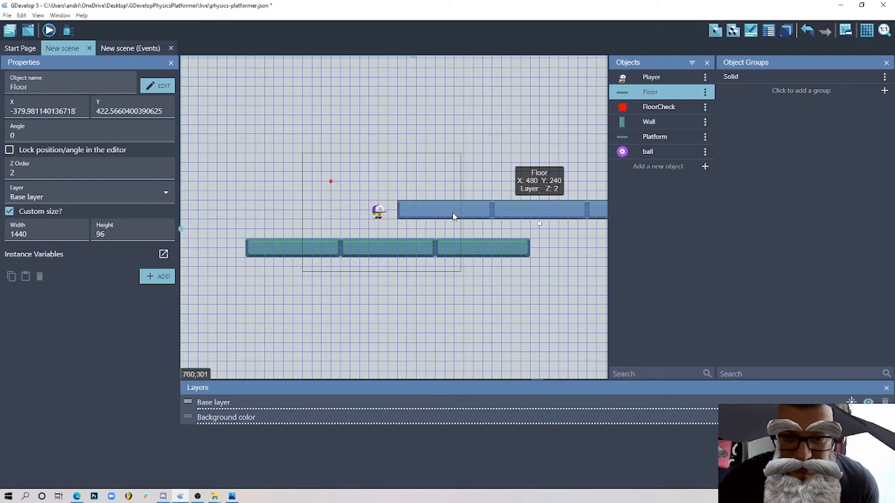
# Preview the scene, move both ways and jump against the raised floor's edge to test the Player's collision, and close the preview.
pyautogui.click(50, 31)
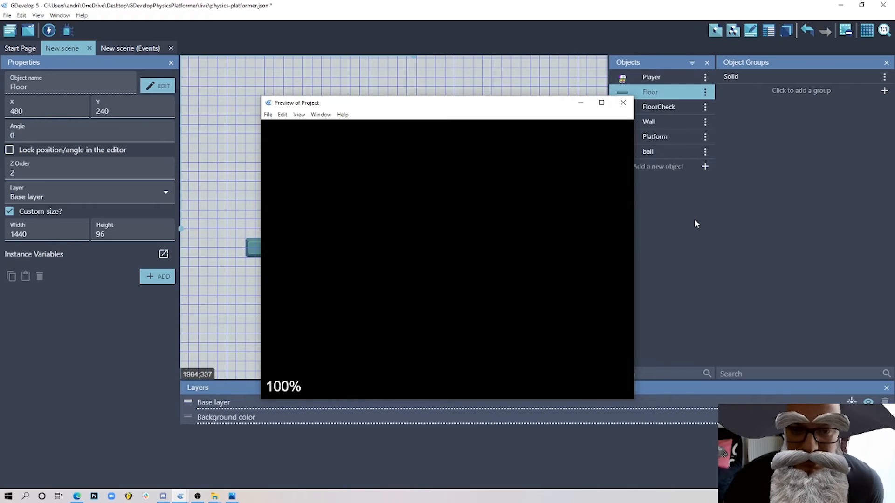
pyautogui.press('Left')
pyautogui.press('Right')
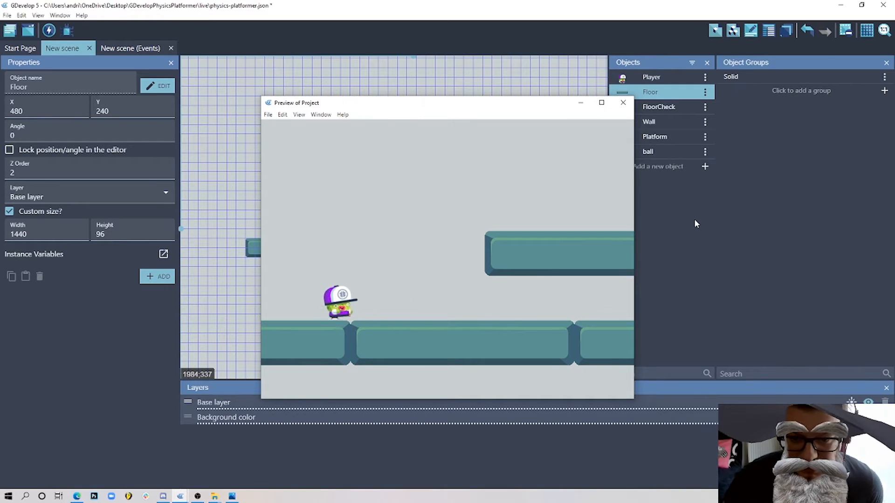
pyautogui.press('space')
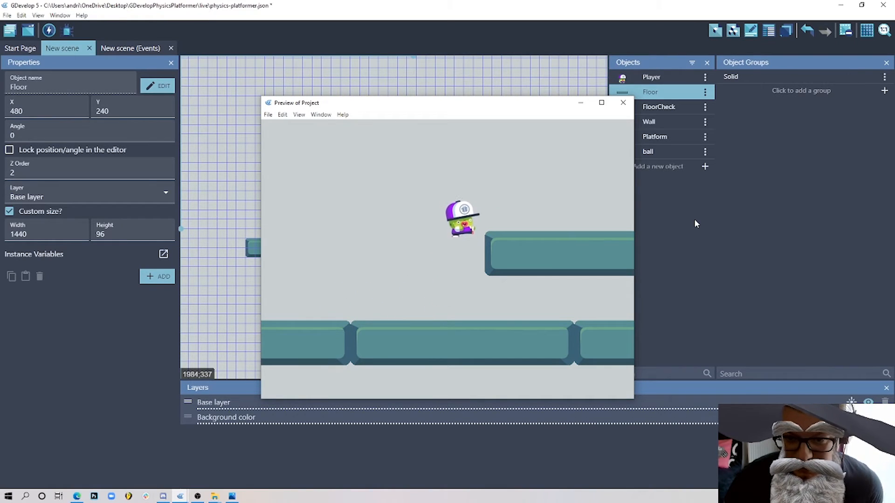
pyautogui.press('Left')
pyautogui.press('space')
pyautogui.press('Right')
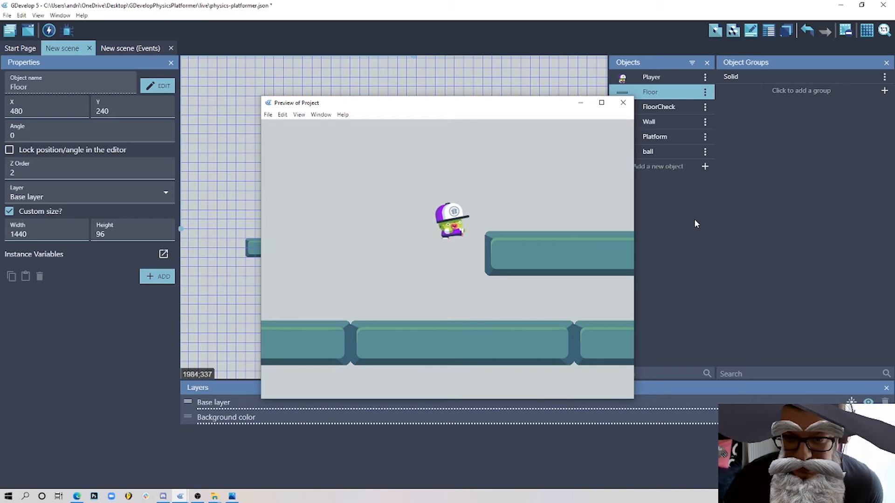
pyautogui.press('Left')
pyautogui.press('Right')
pyautogui.press('Left')
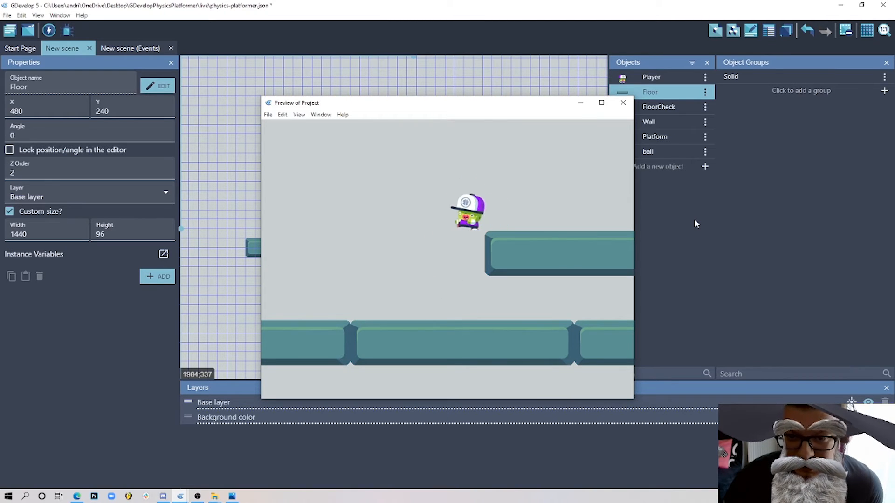
pyautogui.press('Right')
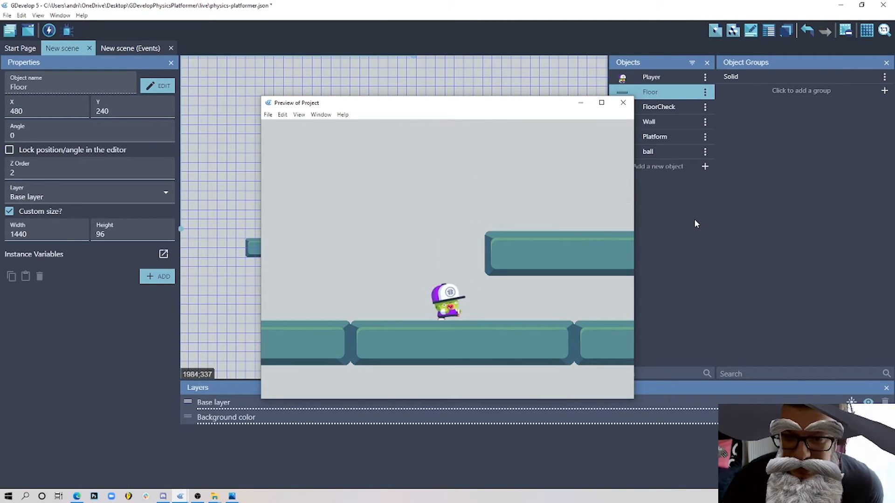
pyautogui.press('space')
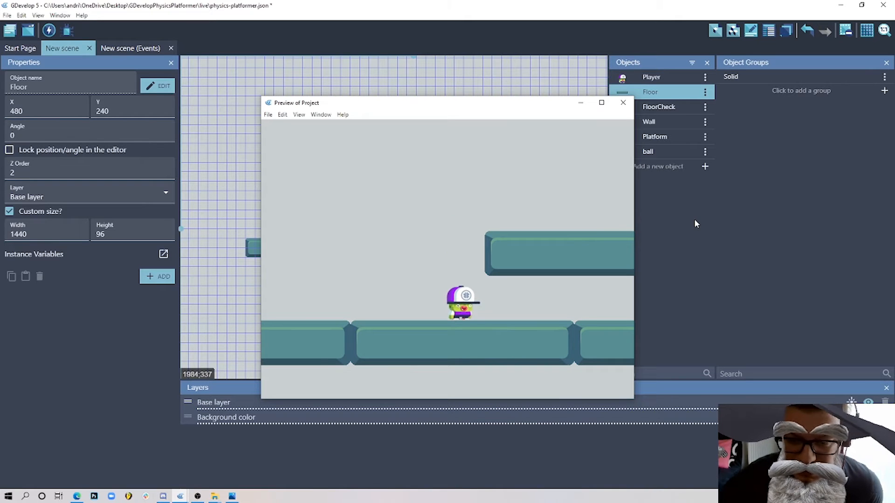
pyautogui.click(623, 103)
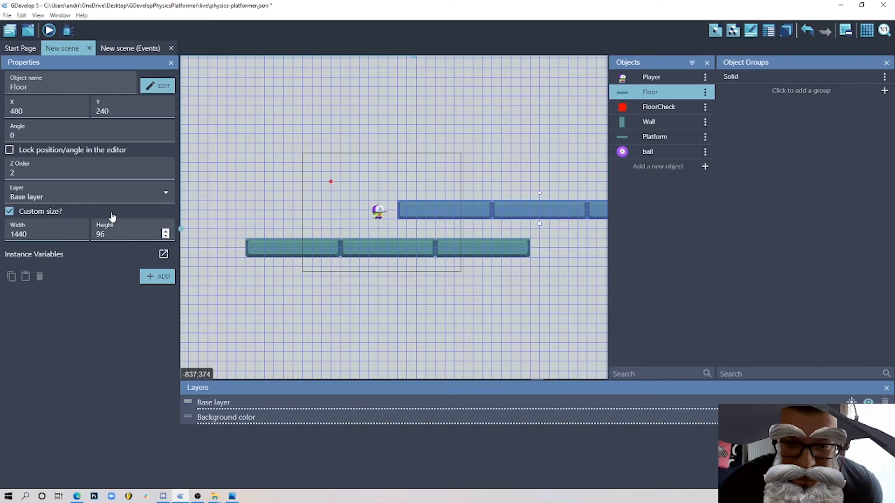
# Set the box shape in the Player's Physics2 behavior to width 20 and height 40, and apply it.
pyautogui.doubleClick(379, 212)
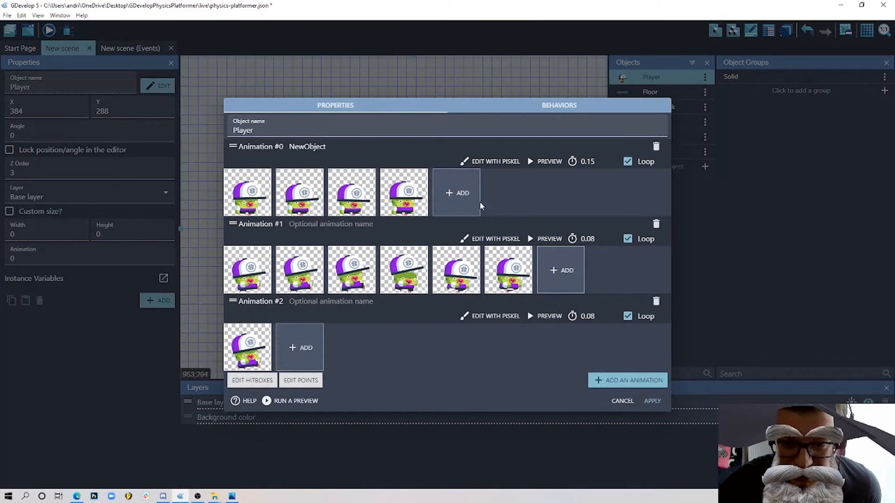
pyautogui.click(571, 110)
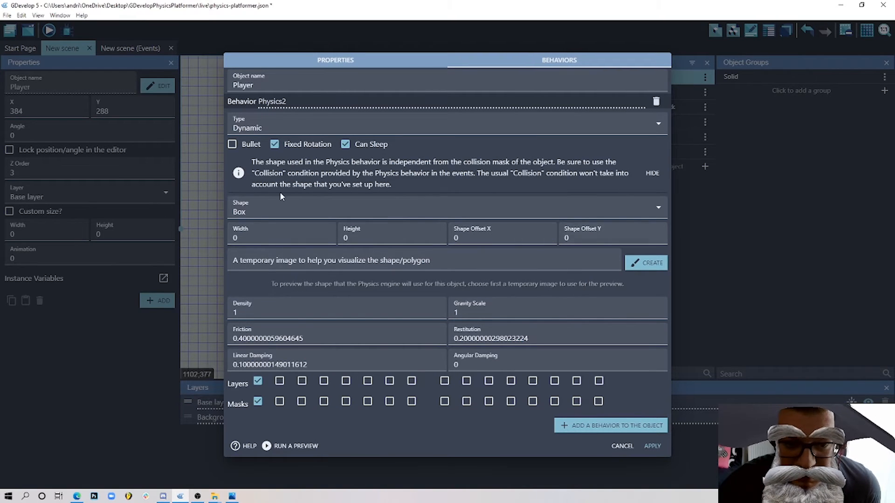
pyautogui.click(651, 446)
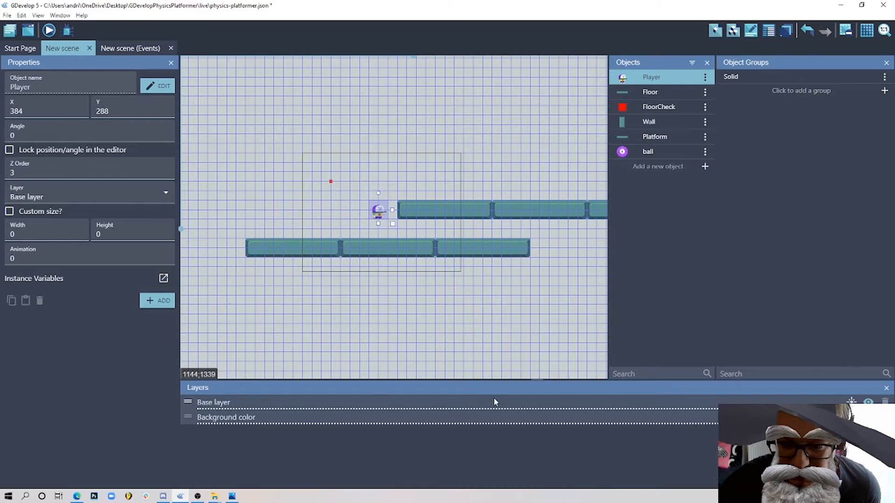
pyautogui.doubleClick(378, 212)
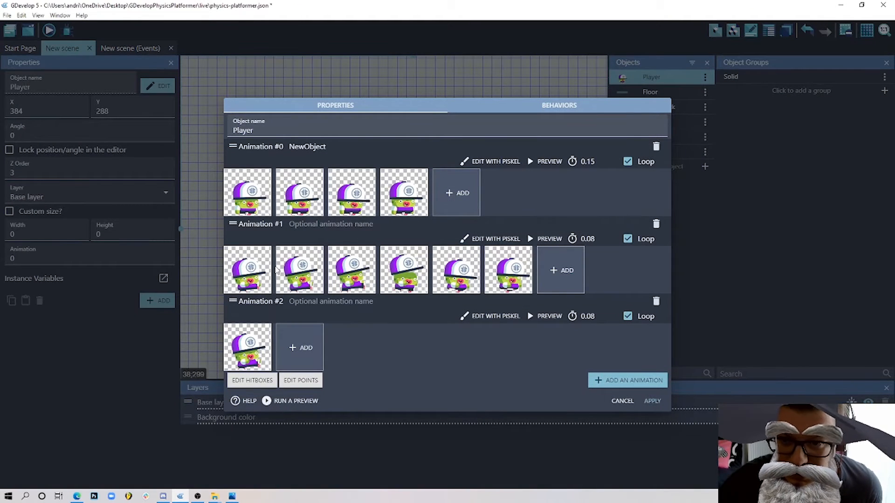
pyautogui.click(537, 108)
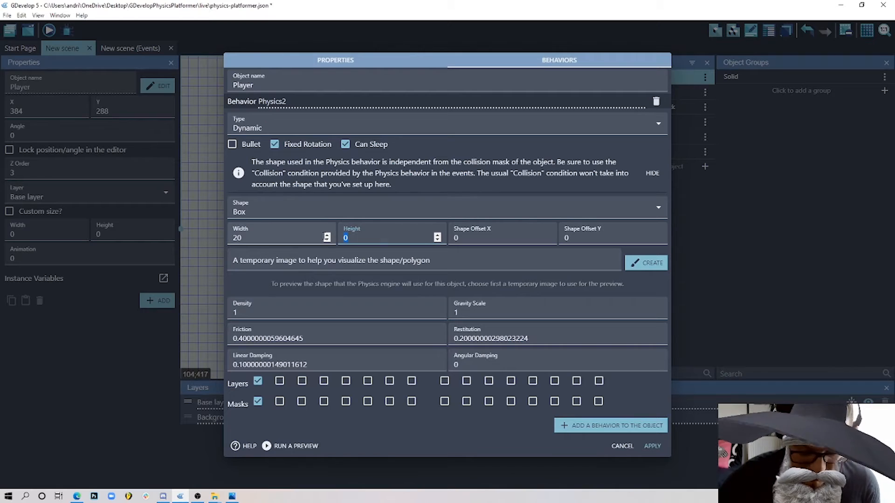
pyautogui.write('40')
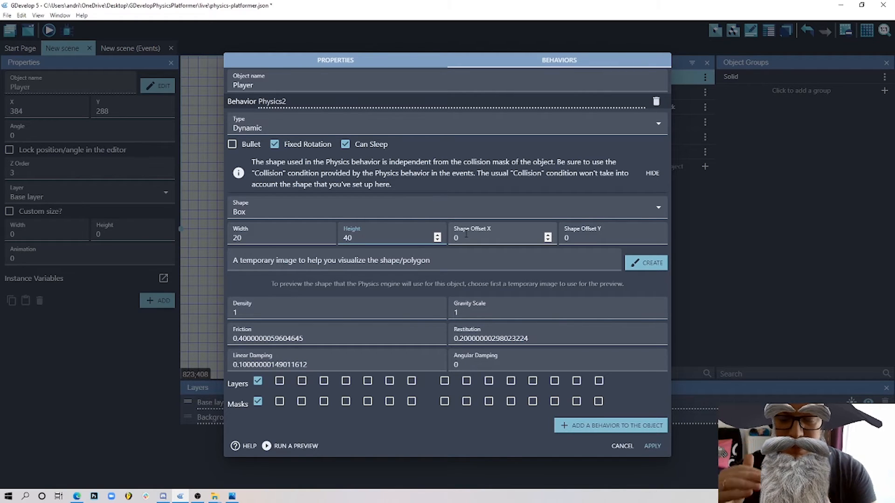
pyautogui.click(652, 446)
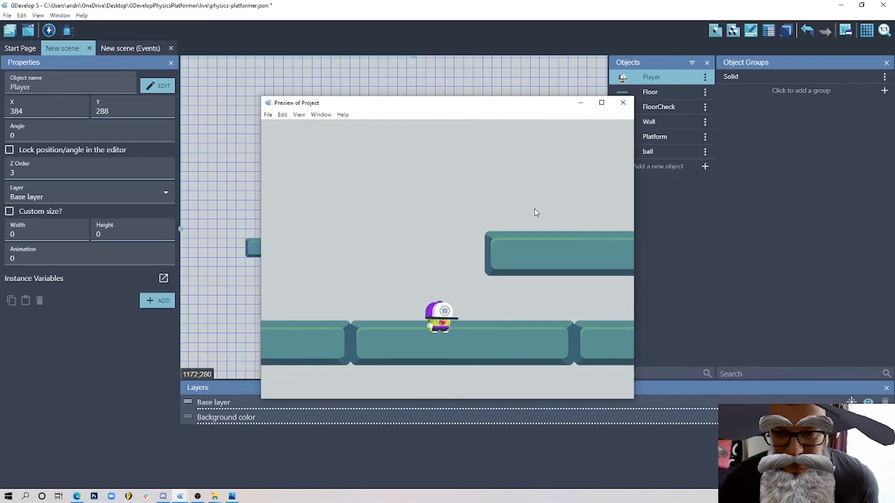
# Preview how the Player stands, moves and jumps on the floor with the resized collision box, and close the preview.
pyautogui.press('Left')
pyautogui.press('Right')
pyautogui.press('space')
pyautogui.hotkey('alt', 'F4')
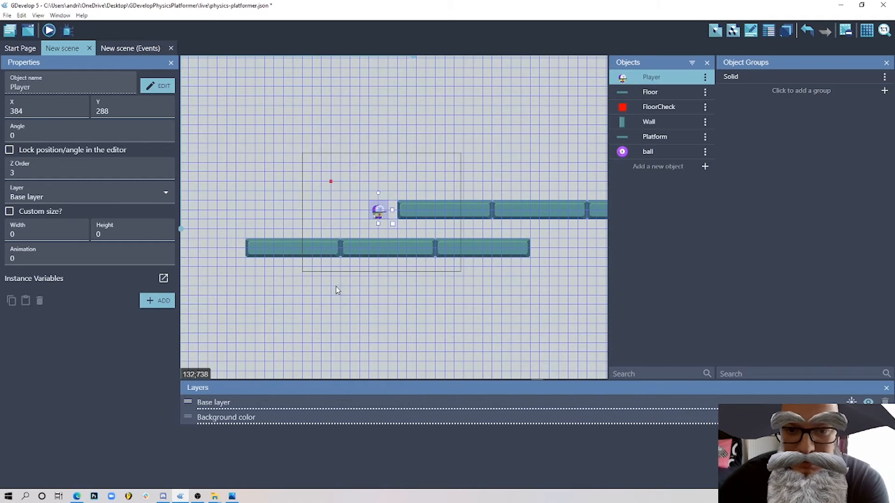
# Set Shape Offset Y to 25 in the Player's Physics2 behavior and apply it.
pyautogui.doubleClick(379, 215)
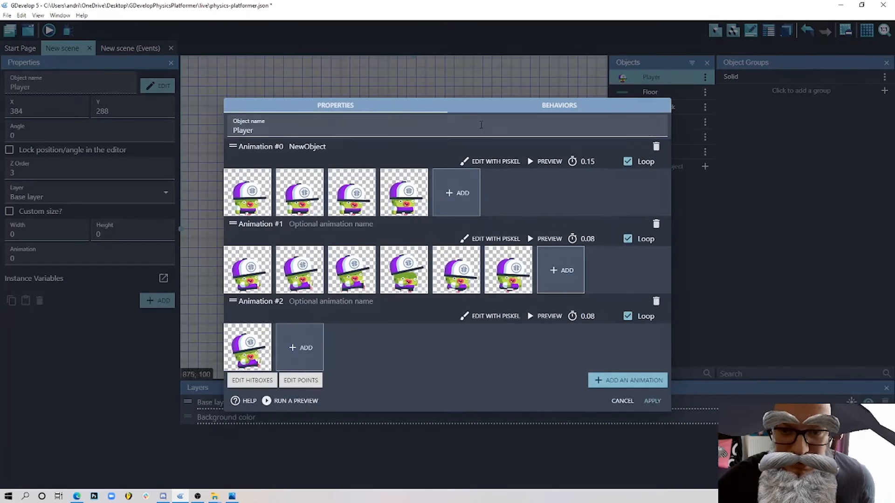
pyautogui.click(529, 108)
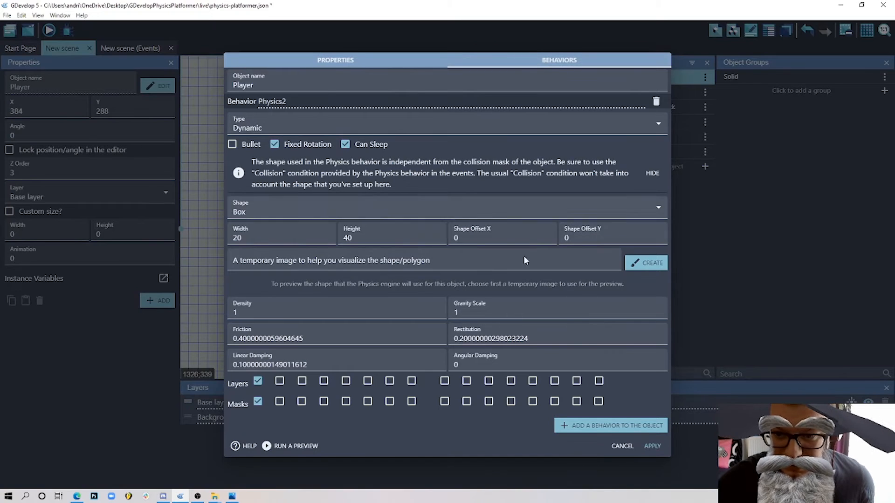
pyautogui.doubleClick(564, 238)
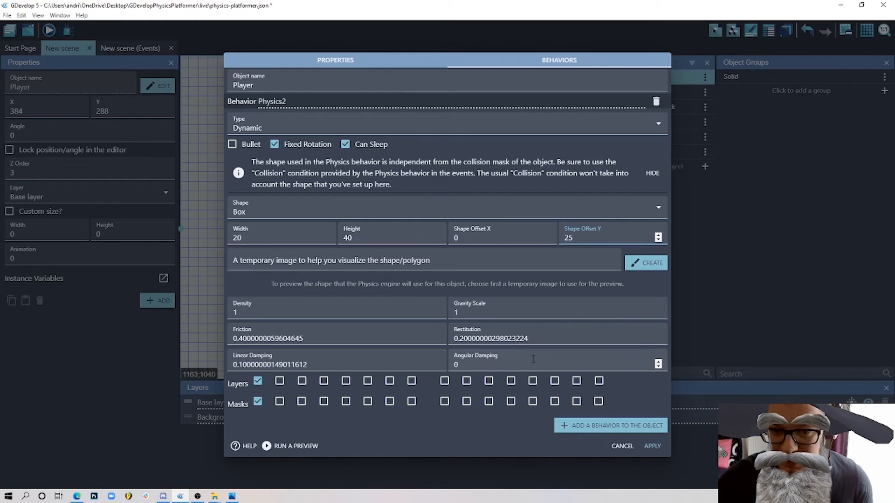
pyautogui.click(652, 446)
# Preview the scene, walk and jump near the ledge to check the offset collision box, and close the preview.
pyautogui.click(49, 30)
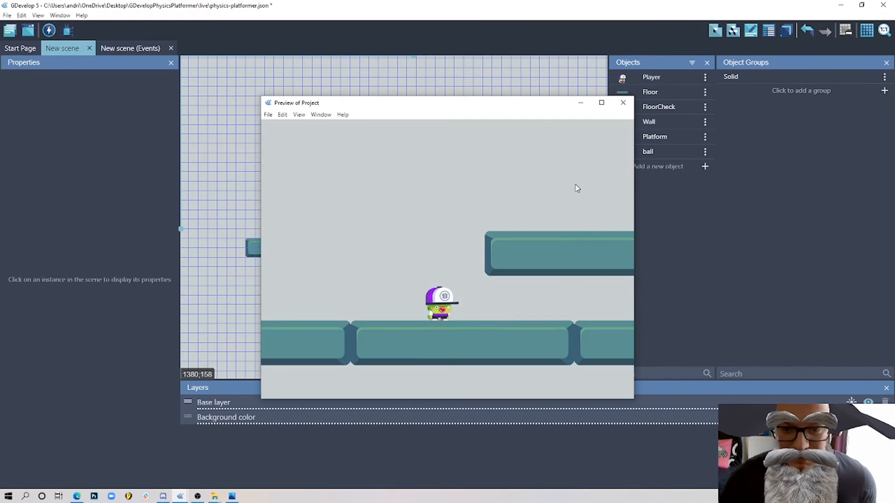
pyautogui.press('Left')
pyautogui.press('Right')
pyautogui.press('Left')
pyautogui.press('Right')
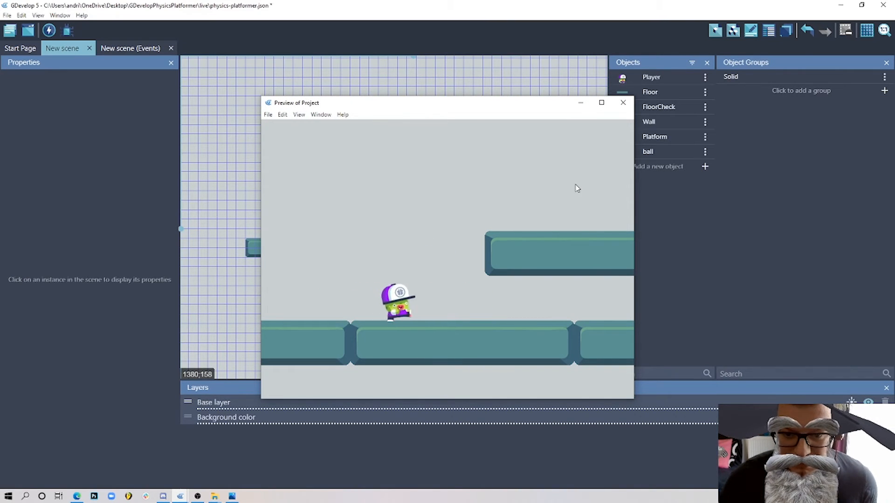
pyautogui.press('Left')
pyautogui.press('space')
pyautogui.press('Right')
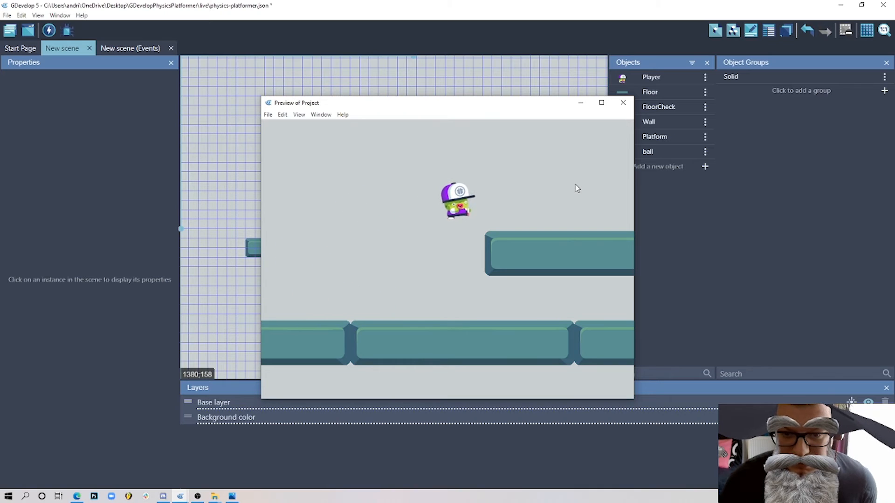
pyautogui.press('Left')
pyautogui.press('Right')
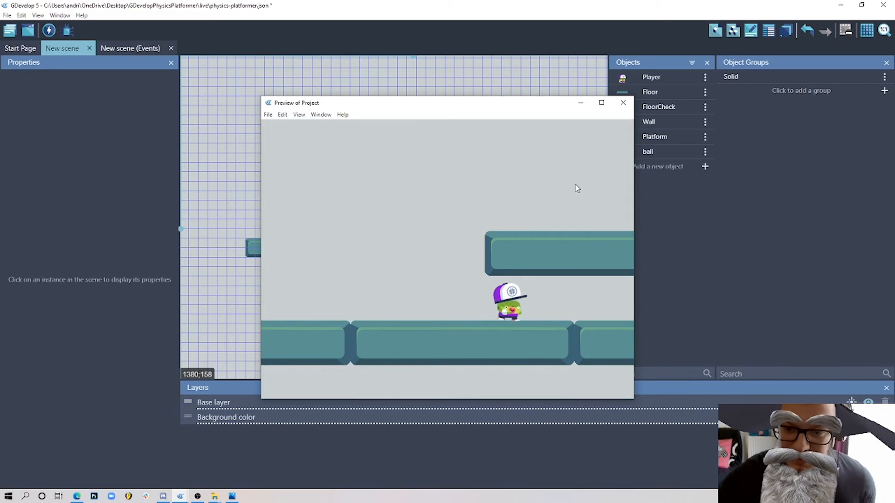
pyautogui.click(622, 102)
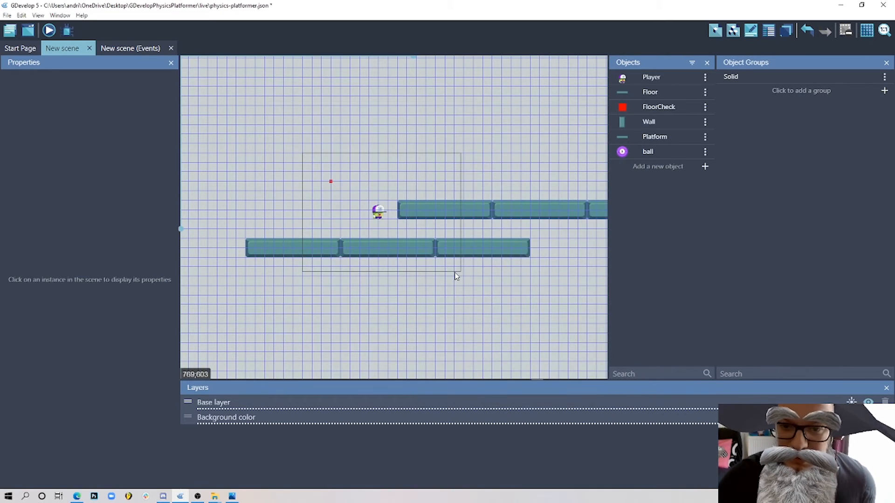
# Review the Player's Physics2 shape size and offset settings, and close the object editor.
pyautogui.doubleClick(376, 210)
pyautogui.click(578, 103)
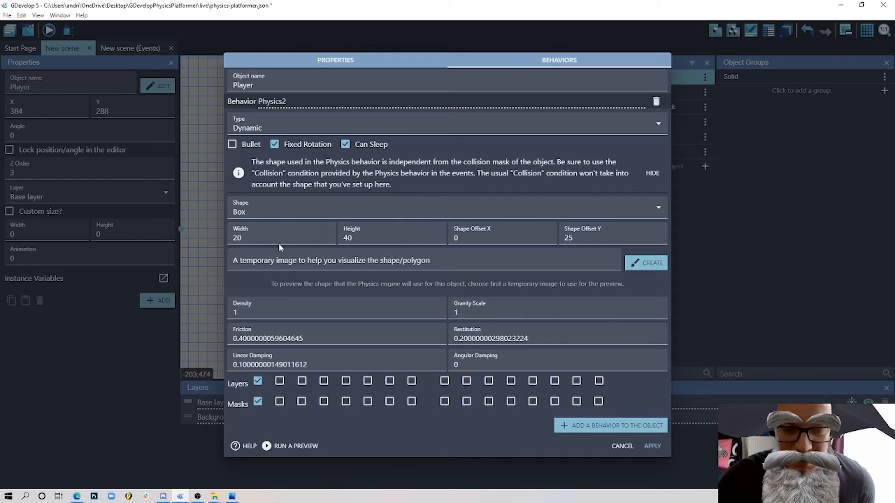
pyautogui.click(652, 446)
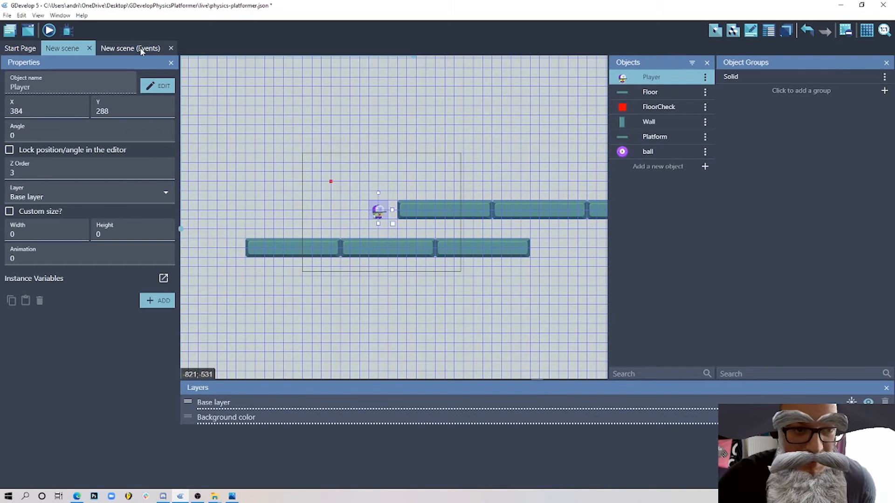
# In the scene events, set the X component of the Right key's force on the Player to 5.
pyautogui.click(142, 51)
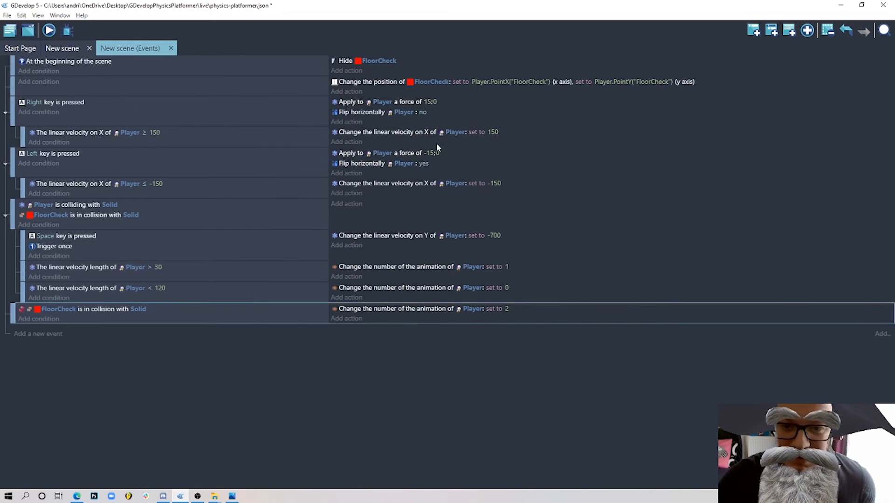
pyautogui.click(430, 102)
pyautogui.click(429, 102)
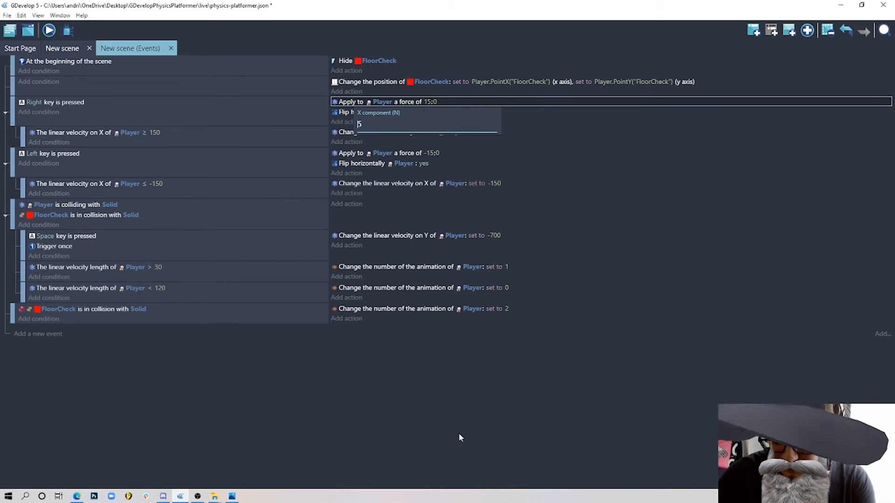
pyautogui.press('Return')
# Set the X component of the Left key's force on the Player to -5.
pyautogui.click(429, 152)
pyautogui.click(430, 153)
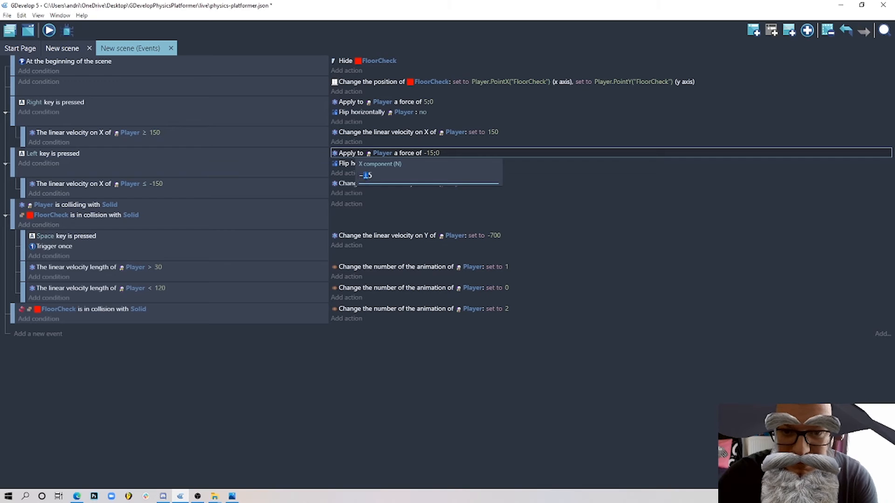
pyautogui.write('5')
pyautogui.press('Return')
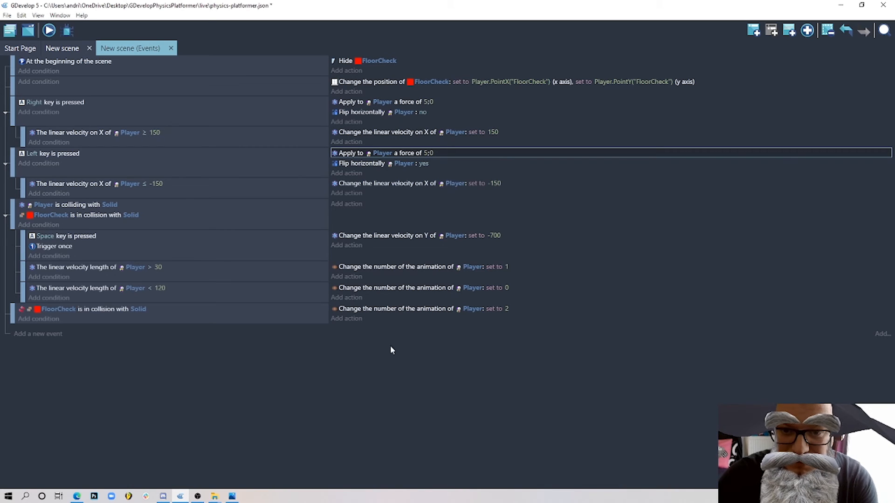
pyautogui.click(427, 153)
pyautogui.write('-5')
pyautogui.press('Return')
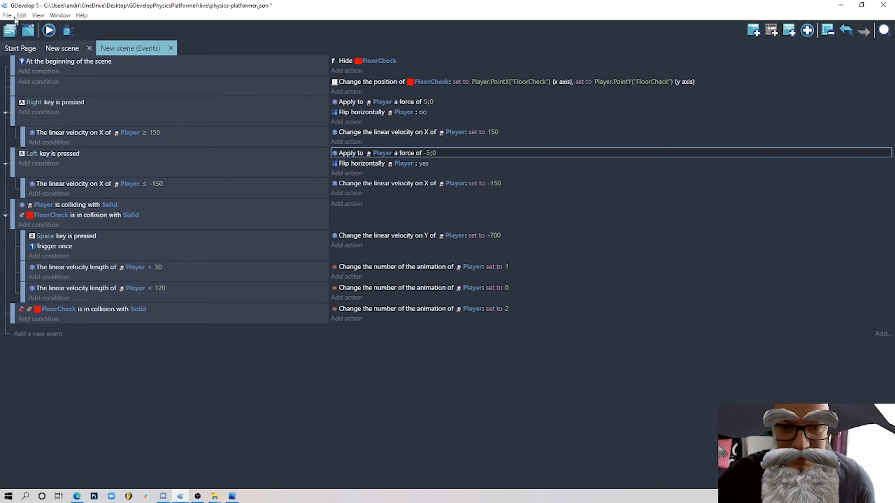
# Preview the scene, walk and jump the Player against the ledge to check the new movement forces, and close the preview.
pyautogui.click(49, 31)
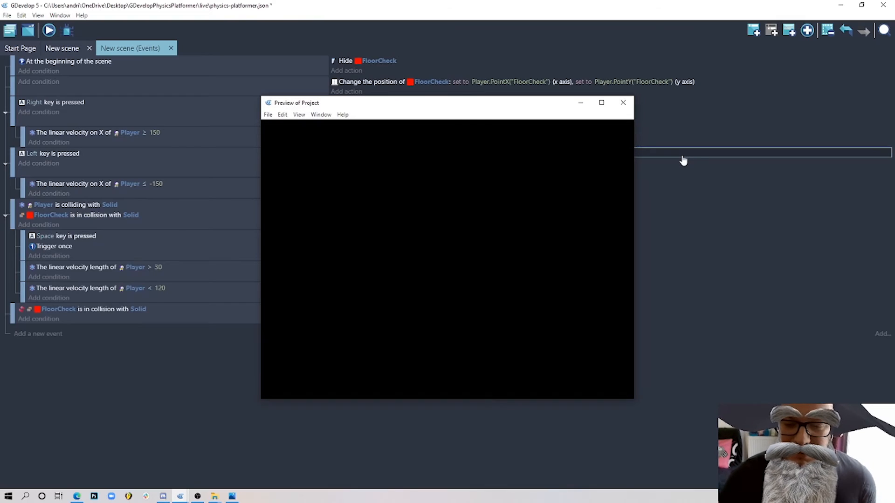
pyautogui.press('Right')
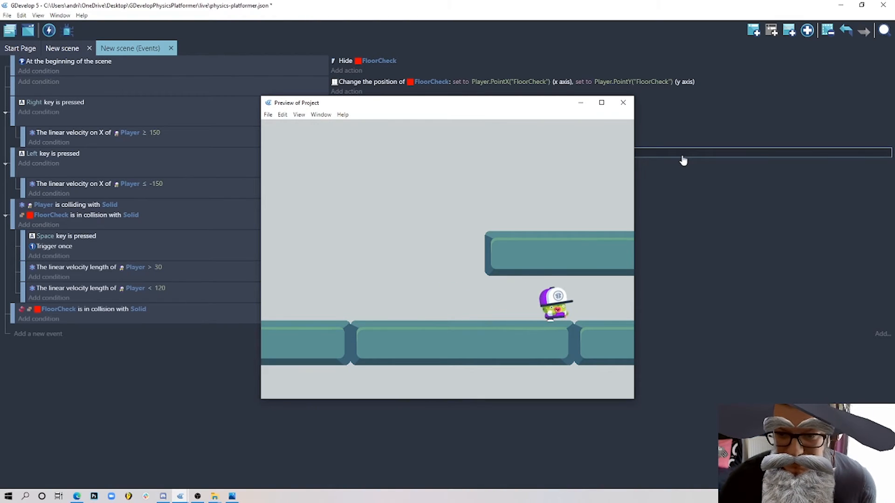
pyautogui.press('Left')
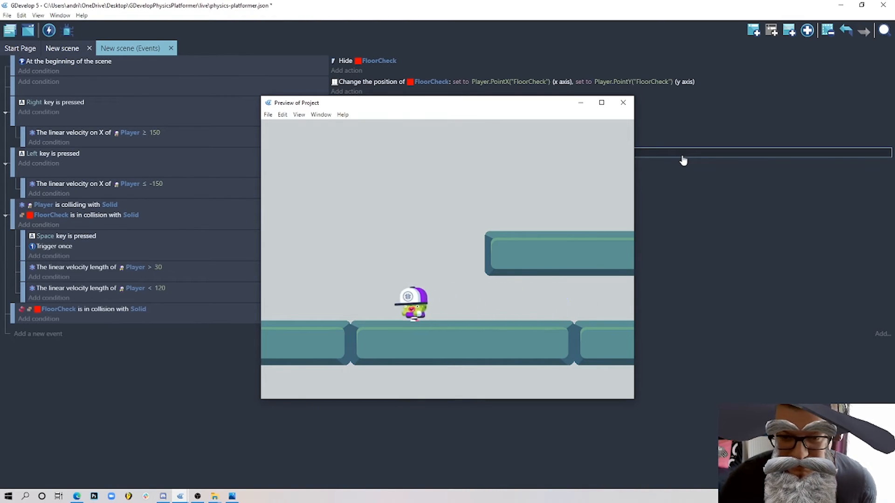
pyautogui.press('Right')
pyautogui.press('space')
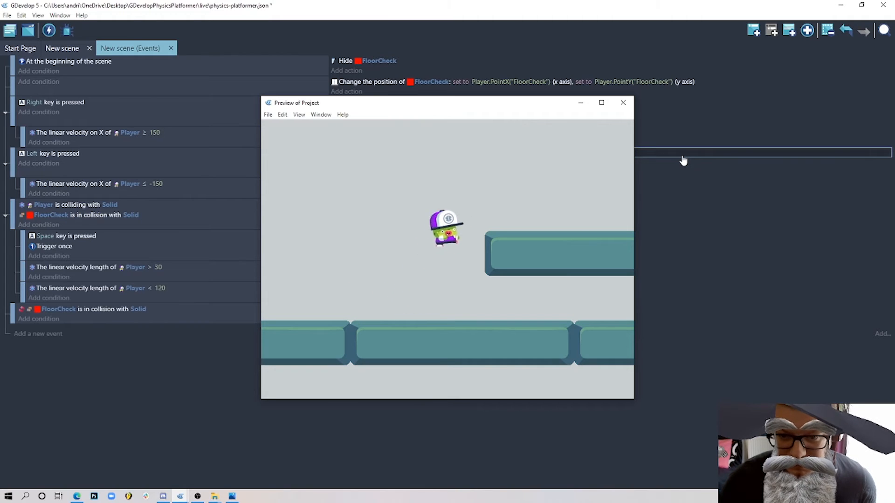
pyautogui.press('Left')
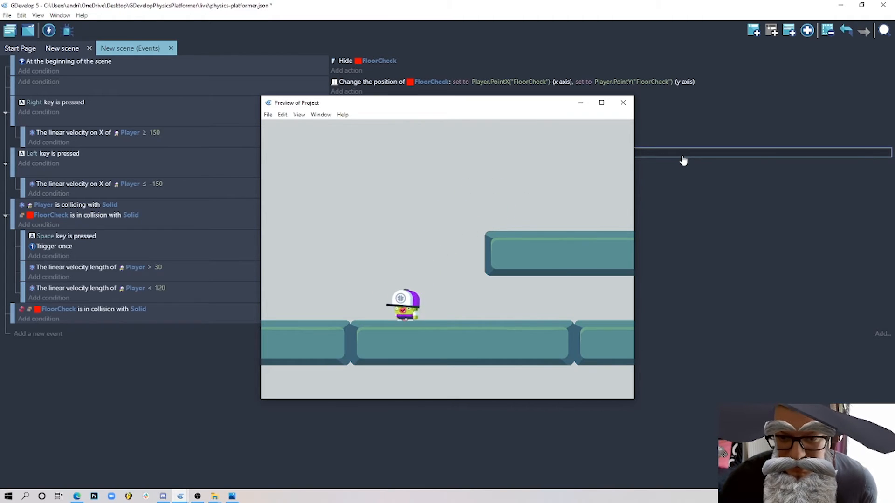
pyautogui.press('Right')
pyautogui.press('space')
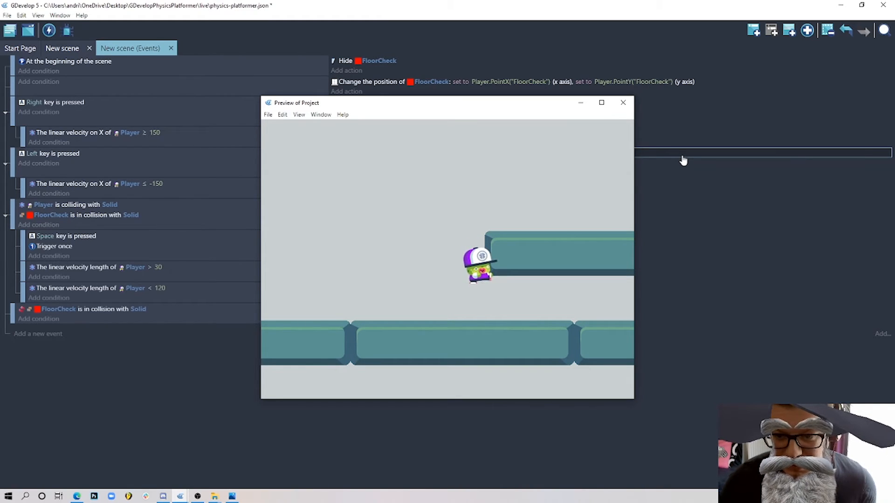
pyautogui.press('Left')
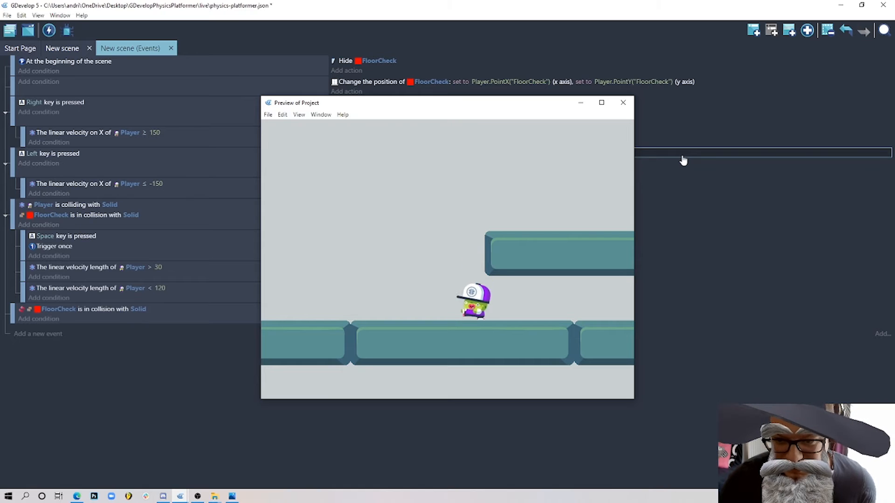
pyautogui.press('Right')
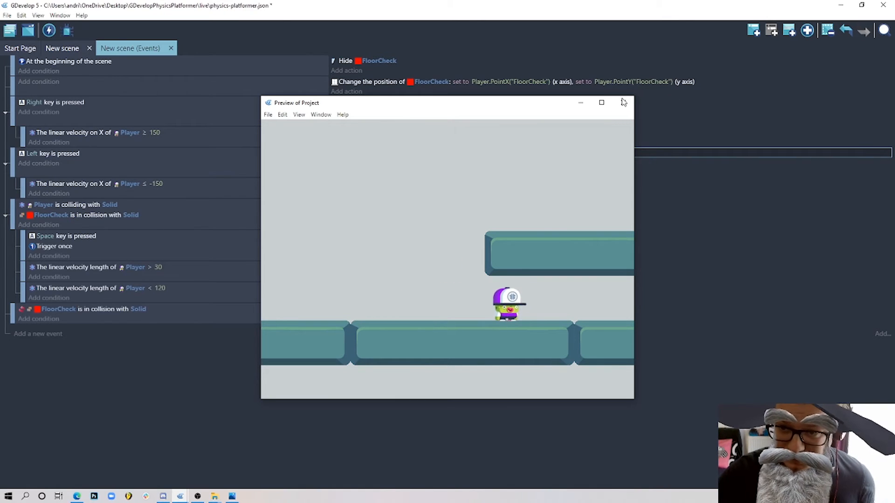
pyautogui.click(623, 102)
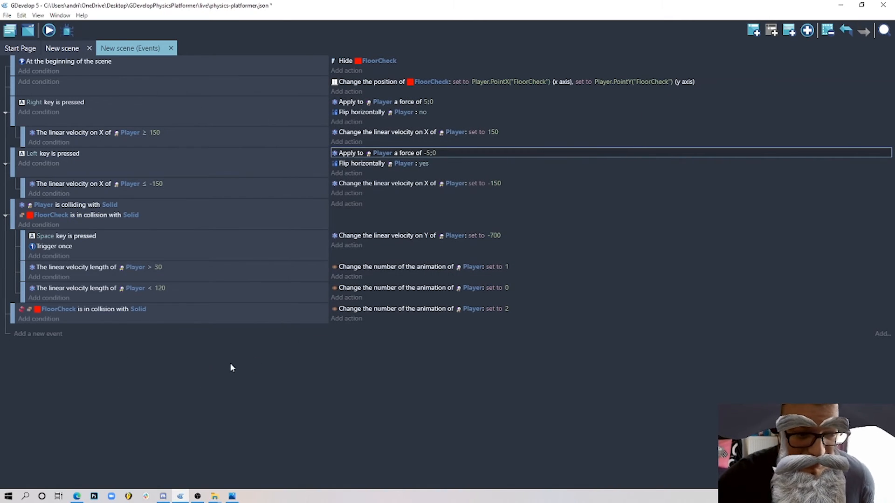
# Add a sub-event under the inverted FloorCheck collision event with the Physics2 condition that the Player collides with Solid.
pyautogui.click(196, 317)
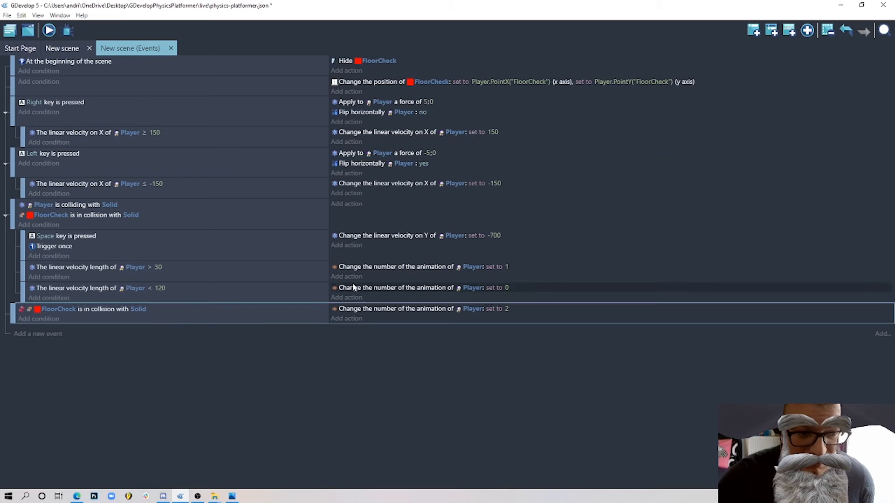
pyautogui.click(753, 30)
pyautogui.moveTo(15, 325); pyautogui.dragTo(63, 355)
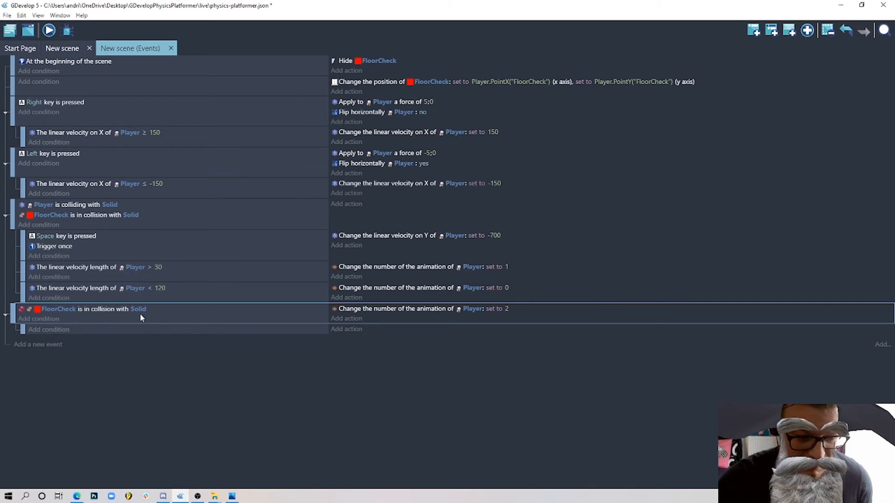
pyautogui.click(51, 329)
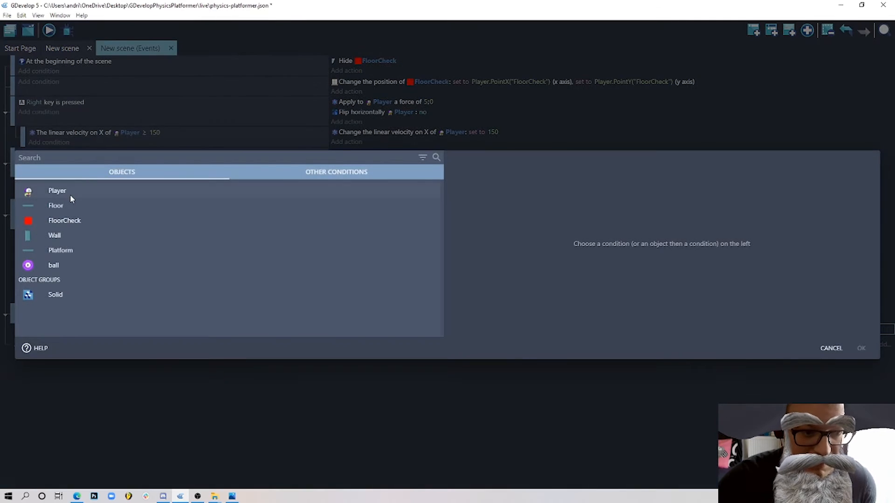
pyautogui.click(66, 192)
pyautogui.click(375, 62)
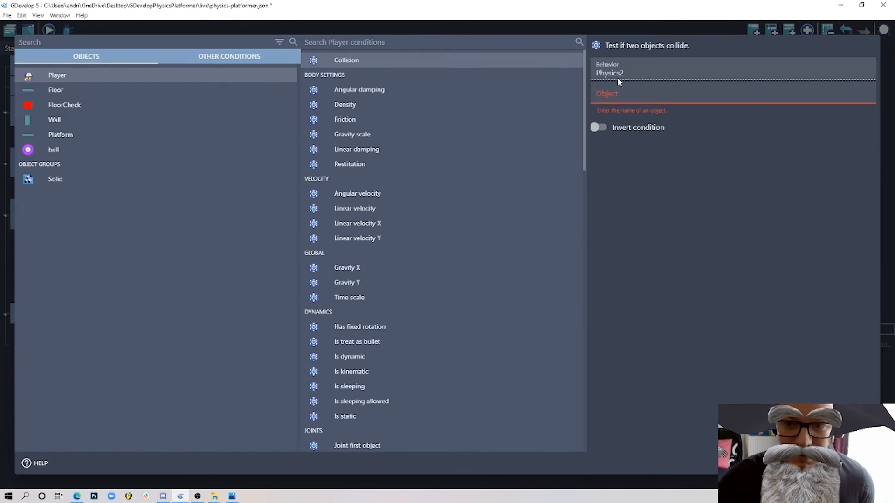
pyautogui.click(639, 91)
pyautogui.click(619, 218)
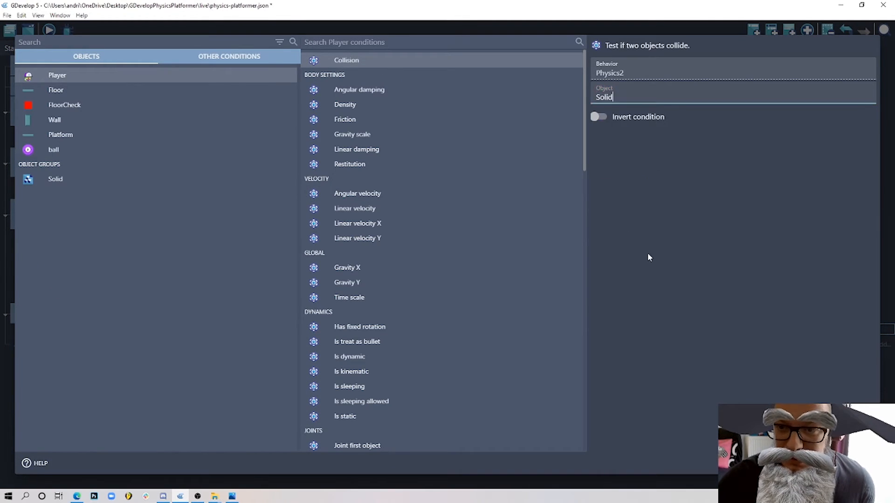
pyautogui.click(861, 464)
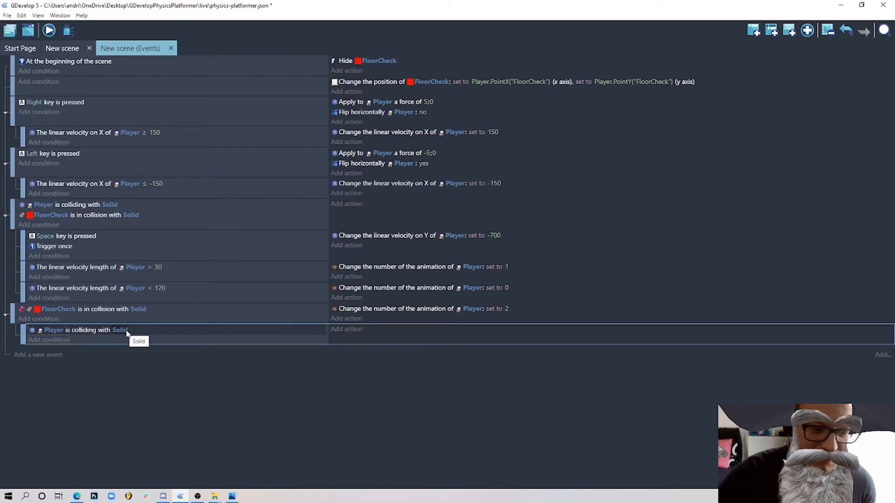
# In the new sub-event, add an Apply force action on the Player with X component 0 and Y component 3.
pyautogui.click(346, 329)
pyautogui.click(80, 192)
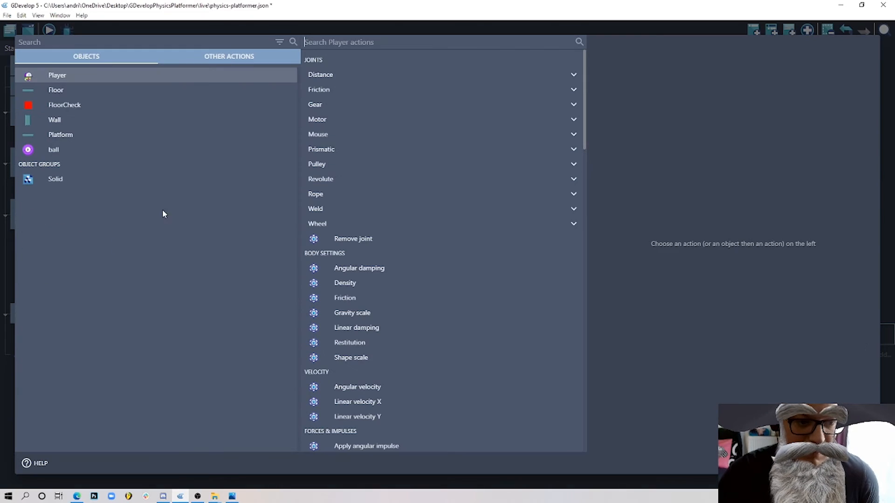
pyautogui.scroll(-3, 413, 374)
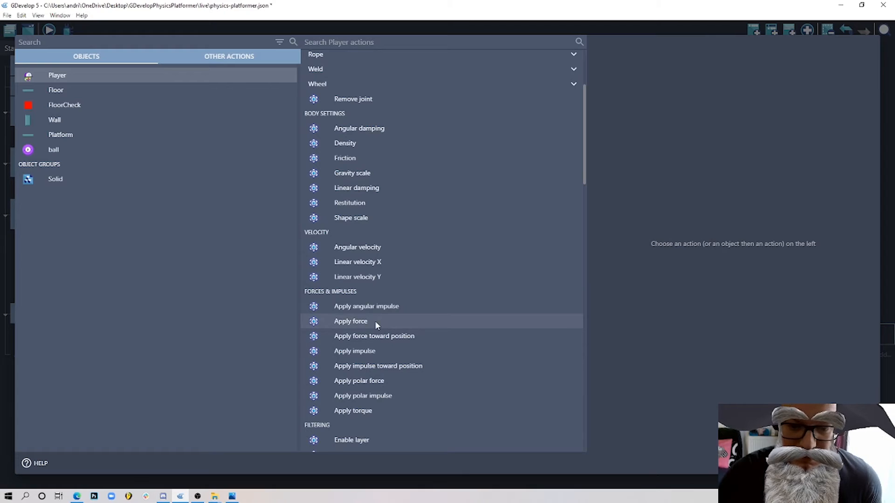
pyautogui.click(375, 322)
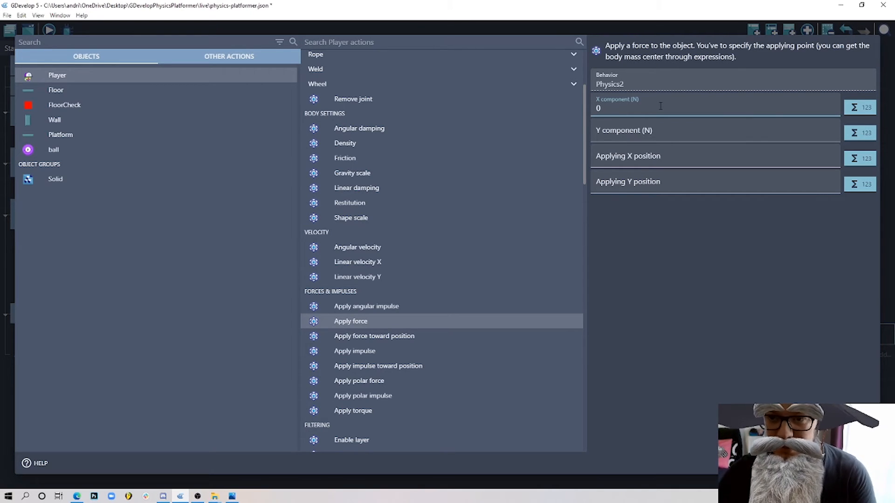
pyautogui.click(620, 128)
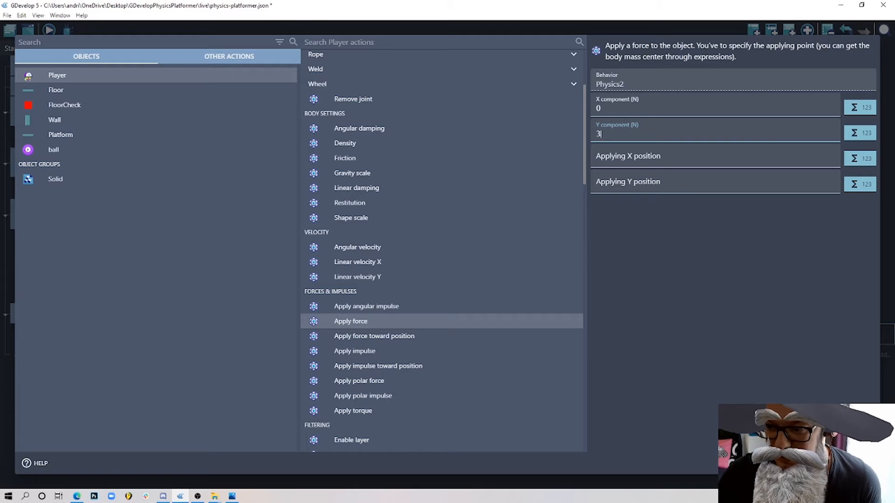
pyautogui.press('Return')
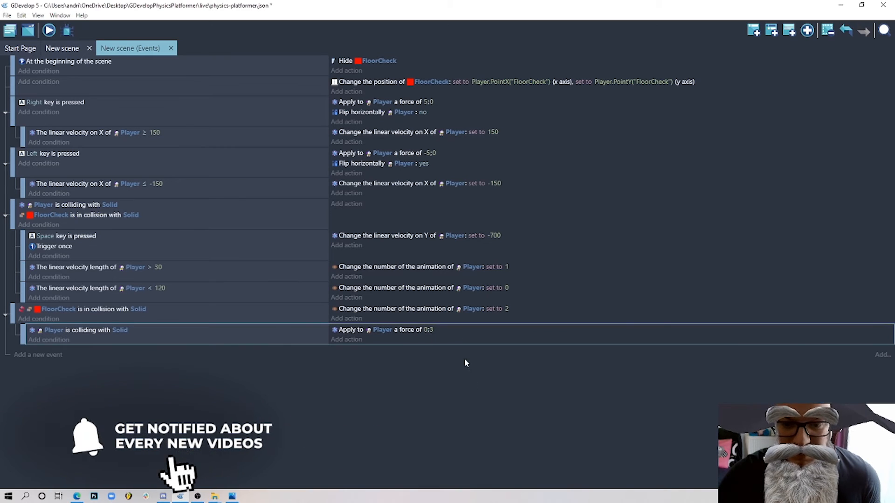
# Preview the scene, jump the Player repeatedly against the ledge to check the downward force, and close the preview.
pyautogui.click(49, 30)
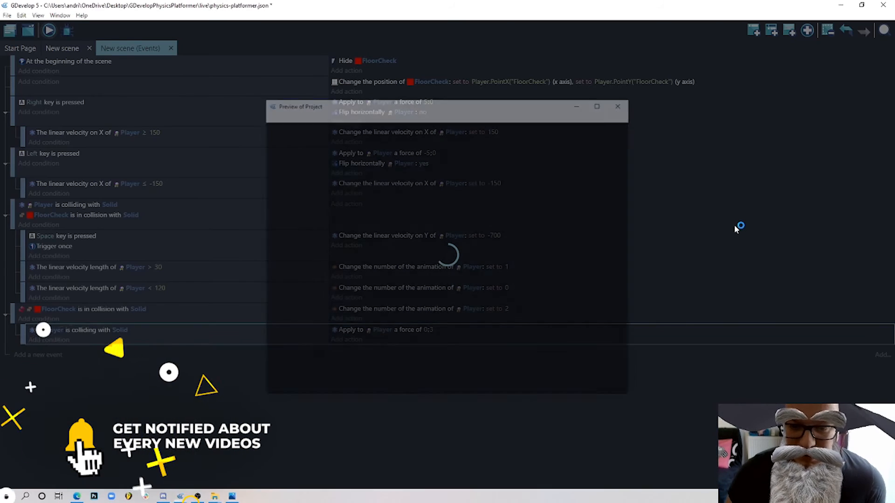
pyautogui.press('Right')
pyautogui.press('space')
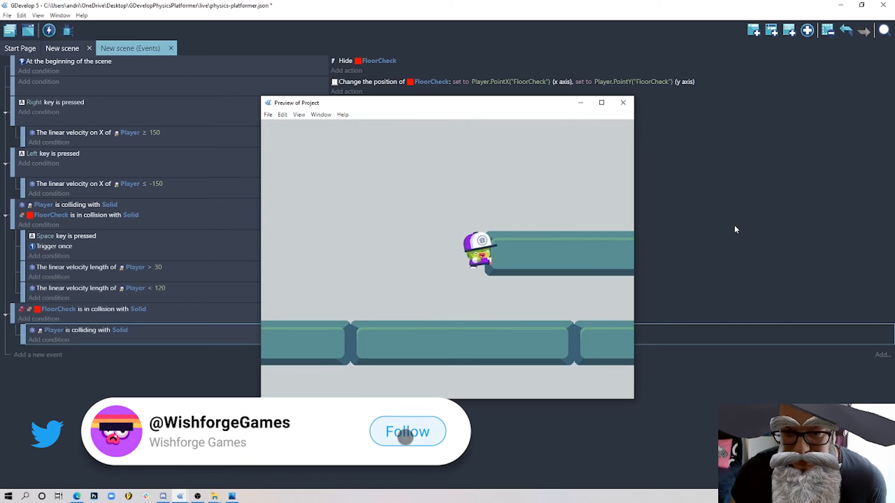
pyautogui.press('Left')
pyautogui.press('Right')
pyautogui.press('Left')
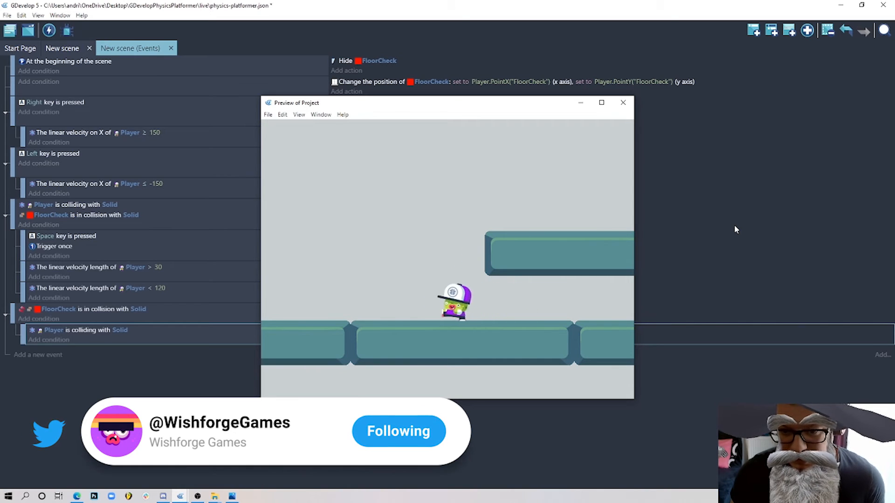
pyautogui.press('Right')
pyautogui.press('space')
pyautogui.press('Left')
pyautogui.press('space')
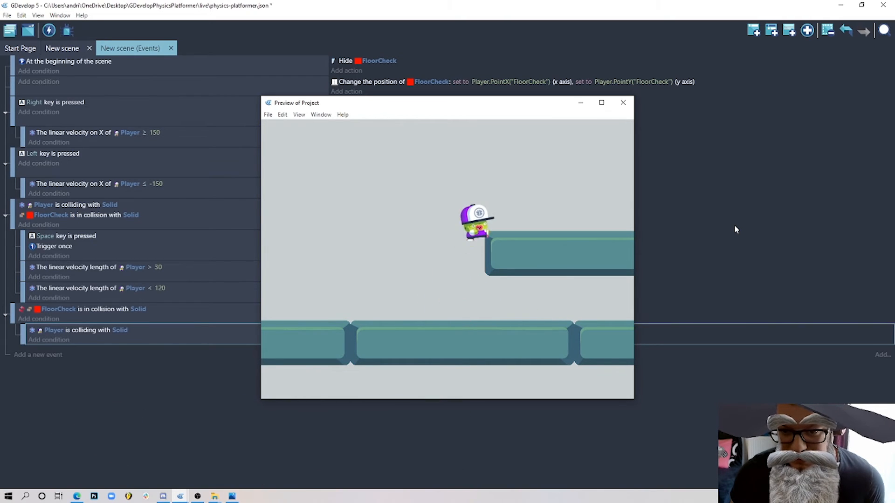
pyautogui.press('Right')
pyautogui.press('Left')
pyautogui.press('space')
pyautogui.press('Right')
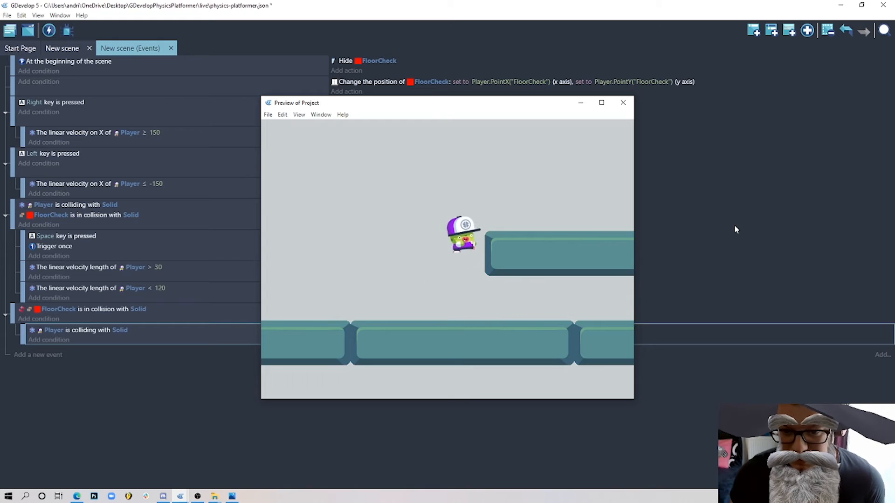
pyautogui.press('Left')
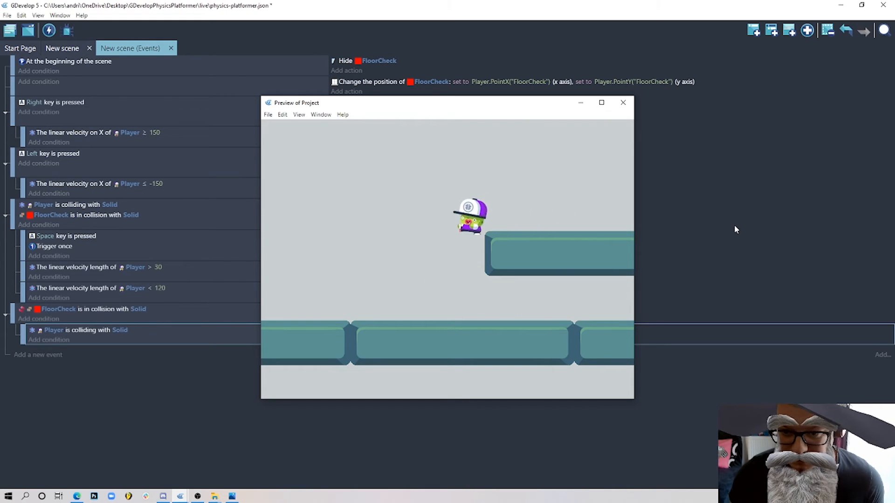
pyautogui.press('Right')
pyautogui.press('space')
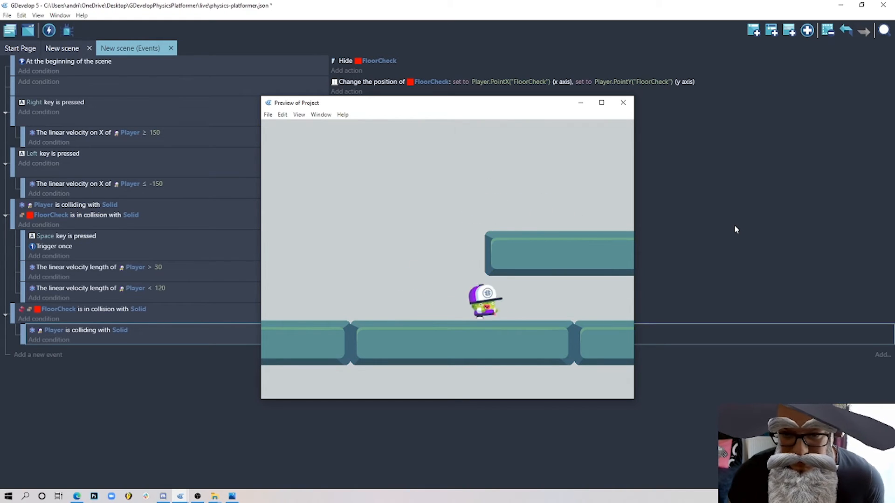
pyautogui.click(622, 103)
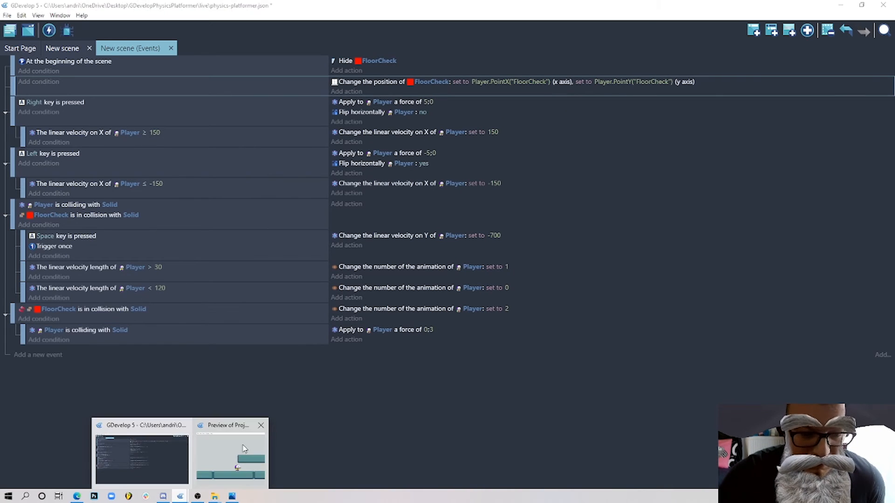
# Delete the raised Floor instance at X 480, Y 240 from the scene.
pyautogui.click(80, 48)
pyautogui.click(503, 214)
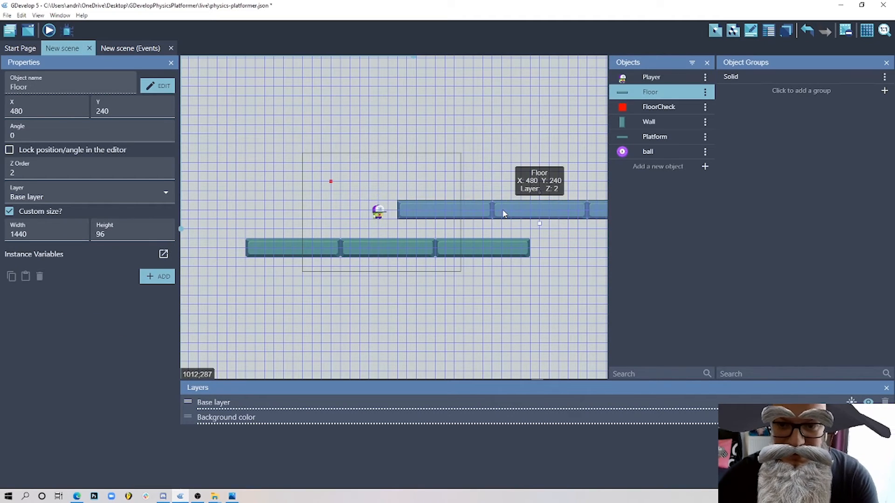
pyautogui.press('Delete')
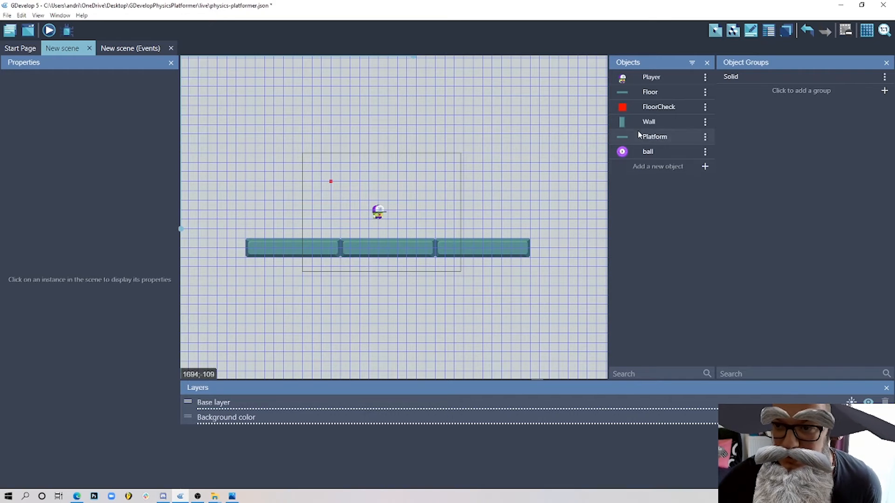
# Stack two Wall instances at X -48 above the floor's left section and place a Platform on top of them.
pyautogui.moveTo(647, 122); pyautogui.dragTo(305, 170)
pyautogui.click(301, 213)
pyautogui.moveTo(659, 141); pyautogui.dragTo(266, 155)
# Copy a Wall to the right end of the floor and place a copy of the Platform on top of it.
pyautogui.click(309, 198)
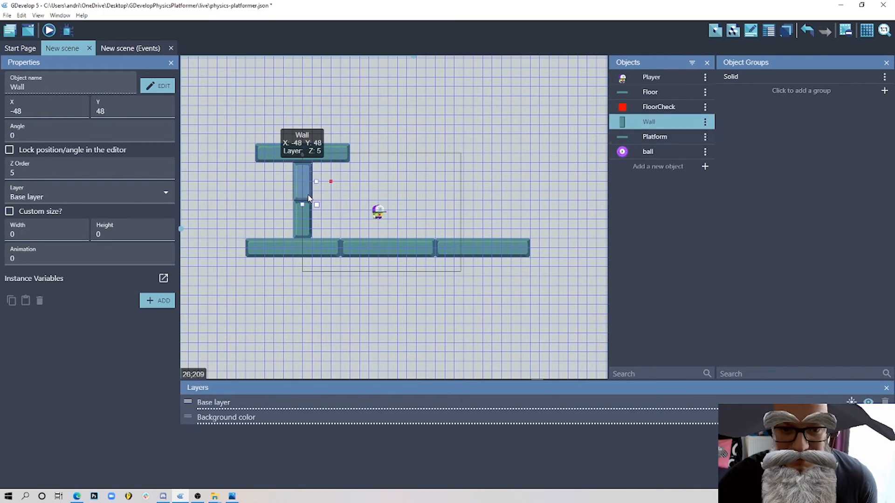
pyautogui.keyDown('ctrl'); pyautogui.moveTo(306, 191); pyautogui.dragTo(664, 223); pyautogui.keyUp('ctrl')
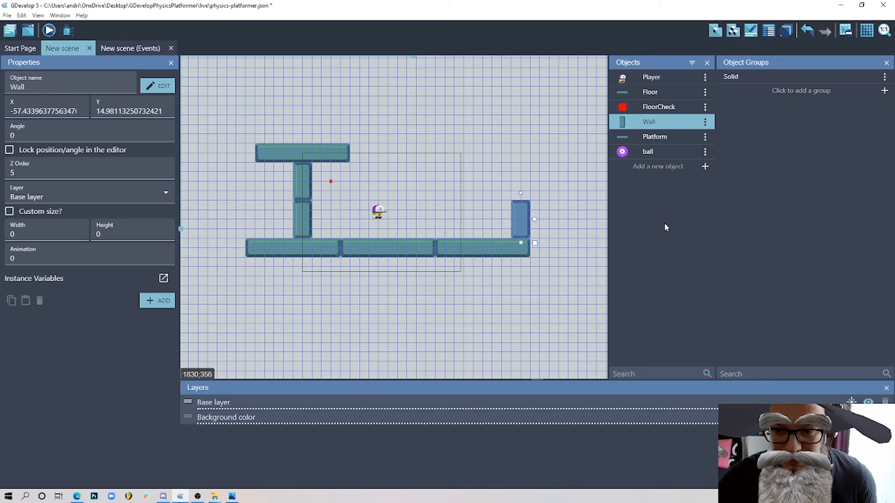
pyautogui.moveTo(332, 163); pyautogui.dragTo(549, 202)
pyautogui.click(581, 284)
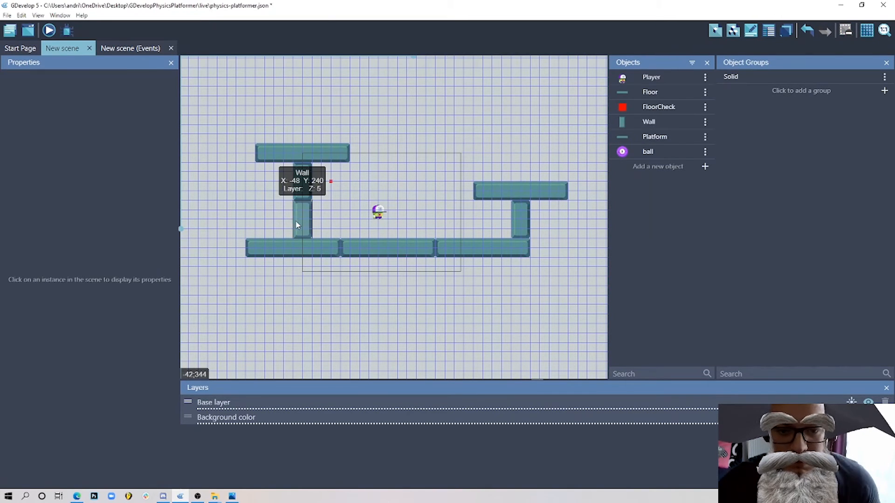
# Add the Physics Engine 2.0 behavior to the Wall object with a density of 0.05 and apply it.
pyautogui.doubleClick(306, 217)
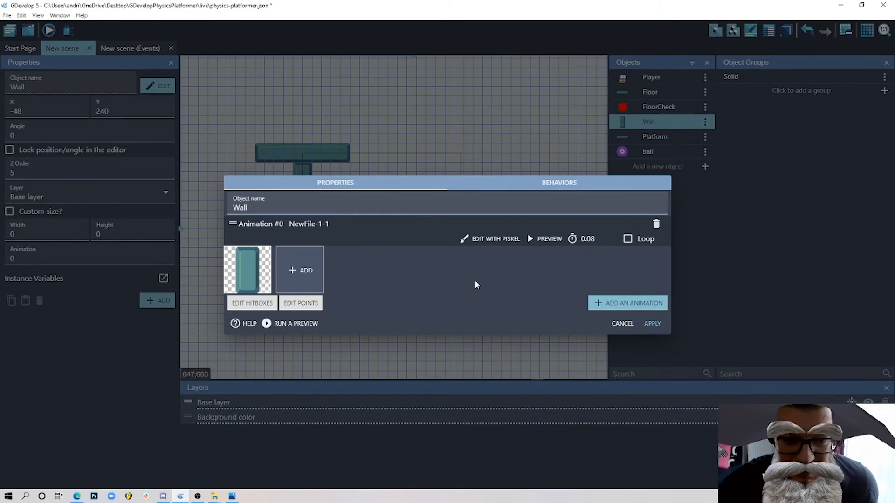
pyautogui.click(569, 183)
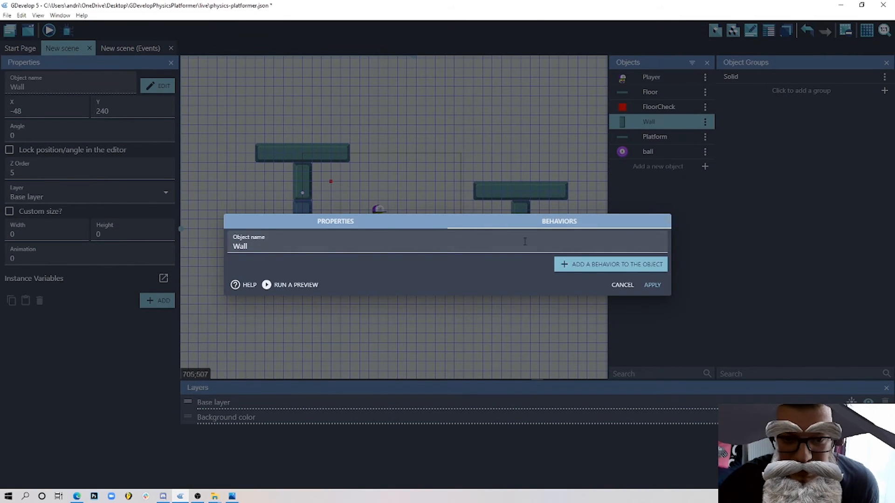
pyautogui.click(591, 263)
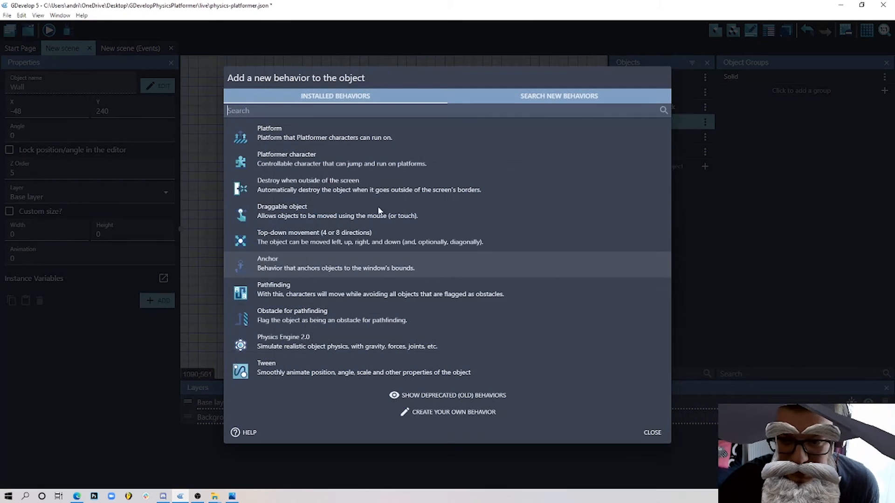
pyautogui.click(279, 344)
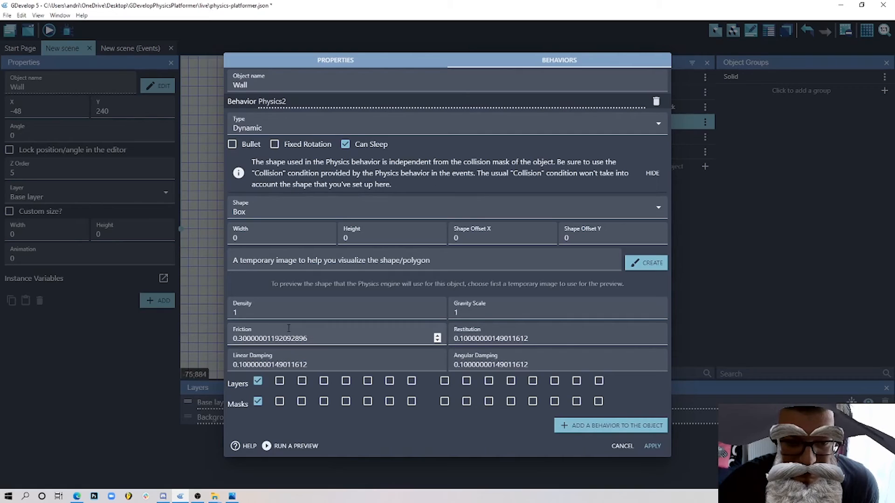
pyautogui.doubleClick(237, 313)
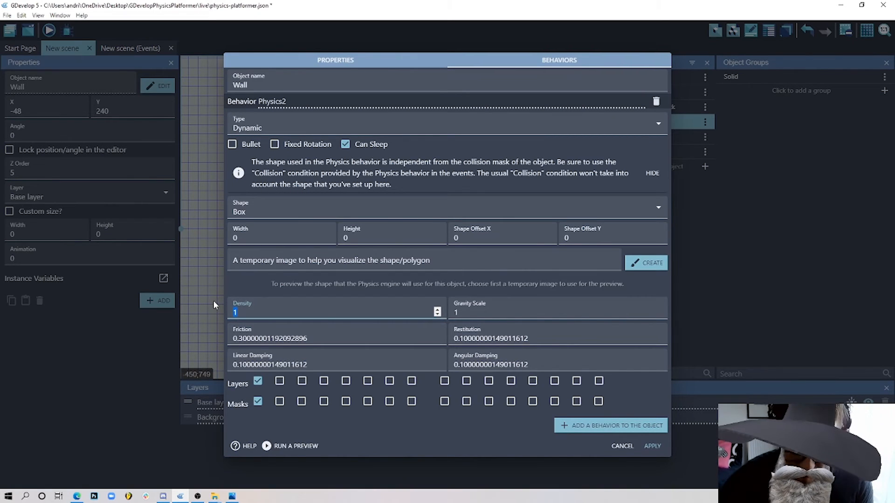
pyautogui.write('0.05000000074505806')
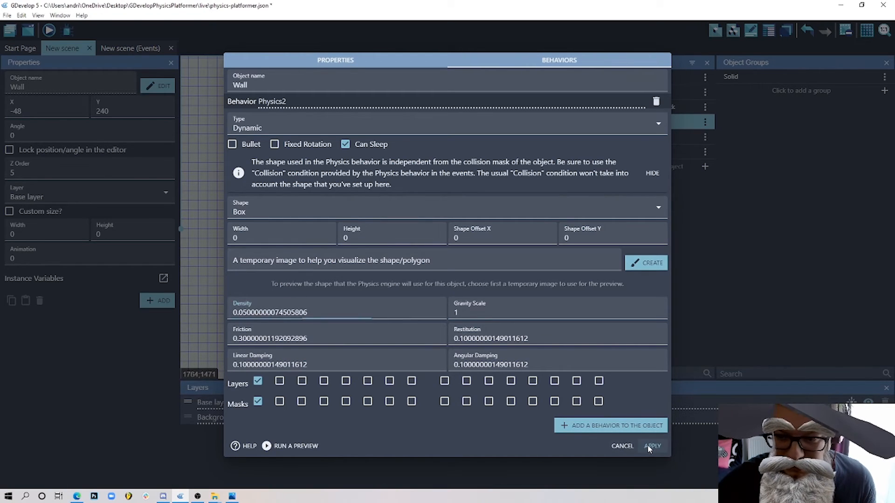
pyautogui.click(651, 446)
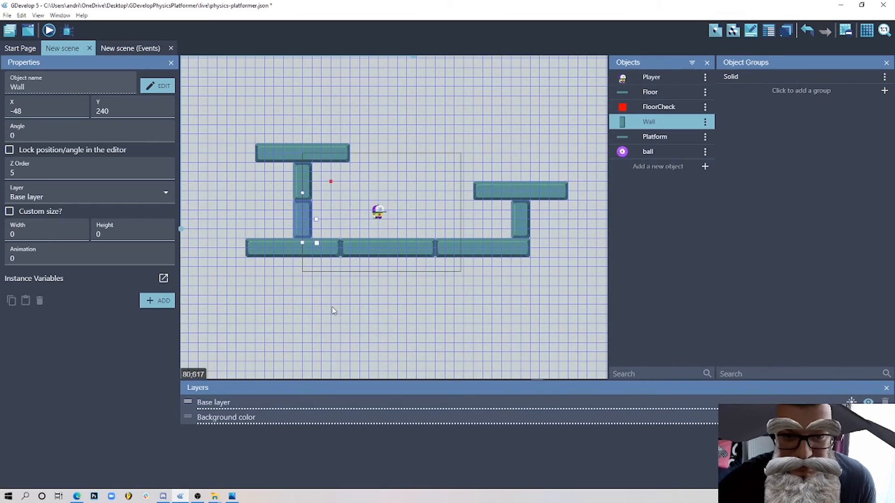
# Give the Platform object the Physics Engine 2.0 behavior with a density of 0.05 and apply it.
pyautogui.doubleClick(326, 153)
pyautogui.click(538, 184)
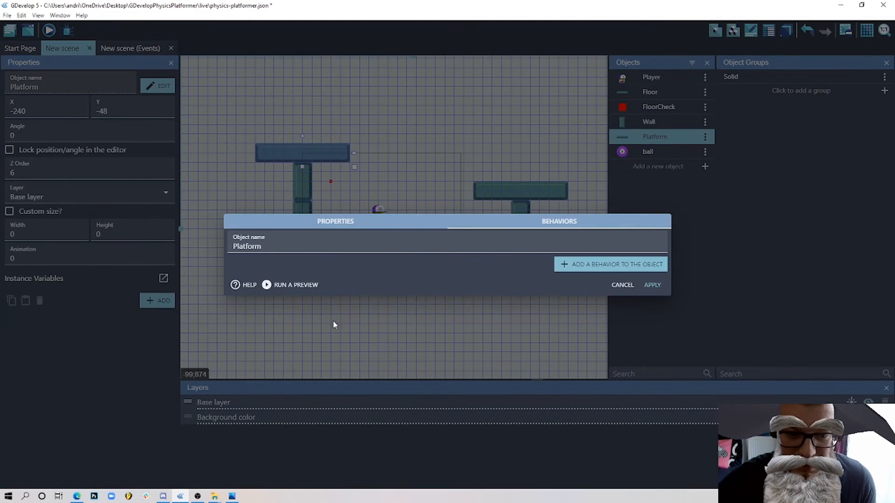
pyautogui.click(600, 264)
pyautogui.click(296, 341)
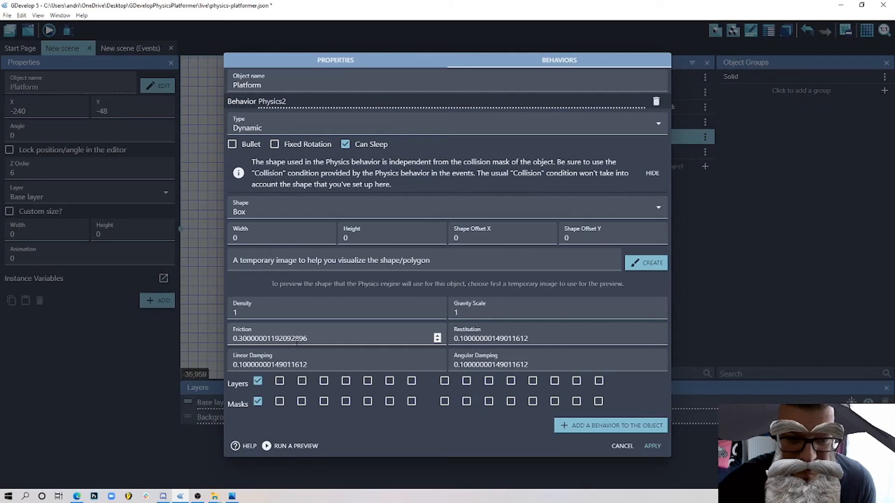
pyautogui.click(252, 314)
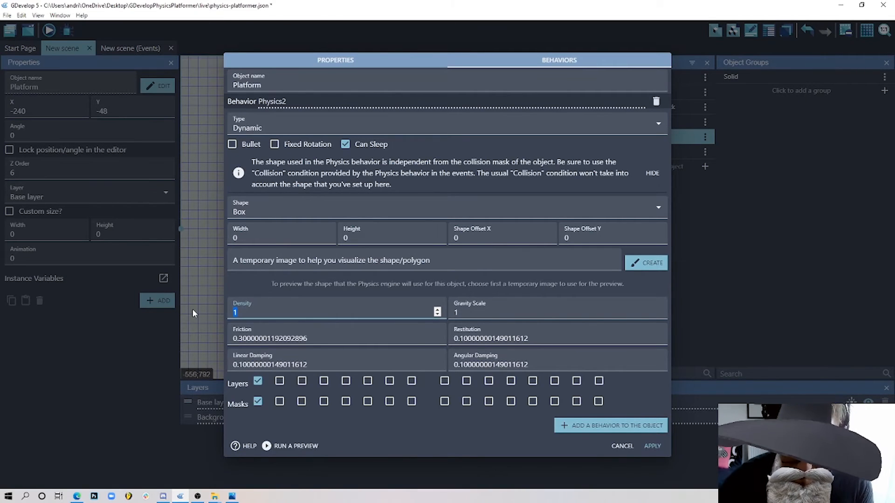
pyautogui.press('BackSpace')
pyautogui.write('0.05')
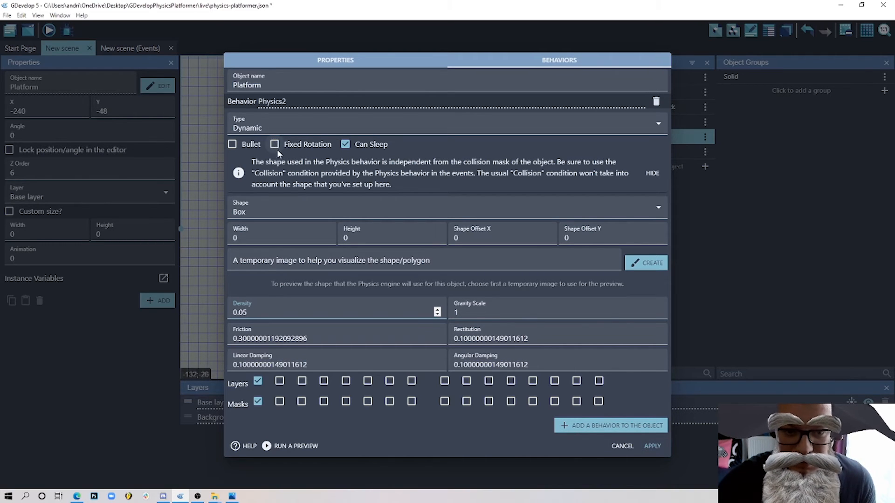
pyautogui.click(651, 447)
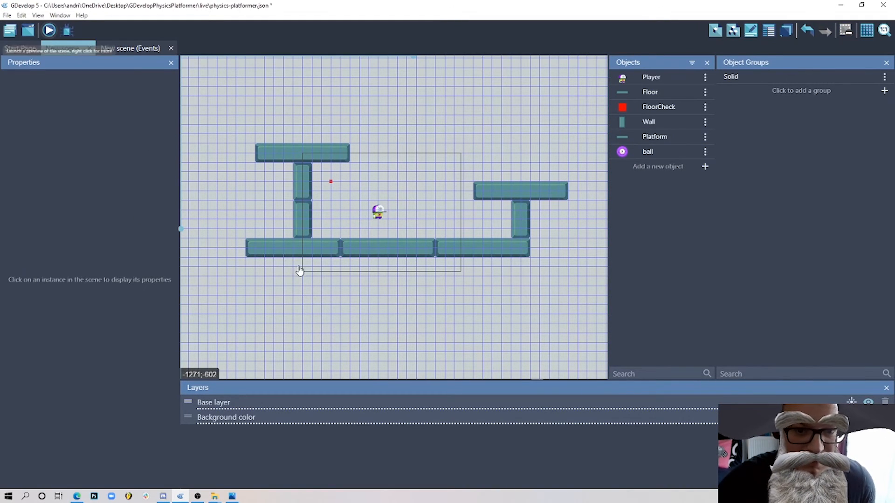
# Move the stack of two Walls and its Platform along the floor so the Walls sit at X 192.
pyautogui.click(306, 224)
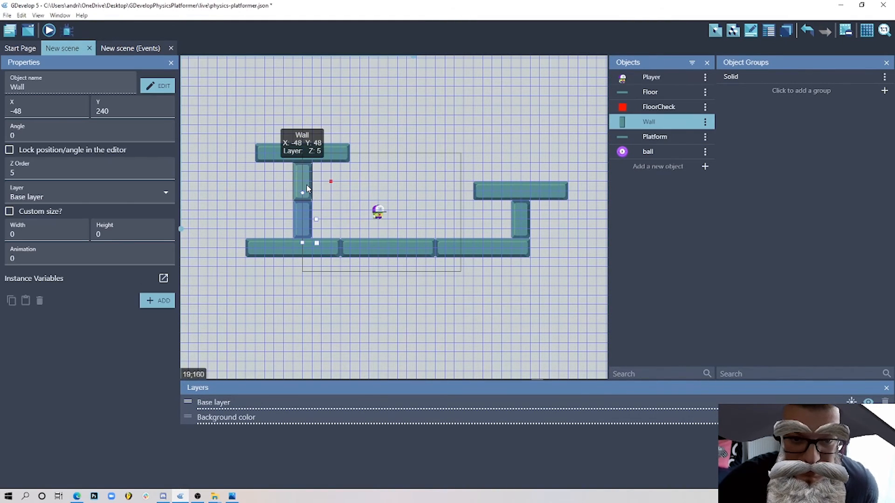
pyautogui.keyDown('shift'); pyautogui.click(314, 150); pyautogui.keyUp('shift')
pyautogui.moveTo(314, 150); pyautogui.dragTo(377, 155)
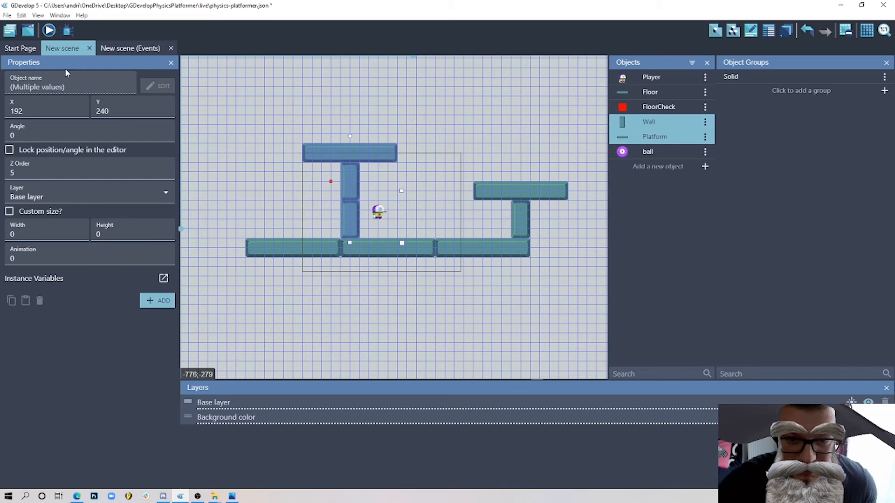
# Preview the scene, push the Player into the stacked Walls and Platform to test their physics, and close the preview.
pyautogui.click(49, 33)
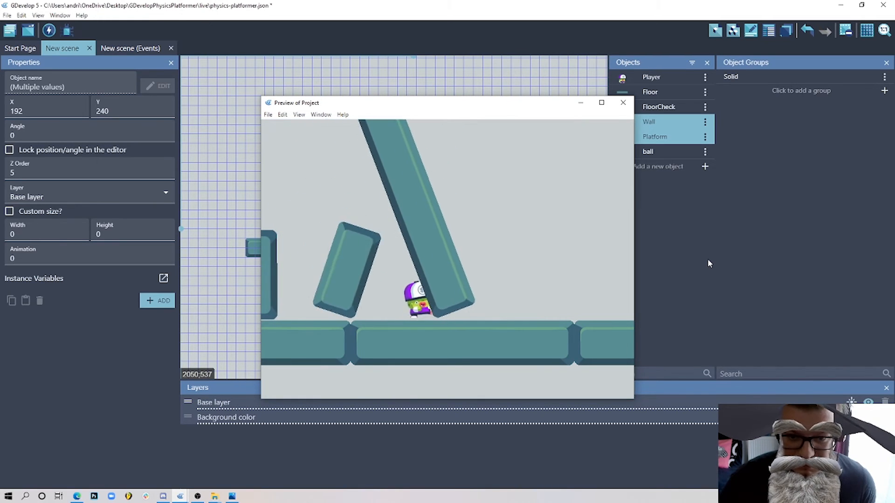
pyautogui.press('Left')
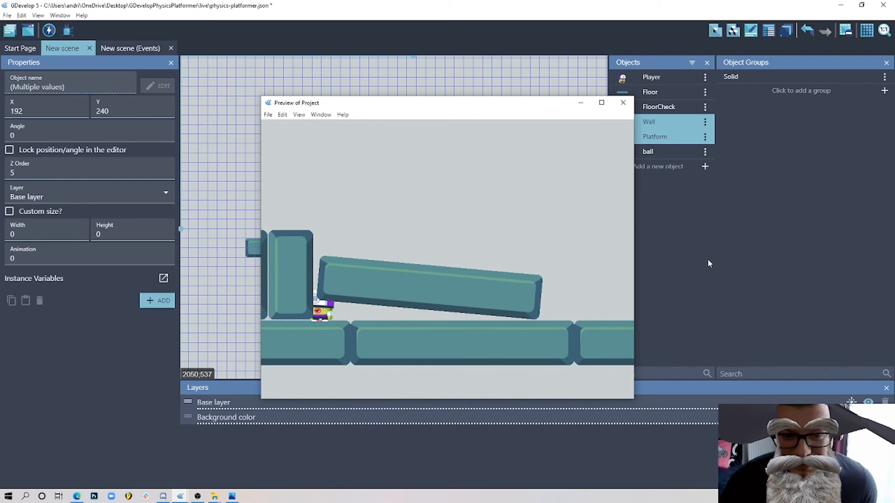
pyautogui.press('Right')
pyautogui.press('space')
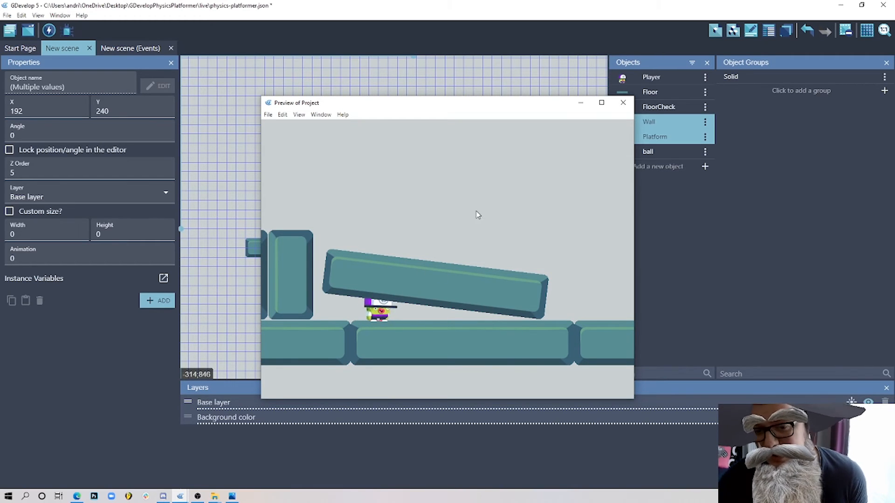
pyautogui.click(623, 102)
# Set the Z Order of all Wall and Platform instances in the scene to 2.
pyautogui.click(385, 222)
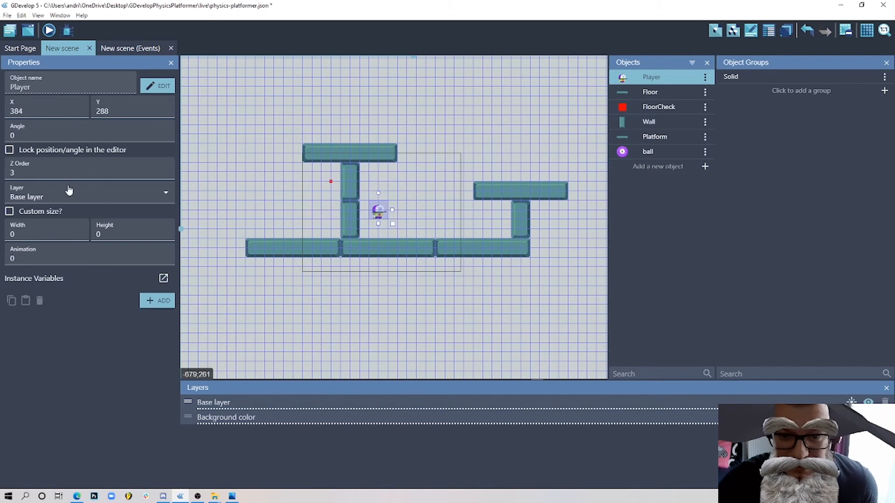
pyautogui.click(326, 153)
pyautogui.keyDown('shift'); pyautogui.click(350, 181); pyautogui.keyUp('shift')
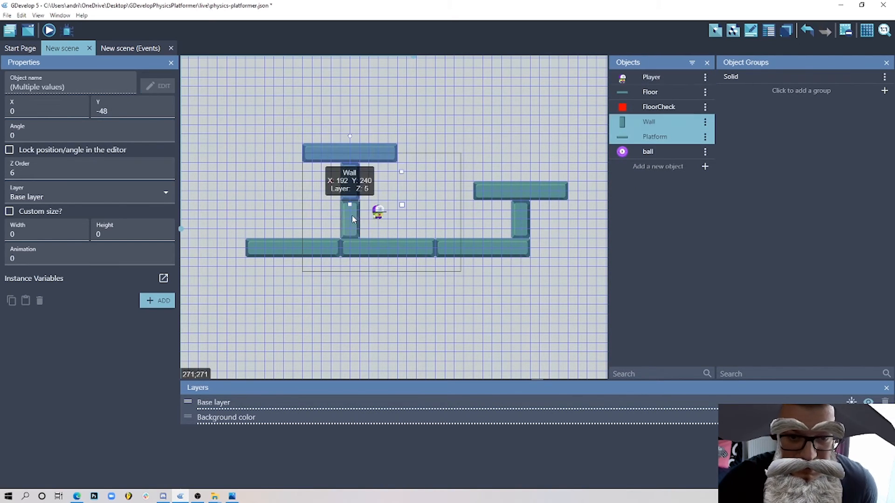
pyautogui.keyDown('shift'); pyautogui.click(349, 219); pyautogui.keyUp('shift')
pyautogui.keyDown('shift'); pyautogui.click(521, 208); pyautogui.keyUp('shift')
pyautogui.keyDown('shift'); pyautogui.click(522, 191); pyautogui.keyUp('shift')
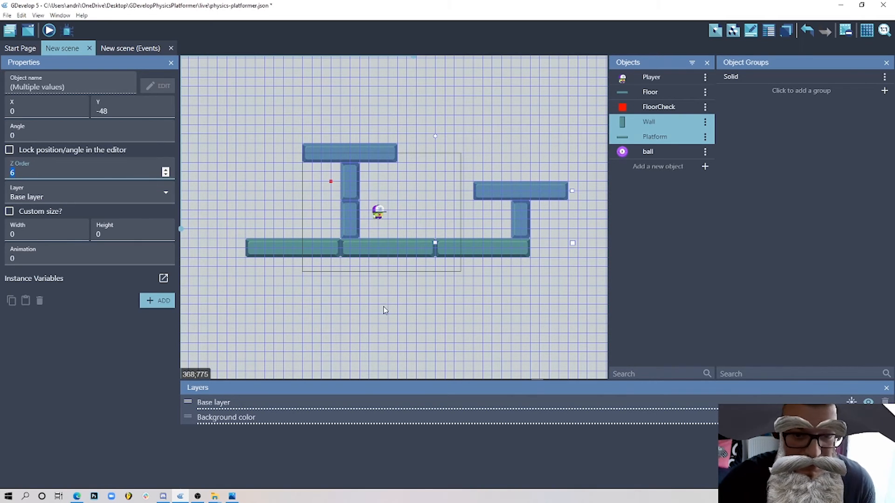
pyautogui.click(405, 288)
pyautogui.click(395, 240)
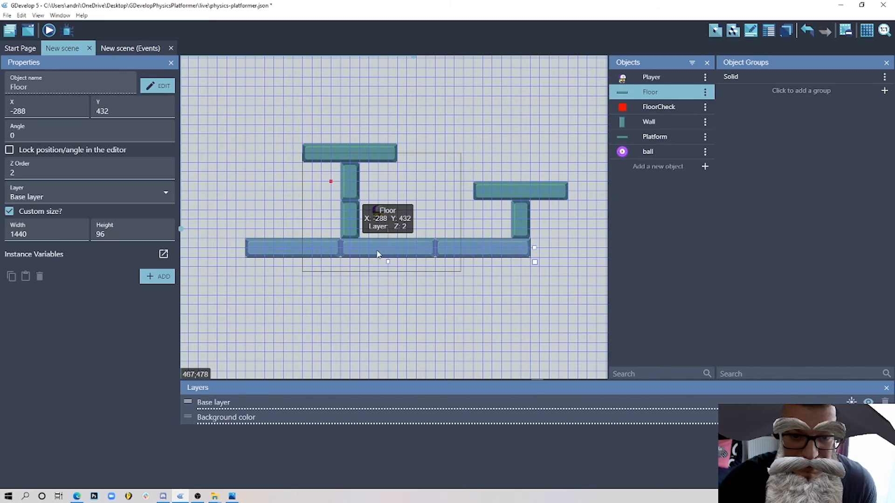
pyautogui.click(316, 313)
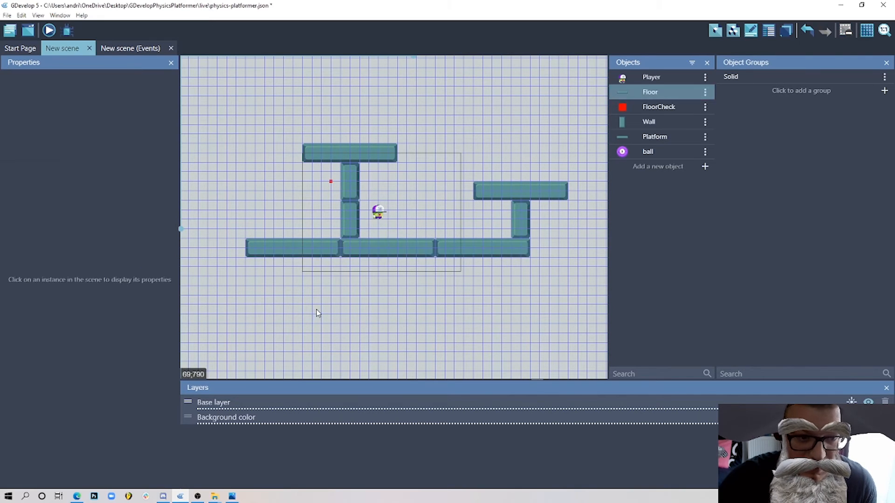
# Set the Player instance's Z Order to 10.
pyautogui.click(379, 212)
pyautogui.click(5, 171)
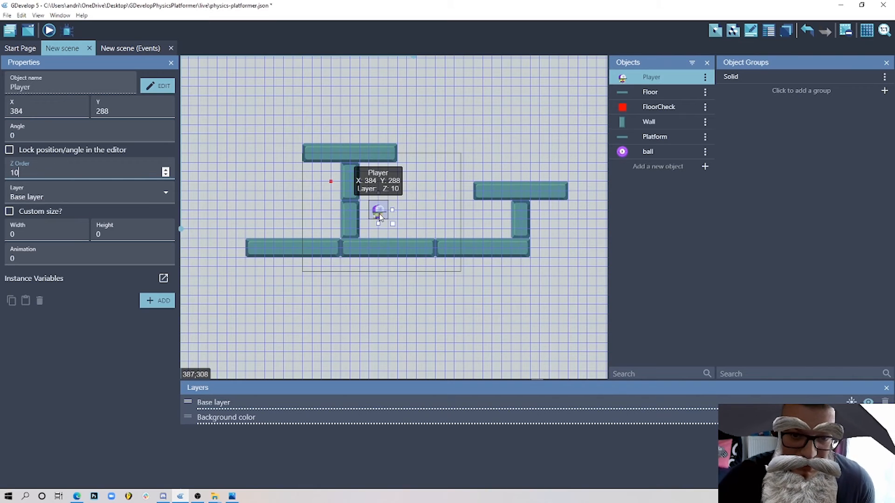
pyautogui.click(390, 324)
# Preview the scene, run and jump the Player against the Wall stack in both directions, and close the preview.
pyautogui.click(52, 32)
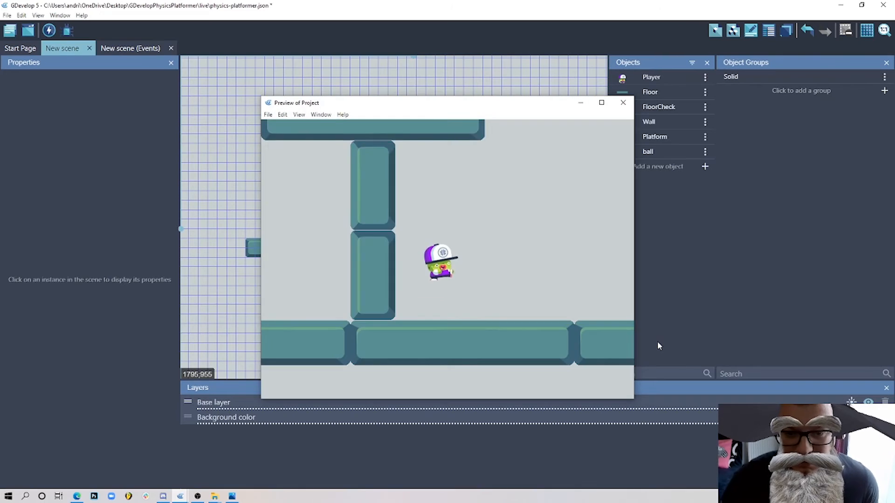
pyautogui.press('Left')
pyautogui.press('space')
pyautogui.press('Right')
pyautogui.press('space')
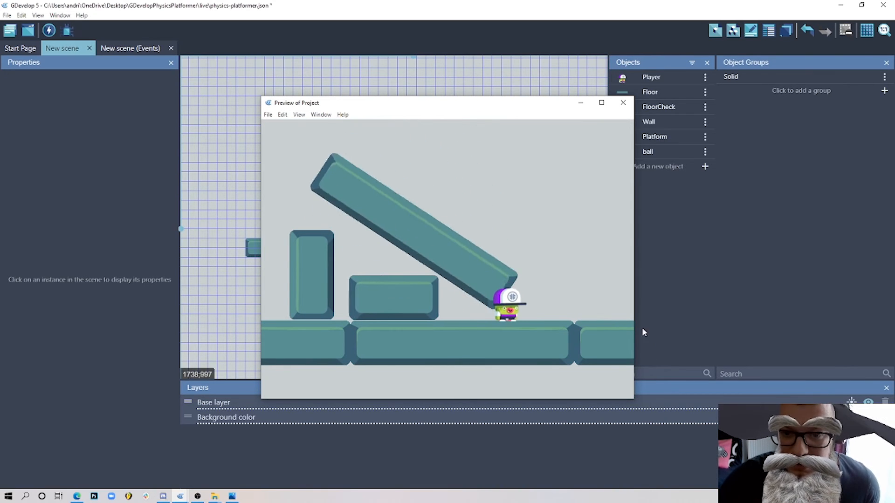
pyautogui.click(623, 102)
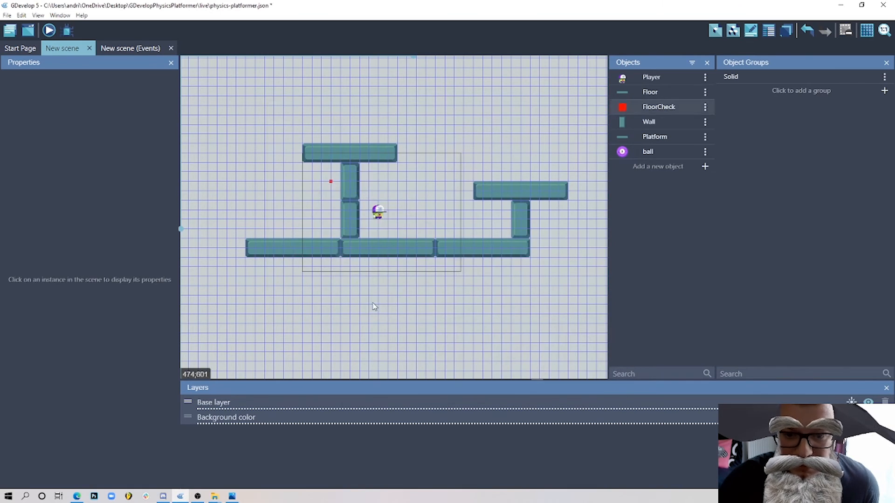
# Set the Wall's physics box shape to a width of 90 and a height of 176 and apply it.
pyautogui.doubleClick(343, 226)
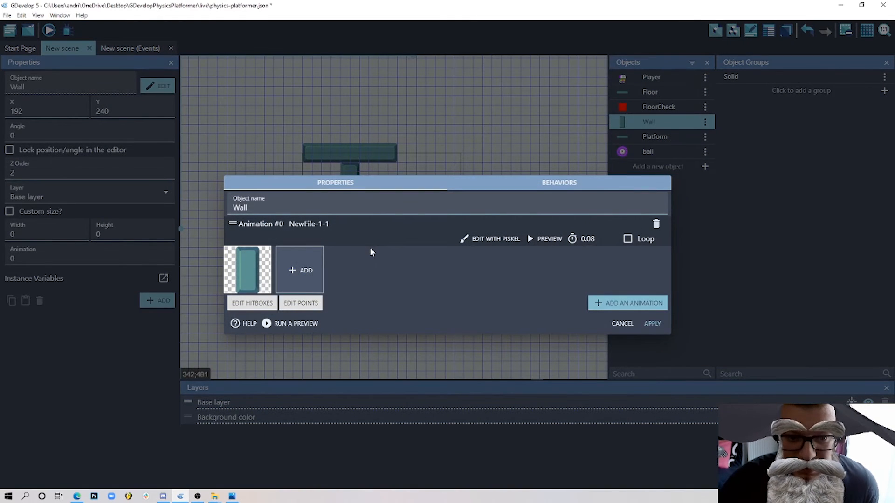
pyautogui.click(558, 183)
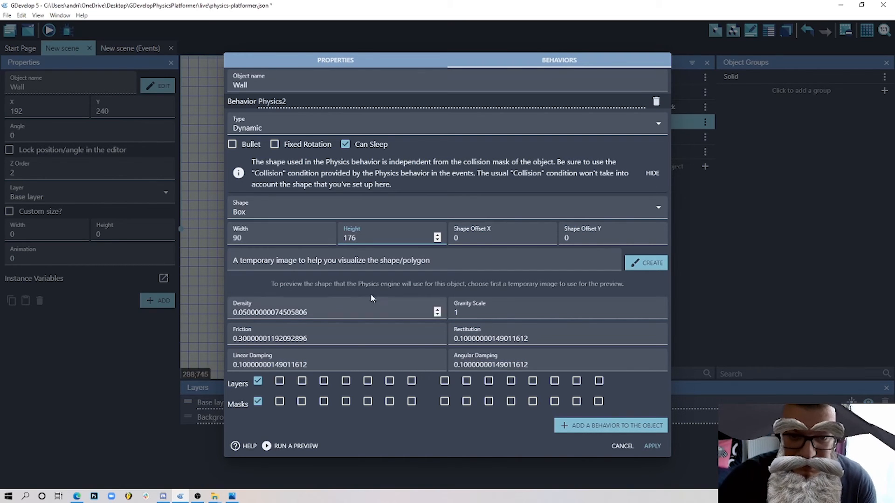
pyautogui.click(657, 446)
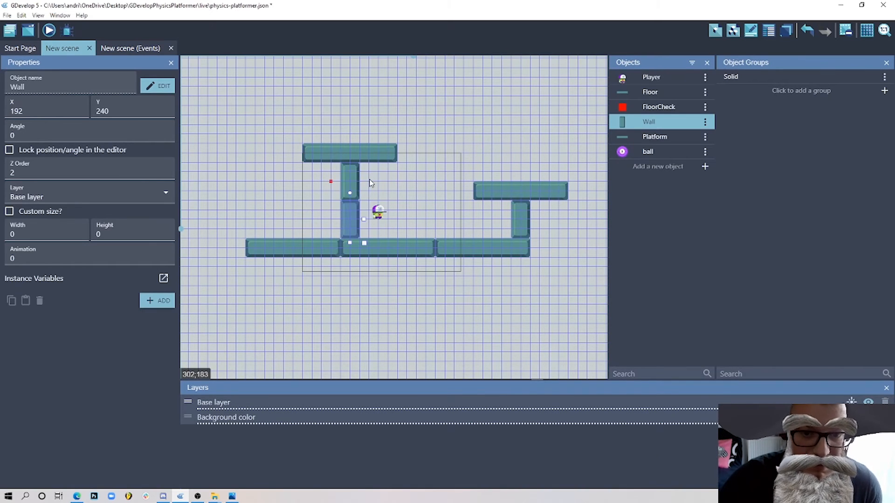
# Preview the scene, knock over the Wall stack with the Player to check the resized collision box, and close the preview.
pyautogui.click(49, 30)
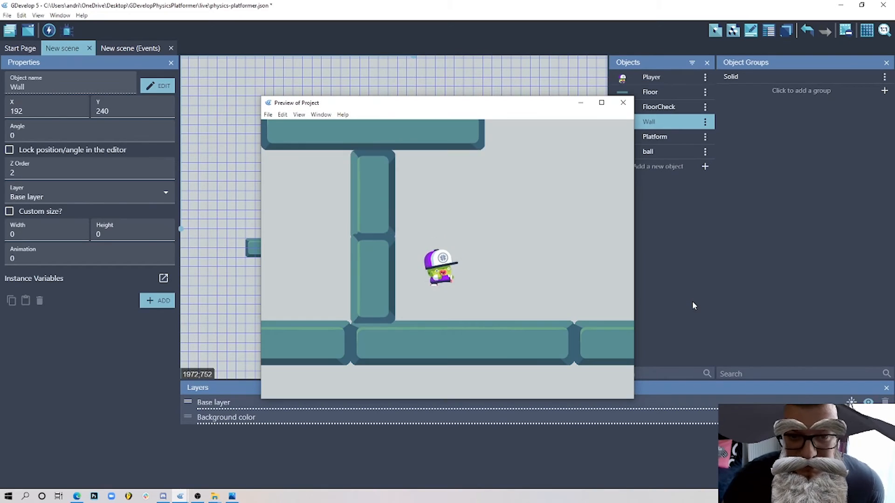
pyautogui.press('Left')
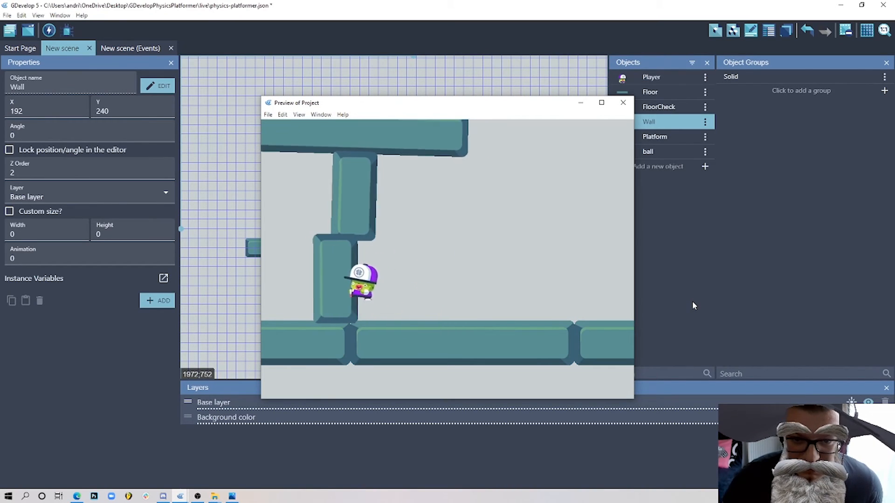
pyautogui.press('Right')
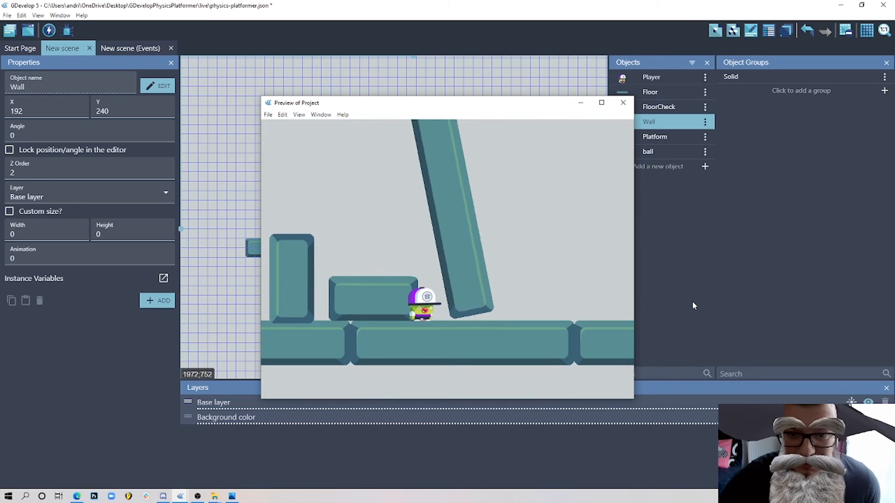
pyautogui.click(622, 103)
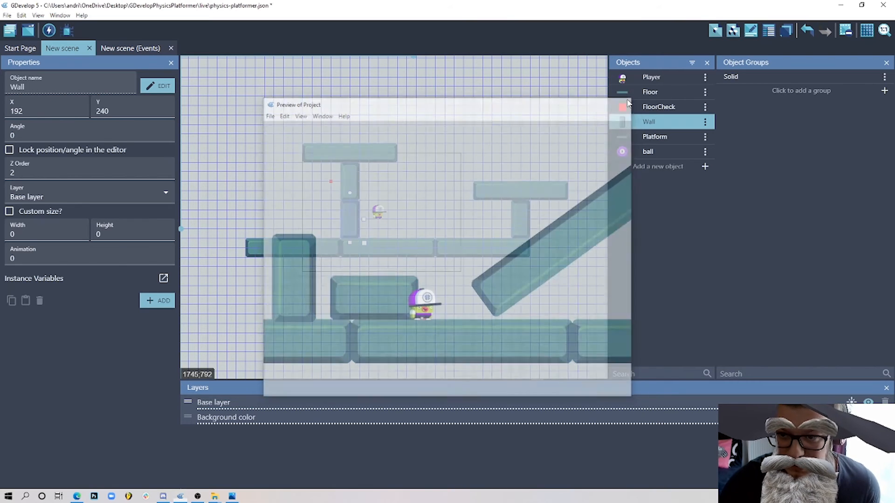
# Open the Platform's image in the Piskel editor, check its pixel dimensions, and save back to the object.
pyautogui.doubleClick(376, 149)
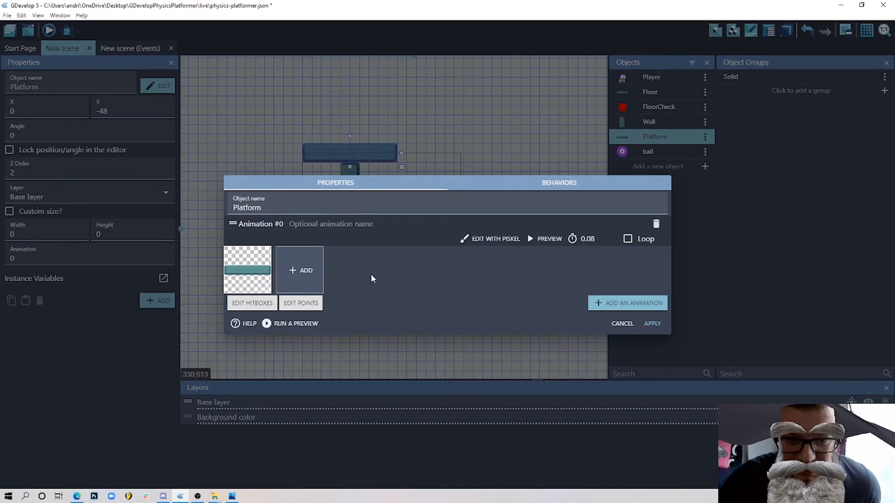
pyautogui.click(510, 239)
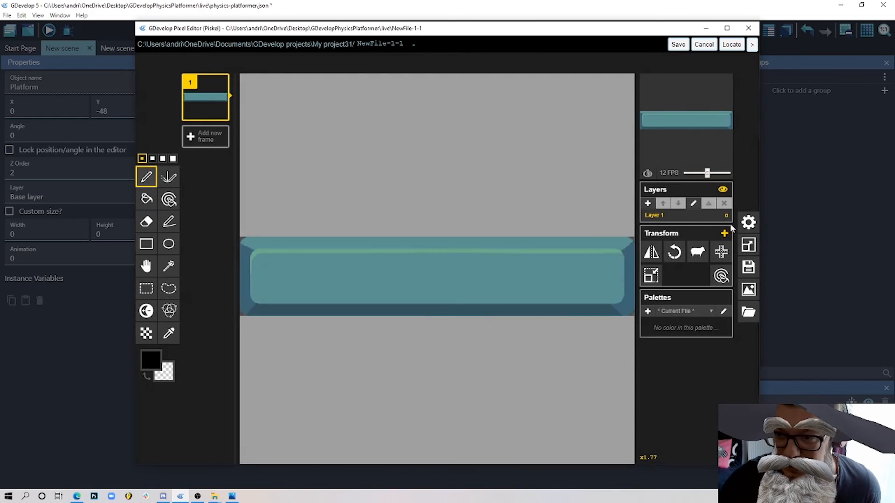
pyautogui.click(750, 250)
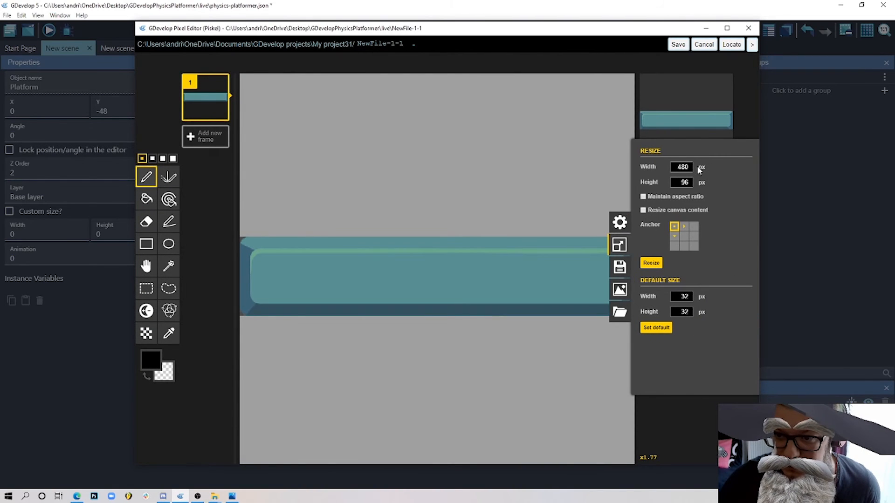
pyautogui.click(678, 45)
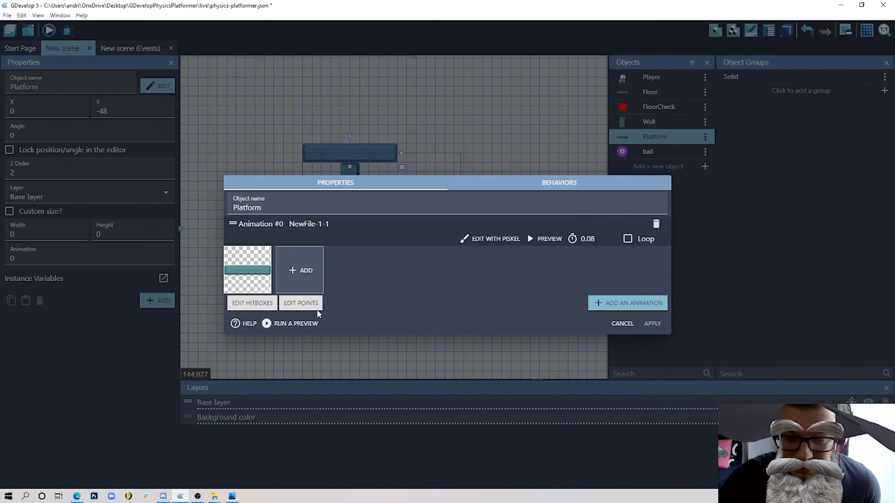
# Set the Platform's physics box shape to a width of 474 and a height of 90 and apply it.
pyautogui.click(548, 182)
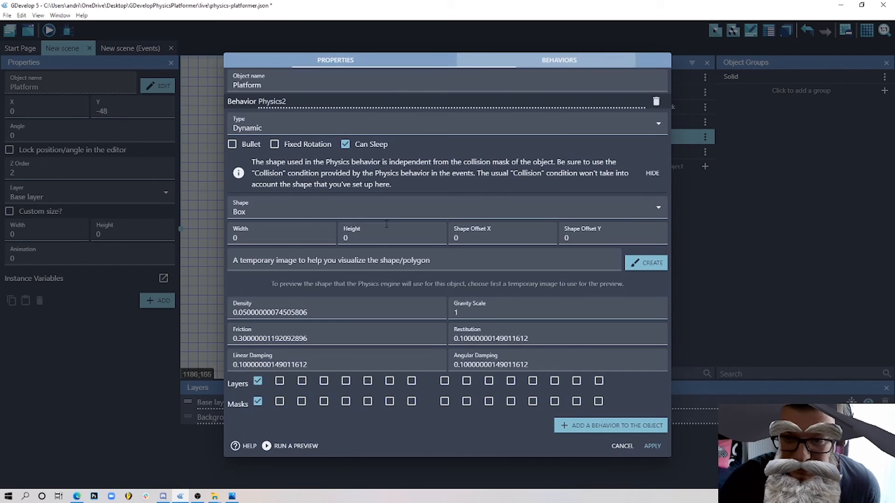
pyautogui.click(239, 244)
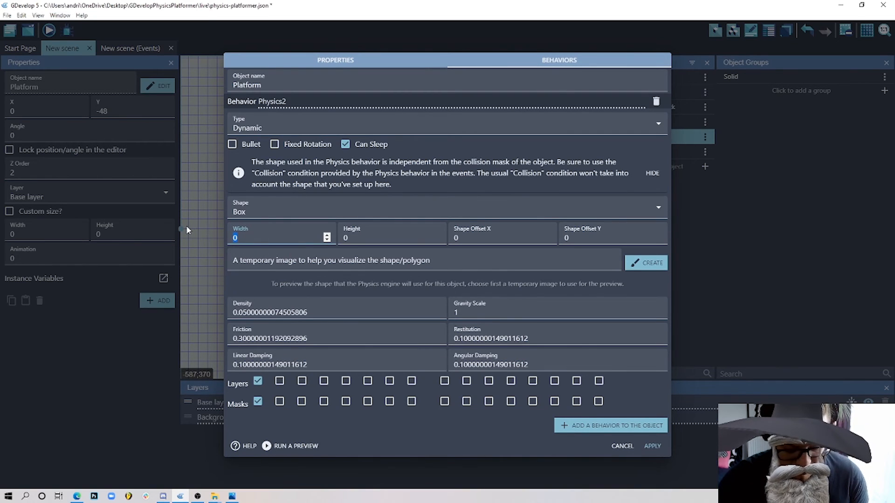
pyautogui.write('4')
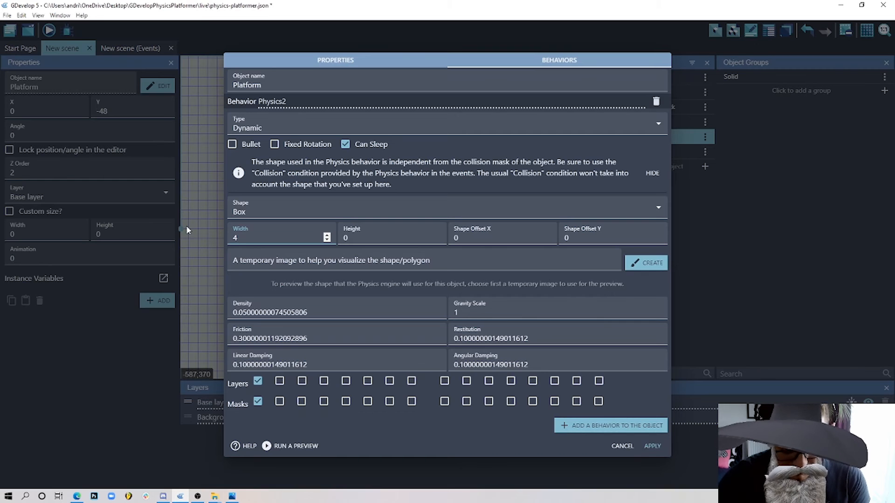
pyautogui.write('74')
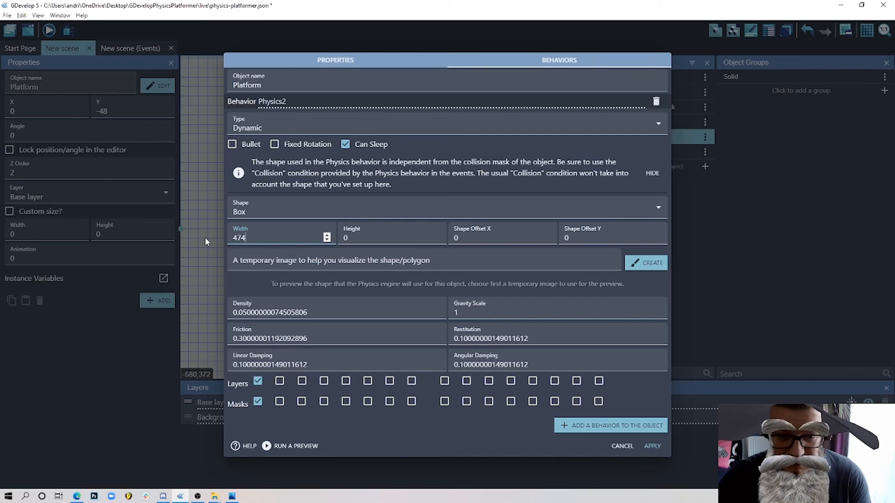
pyautogui.press('Tab')
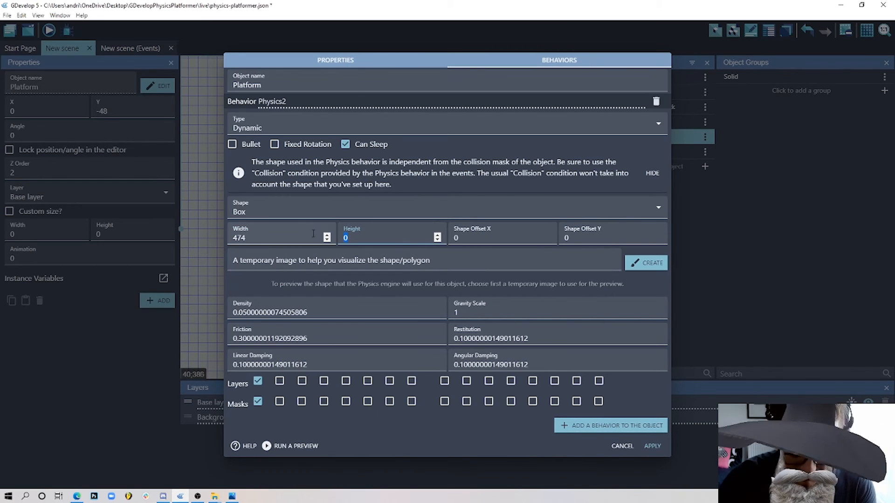
pyautogui.write('90')
pyautogui.click(651, 446)
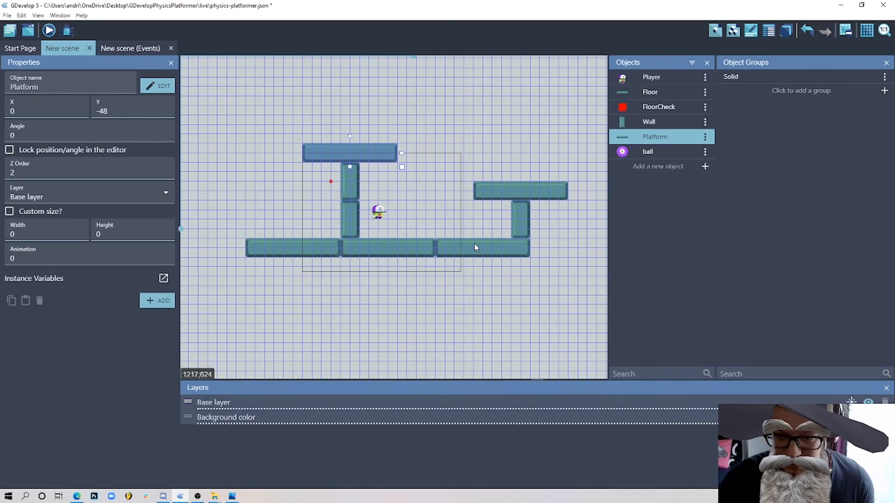
# Preview the scene, jump the Player around the toppled Platform and Wall pieces to check their collisions, and close the preview.
pyautogui.click(55, 30)
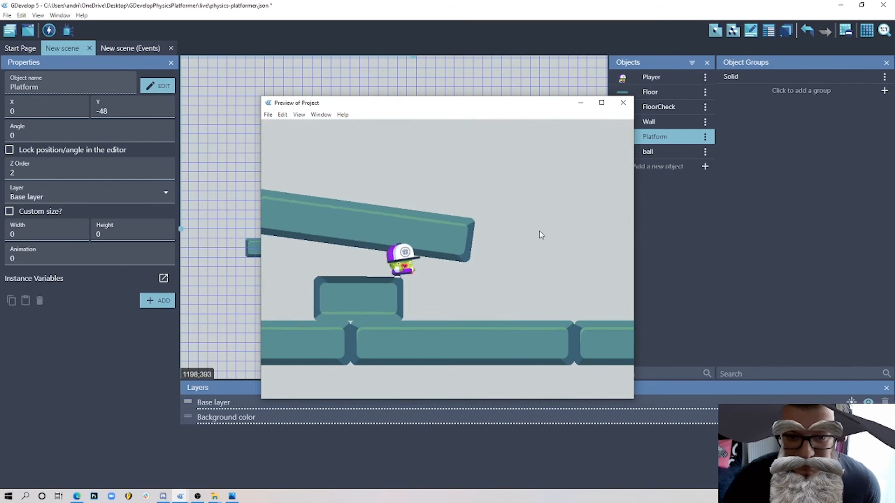
pyautogui.press('Left')
pyautogui.press('space')
pyautogui.press('Right')
pyautogui.press('space')
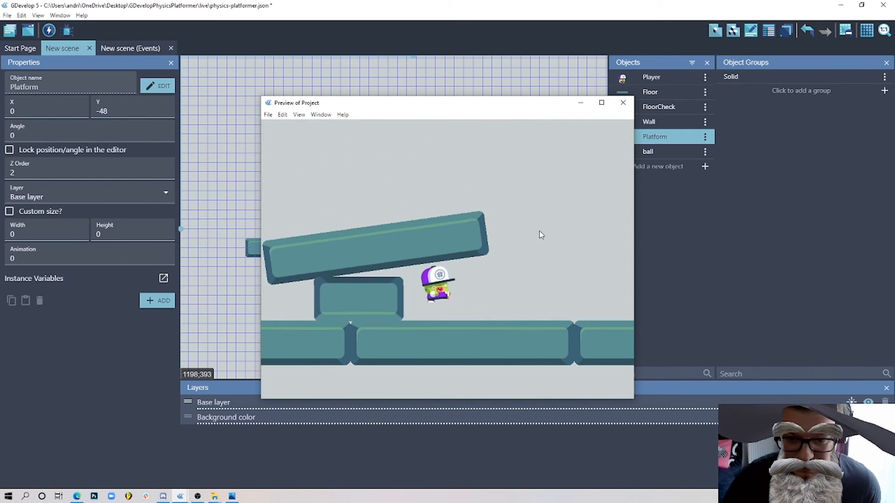
pyautogui.press('Left')
pyautogui.press('space')
pyautogui.press('Right')
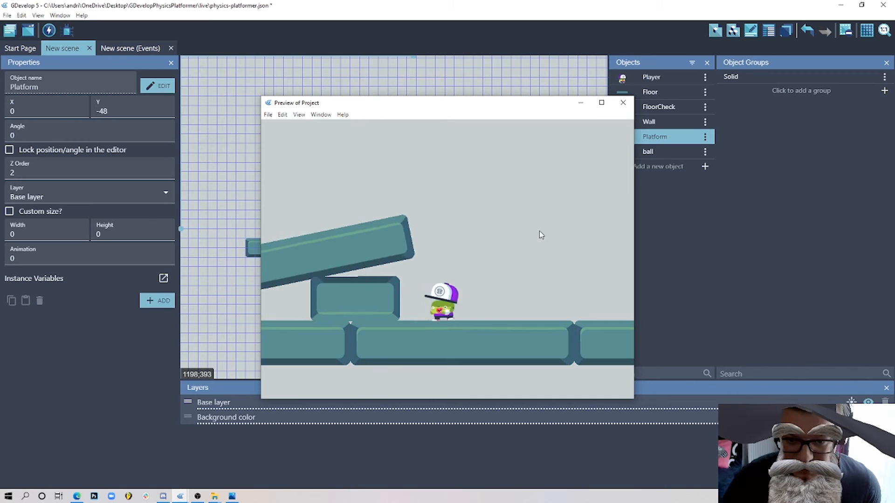
pyautogui.press('Left')
pyautogui.press('space')
pyautogui.press('space')
pyautogui.press('Right')
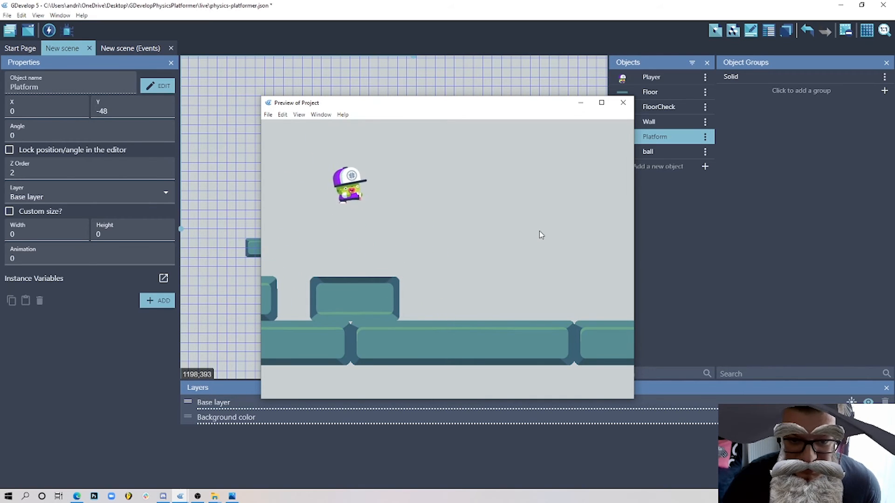
pyautogui.press('space')
pyautogui.press('Left')
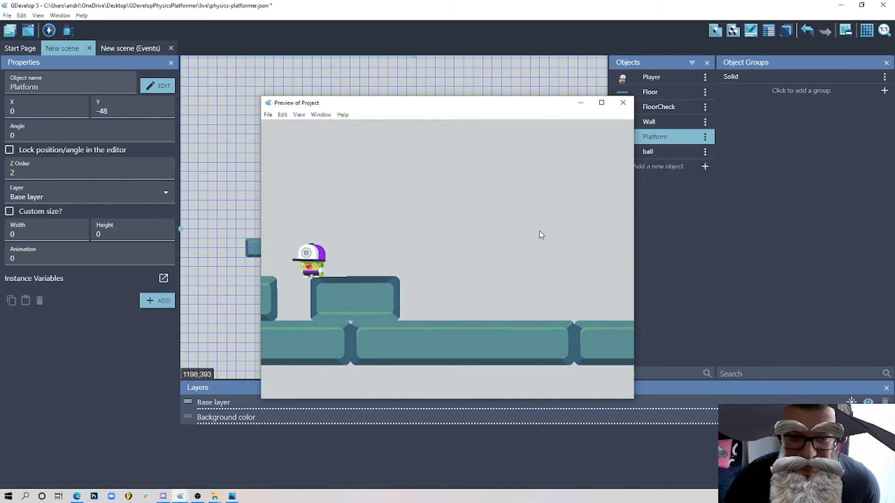
pyautogui.press('Right')
pyautogui.press('space')
pyautogui.press('Right')
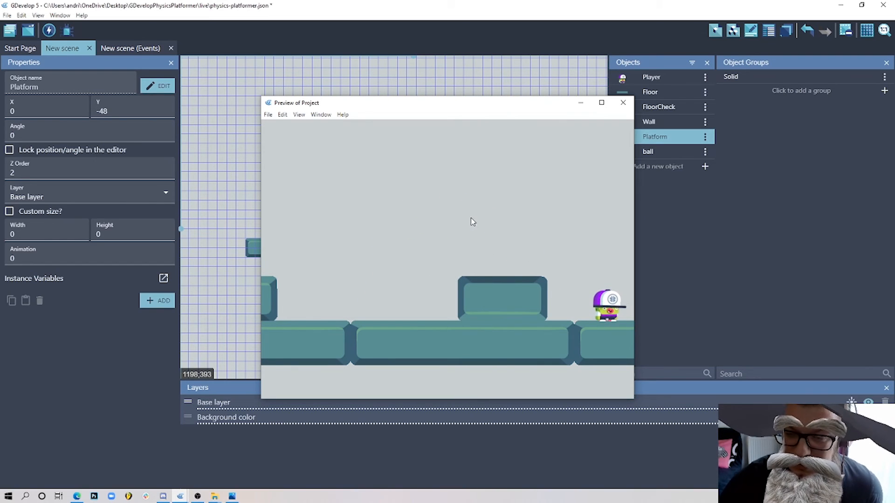
pyautogui.click(623, 103)
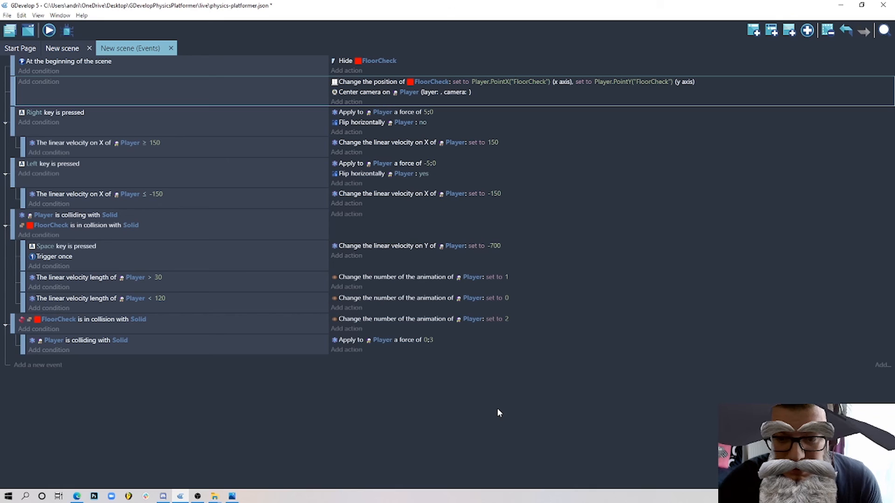
# Place a ball instance in the scene at X 1584, Y 288, above the floor beyond the second Wall.
pyautogui.click(70, 48)
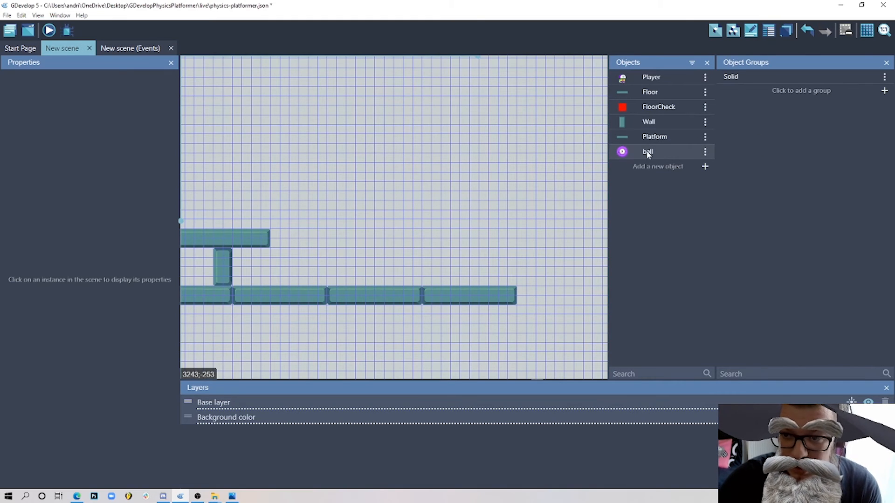
pyautogui.moveTo(647, 153); pyautogui.dragTo(319, 260)
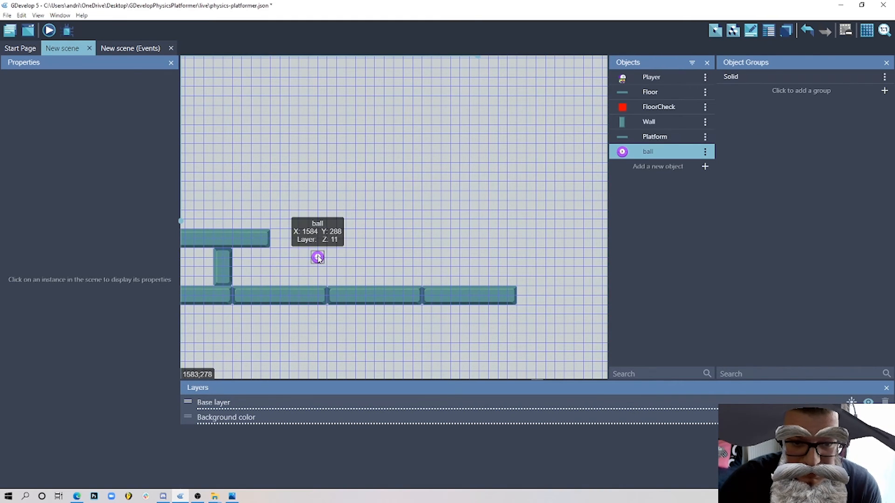
pyautogui.click(316, 273)
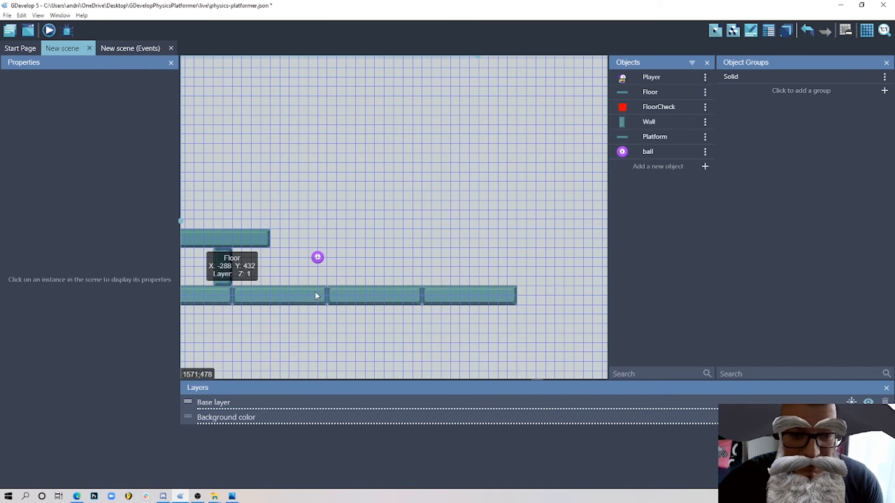
# Add the Physics Engine 2.0 behavior to the ball, set its shape to Circle, and apply it.
pyautogui.doubleClick(316, 257)
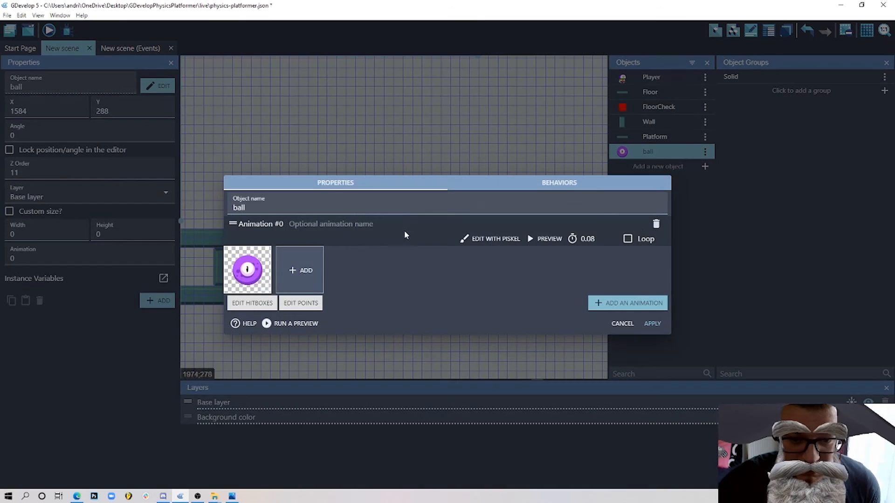
pyautogui.click(584, 183)
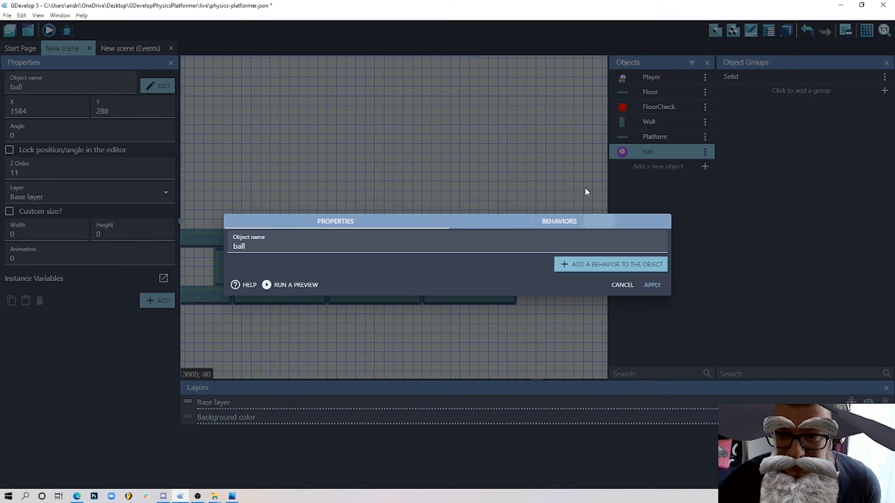
pyautogui.click(616, 264)
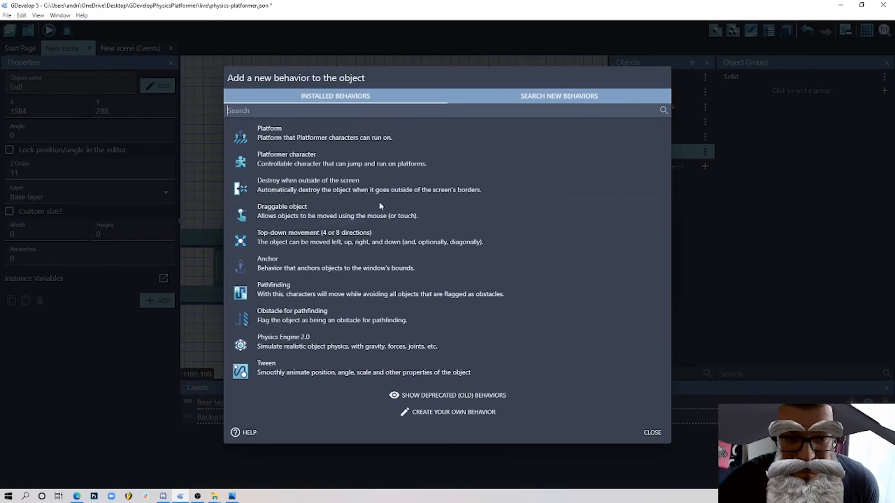
pyautogui.click(279, 347)
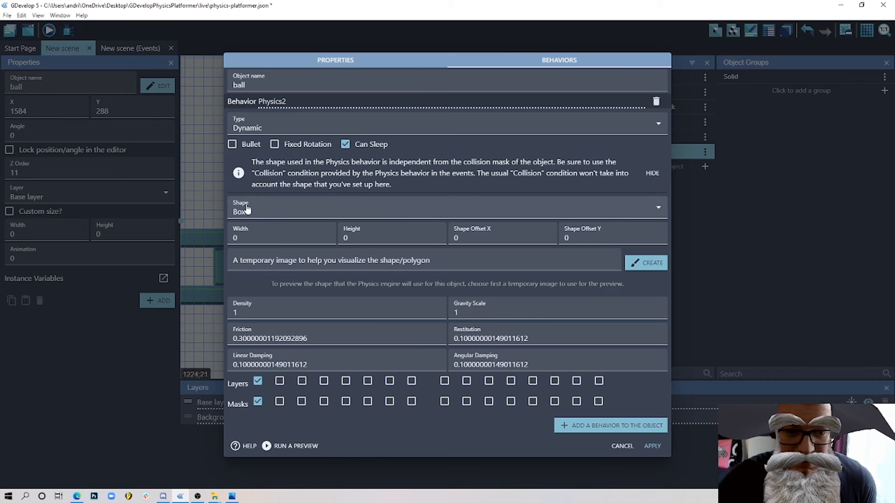
pyautogui.click(260, 216)
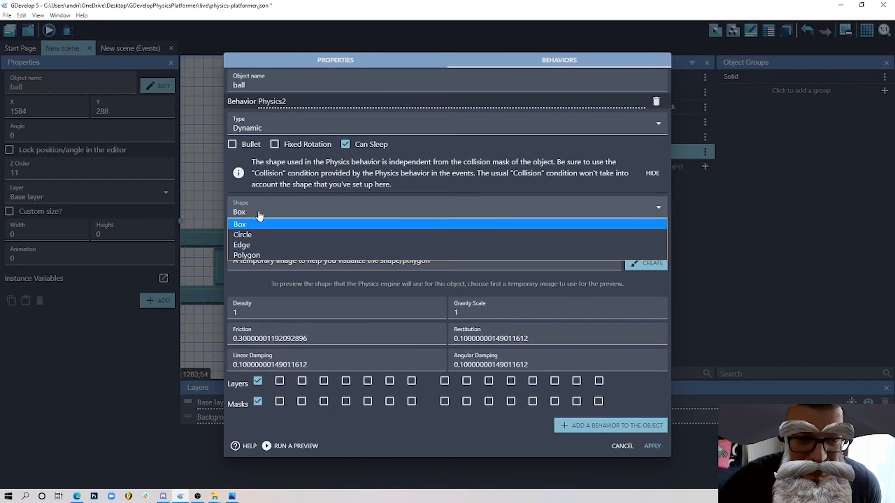
pyautogui.click(260, 234)
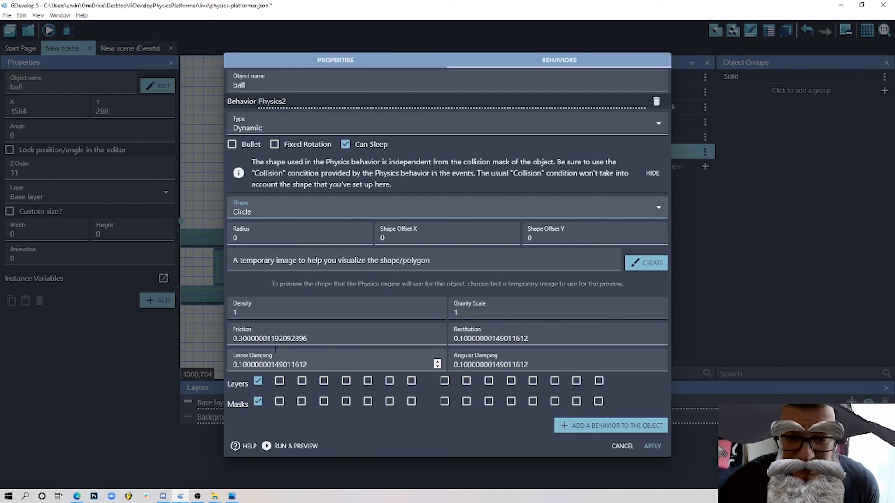
pyautogui.click(651, 446)
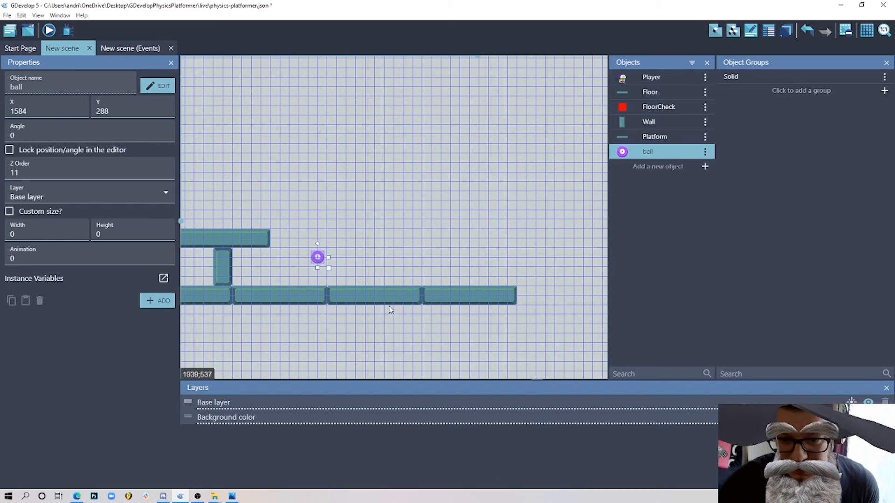
# Move the Player to X 1728, Y 288 beside the ball and preview pushing the ball against the Wall.
pyautogui.moveTo(348, 250); pyautogui.dragTo(524, 276, button='middle')
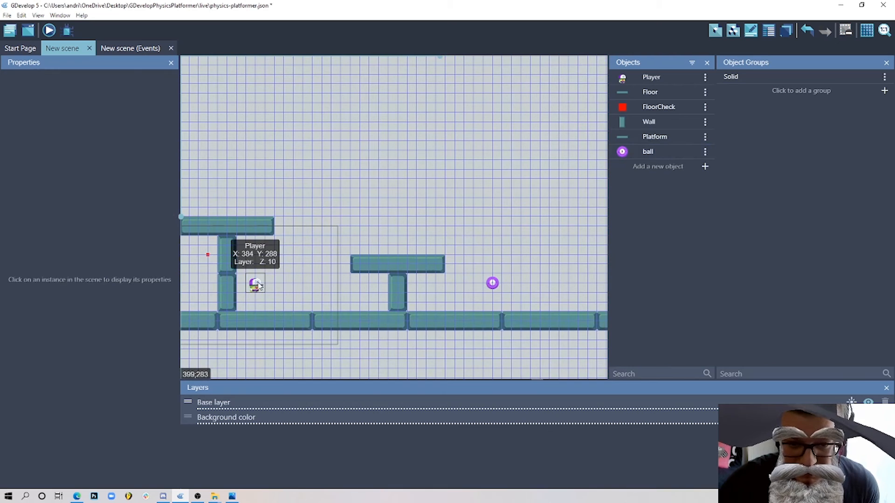
pyautogui.moveTo(258, 285); pyautogui.dragTo(534, 291)
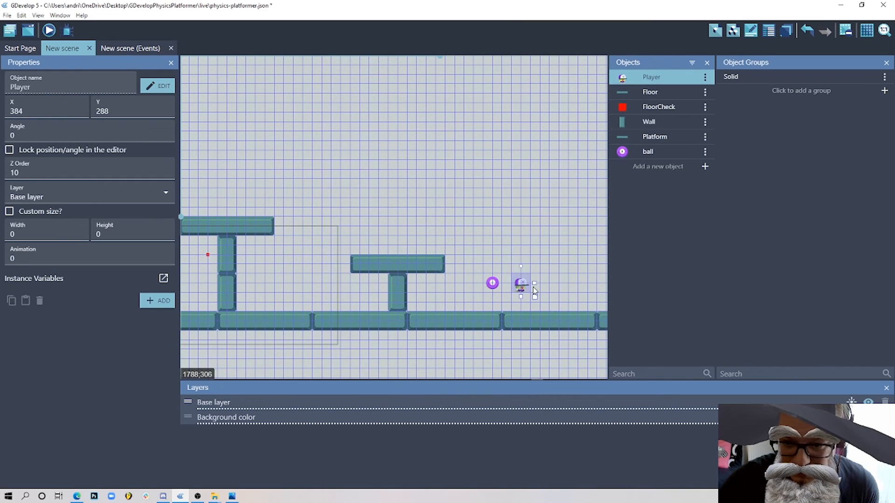
pyautogui.click(48, 31)
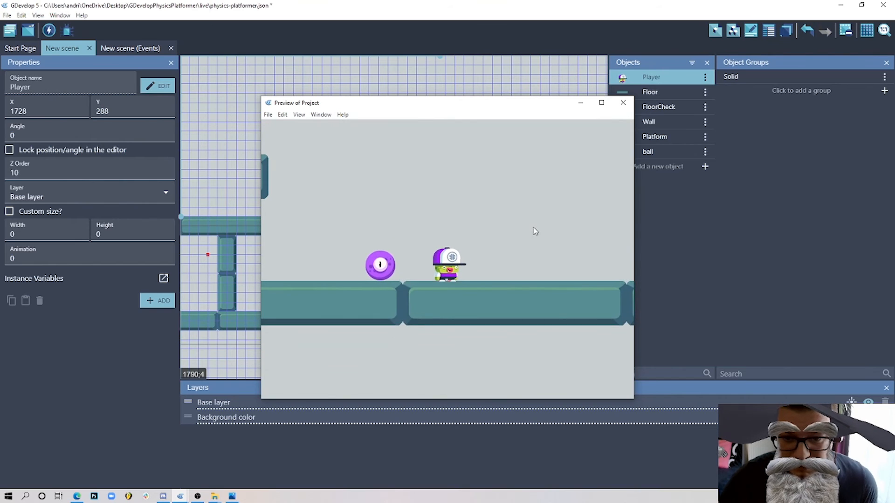
pyautogui.press('Left')
pyautogui.press('Left')
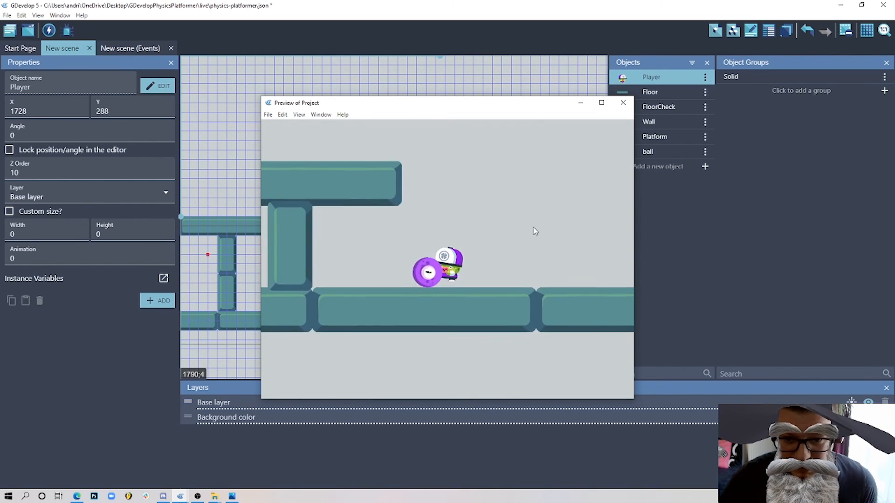
pyautogui.press('Left')
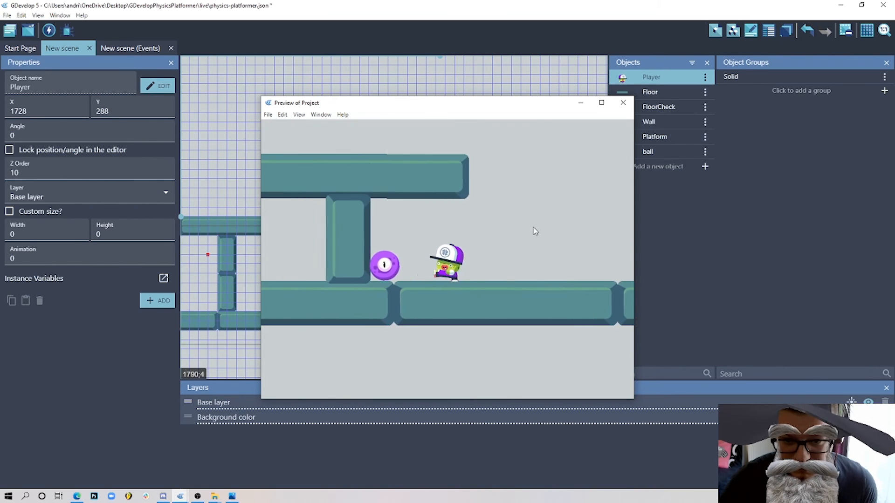
pyautogui.press('Left')
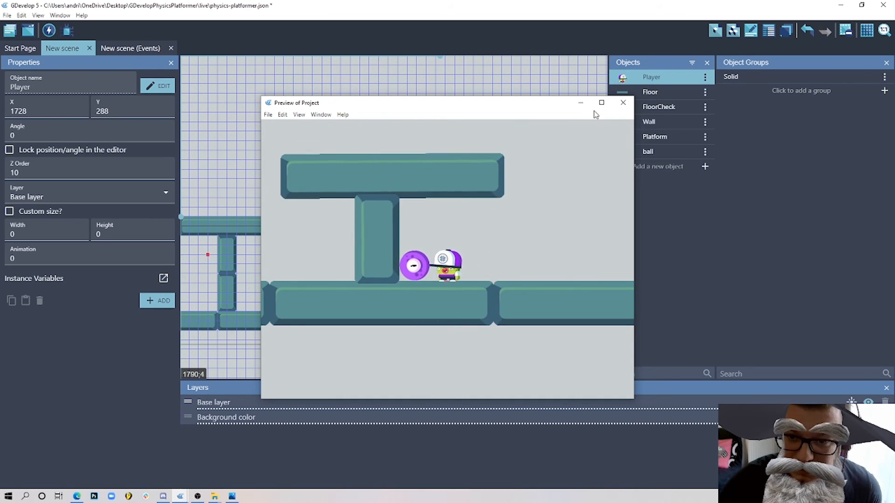
pyautogui.click(623, 103)
# Open the ball instance's Z Order for editing and deselect the ball.
pyautogui.click(492, 283)
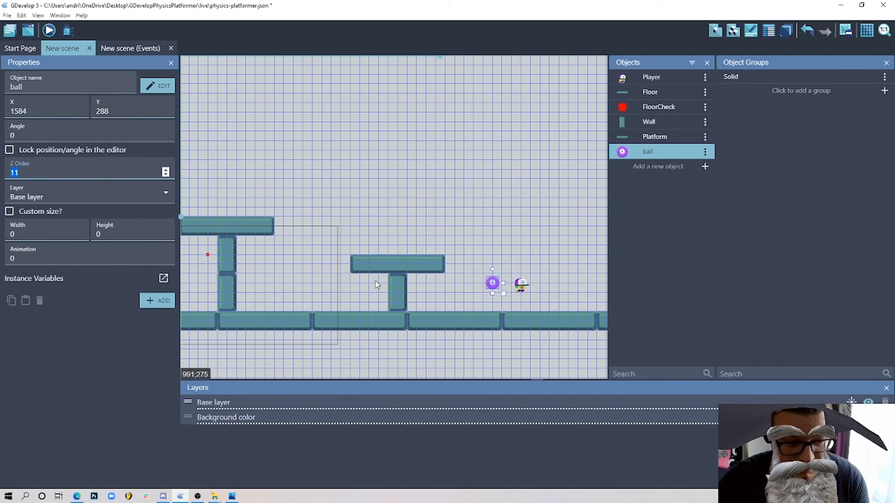
pyautogui.click(484, 228)
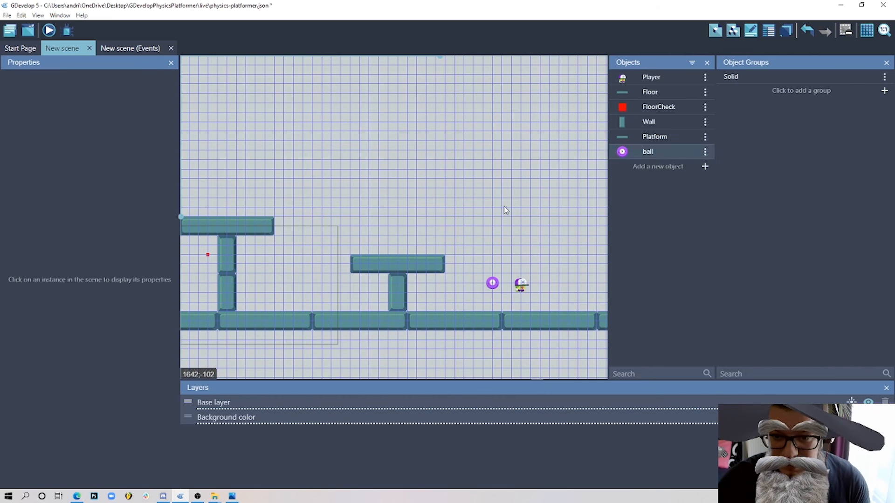
# Set the ball's Physics2 density to 0.05 and restitution to 0.6, and apply the changes.
pyautogui.click(524, 285)
pyautogui.doubleClick(492, 283)
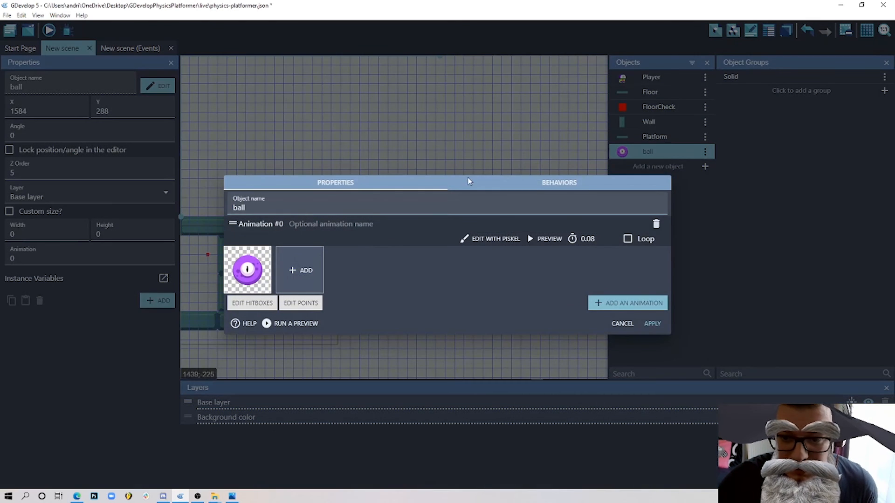
pyautogui.click(545, 182)
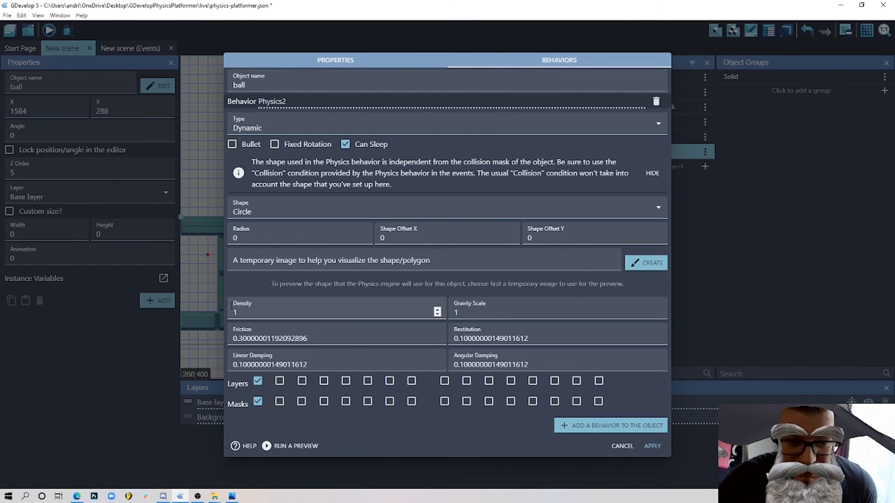
pyautogui.moveTo(252, 312); pyautogui.dragTo(194, 308)
pyautogui.write('0.05')
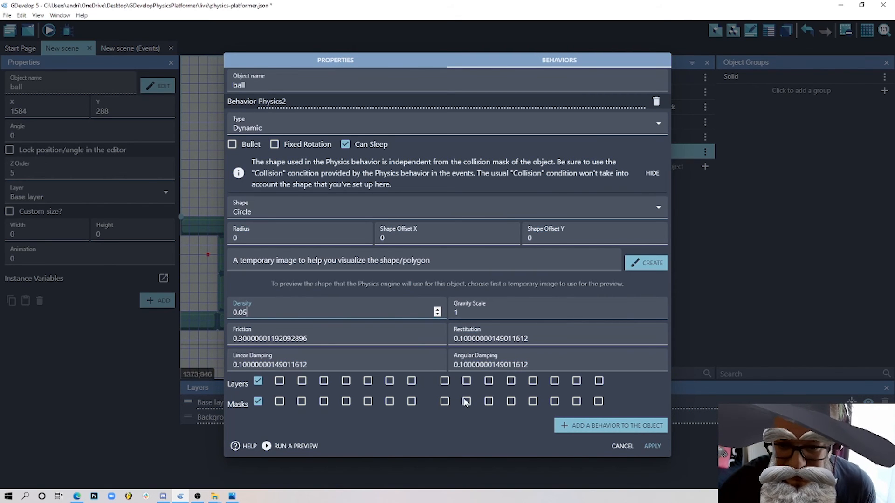
pyautogui.moveTo(529, 339); pyautogui.dragTo(516, 338)
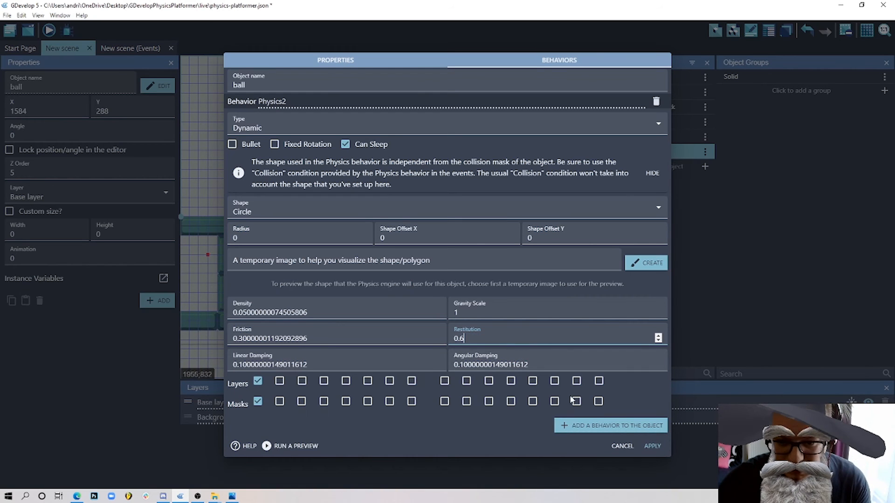
pyautogui.click(651, 446)
# Preview the scene, push the ball into the Wall under the Platform and back along the floor, and close the preview.
pyautogui.click(49, 30)
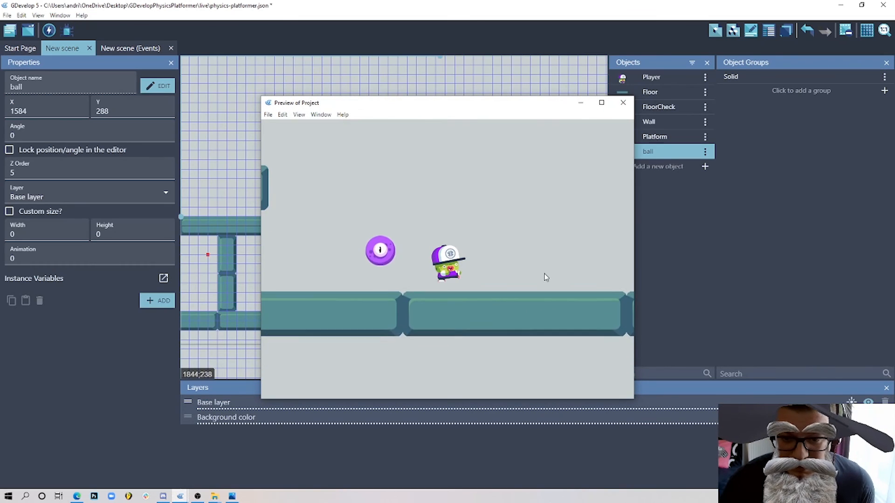
pyautogui.press('Left')
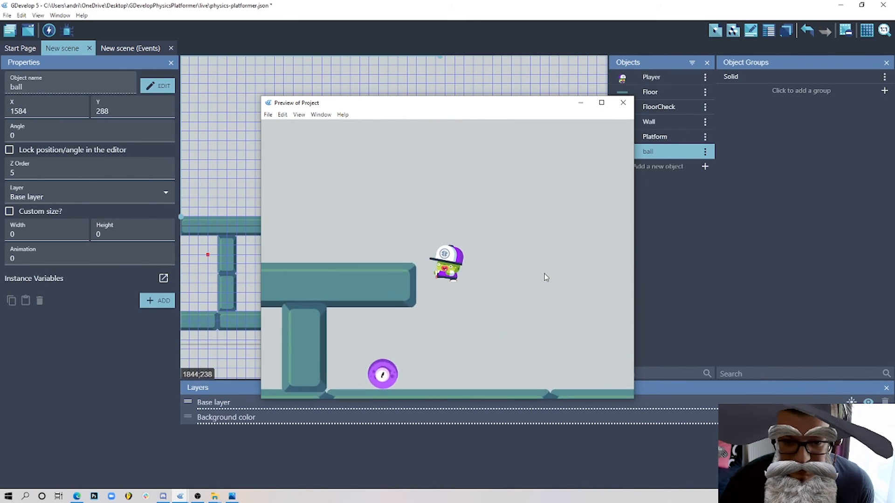
pyautogui.press('space')
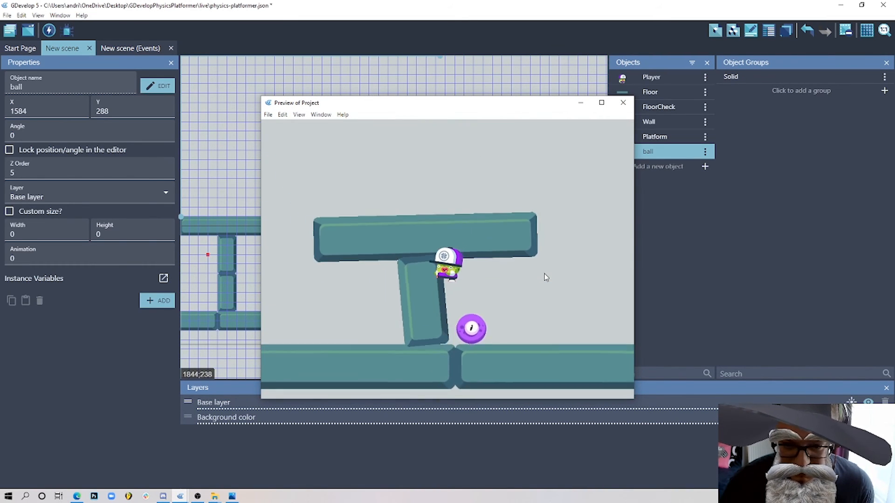
pyautogui.press('Right')
pyautogui.press('space')
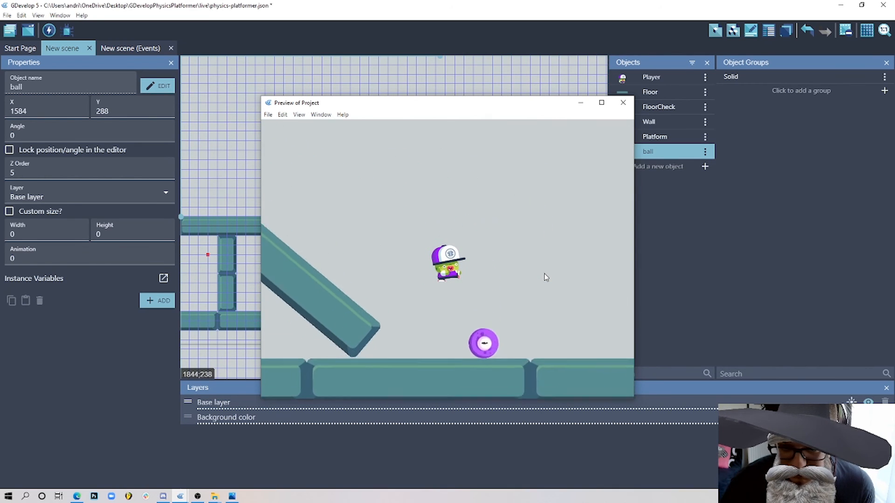
pyautogui.press('Right')
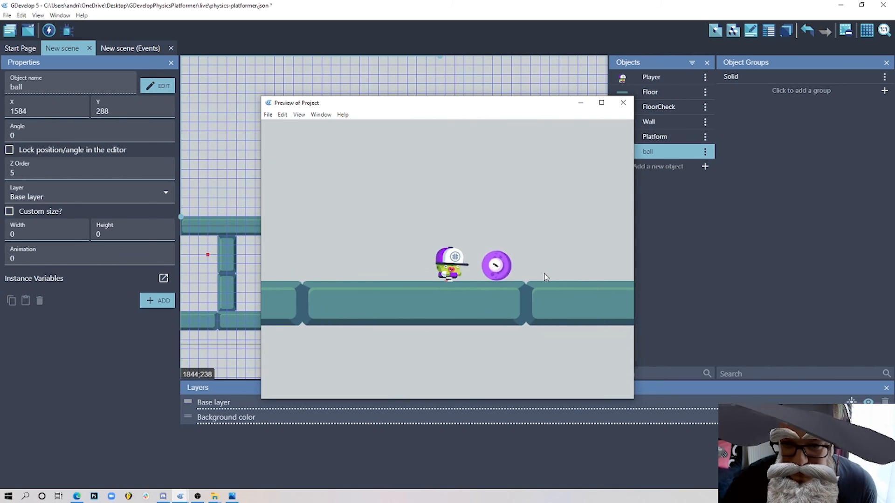
pyautogui.click(623, 103)
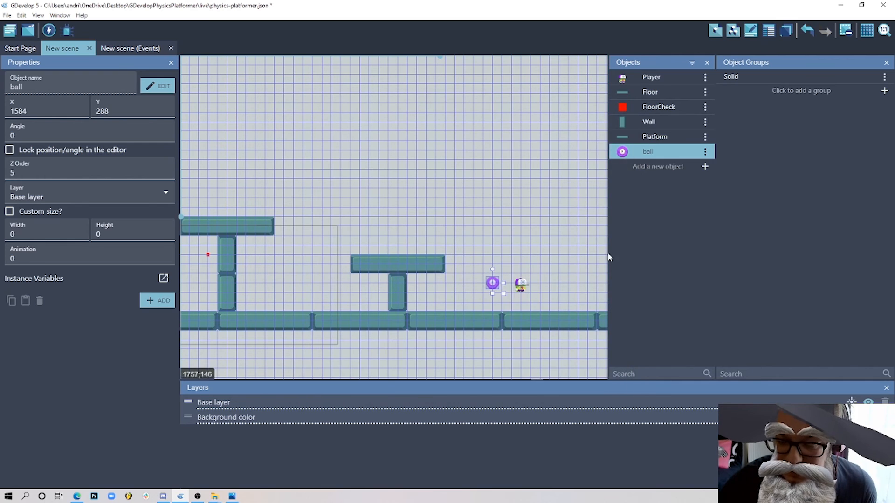
# Check the ball's physics radius setting and its sprite's pixel dimensions in the Piskel editor, and cancel without editing the image.
pyautogui.doubleClick(670, 152)
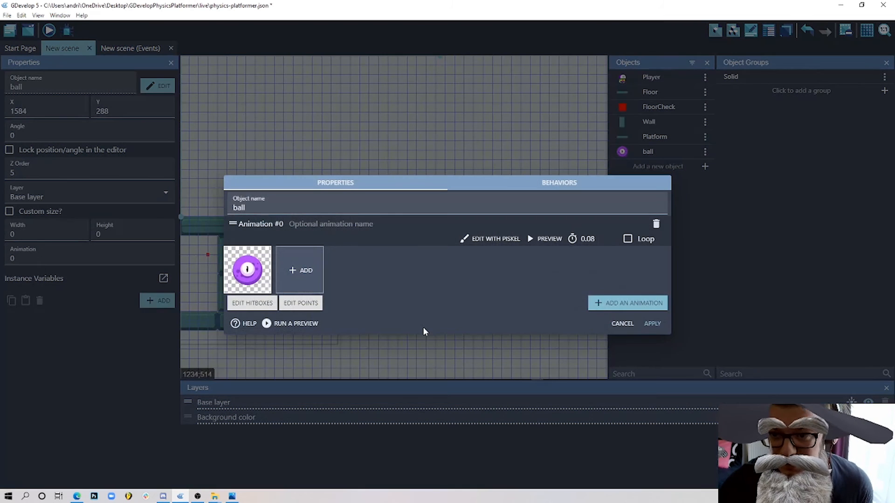
pyautogui.click(503, 186)
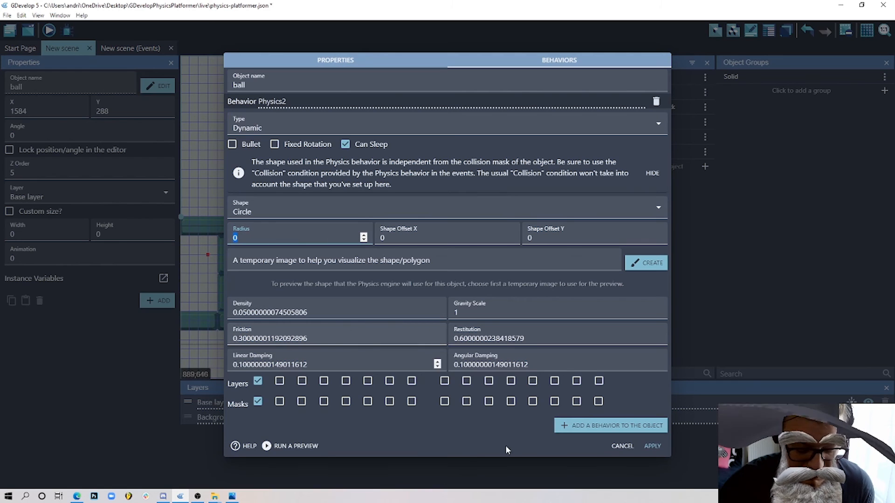
pyautogui.click(643, 448)
pyautogui.doubleClick(649, 152)
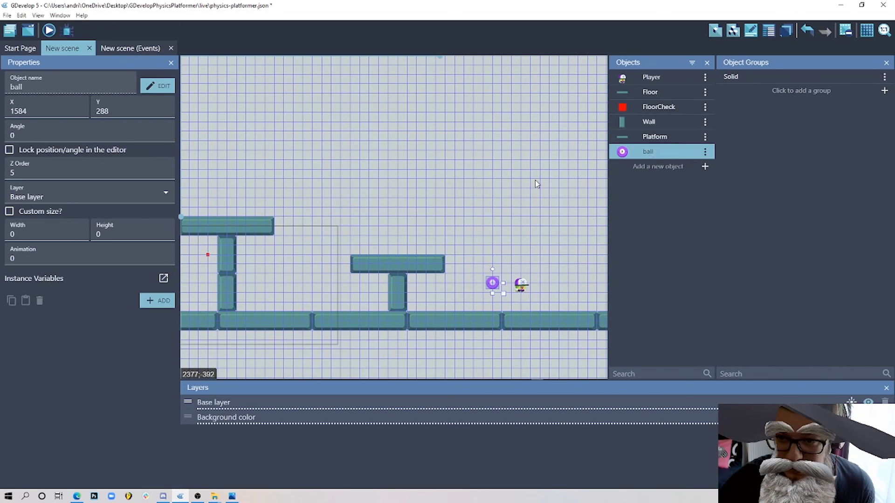
pyautogui.click(496, 238)
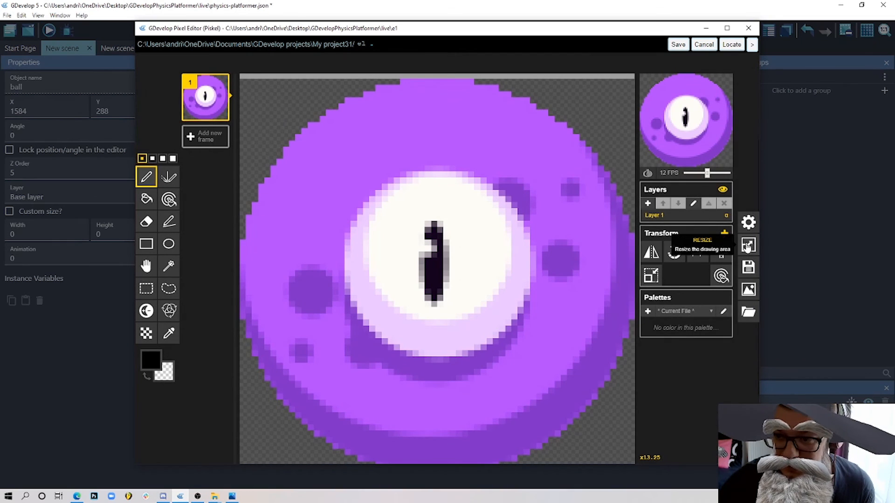
pyautogui.click(747, 246)
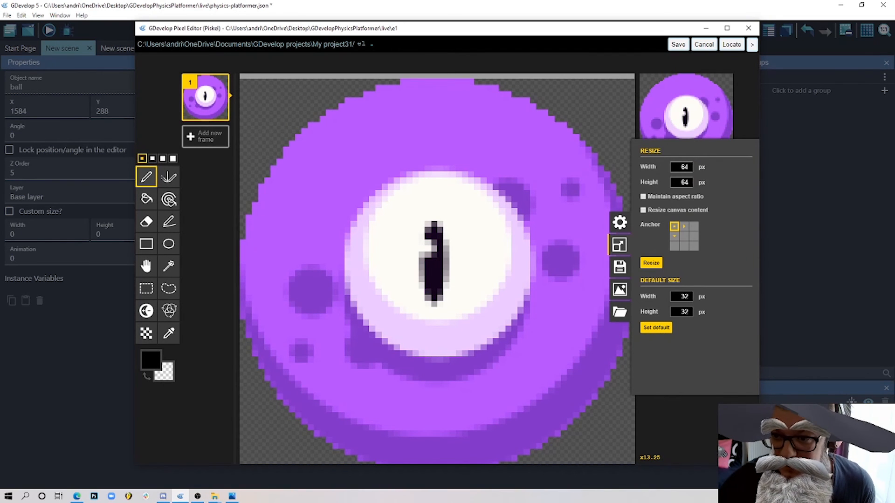
pyautogui.click(701, 44)
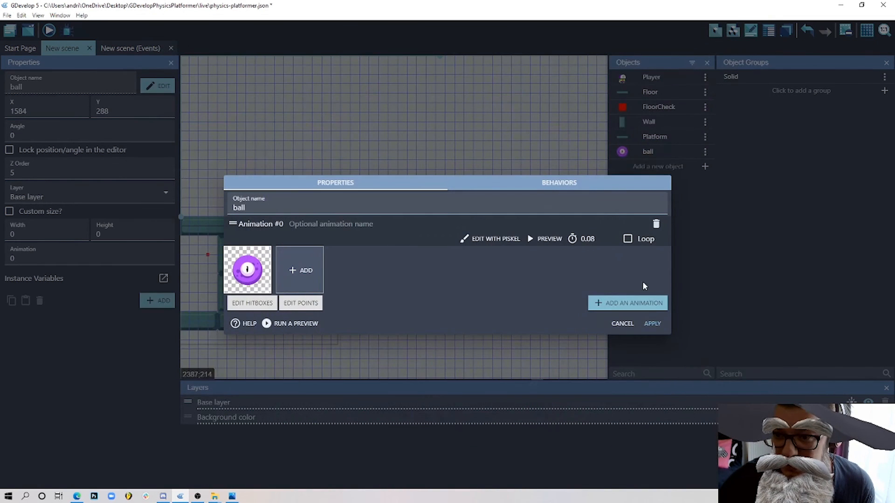
pyautogui.click(621, 323)
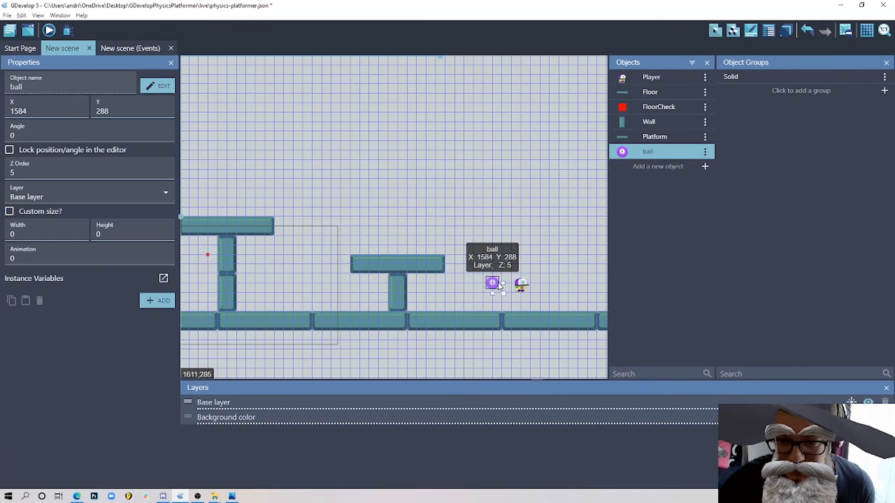
# Set the radius of the ball's circle physics shape to 28 and apply it.
pyautogui.doubleClick(493, 282)
pyautogui.click(559, 185)
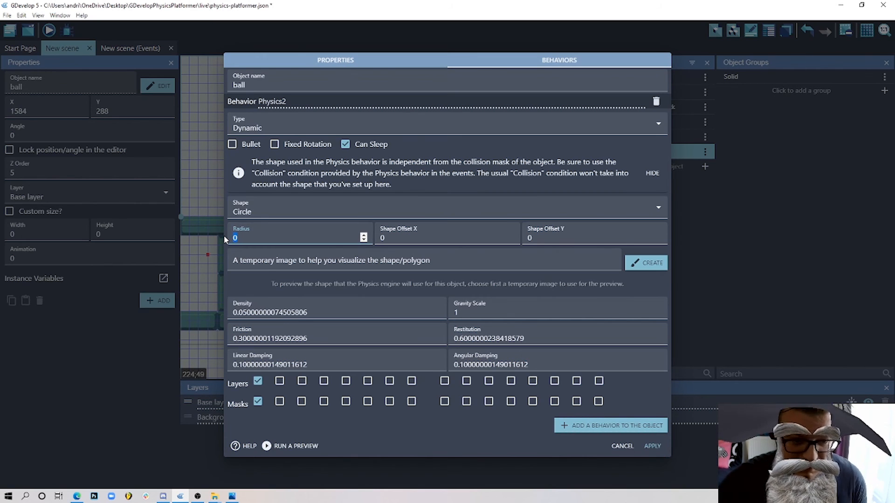
pyautogui.write('8')
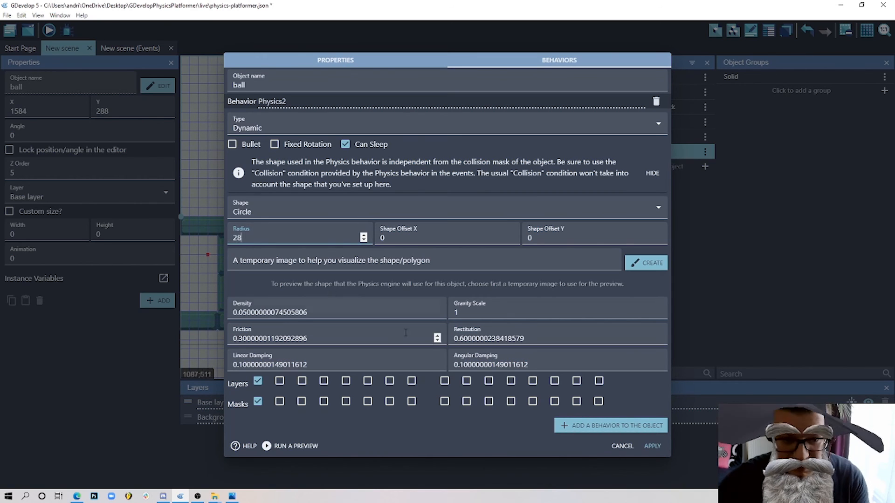
pyautogui.click(649, 446)
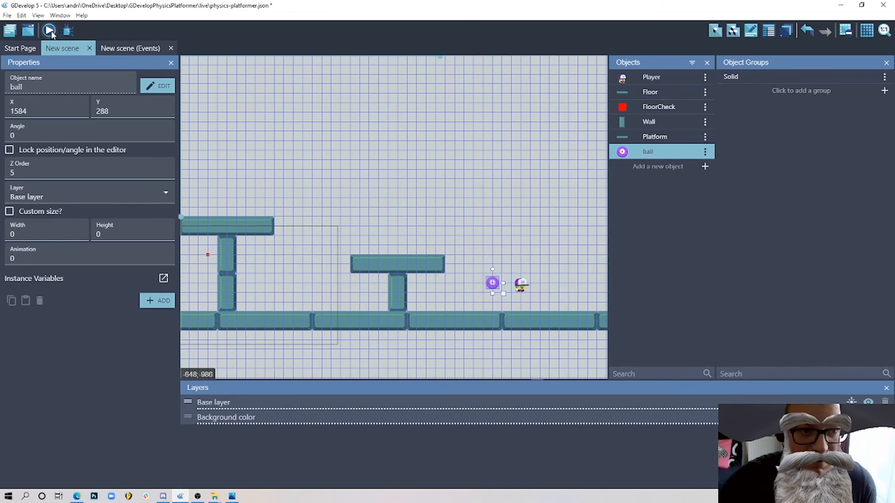
# Preview how the ball rests on the floor and rolls when the Player pushes it, and close the preview.
pyautogui.click(49, 31)
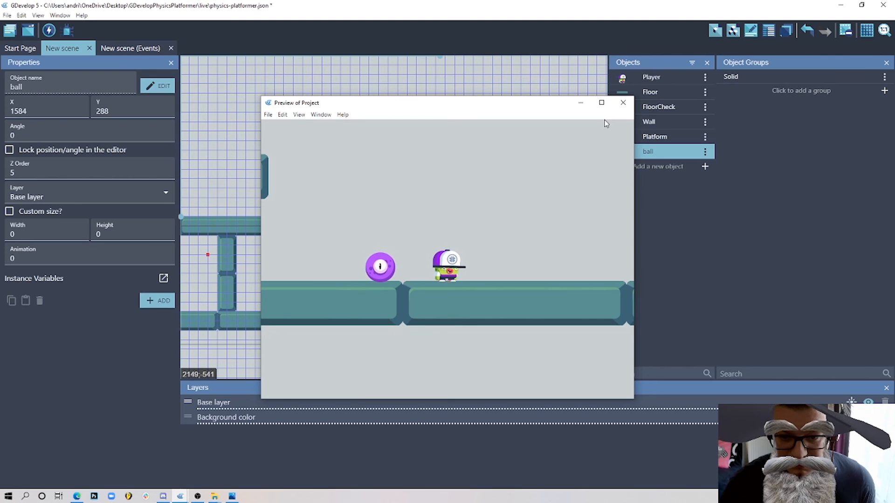
pyautogui.press('Left')
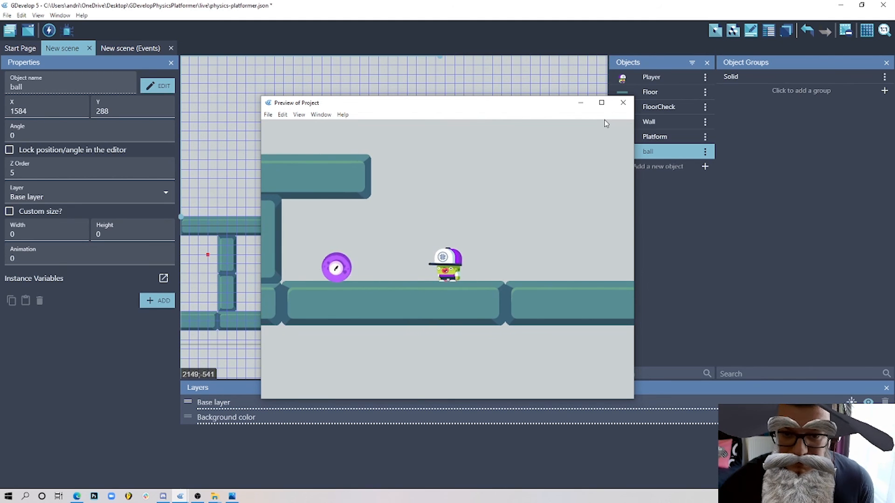
pyautogui.click(623, 103)
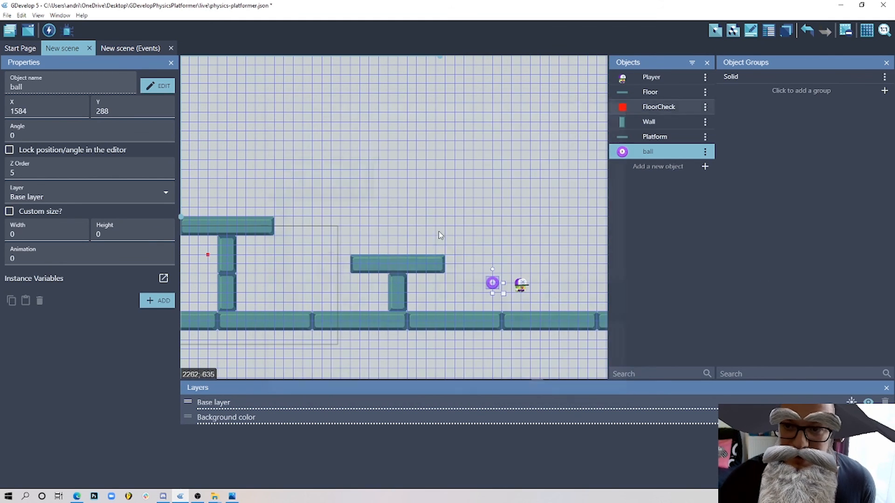
pyautogui.click(358, 146)
# Add an empty top-level event at the end of the scene's event sheet, outside the FloorCheck sub-events.
pyautogui.click(131, 48)
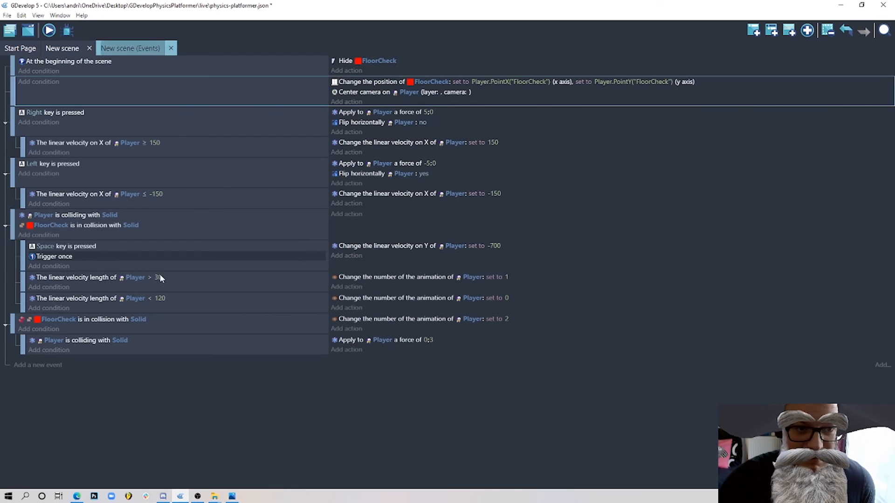
pyautogui.click(171, 347)
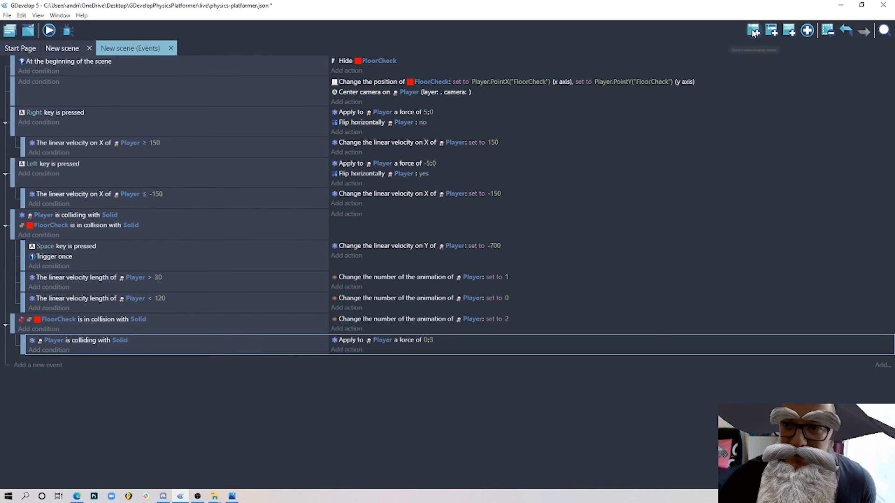
pyautogui.click(770, 30)
pyautogui.moveTo(22, 360); pyautogui.dragTo(15, 371)
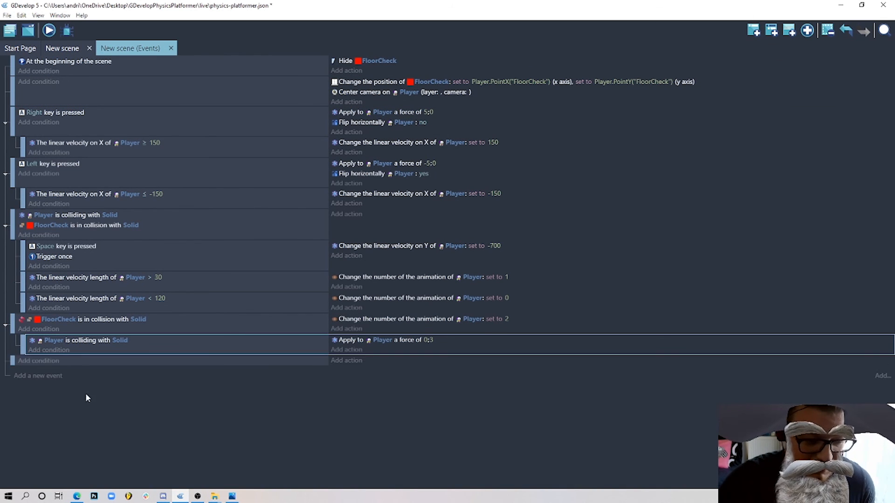
# Add a "Mouse button pressed or touch held" condition for the Left (primary) button to the new event.
pyautogui.click(39, 361)
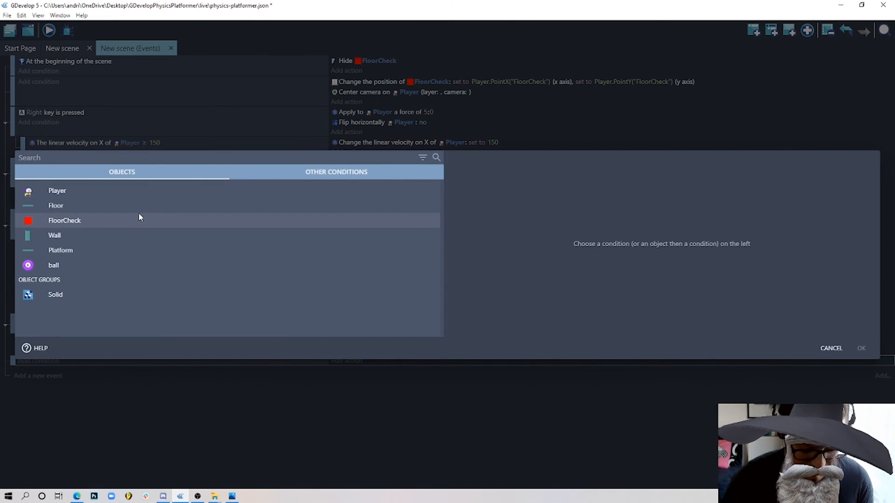
pyautogui.write('muse')
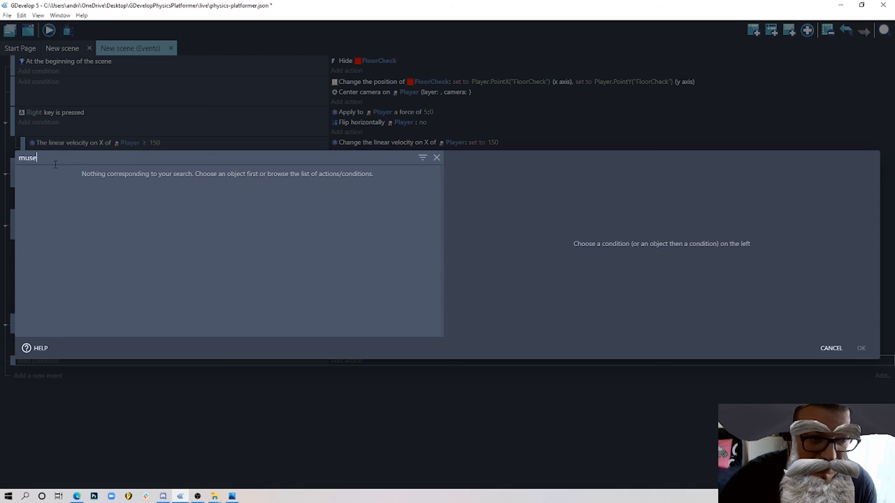
pyautogui.write('mou')
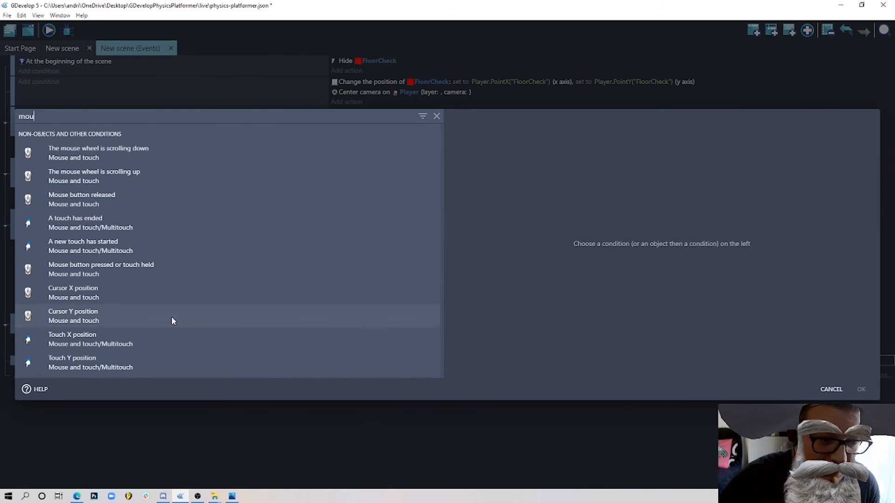
pyautogui.click(150, 271)
pyautogui.click(511, 147)
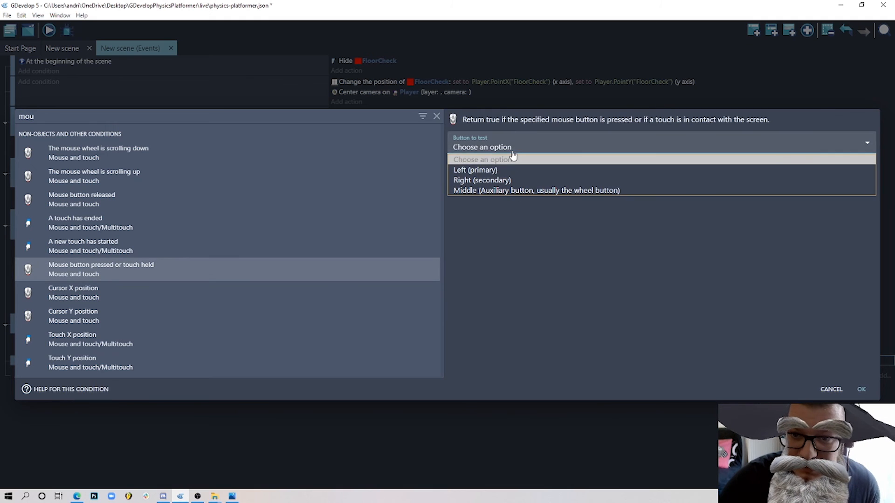
pyautogui.click(498, 173)
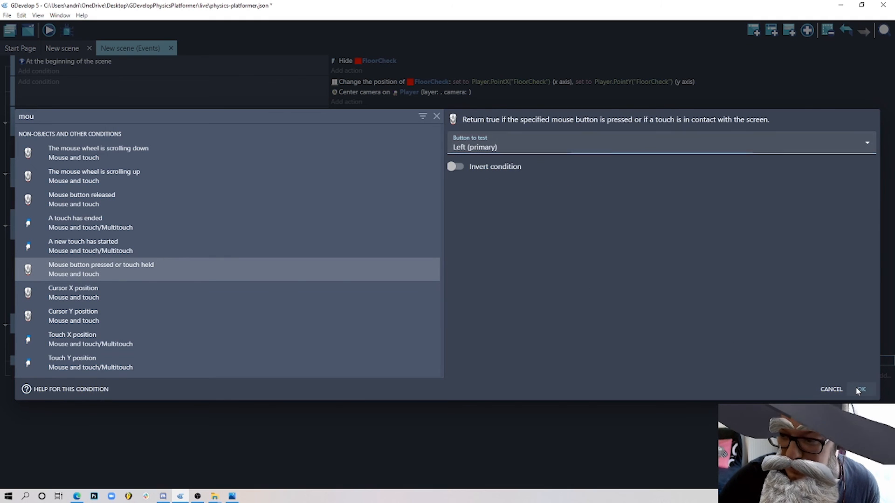
pyautogui.click(859, 389)
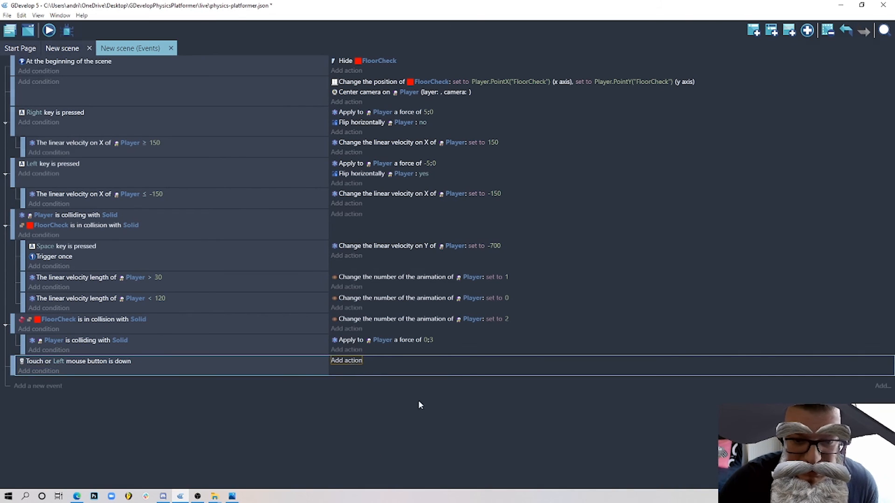
# Add a Create an object action for the ball to the mouse event, with its X position set to MouseX().
pyautogui.click(346, 360)
pyautogui.click(63, 266)
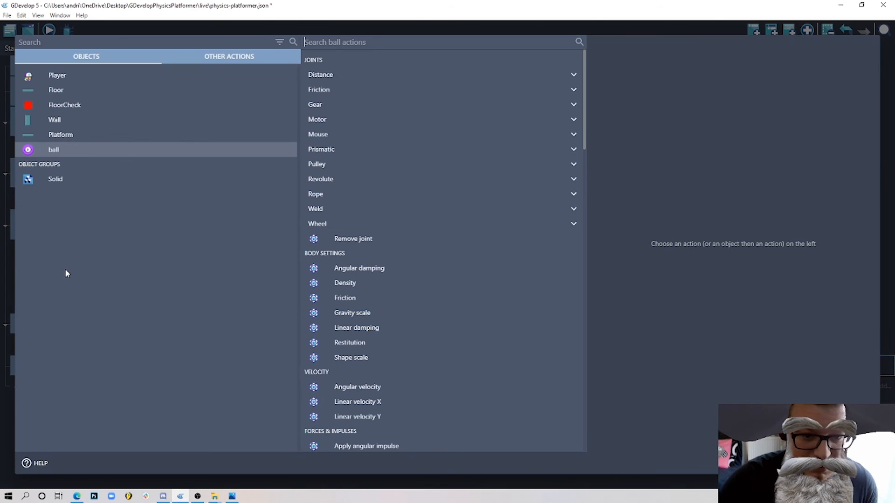
pyautogui.write('create')
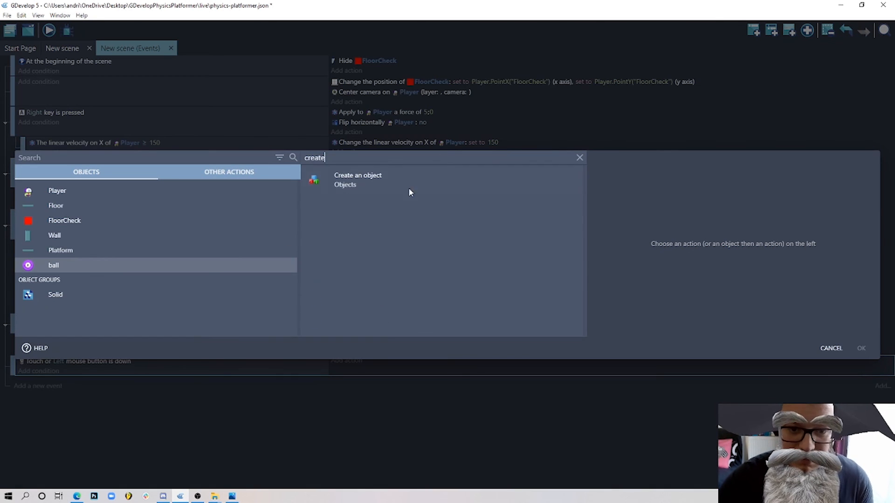
pyautogui.click(401, 182)
pyautogui.write('Mous')
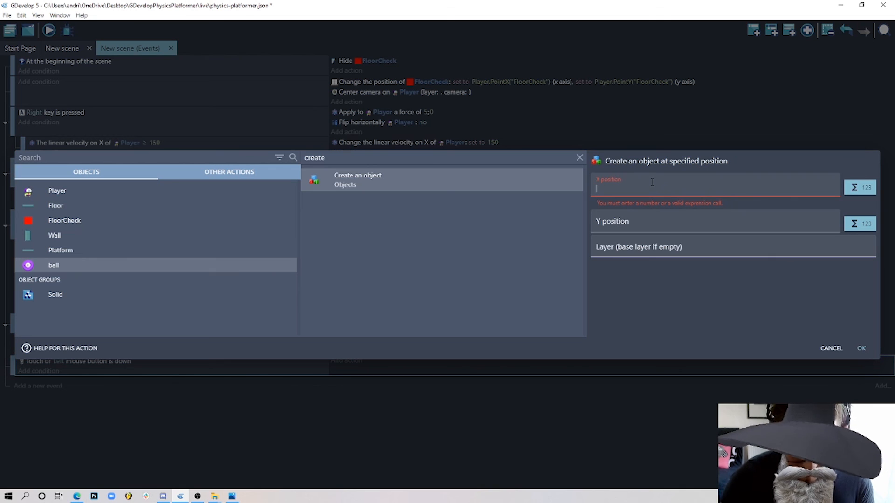
pyautogui.write('e')
pyautogui.click(680, 210)
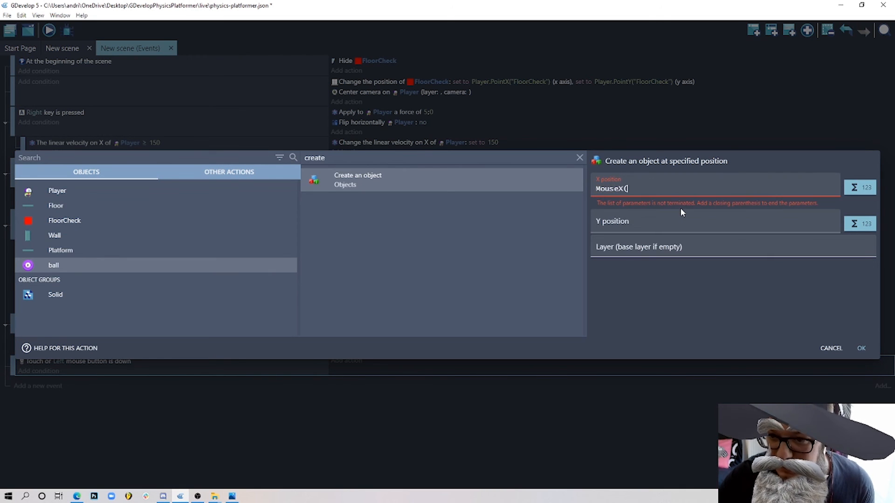
pyautogui.write(')')
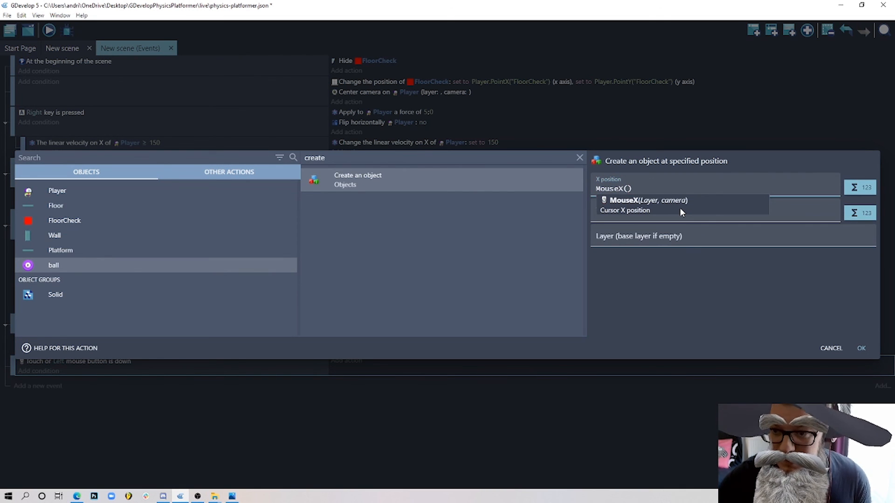
# Set the ball creation action's Y position to MouseY() and apply the action.
pyautogui.moveTo(635, 187); pyautogui.dragTo(594, 188)
pyautogui.hotkey('ctrl', 'c')
pyautogui.click(644, 214)
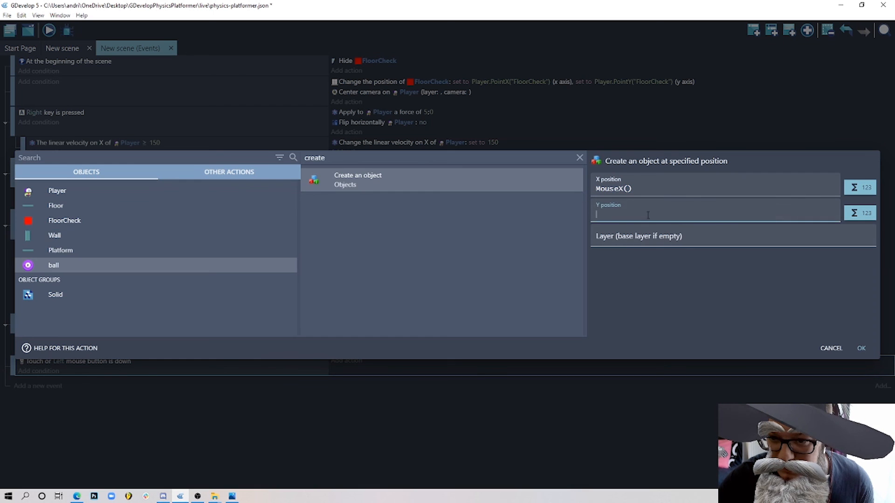
pyautogui.hotkey('ctrl', 'v')
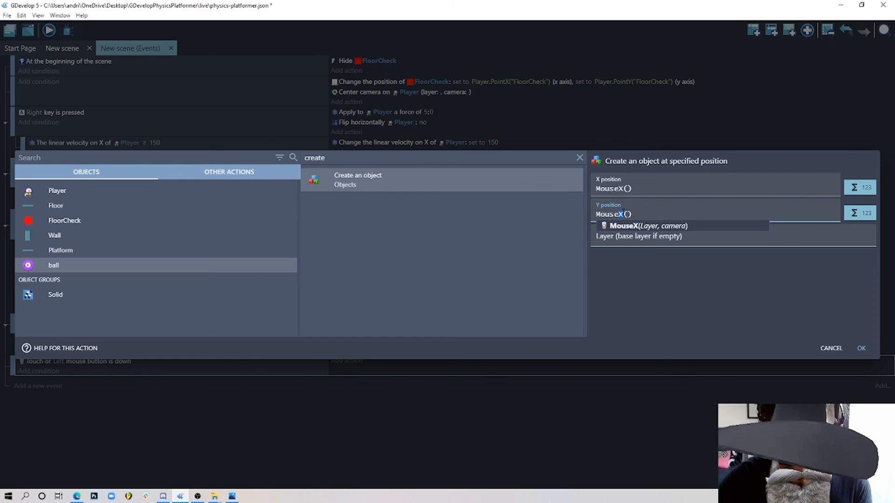
pyautogui.write('Y')
pyautogui.click(861, 348)
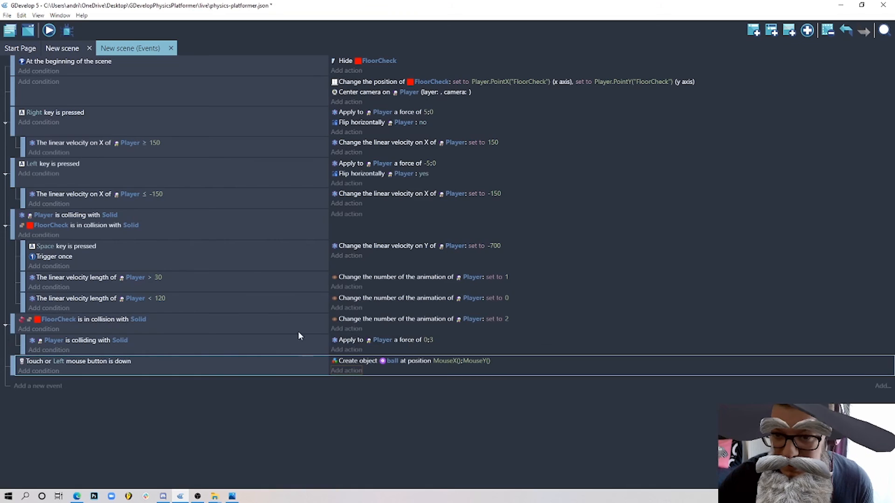
# Add a "Trigger once while true" condition to the mouse button event.
pyautogui.click(39, 372)
pyautogui.write('trigger')
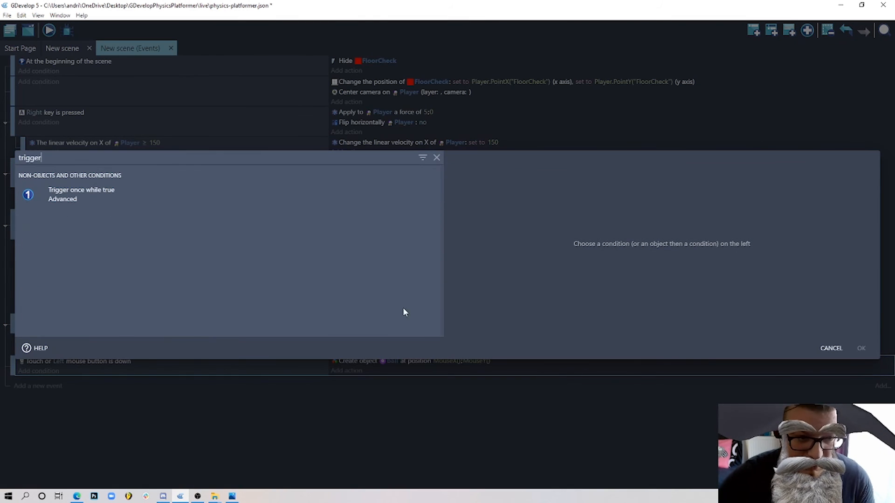
pyautogui.click(147, 191)
pyautogui.click(861, 349)
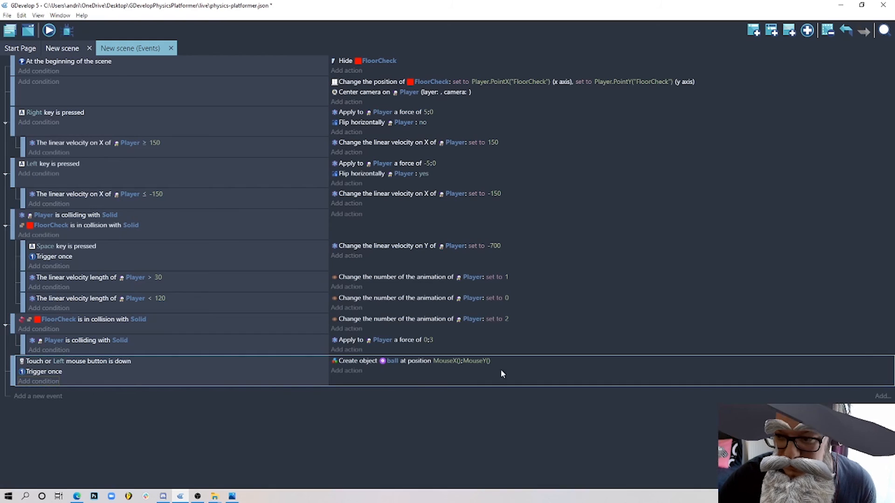
# Preview the scene, run and jump the Player around the walls and fallen platform, and close the preview.
pyautogui.click(49, 31)
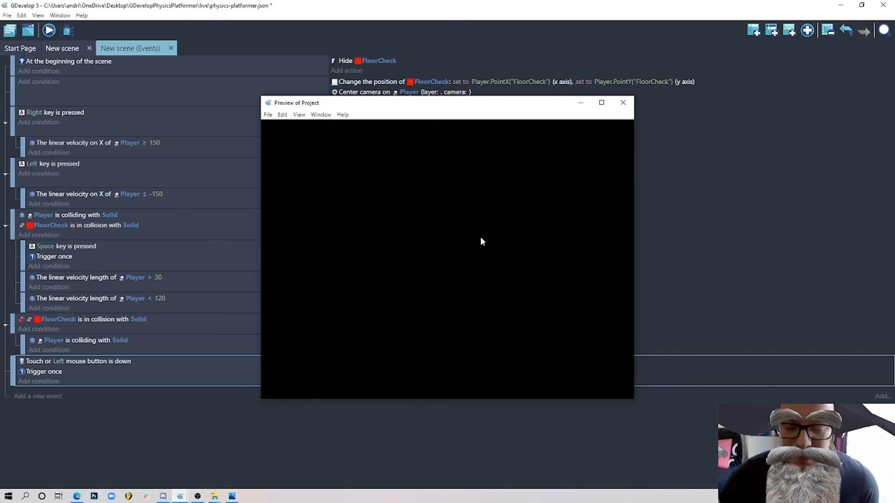
pyautogui.press('Left')
pyautogui.press('space')
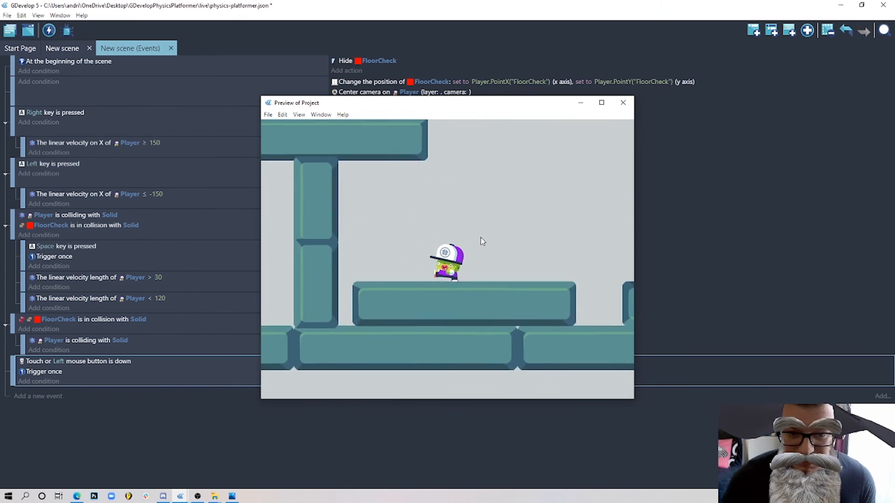
pyautogui.press('Left')
pyautogui.press('space')
pyautogui.press('Right')
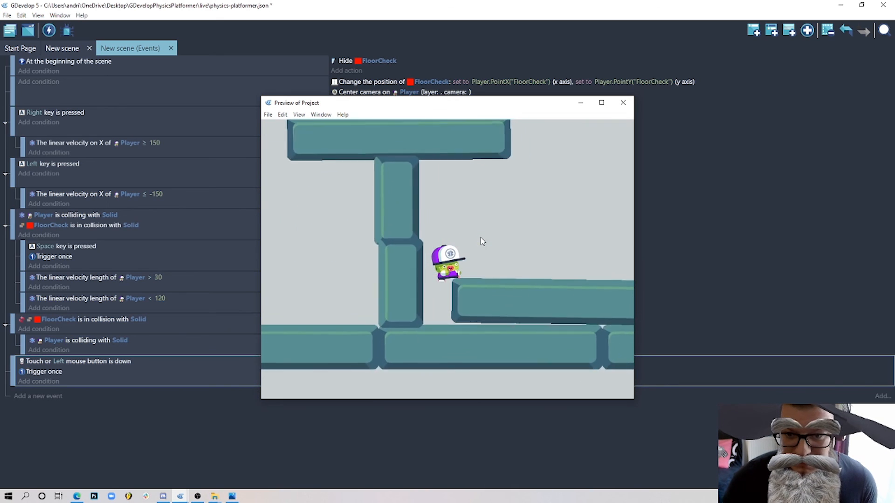
pyautogui.click(622, 102)
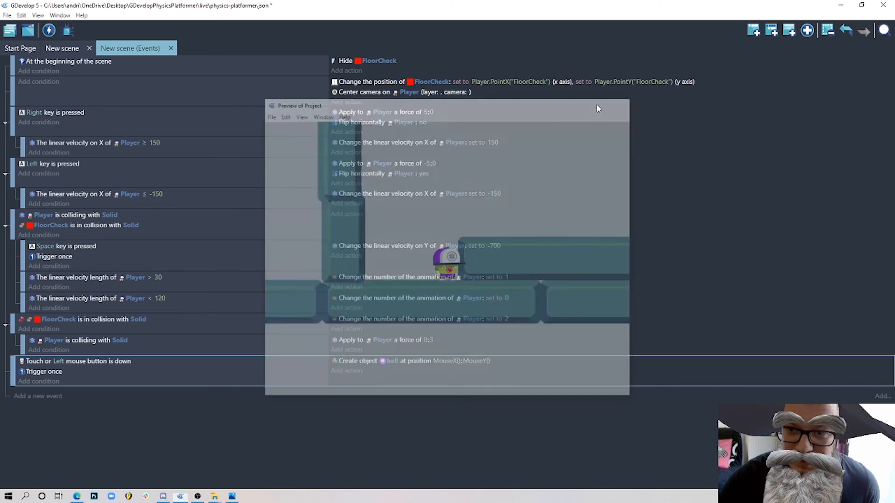
# In the scene editor, move the Player above the leftmost platform to X 192, Y -240, and launch a preview.
pyautogui.click(62, 48)
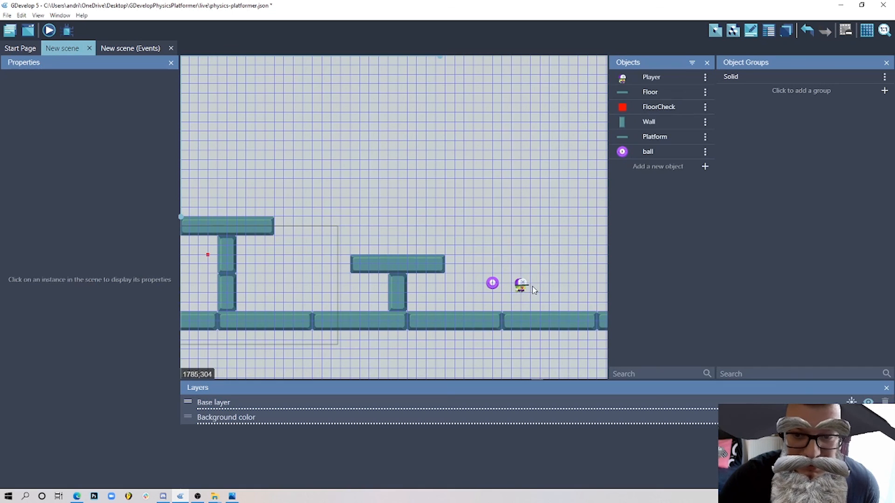
pyautogui.moveTo(521, 286); pyautogui.dragTo(221, 184)
pyautogui.click(49, 31)
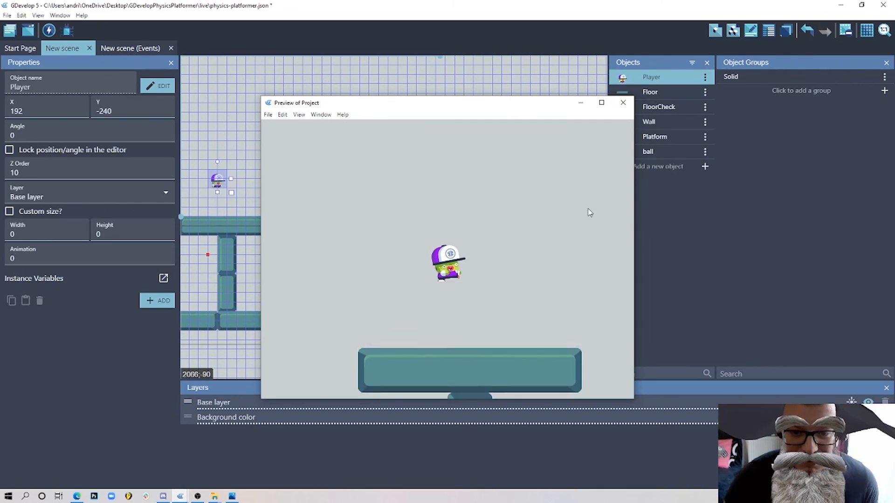
# Test running and jumping the Player across the toppling walls and platforms in the preview.
pyautogui.press('Left')
pyautogui.press('Right')
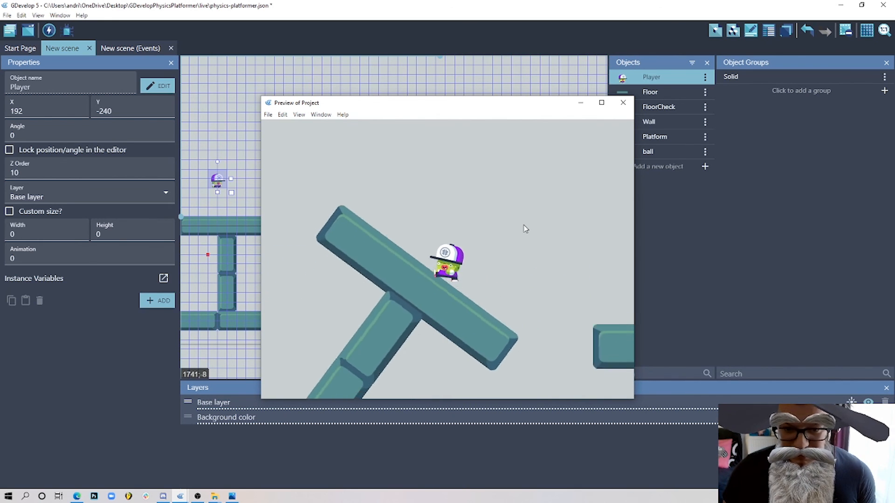
pyautogui.press('Left')
pyautogui.press('space')
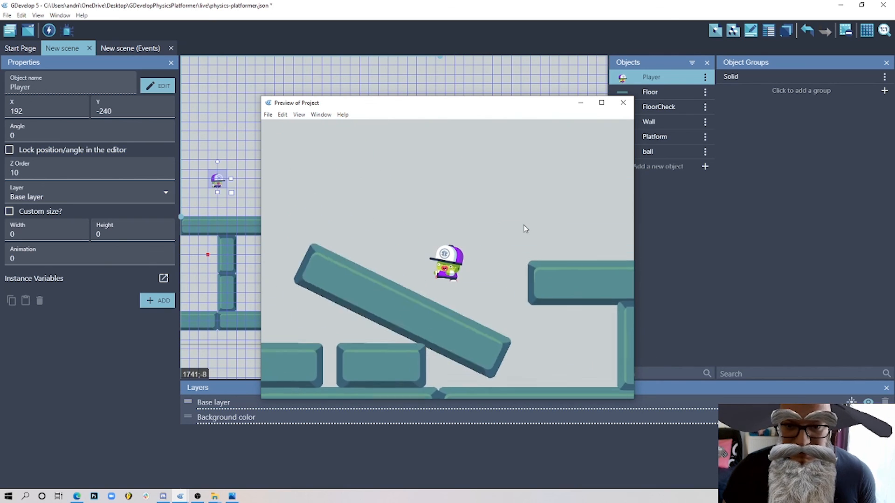
pyautogui.press('Right')
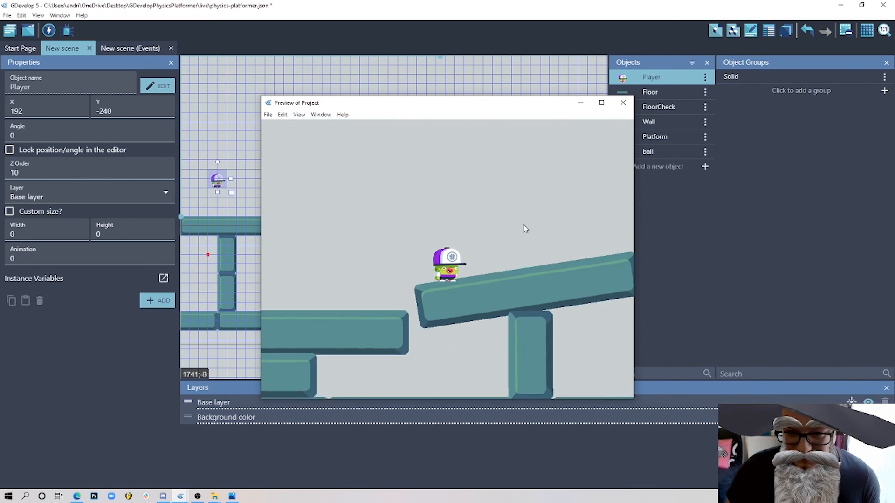
pyautogui.press('space')
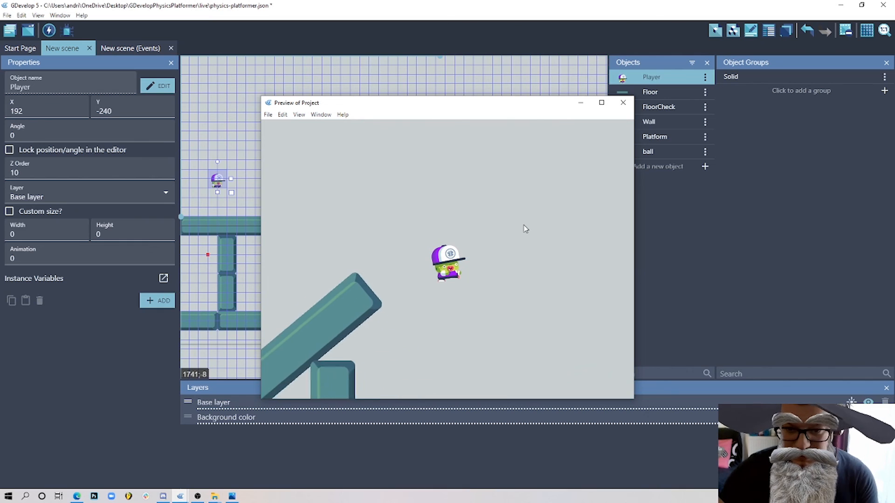
pyautogui.press('Left')
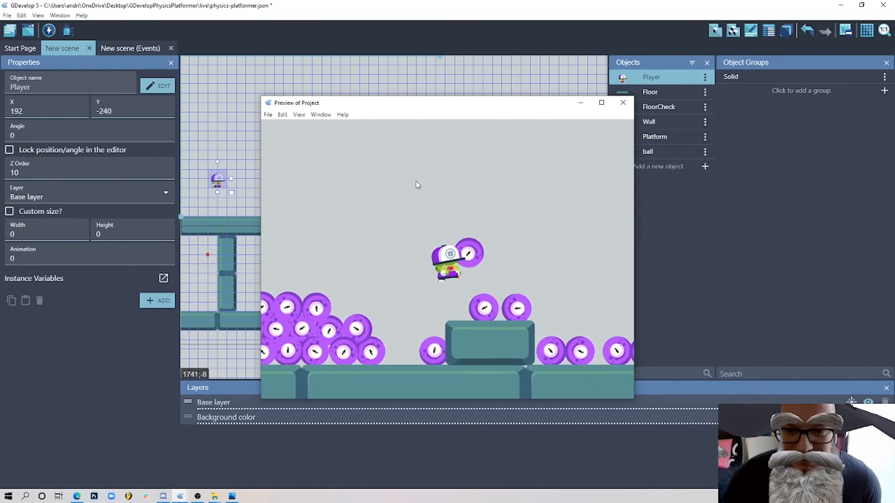
# Move the Player among the balls on the floor and spawn several more balls just above it with the mouse.
pyautogui.press('Right')
pyautogui.press('space')
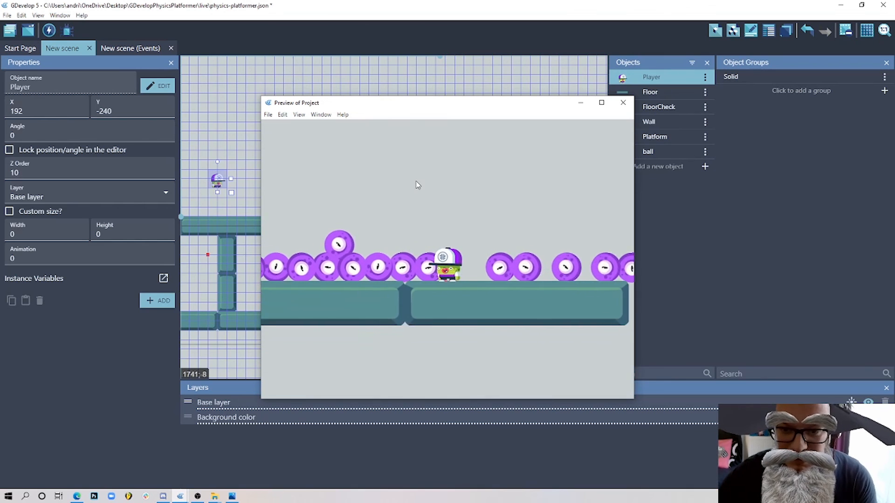
pyautogui.press('Left')
pyautogui.click(416, 182)
pyautogui.click(416, 183)
pyautogui.click(416, 190)
pyautogui.click(416, 194)
pyautogui.click(415, 195)
pyautogui.click(413, 205)
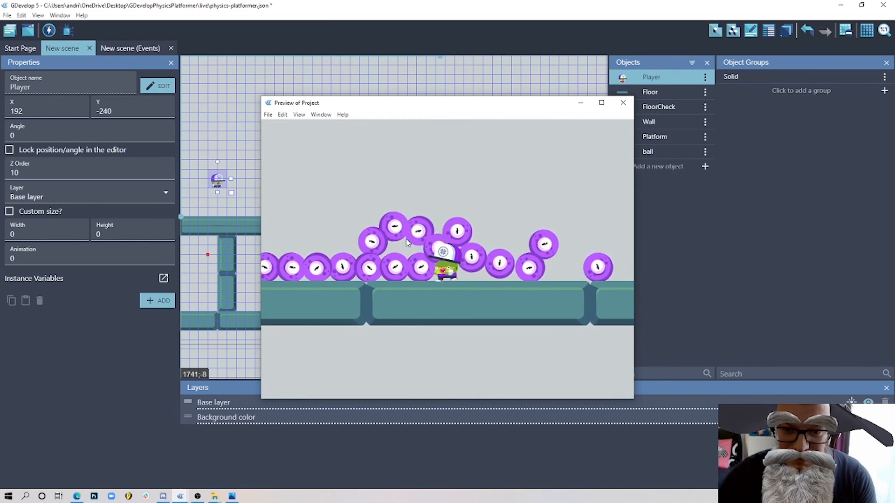
# Test how the ball pile reacts by running and jumping the Player back and forth through it.
pyautogui.press('space')
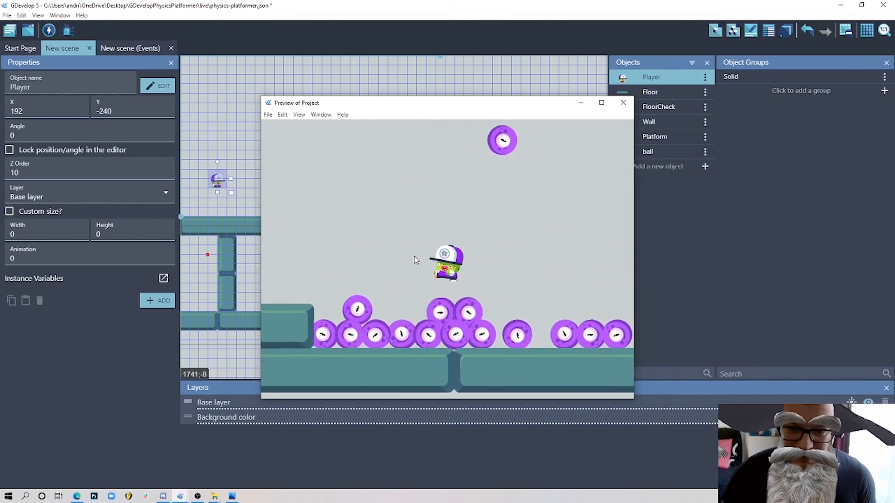
pyautogui.press('Left')
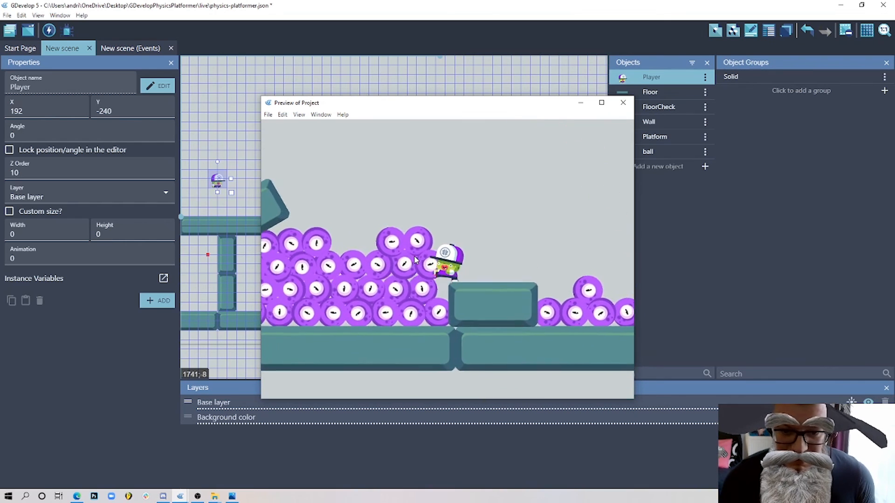
pyautogui.press('space')
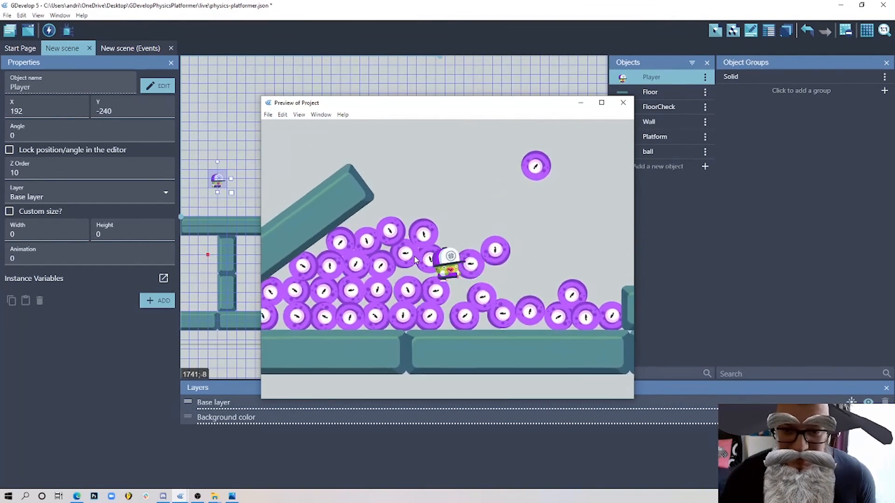
pyautogui.press('Right')
pyautogui.press('space')
pyautogui.press('Left')
pyautogui.press('space')
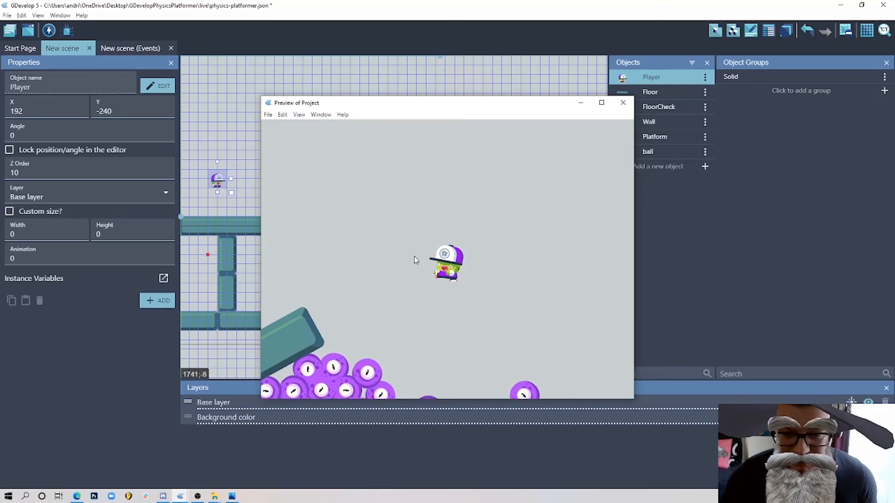
pyautogui.press('Right')
pyautogui.press('space')
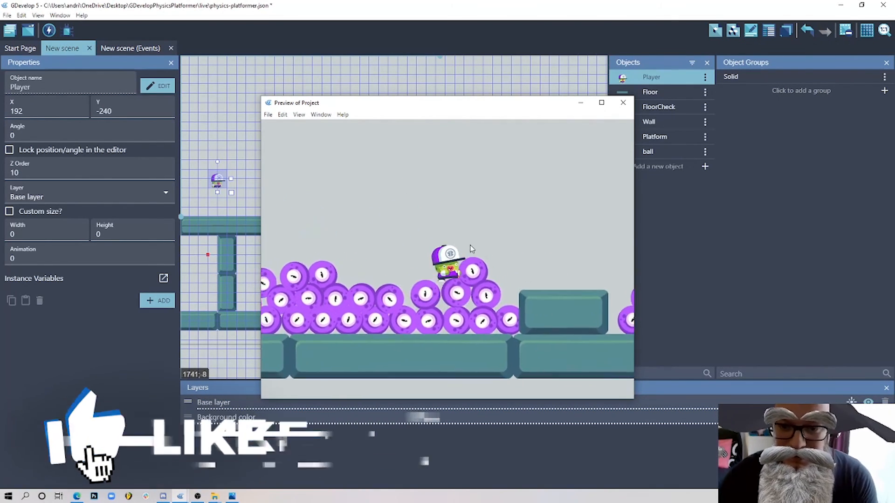
# Spawn another ball above the pile and keep jumping the Player over the scattered balls.
pyautogui.click(434, 179)
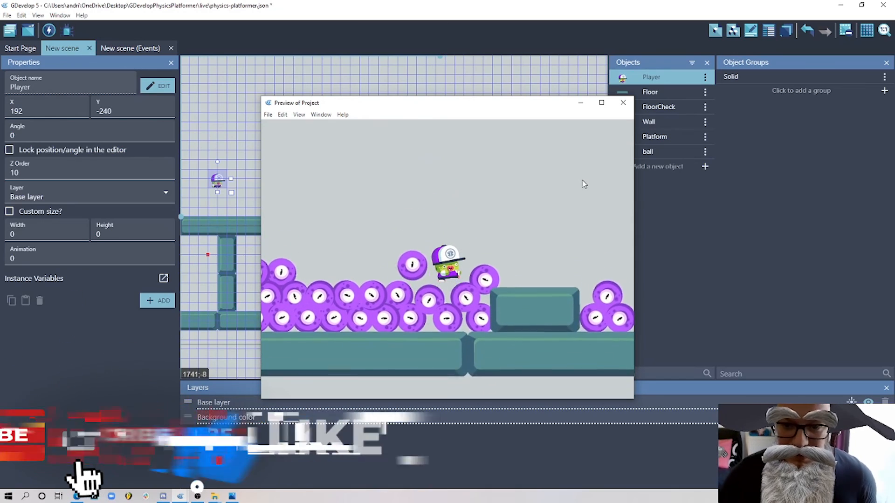
pyautogui.press('space')
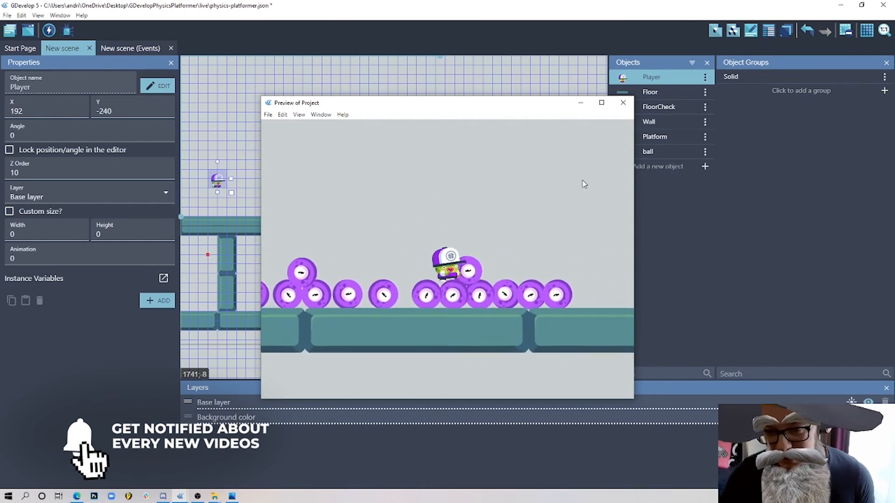
pyautogui.press('space')
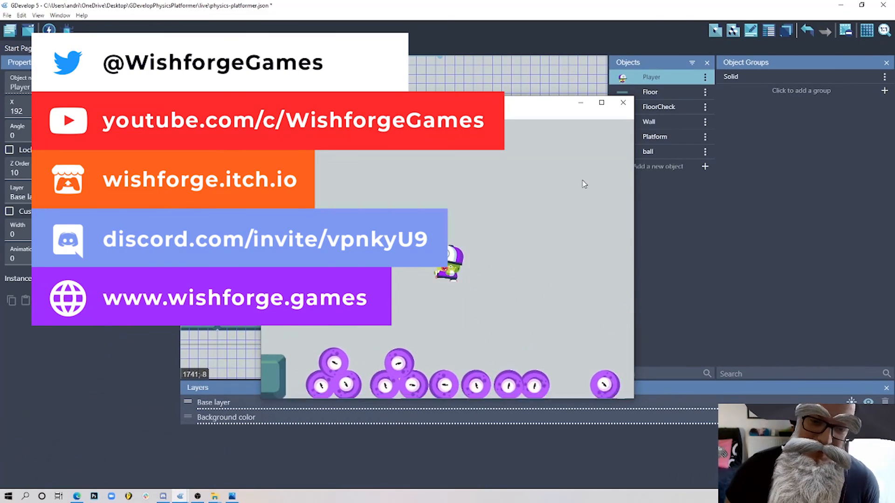
pyautogui.press('Left')
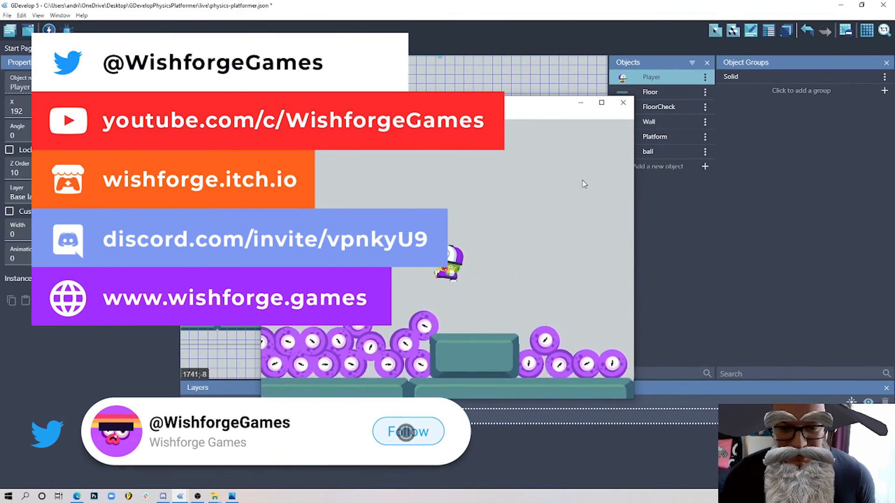